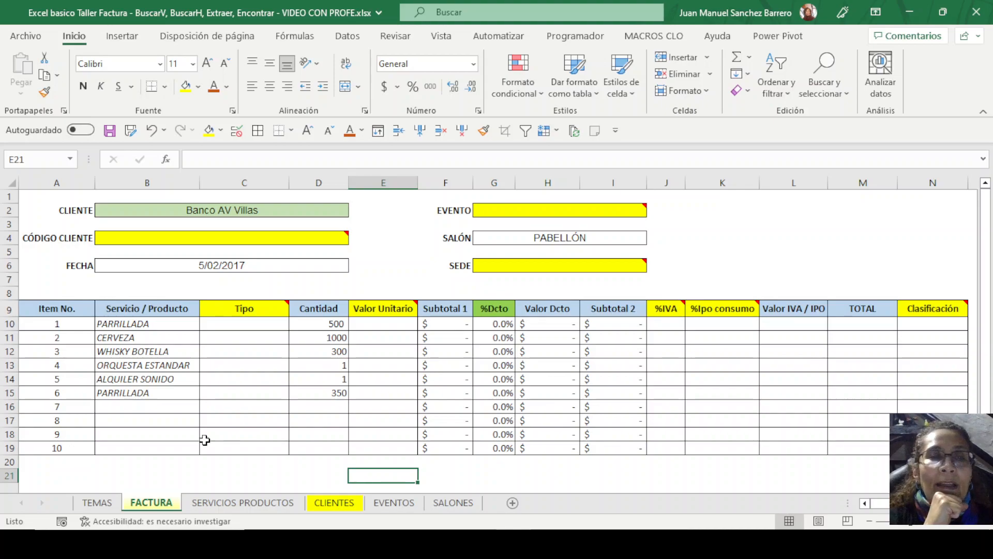
Review the client and event header fields and the item table on the FACTURA sheet
click(111, 336)
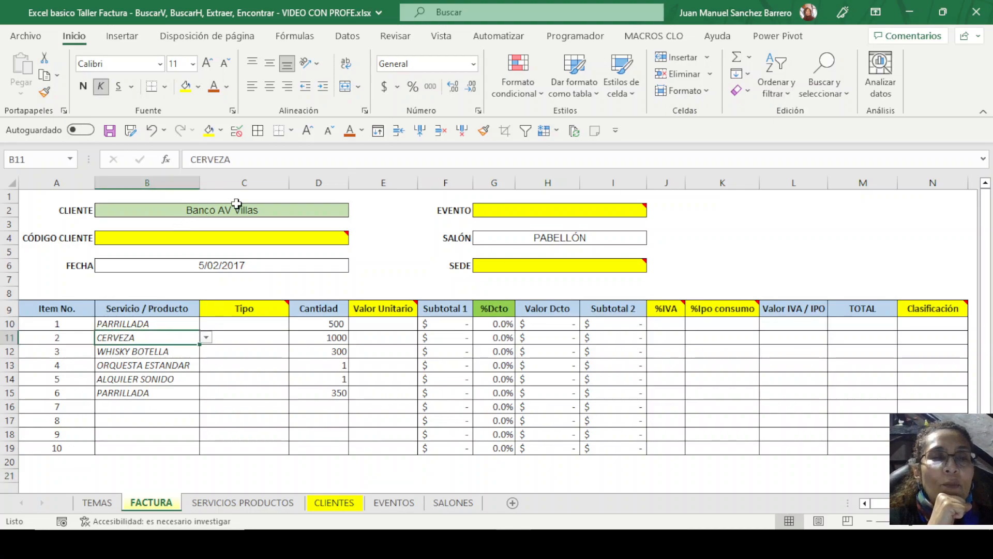
drag(189, 212, 211, 269)
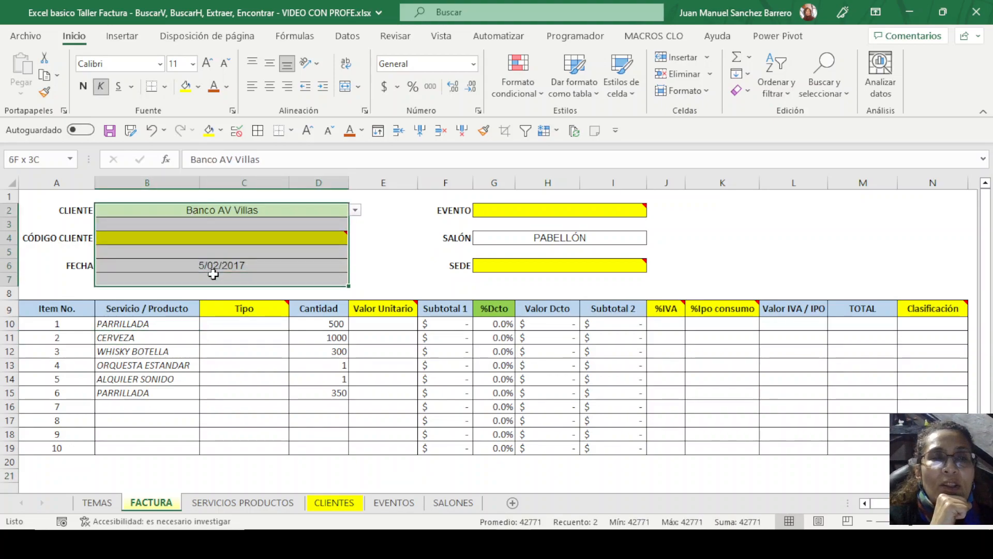
drag(492, 213, 574, 262)
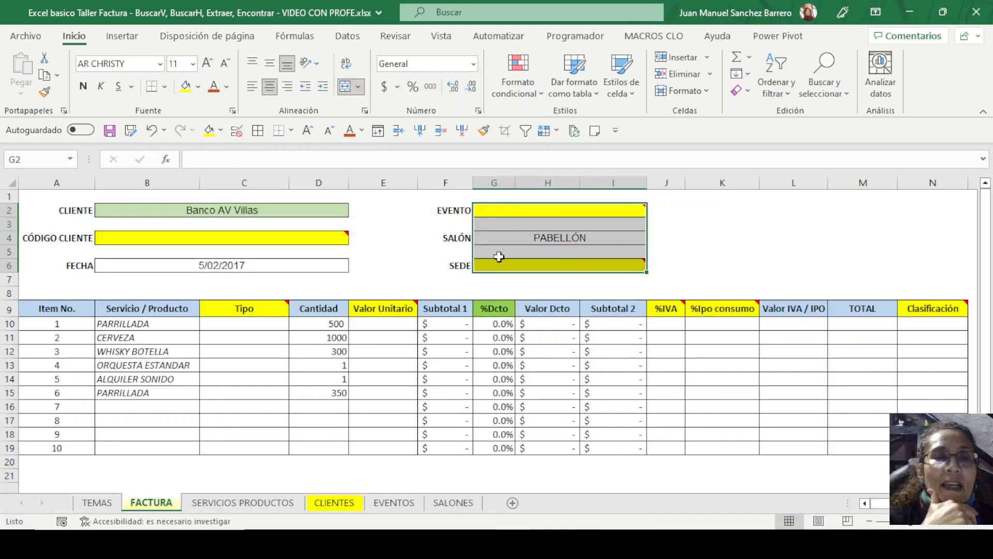
drag(147, 328, 921, 448)
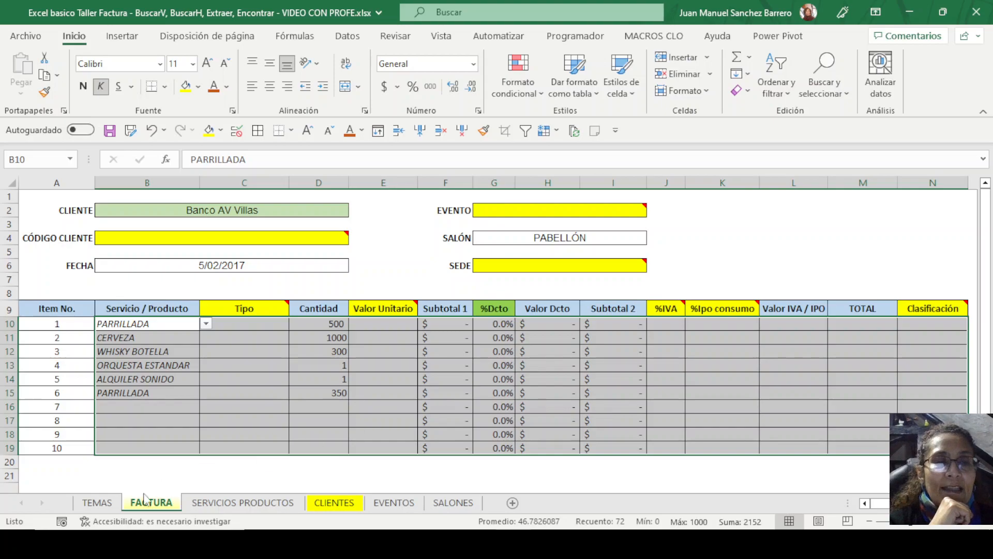
Review the lookup function topics BUSCARV, BUSCARH and BUSCARX on the TEMAS sheet
click(97, 502)
click(143, 238)
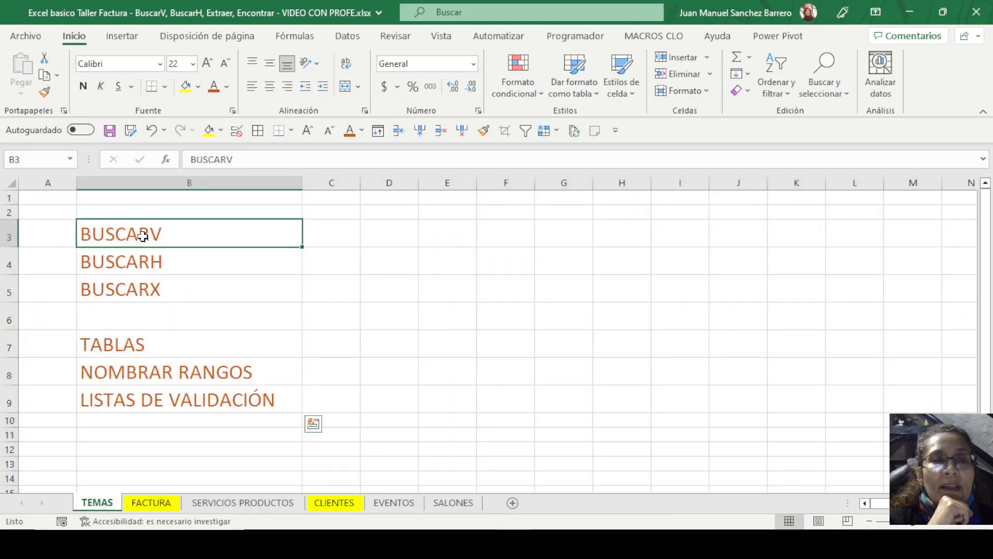
click(173, 266)
click(211, 294)
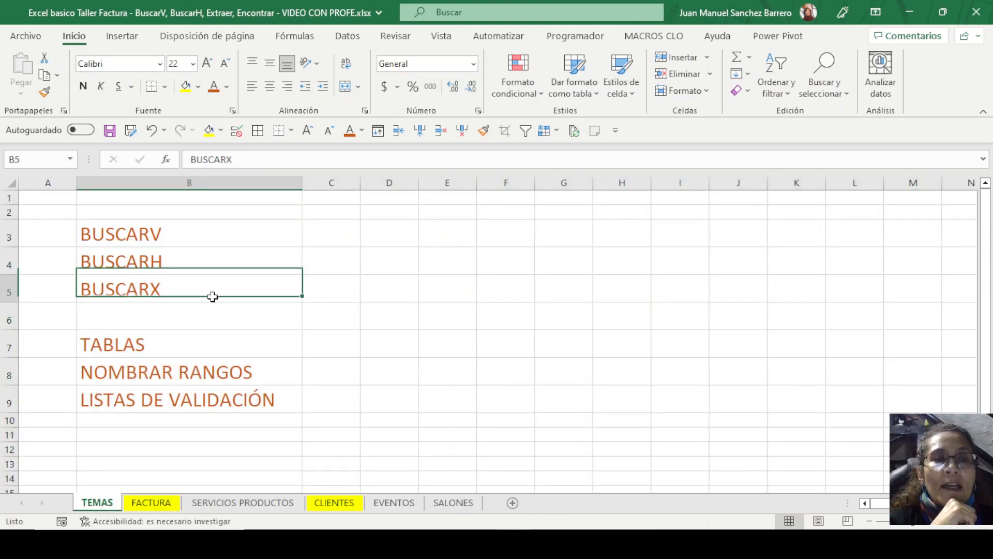
drag(166, 232, 175, 261)
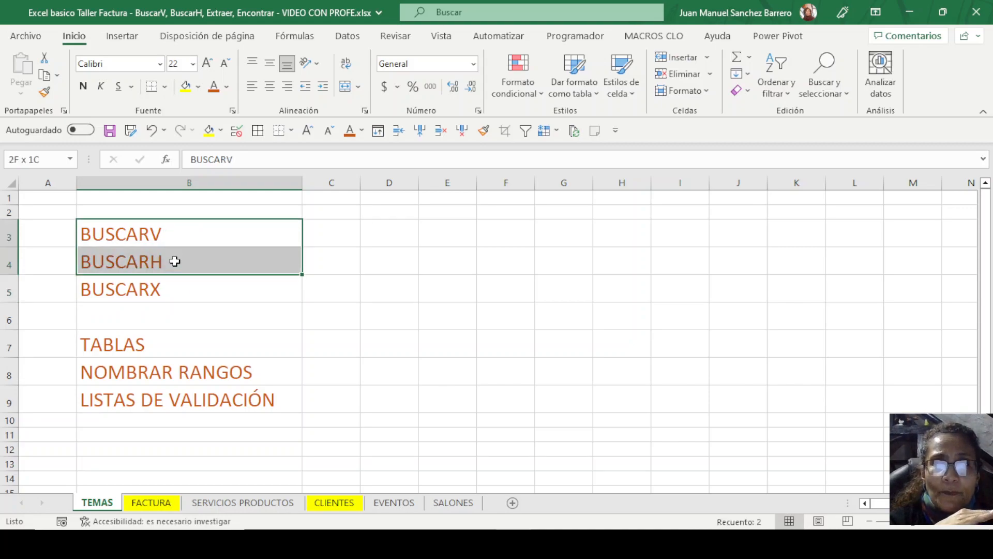
click(161, 293)
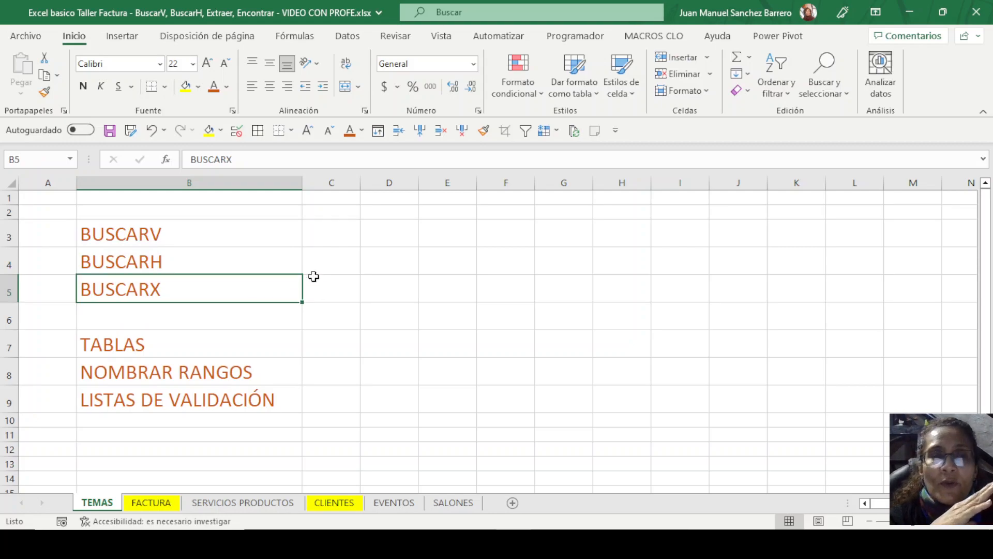
Start the formula =bus in cell C4 of the TEMAS sheet to list the lookup functions, and clear the cell
click(344, 260)
text(=bus)
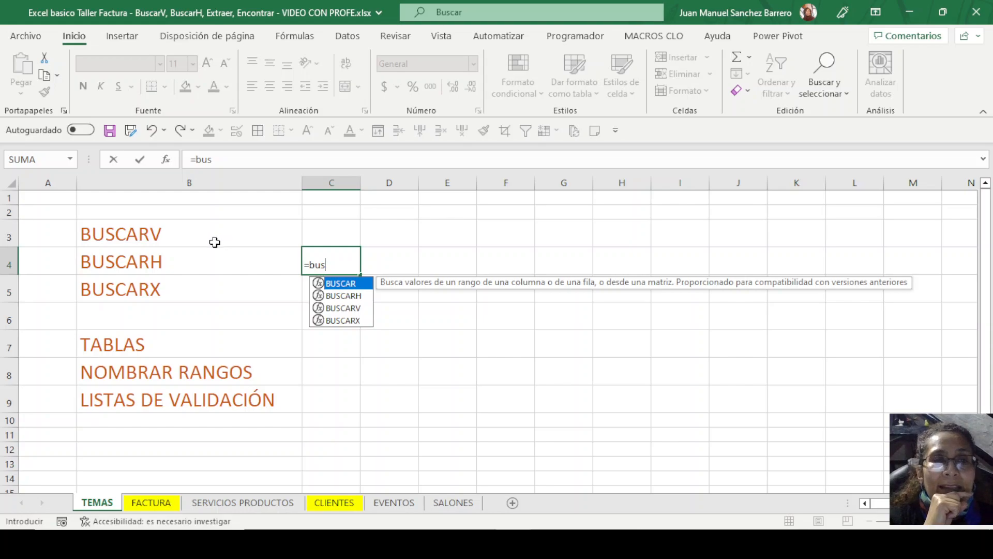
drag(216, 241, 221, 282)
click(316, 267)
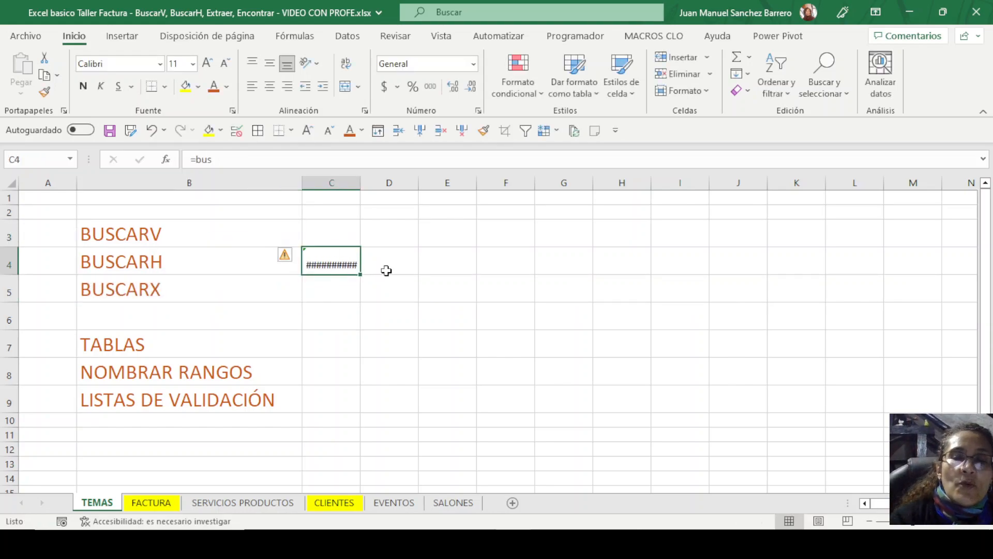
key(Delete)
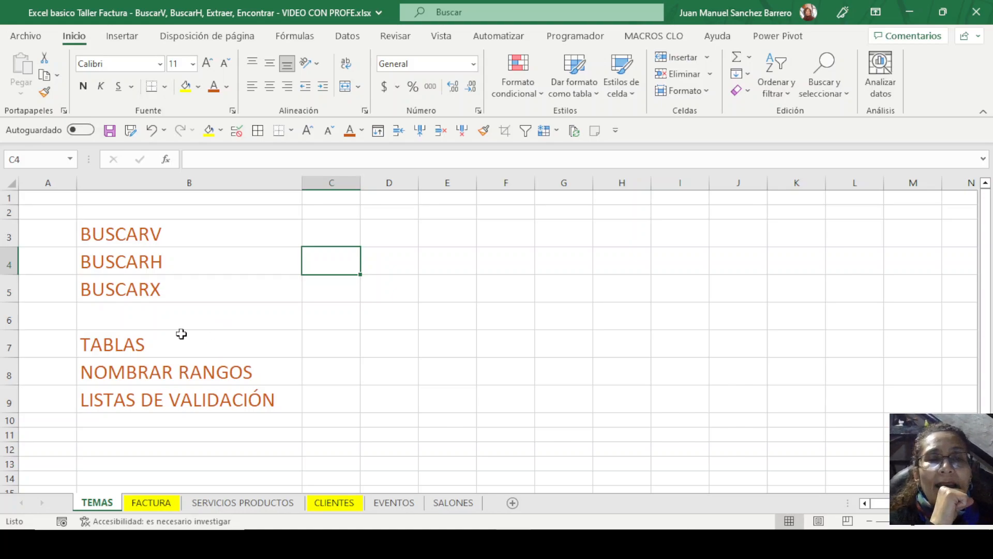
Change the CLIENTE on the FACTURA sheet to Colsubsidio
drag(178, 406, 167, 342)
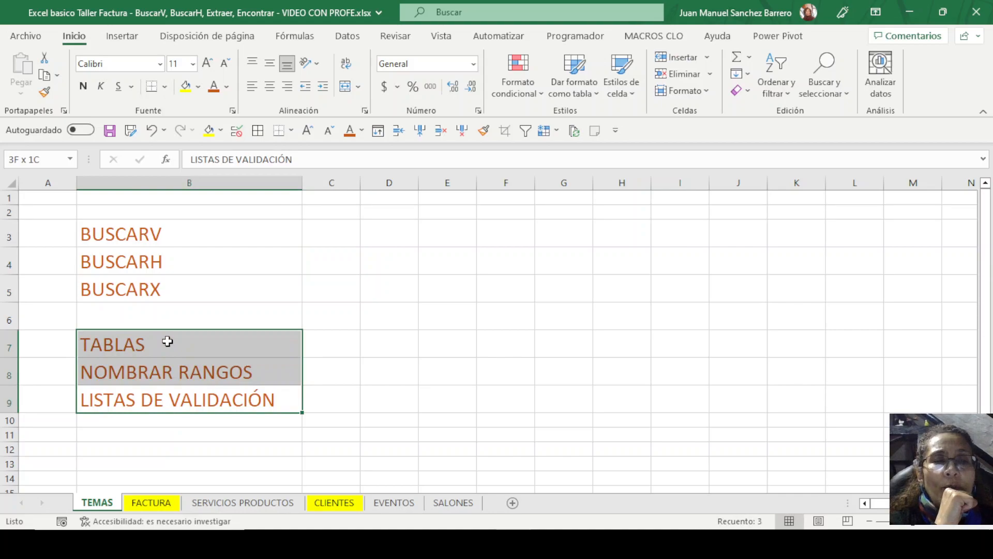
click(167, 403)
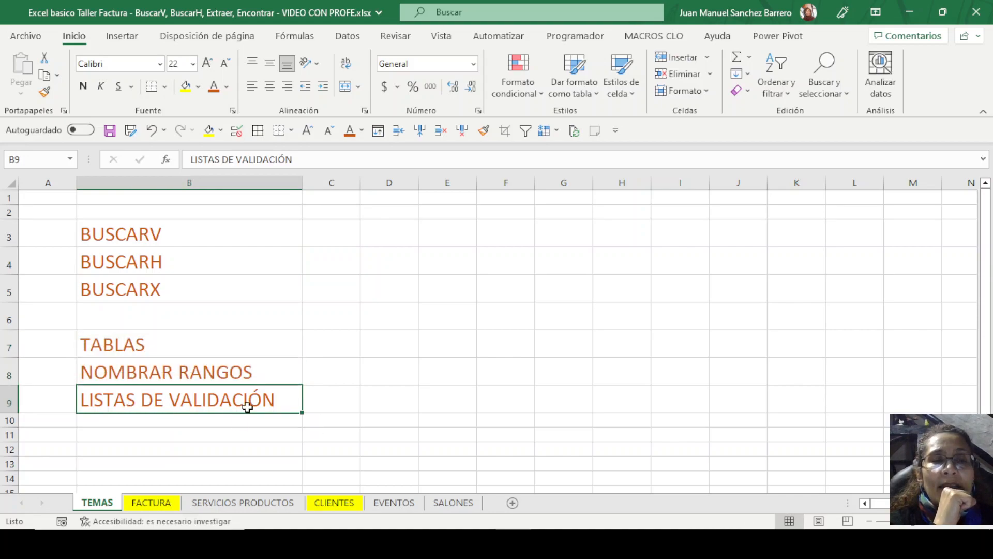
click(151, 503)
click(326, 211)
click(356, 211)
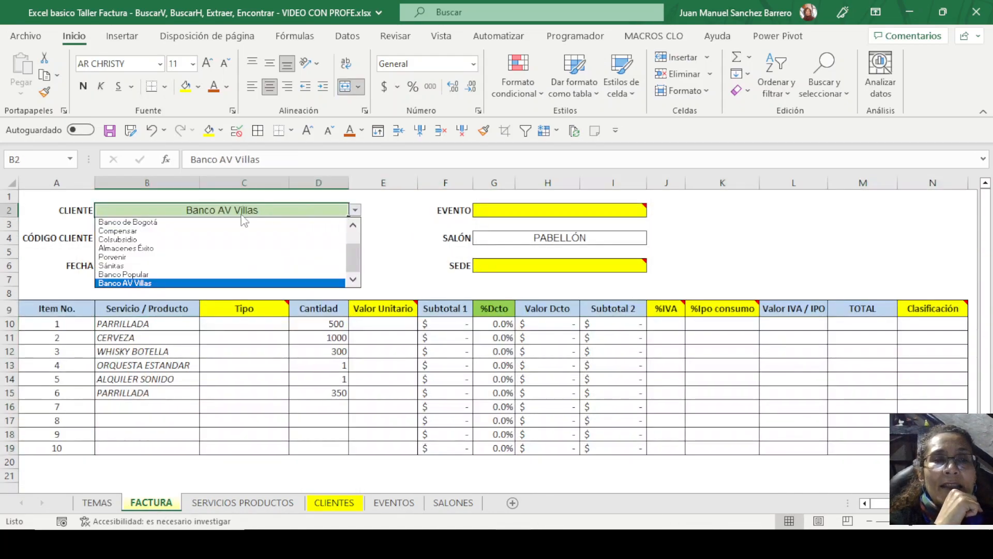
click(214, 240)
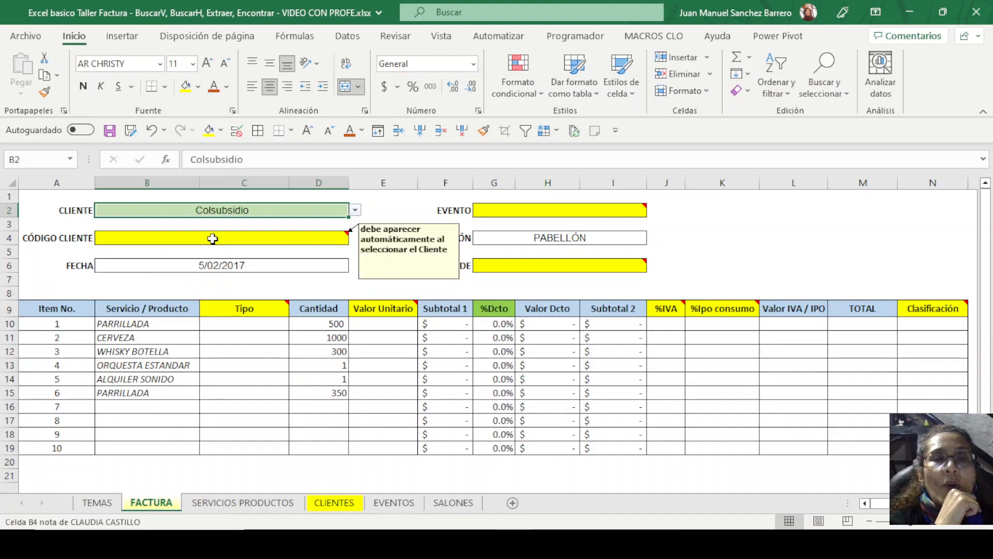
Review the TABLAS, NOMBRAR RANGOS and LISTAS DE VALIDACIÓN topics and the full topic list on the TEMAS sheet
click(259, 241)
click(176, 366)
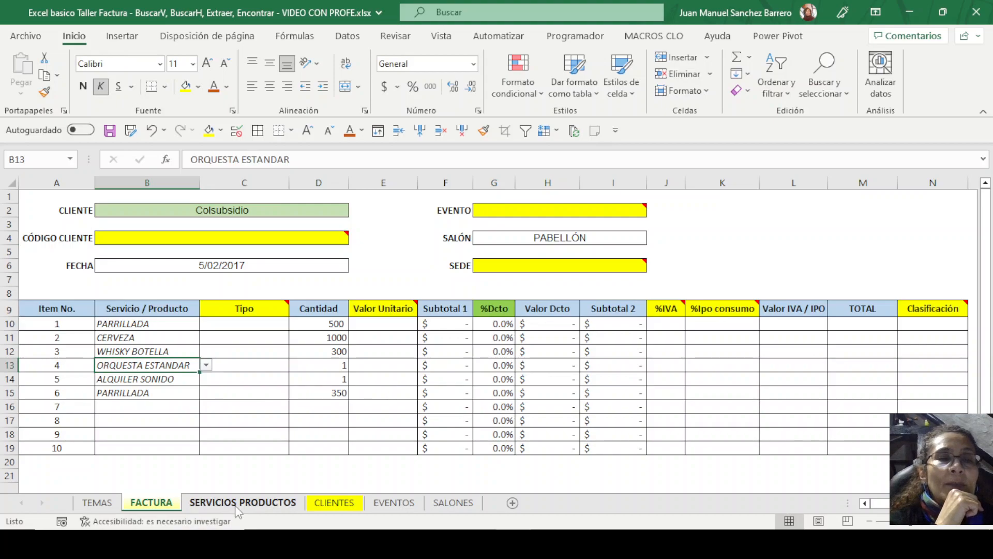
click(97, 503)
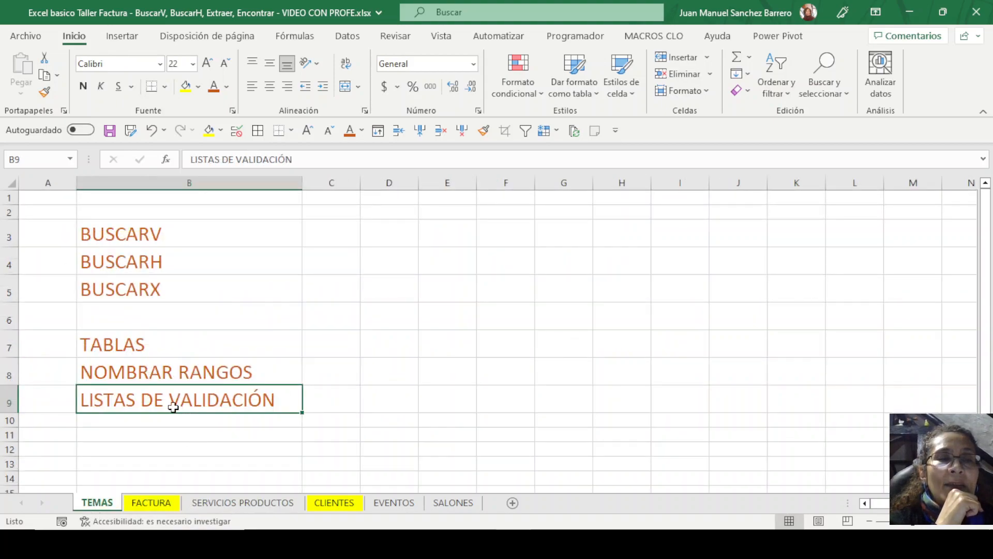
click(124, 346)
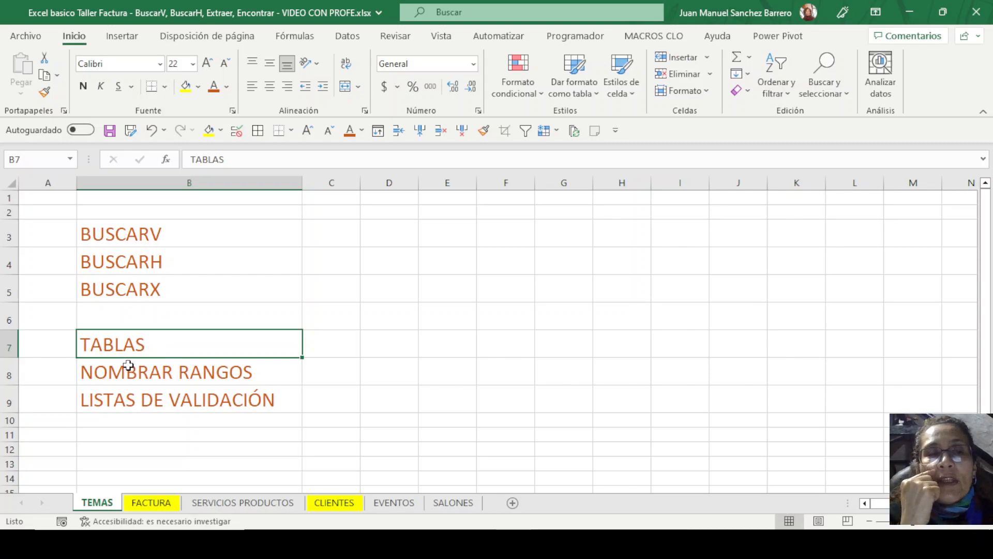
click(156, 373)
click(146, 350)
click(148, 363)
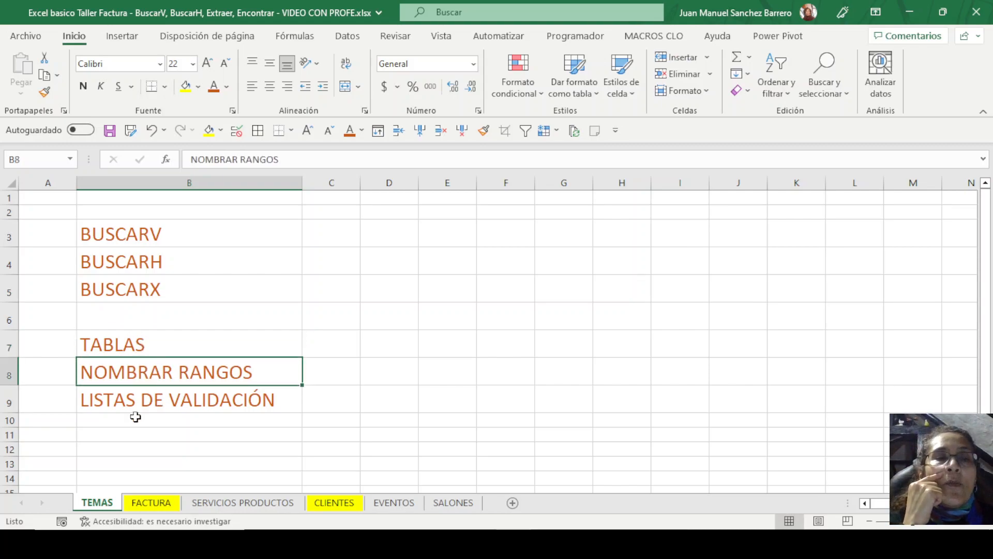
click(125, 406)
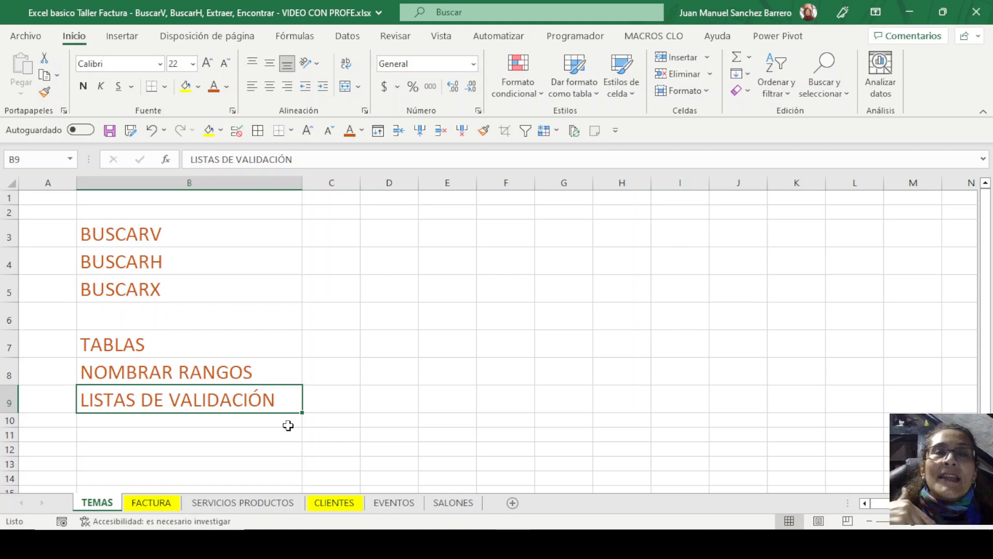
drag(173, 237, 209, 394)
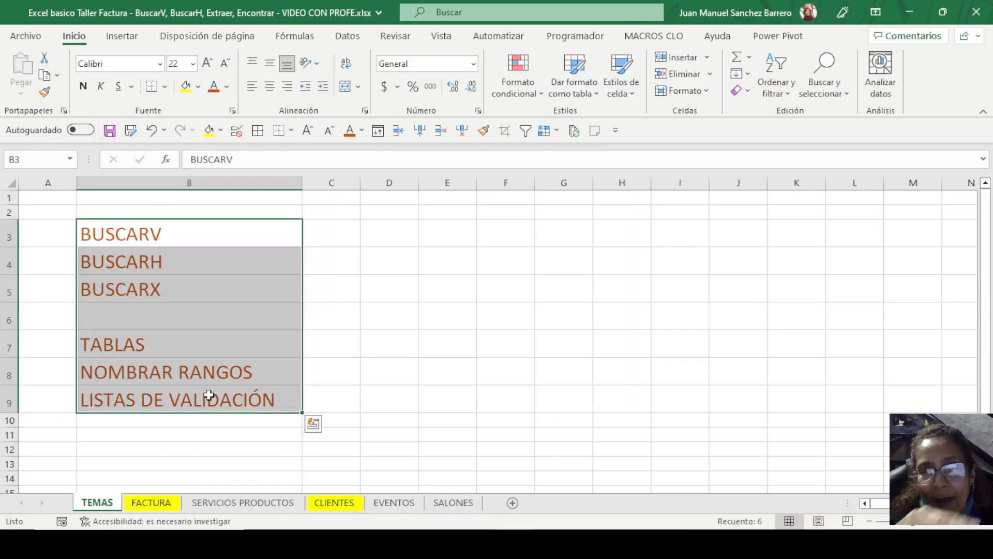
Examine the drop-down choices of the second Servicio / Producto item and the CLIENTE field on the FACTURA sheet
click(152, 506)
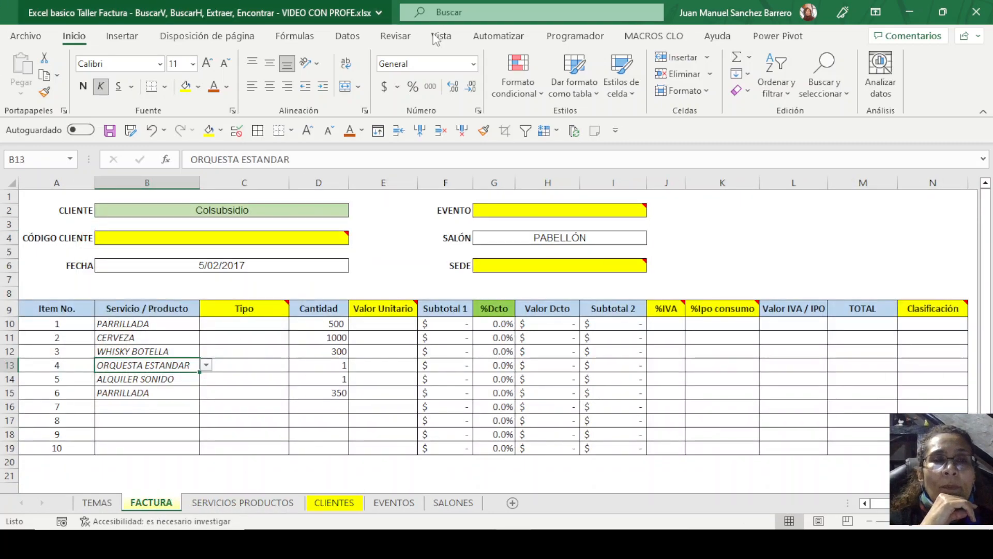
click(330, 211)
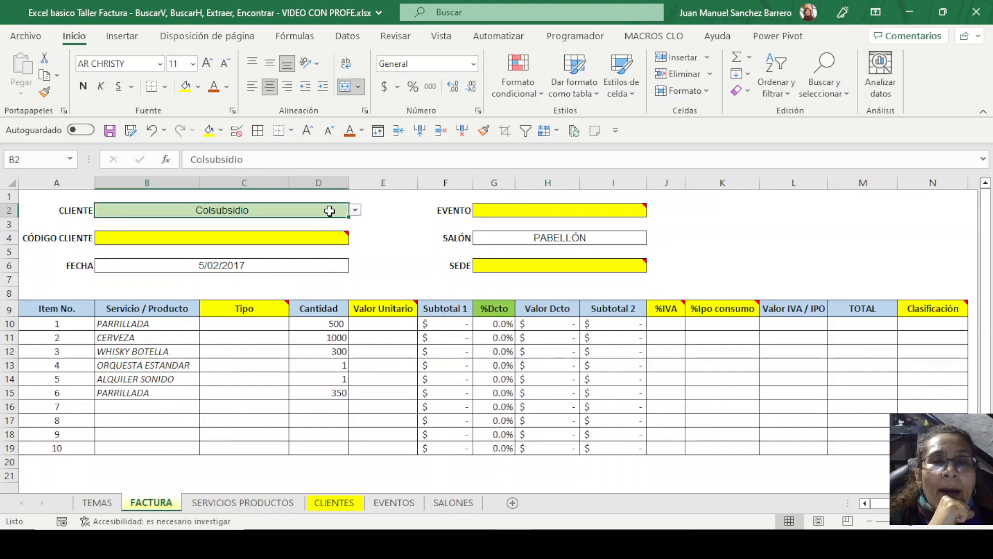
click(168, 310)
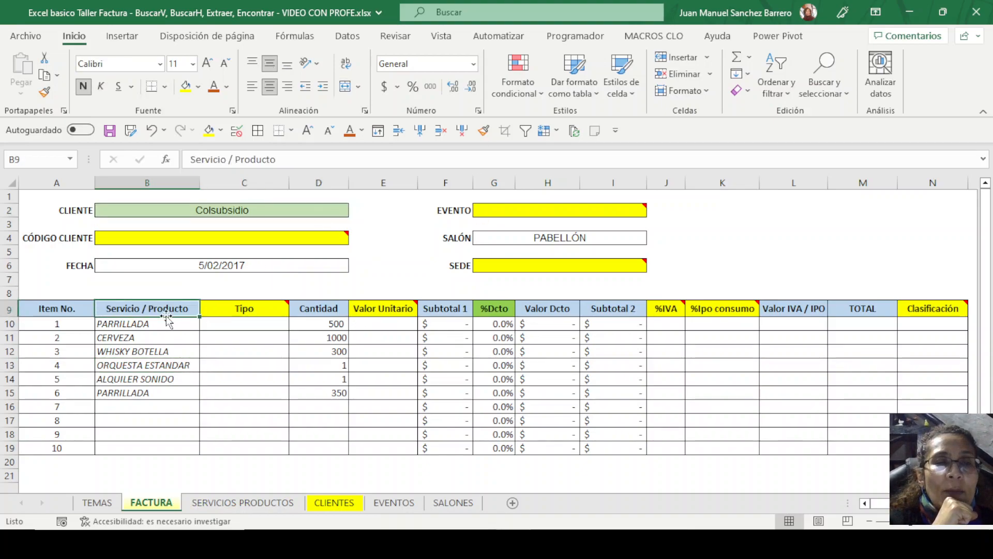
click(182, 337)
click(206, 338)
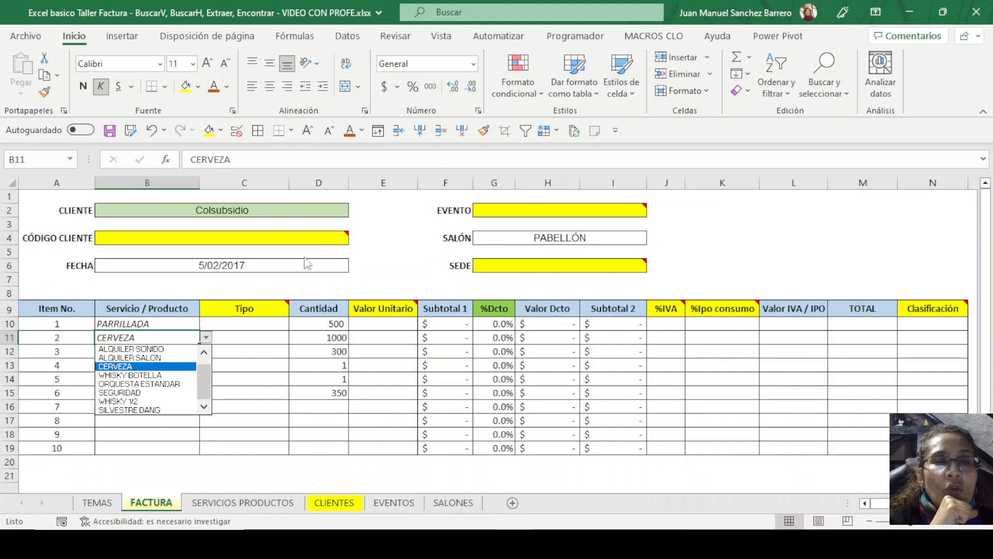
key(Escape)
click(336, 208)
click(368, 221)
click(347, 214)
click(355, 210)
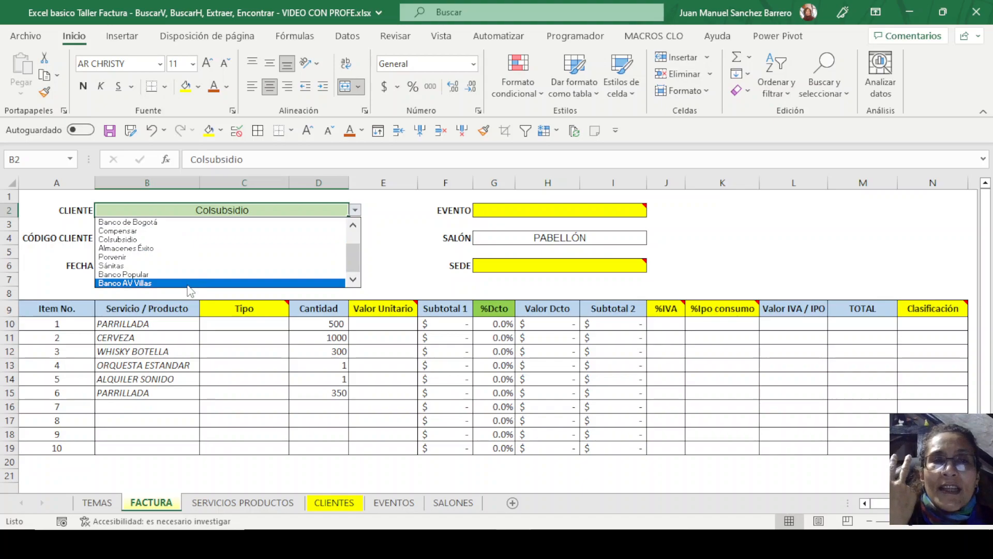
key(Escape)
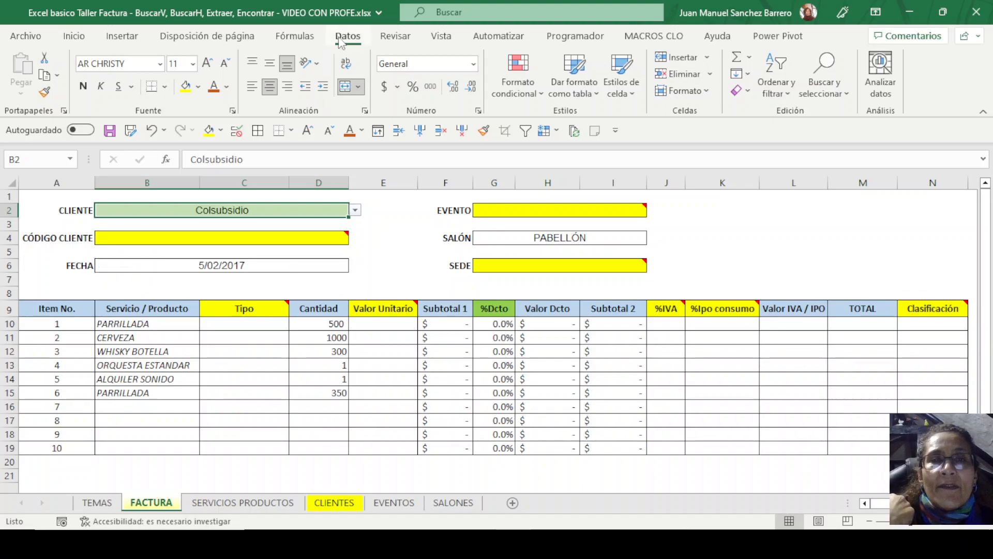
Open the data validation settings for the CLIENTE cell, extending the validation to all cells in the selection
click(345, 37)
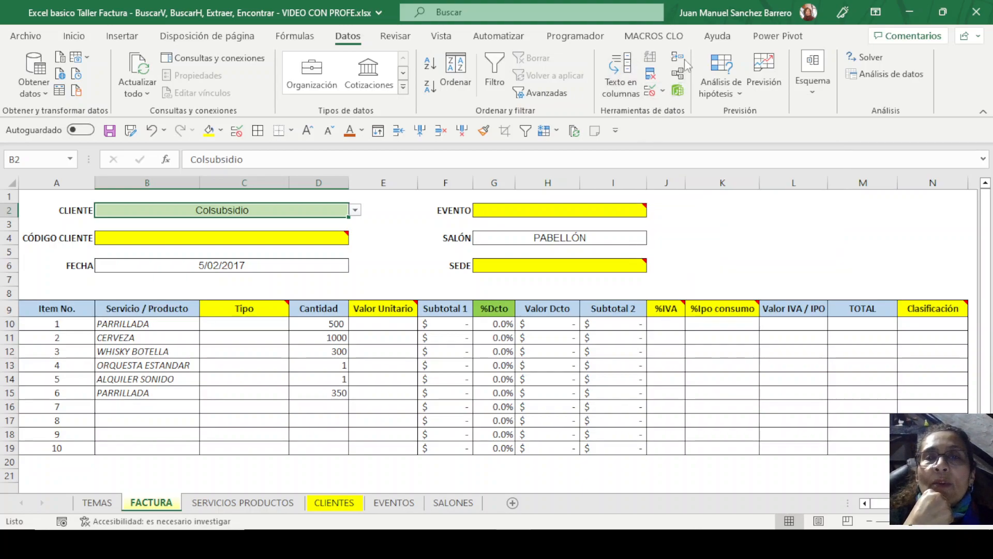
click(653, 94)
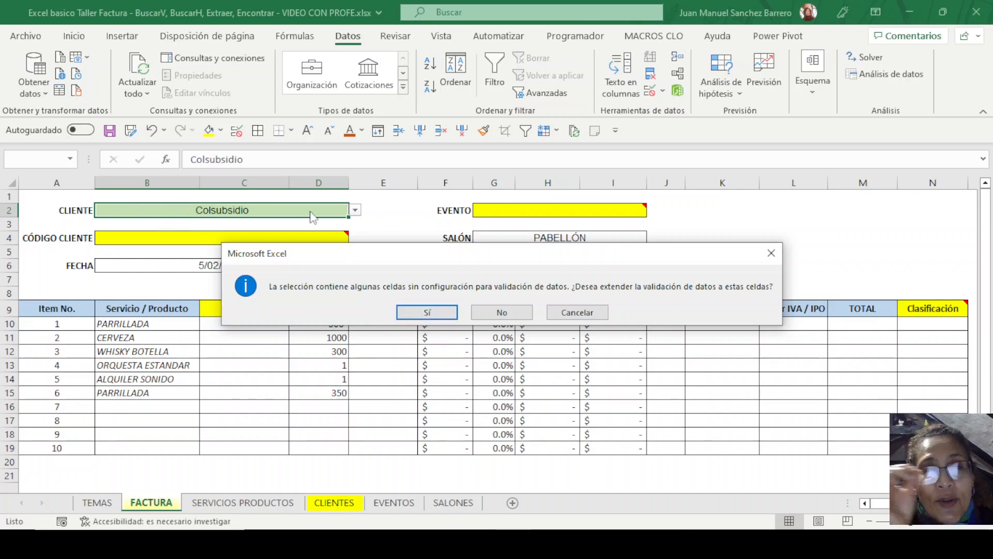
click(433, 313)
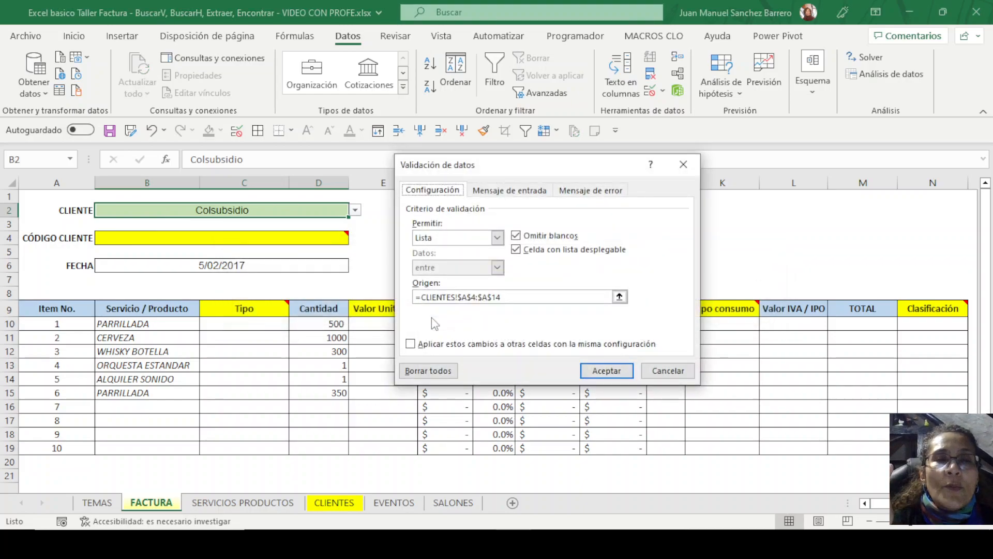
drag(499, 168, 488, 137)
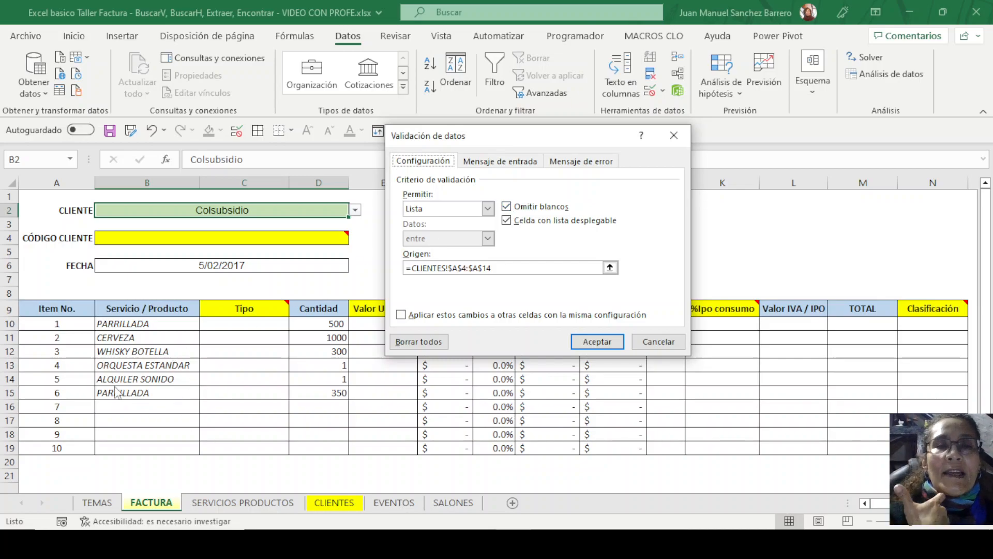
Examine the validation types that can be allowed for the CLIENTE cell, keeping Lista as the criterion
click(488, 209)
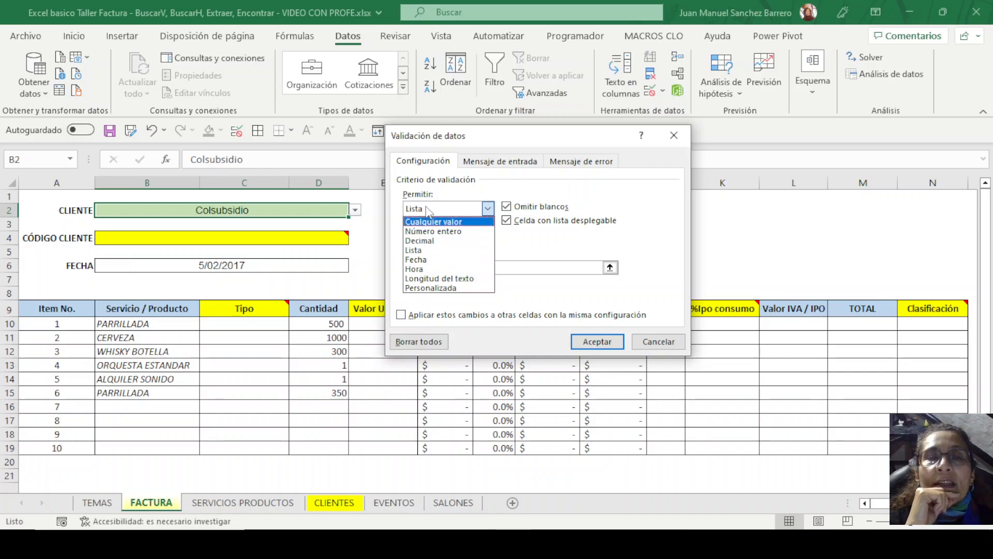
click(416, 251)
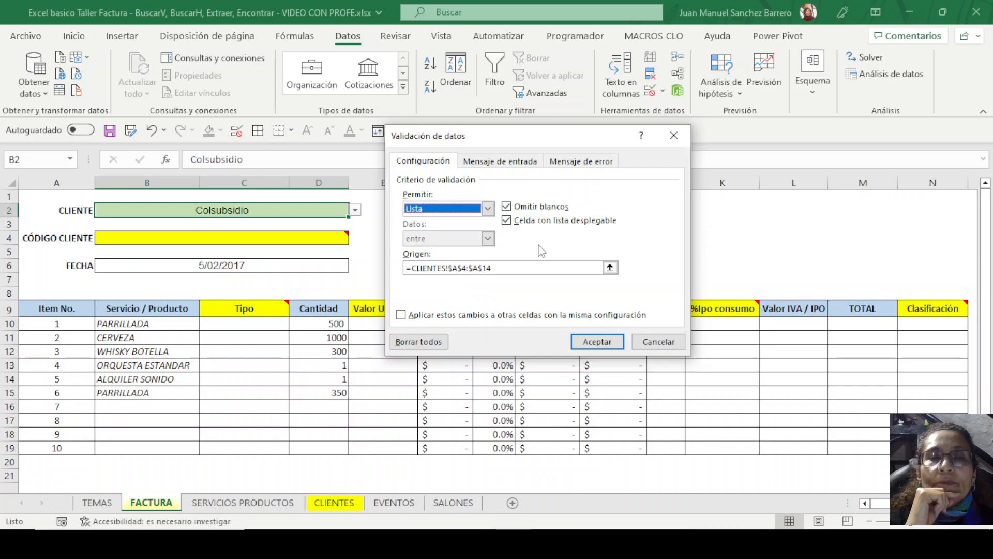
click(488, 209)
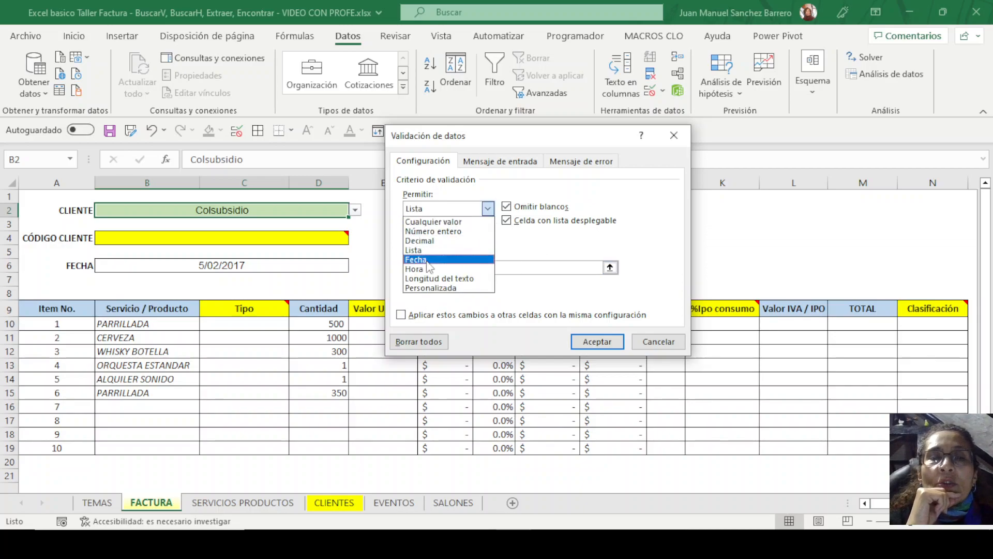
click(581, 235)
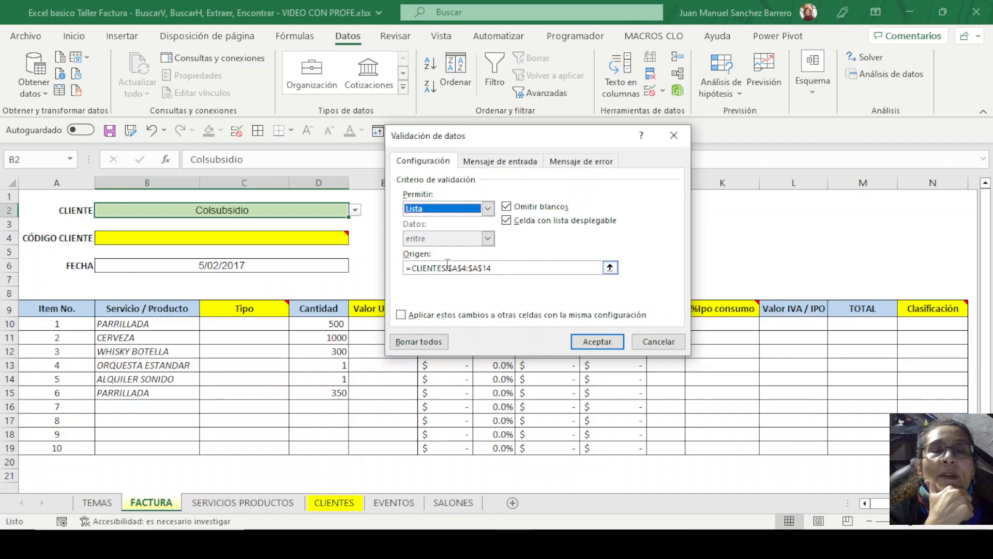
Examine the source range of the CLIENTE validation list on the CLIENTES sheet, and close the settings without changes
click(466, 268)
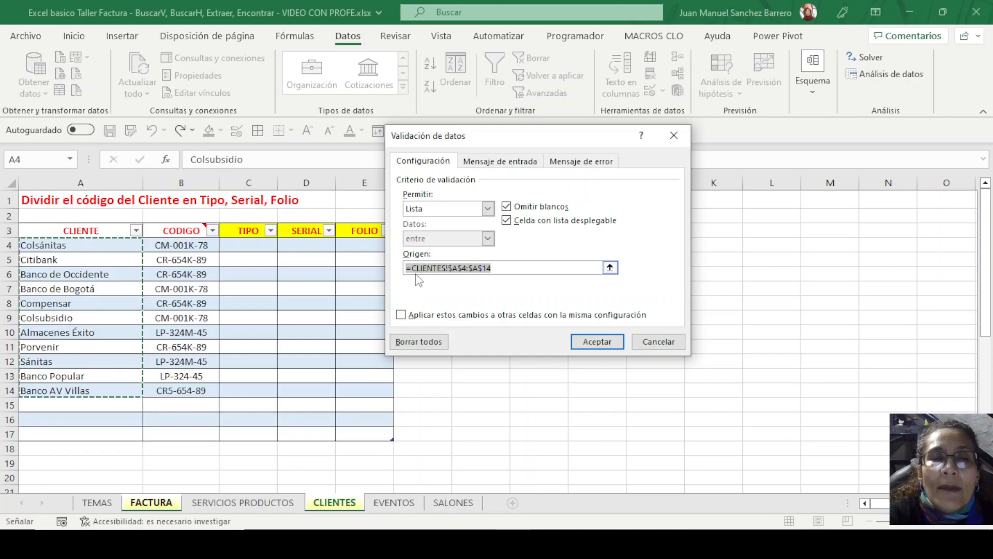
drag(412, 268, 493, 267)
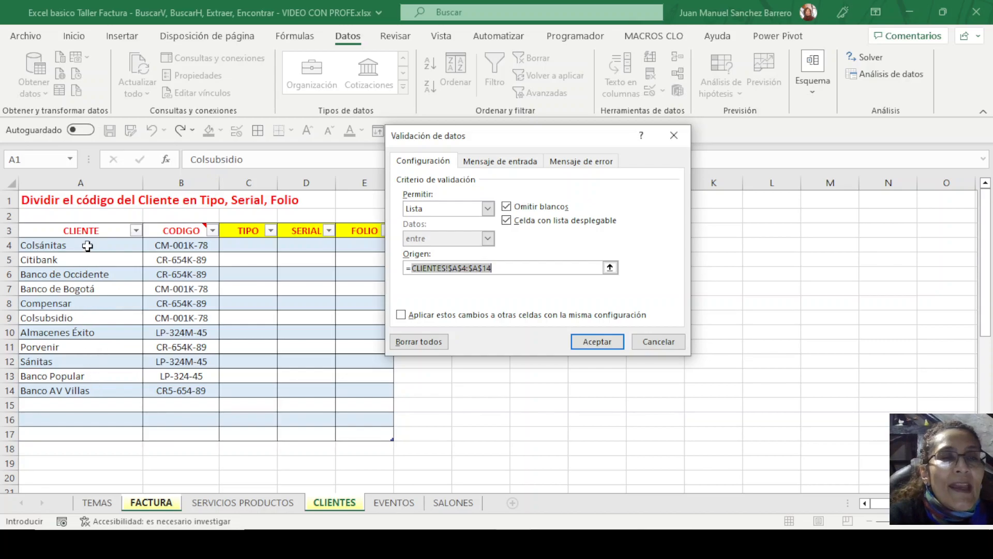
click(432, 270)
drag(494, 268, 414, 266)
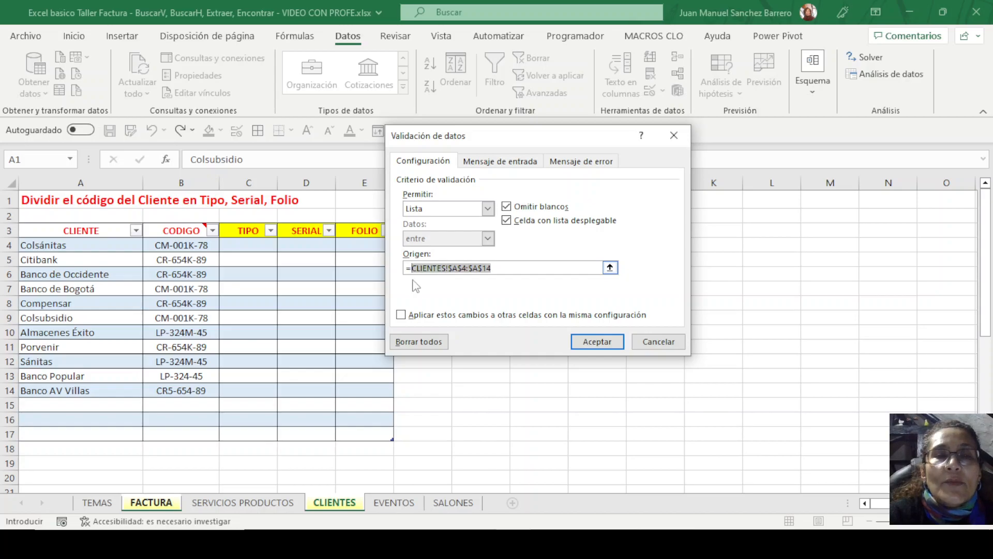
click(489, 269)
drag(491, 268, 413, 269)
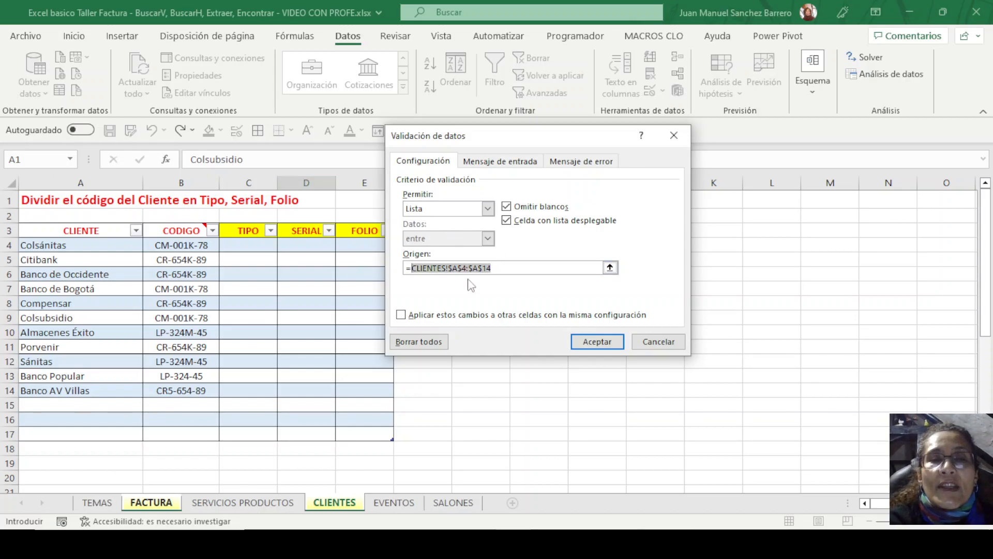
click(656, 342)
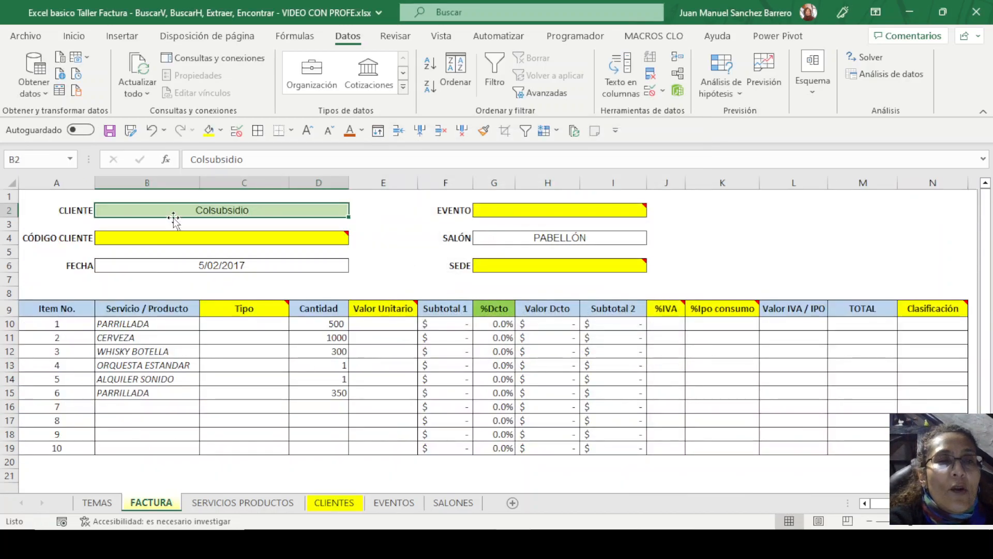
Add the test client "hhhh" in cell A15, below Banco AV Villas, on the CLIENTES sheet
click(334, 502)
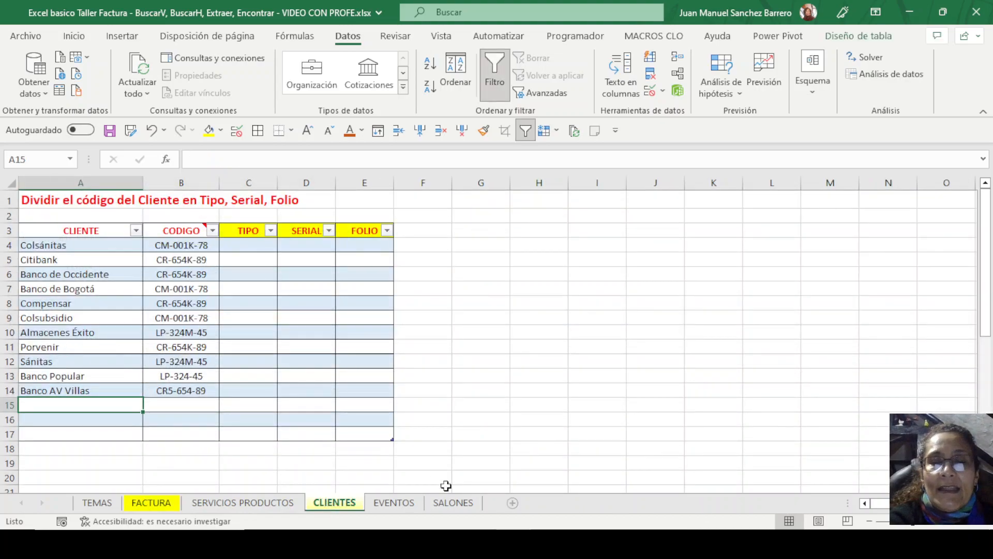
scroll(126, 454, up, 1)
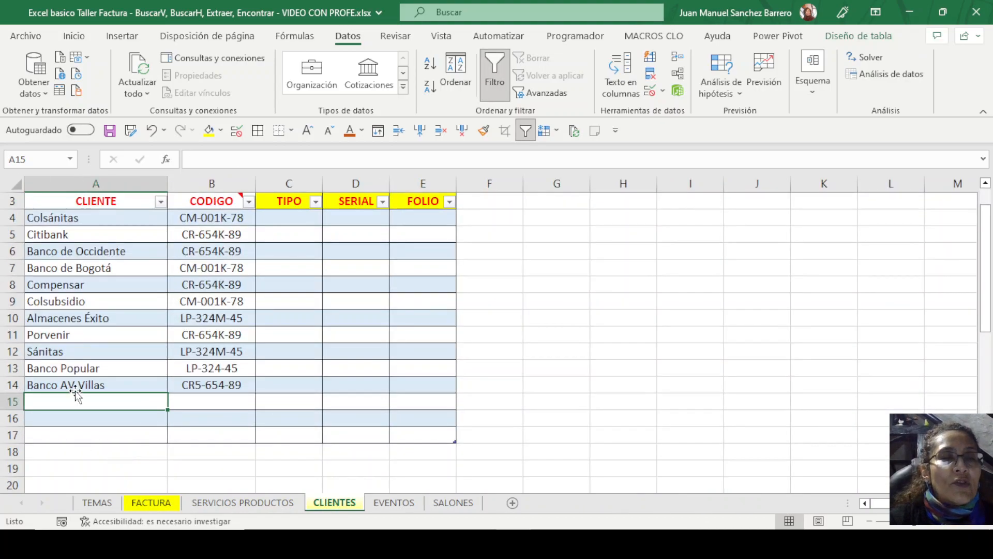
scroll(78, 398, up, 1)
text(hhhh)
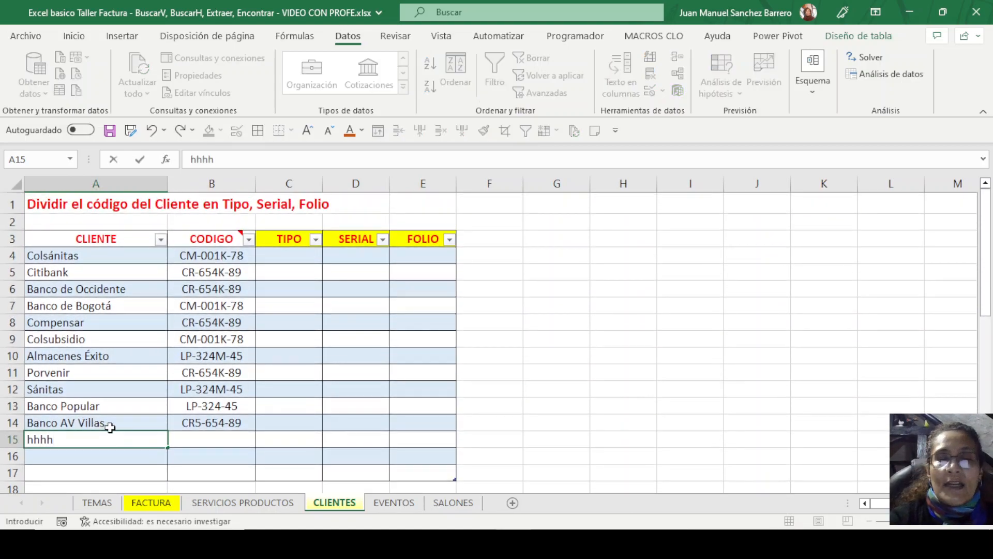
key(Return)
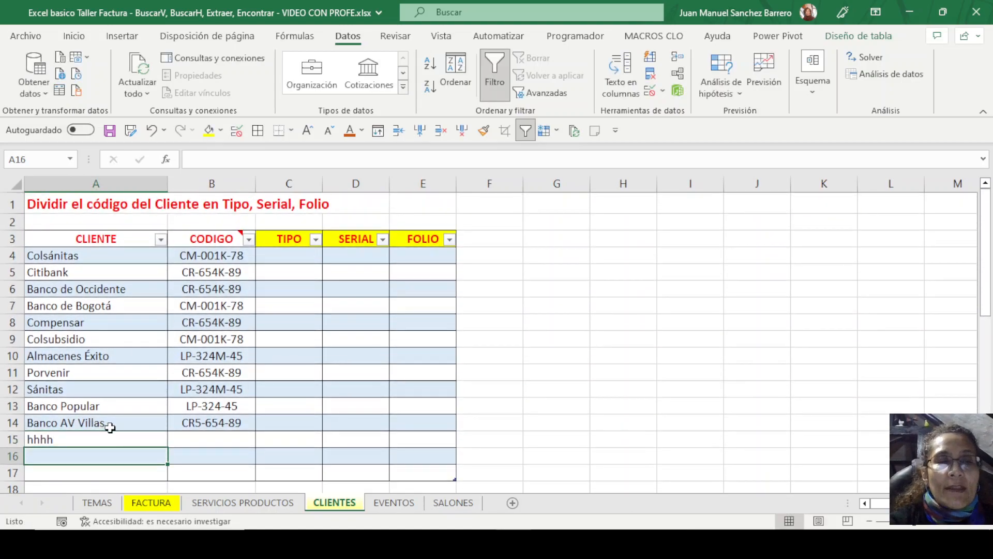
Compare the CLIENTE drop-down choices on the FACTURA sheet with the client names in A4:A15 of the CLIENTES sheet
click(135, 503)
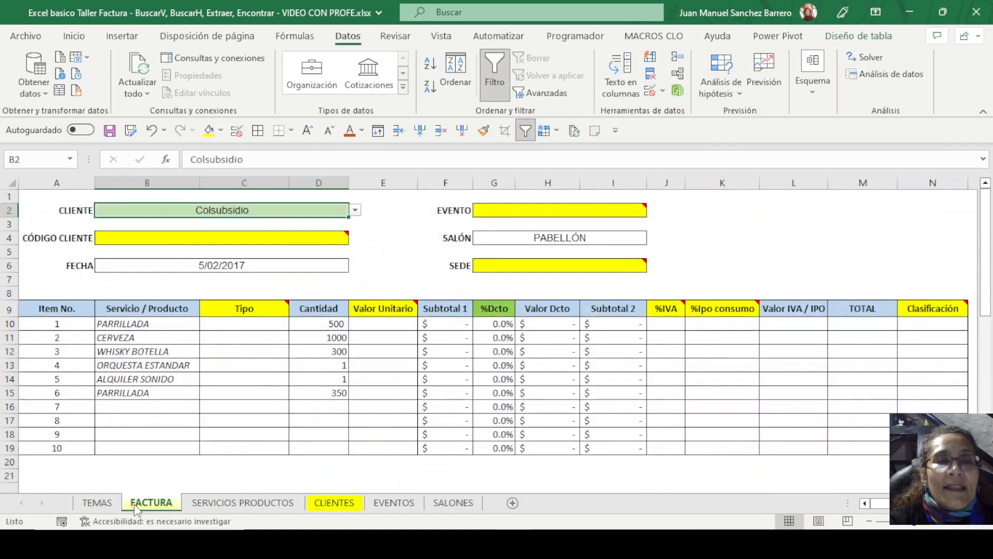
click(355, 211)
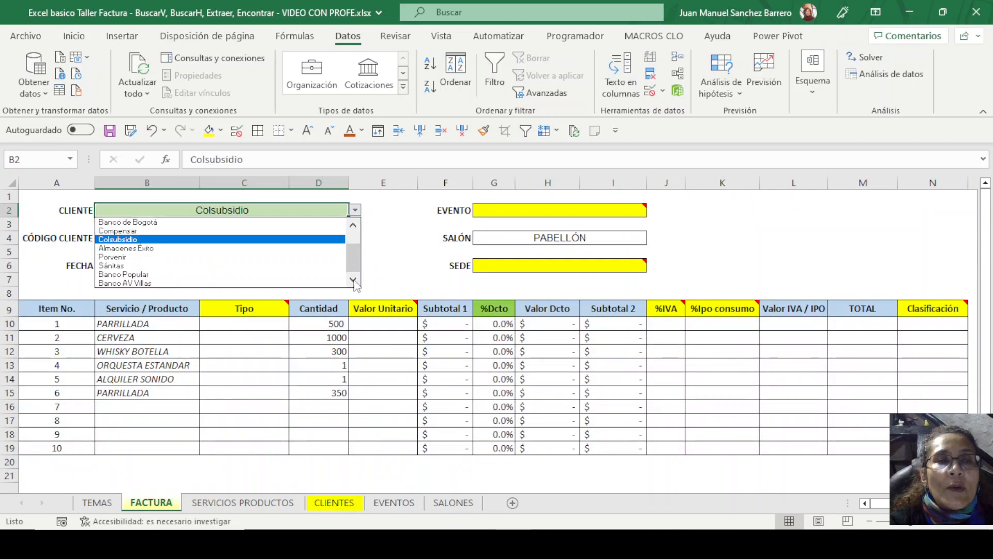
scroll(353, 256, up, 1)
scroll(352, 229, down, 2)
scroll(351, 228, up, 2)
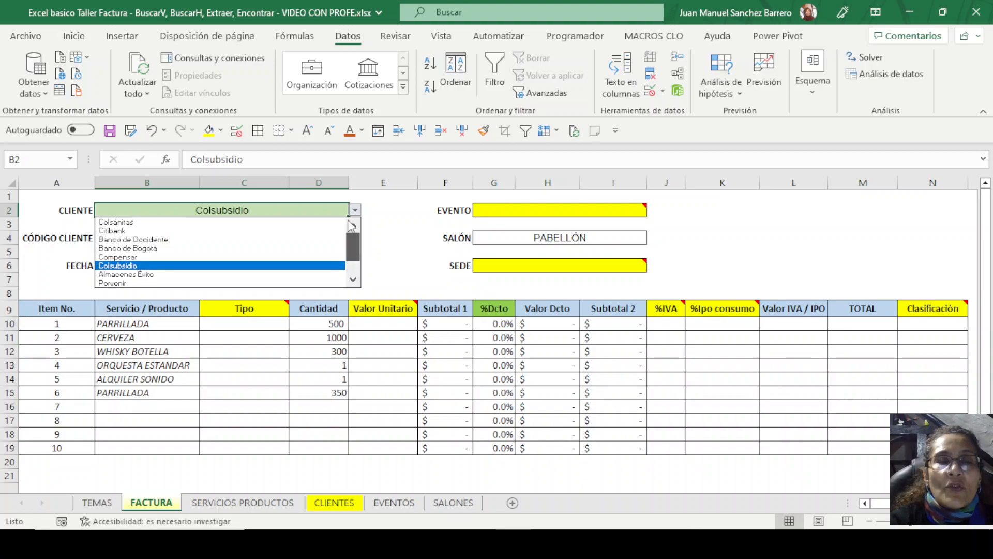
key(Escape)
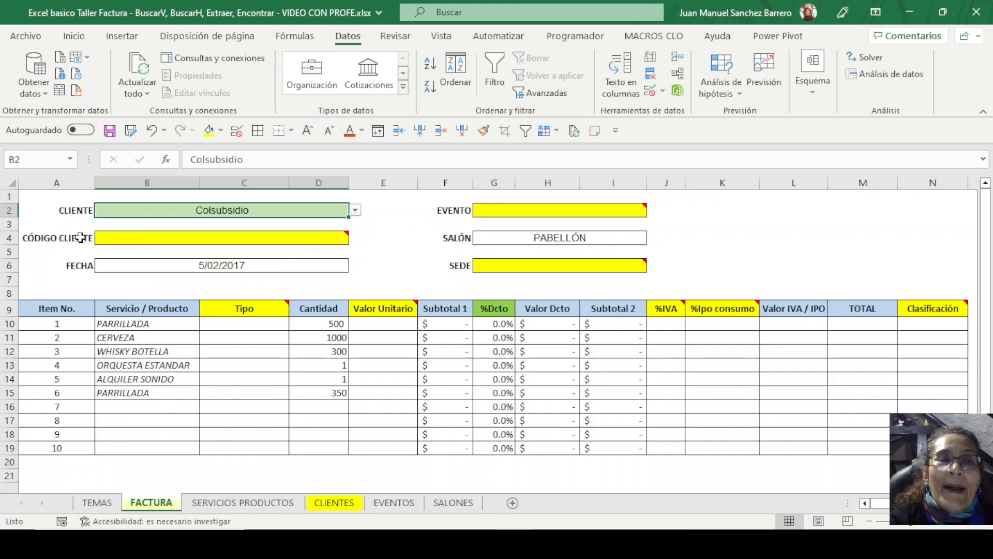
click(331, 504)
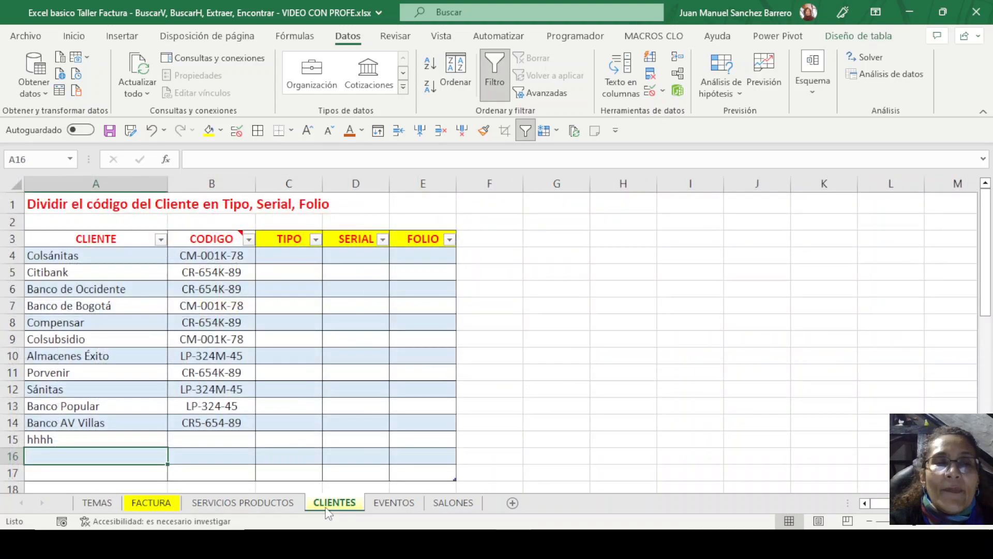
drag(87, 258, 134, 445)
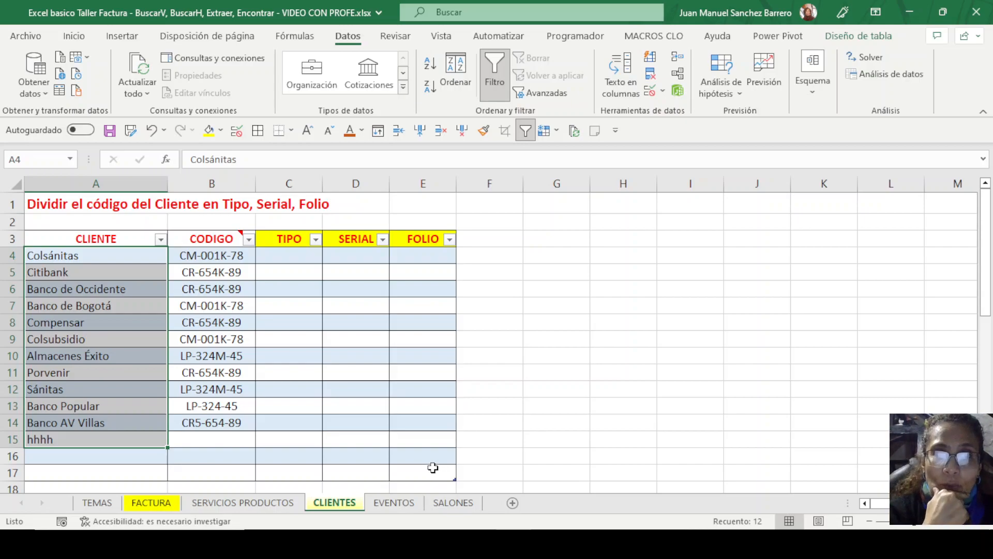
Examine the data validation sources of the first Servicio / Producto item and the SALÓN field on the FACTURA sheet
click(140, 506)
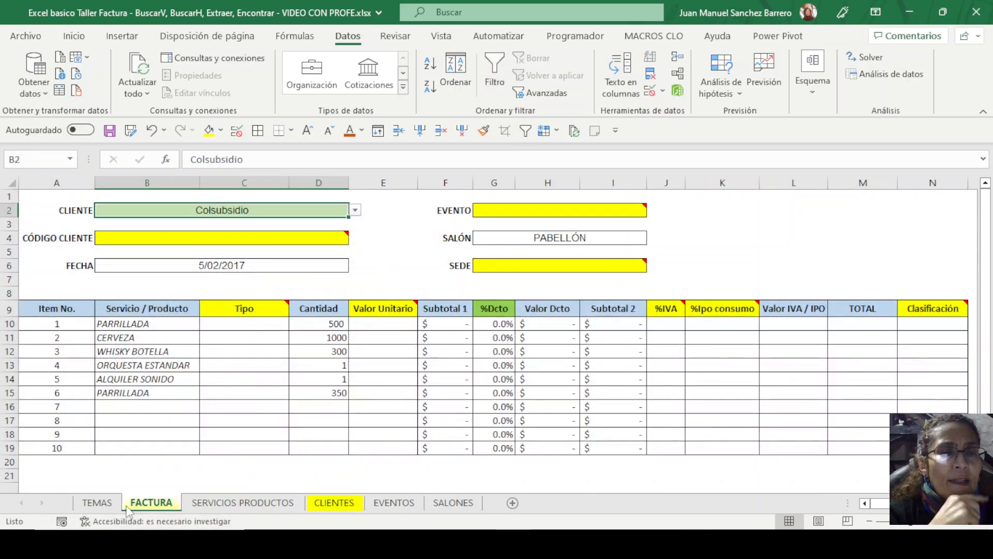
click(173, 323)
click(650, 95)
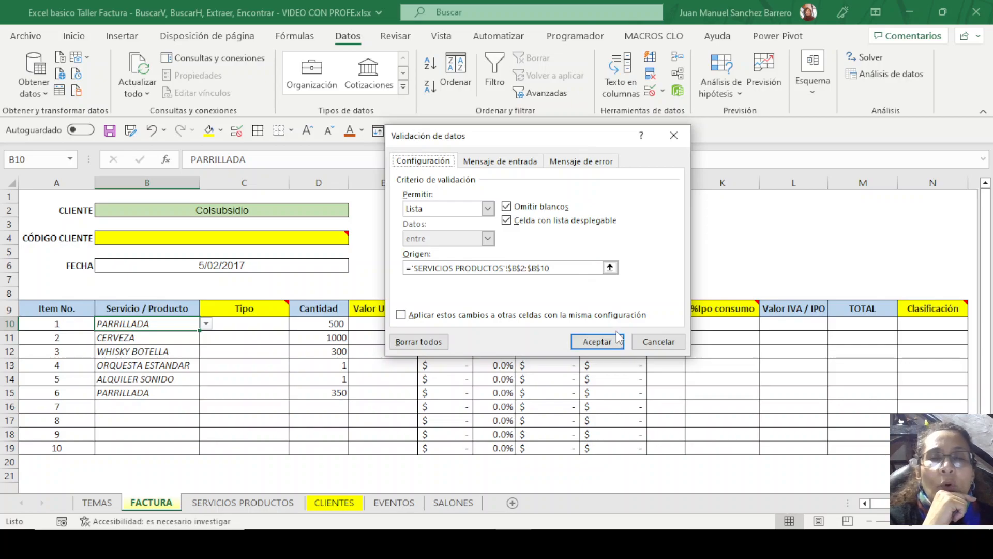
click(658, 344)
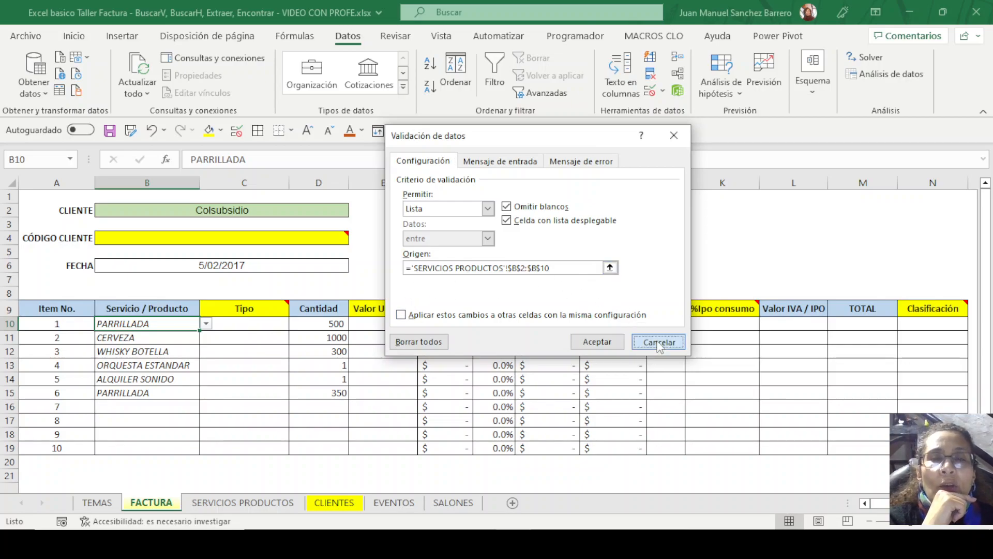
click(548, 241)
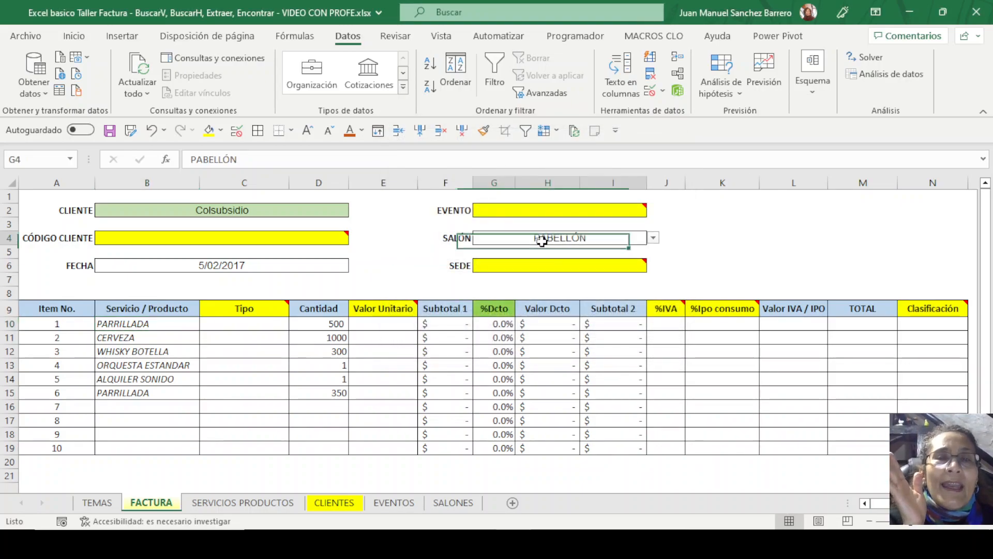
click(651, 92)
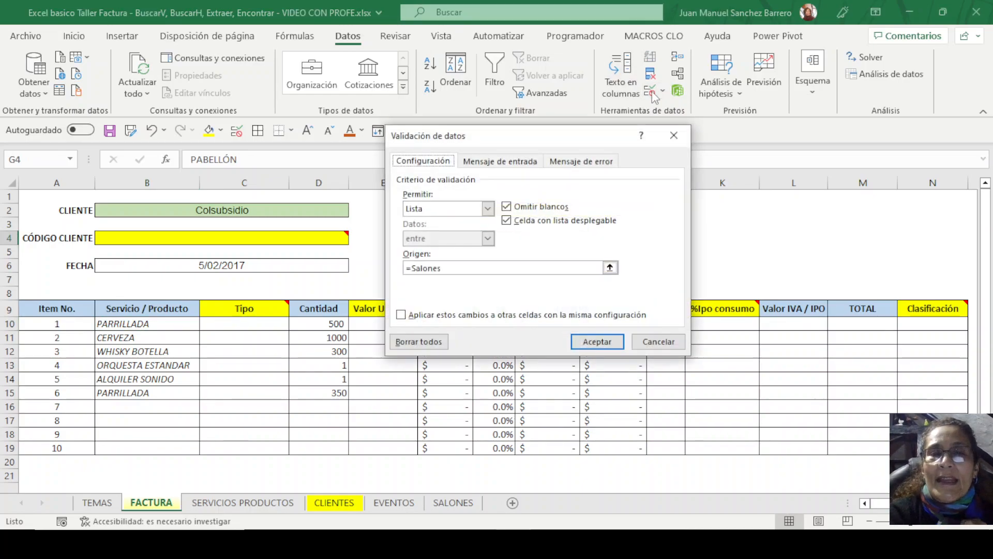
click(673, 135)
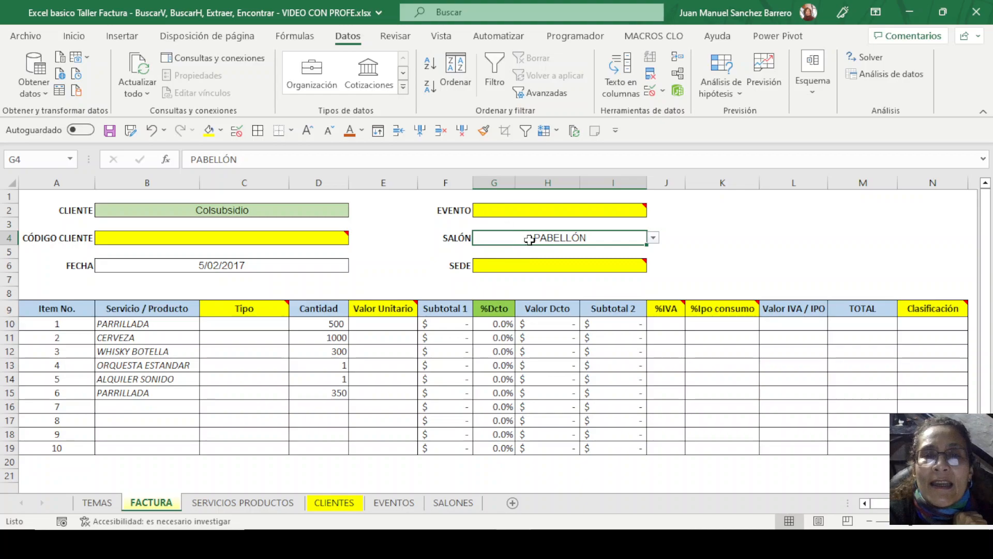
Examine the SALÓN drop-down choices and the cells behind its Salones validation source, and close the settings without changes
click(654, 238)
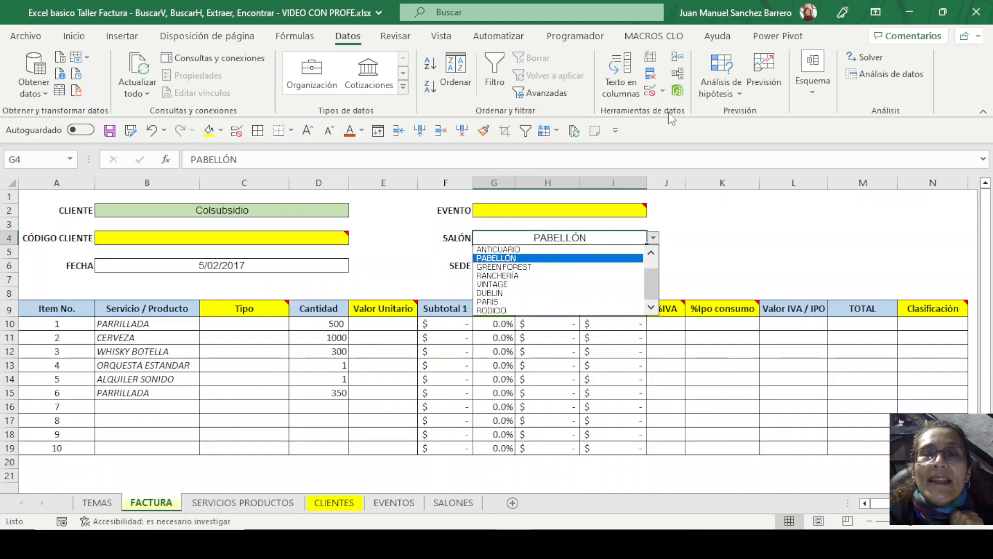
click(647, 91)
click(648, 93)
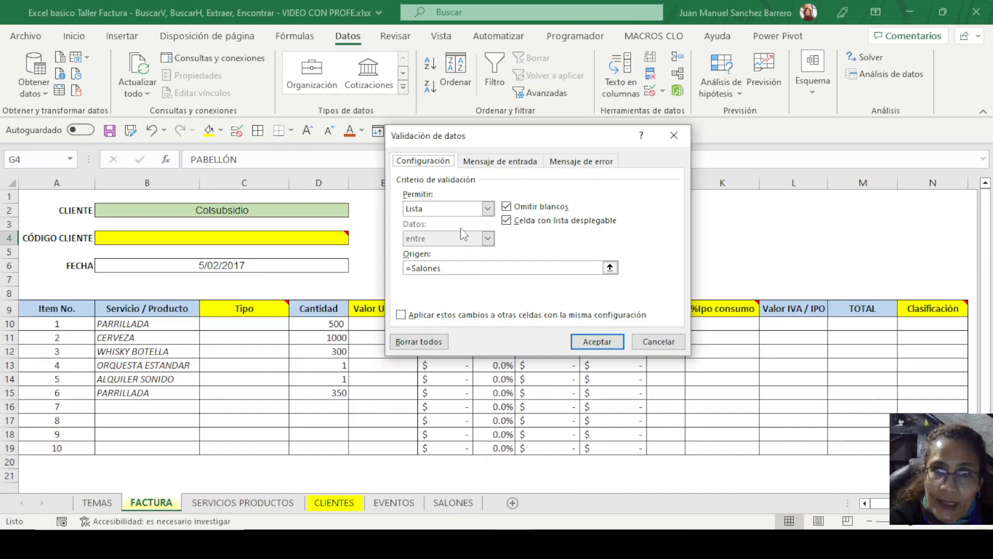
drag(411, 268, 443, 269)
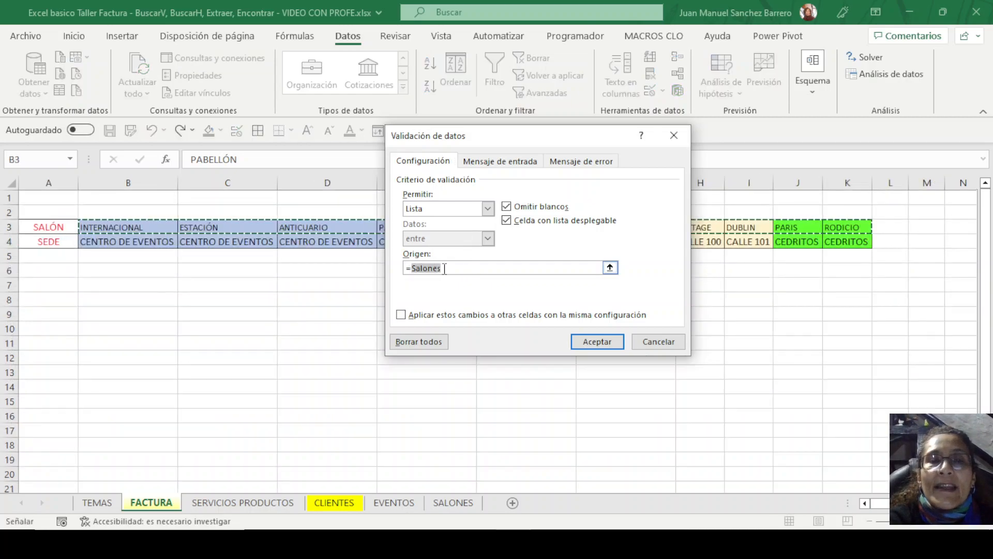
drag(469, 145, 461, 290)
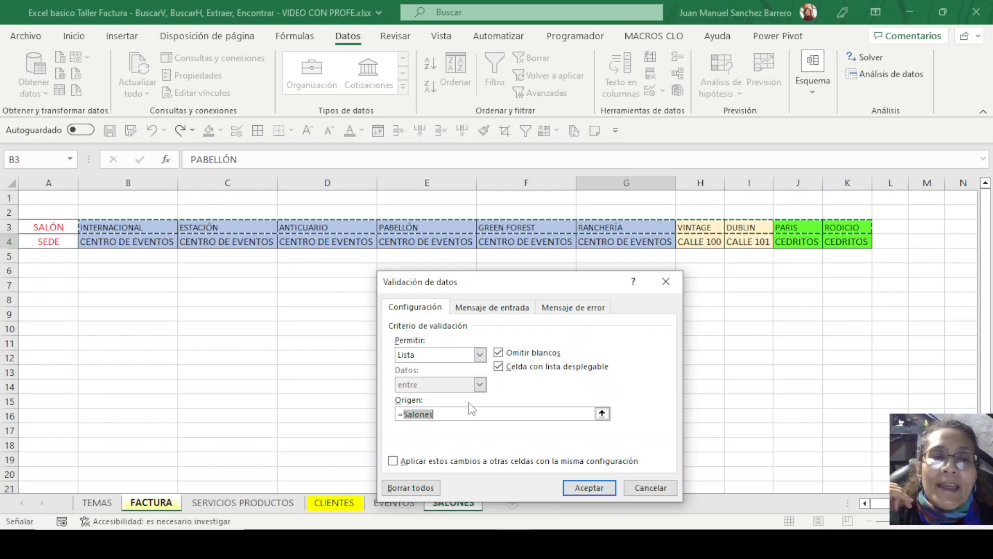
click(407, 417)
drag(405, 414, 455, 413)
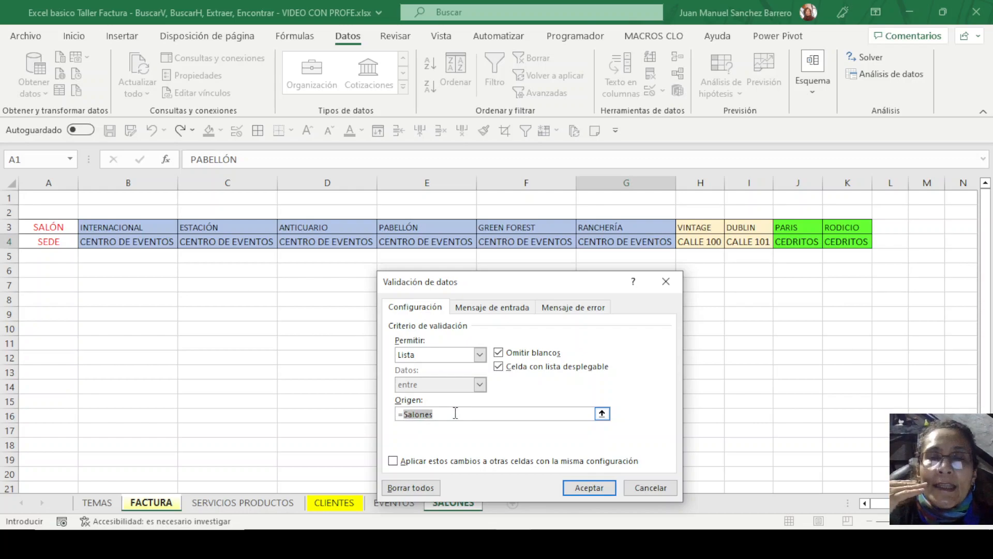
click(442, 413)
drag(406, 417, 455, 413)
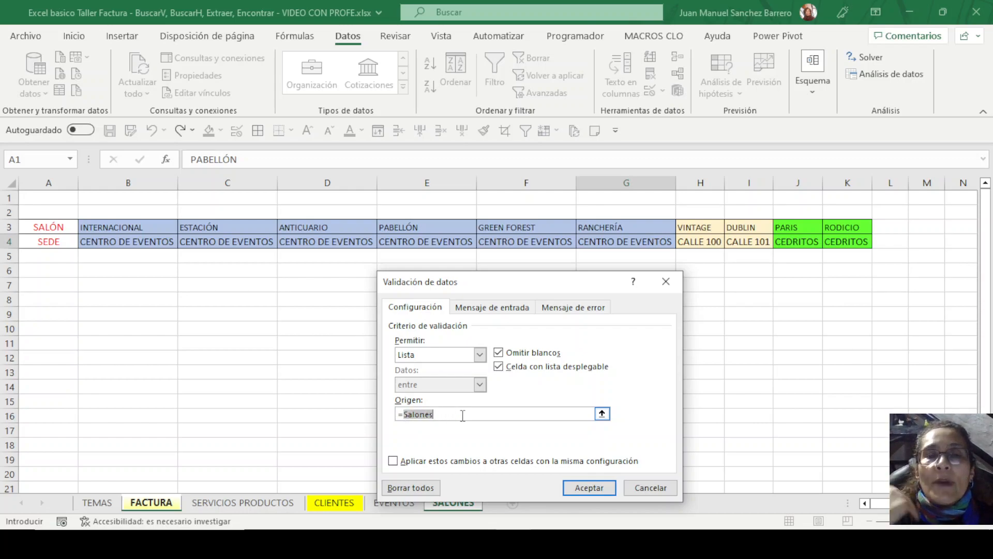
click(653, 485)
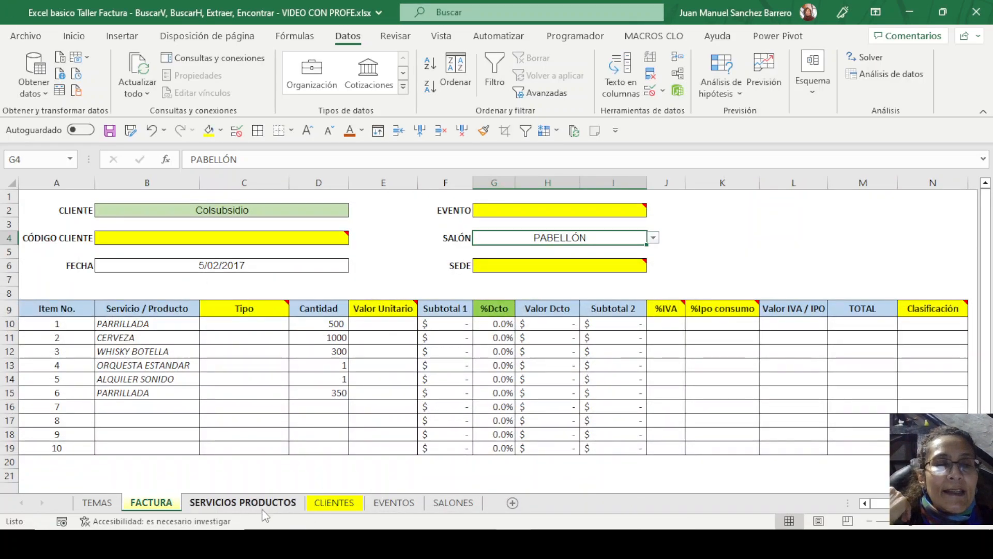
Review the workbook's list of defined names from the SERVICIOS PRODUCTOS sheet
click(206, 501)
click(642, 254)
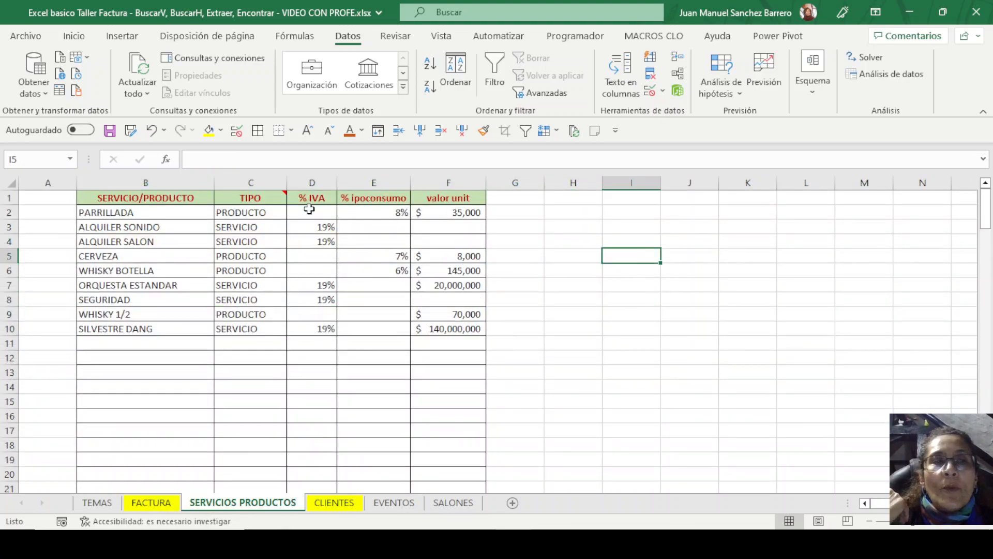
click(70, 160)
click(70, 161)
click(69, 161)
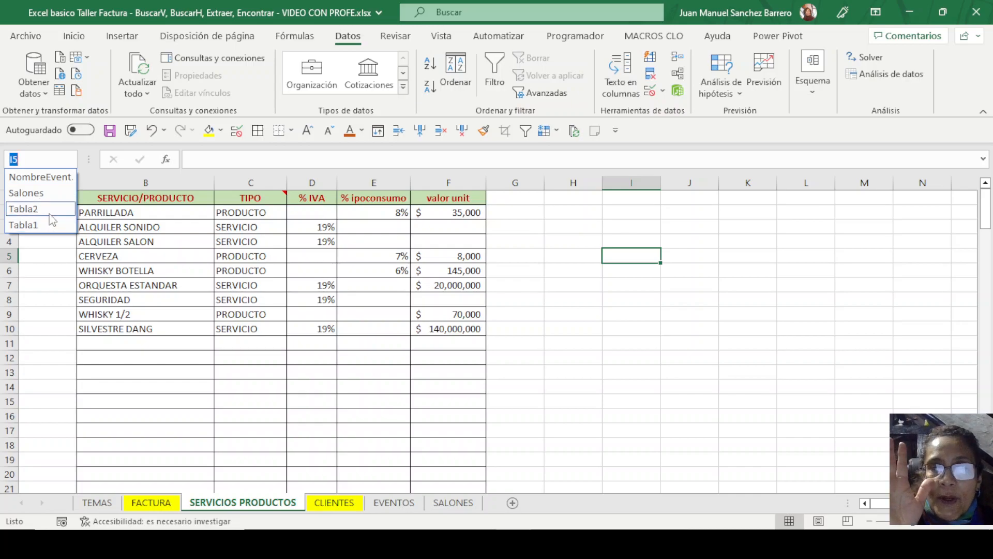
click(660, 261)
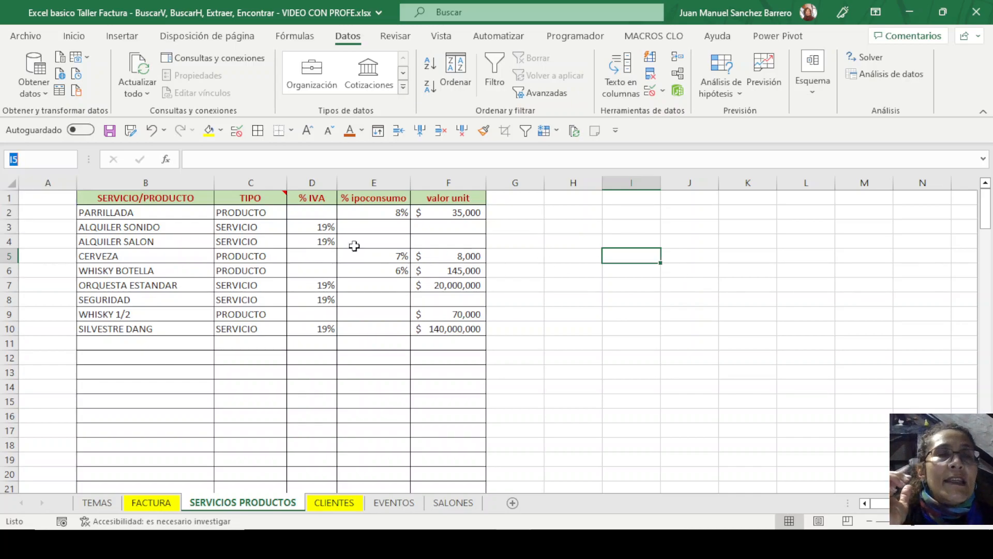
Name the range B2:B10 on the SERVICIOS PRODUCTOS sheet RangoProductos and widen the name display to show it in full
drag(96, 212, 119, 323)
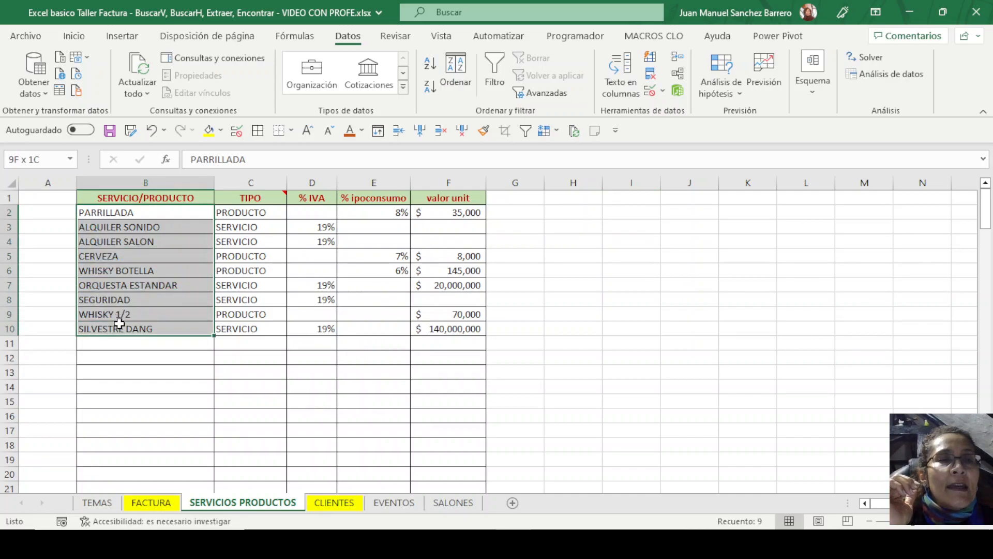
drag(189, 213, 189, 333)
click(47, 159)
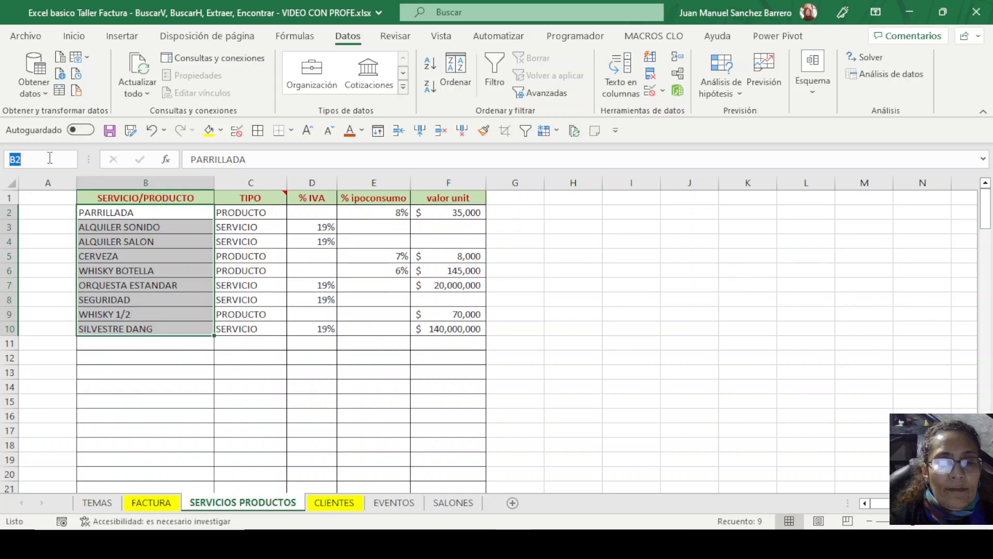
text(Rang)
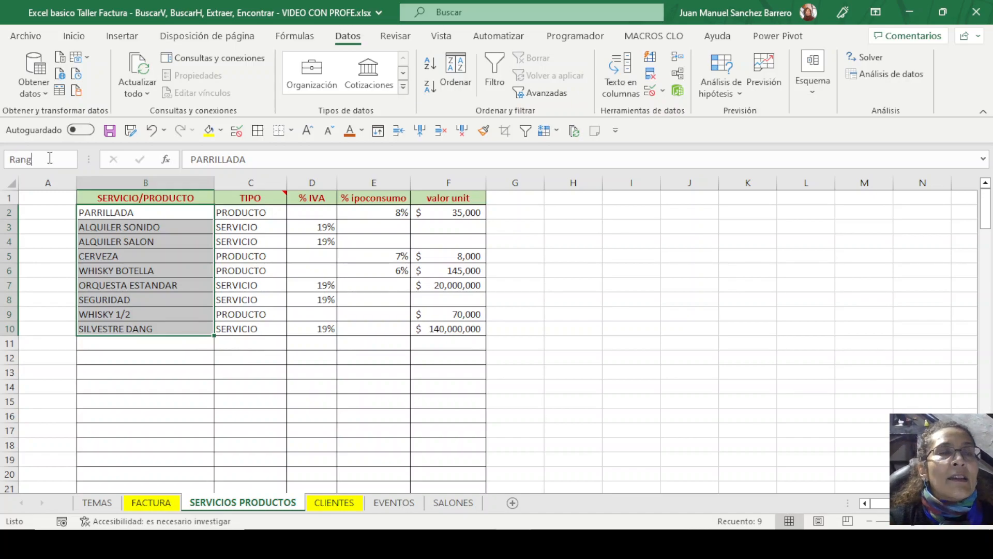
text(oProductos)
key(Return)
drag(89, 159, 134, 159)
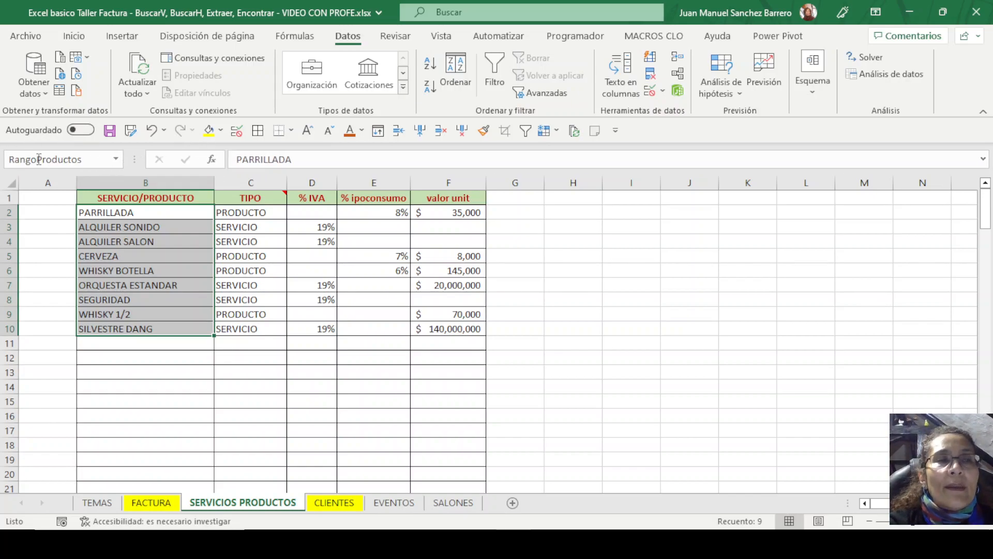
Jump from the SALONES sheet to the named range RangoProductos and check the cells it covers
click(165, 384)
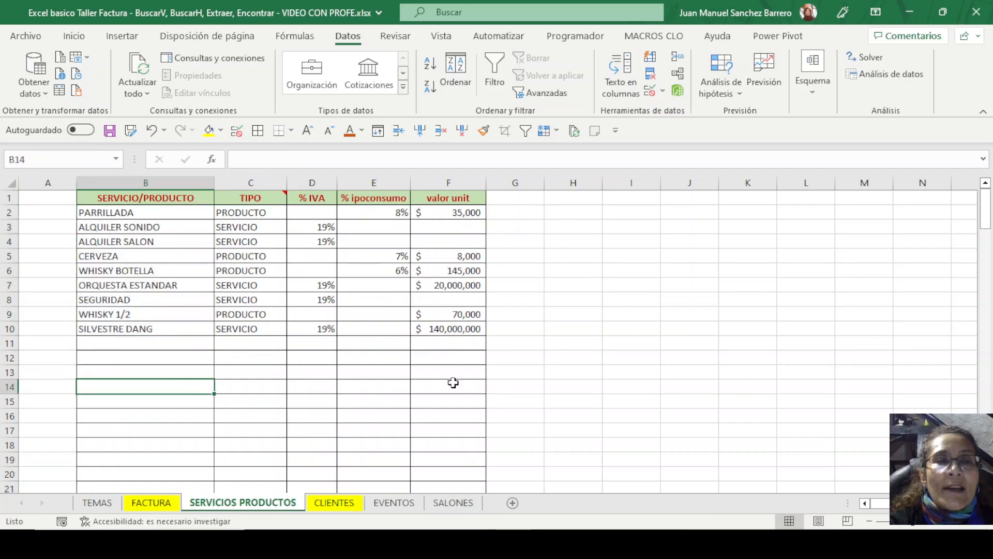
click(453, 503)
click(116, 159)
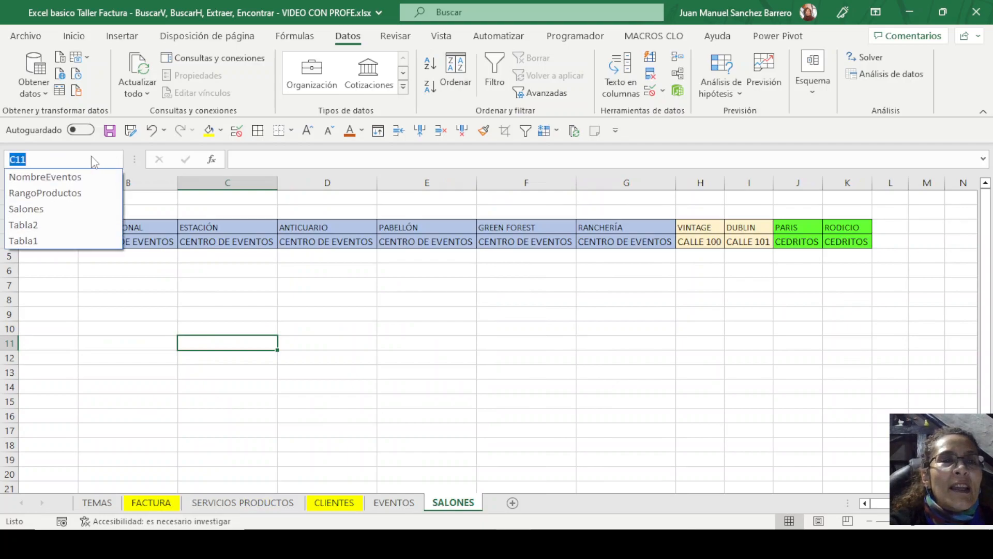
click(78, 192)
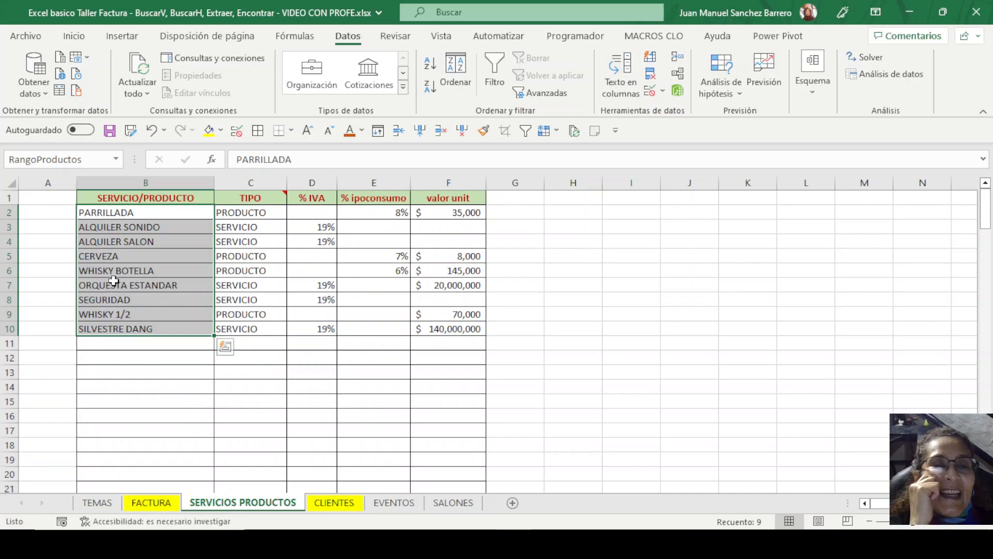
drag(147, 212, 138, 329)
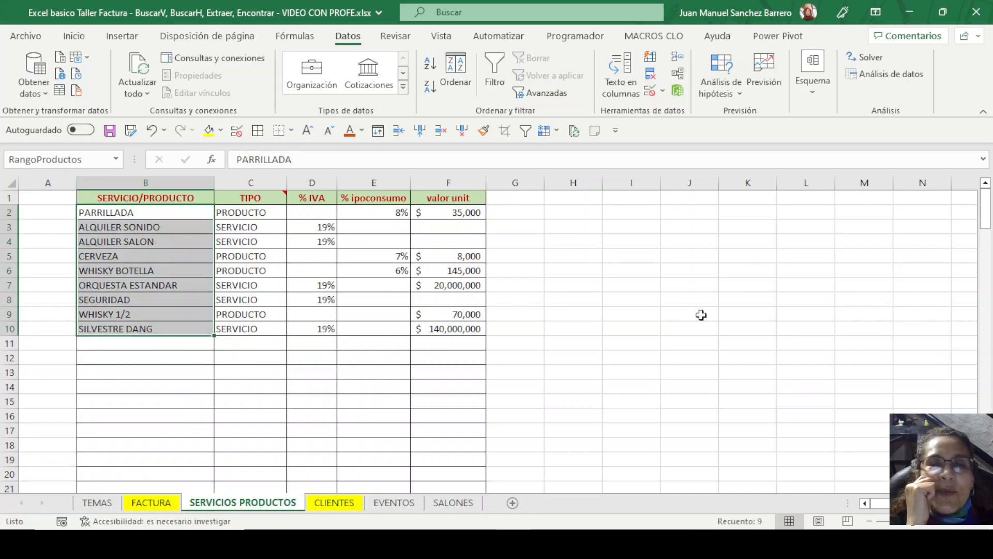
Fill cell I4 on the SERVICIOS PRODUCTOS sheet with yellow
click(626, 242)
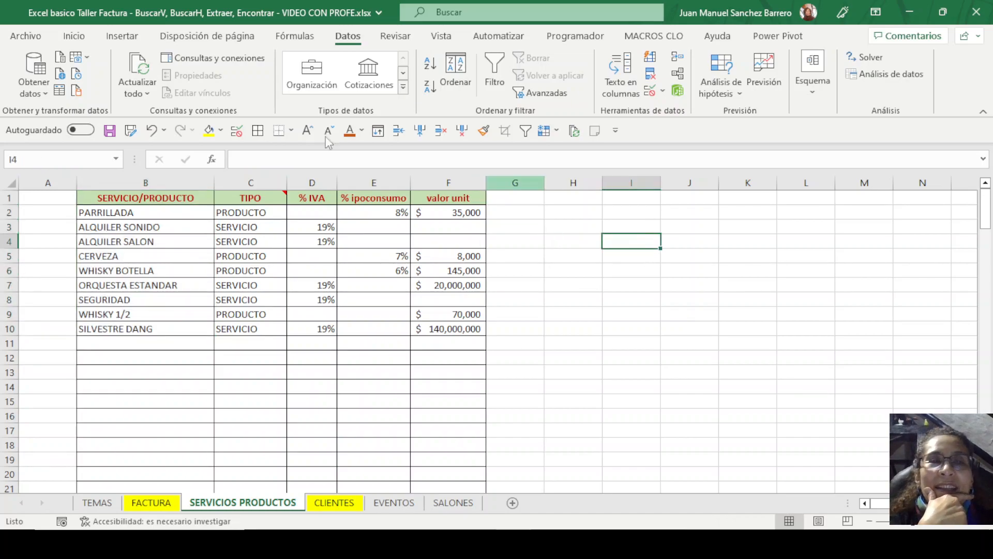
click(213, 132)
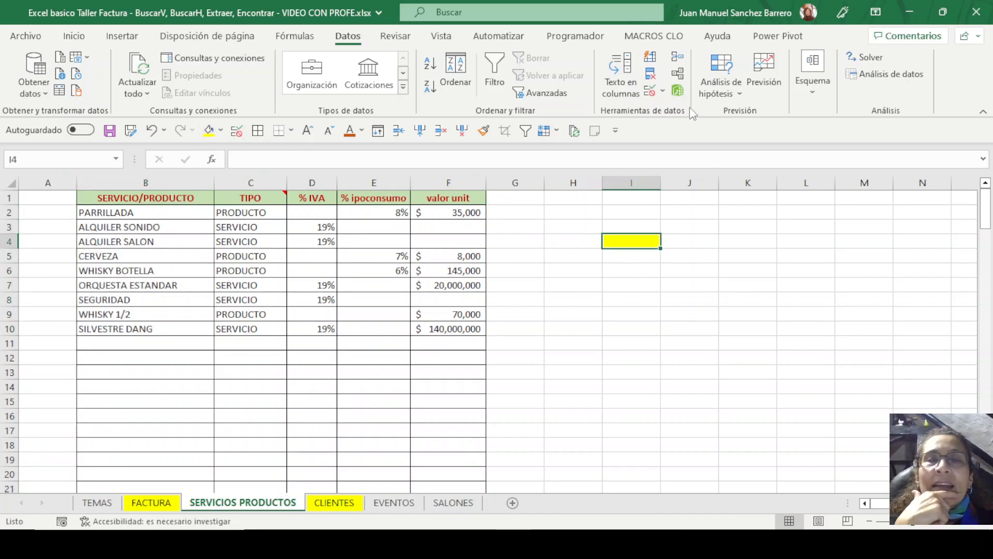
Try to give cell I4 a Lista data validation with the source =RangoSalones
click(654, 92)
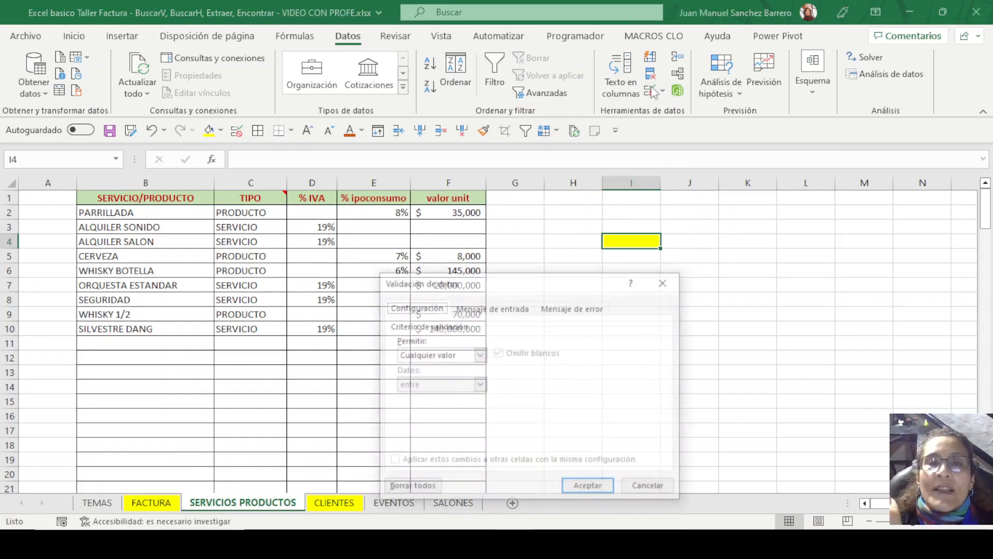
click(479, 356)
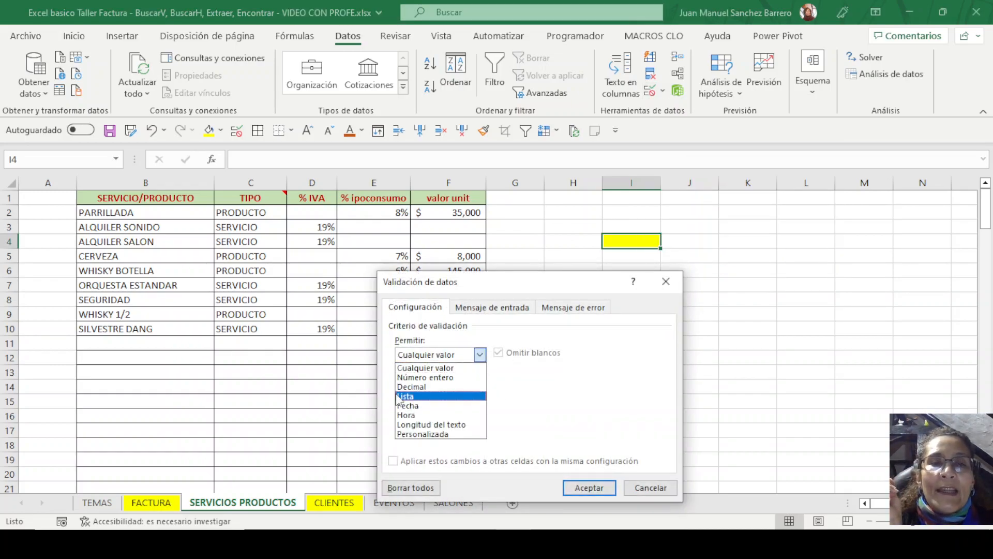
click(479, 396)
click(442, 412)
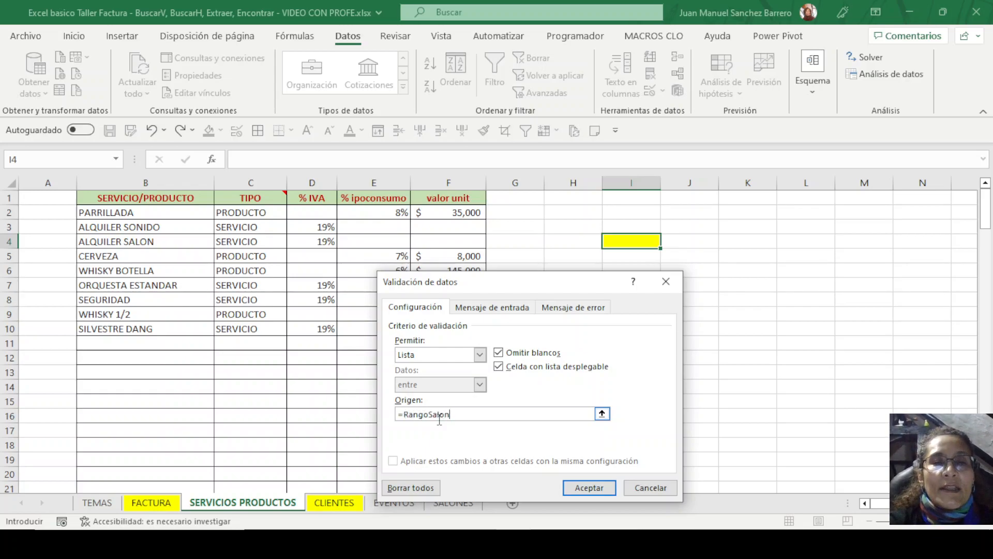
click(579, 489)
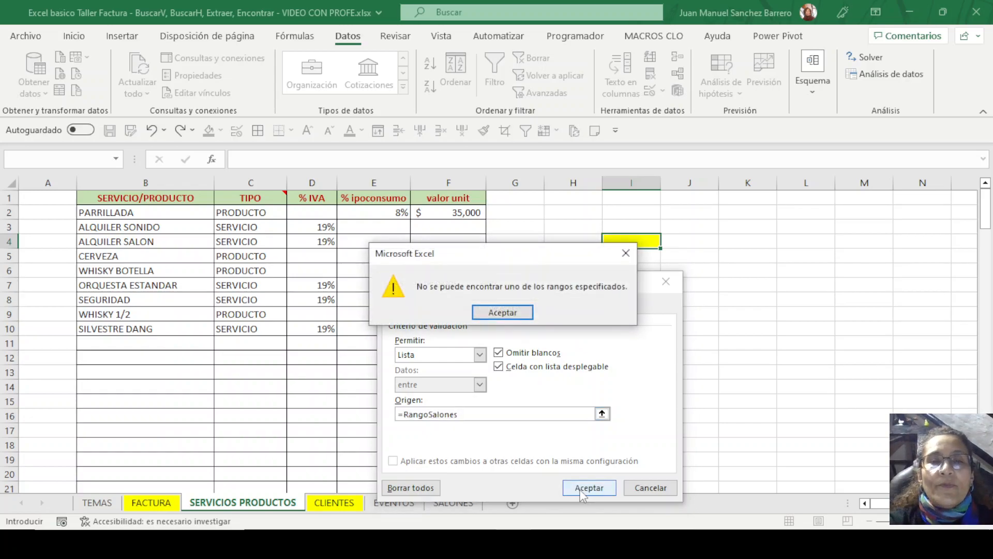
click(511, 319)
click(648, 488)
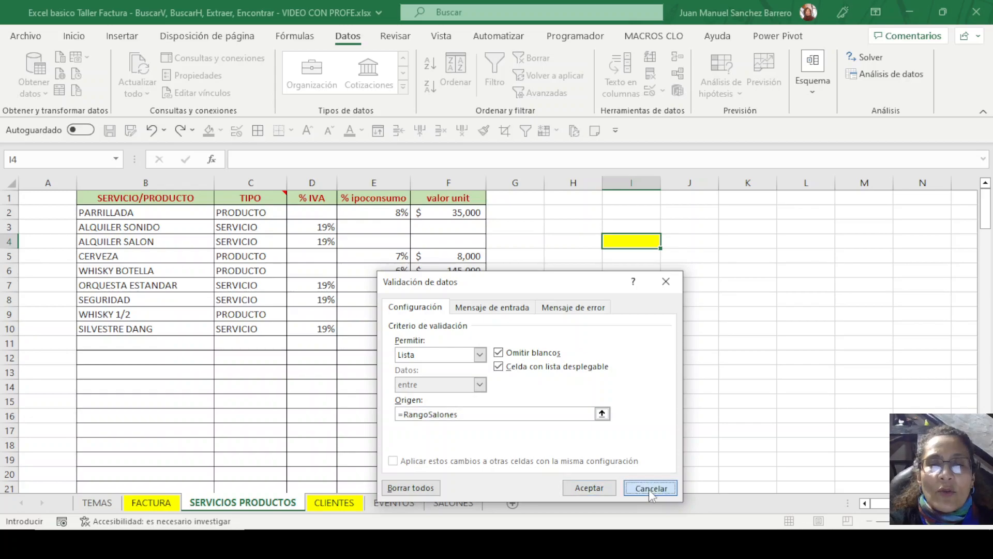
Check the workbook's defined names and give cell I4 a Lista data validation with the source =RangoProductos
click(116, 159)
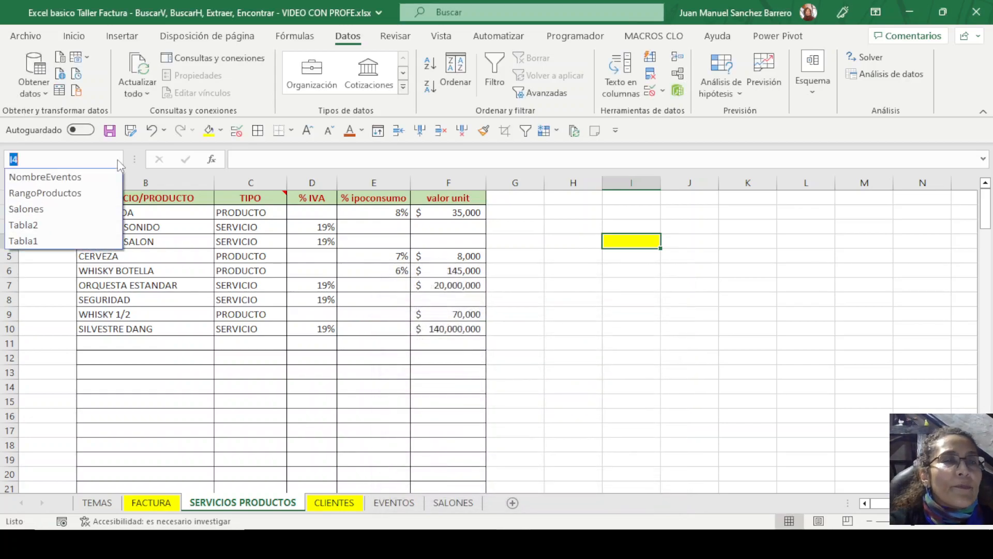
click(635, 238)
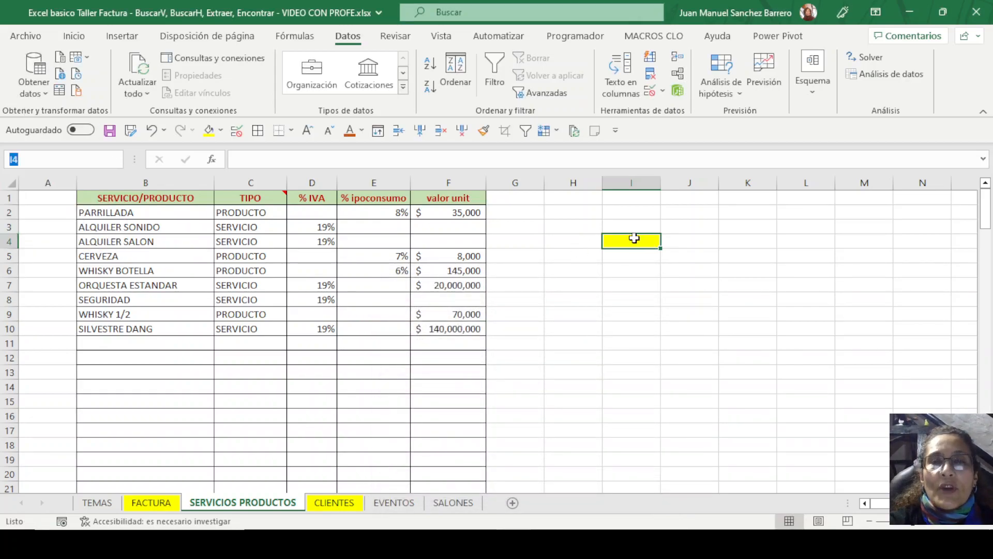
click(650, 91)
click(480, 354)
click(437, 396)
click(416, 414)
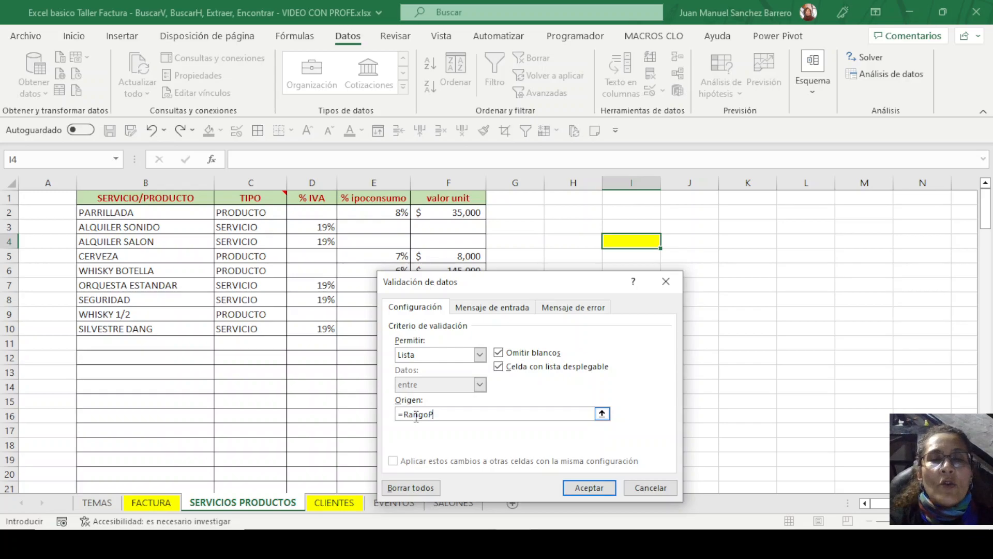
text(=RangoProductos)
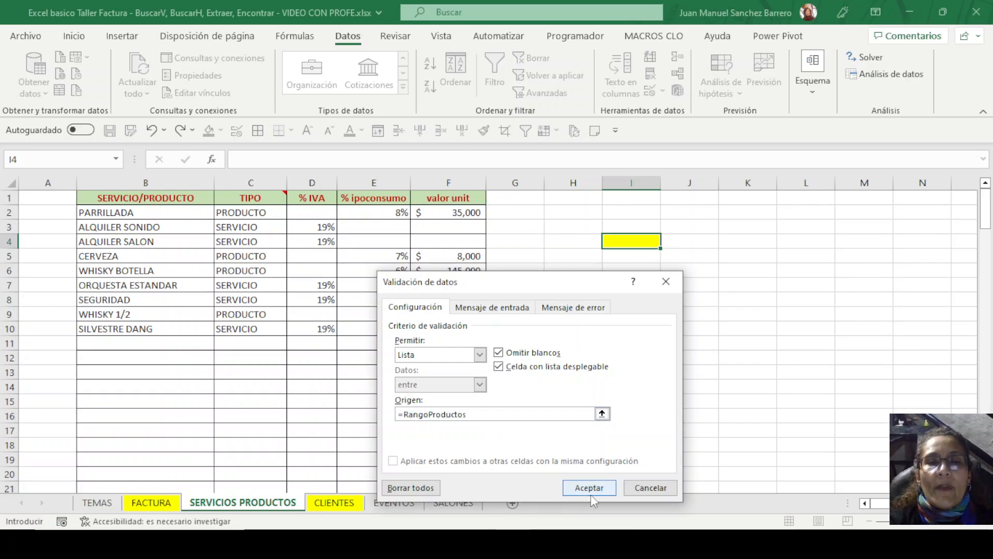
click(589, 487)
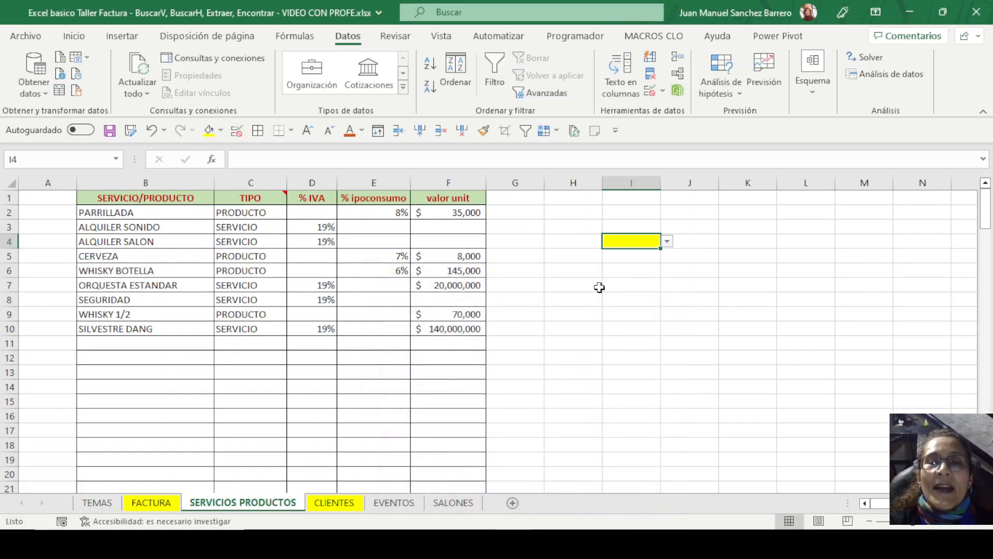
Widen column I to fit the product names and choose CERVEZA from the drop-down list in cell I4
click(668, 241)
drag(661, 183, 738, 183)
click(743, 243)
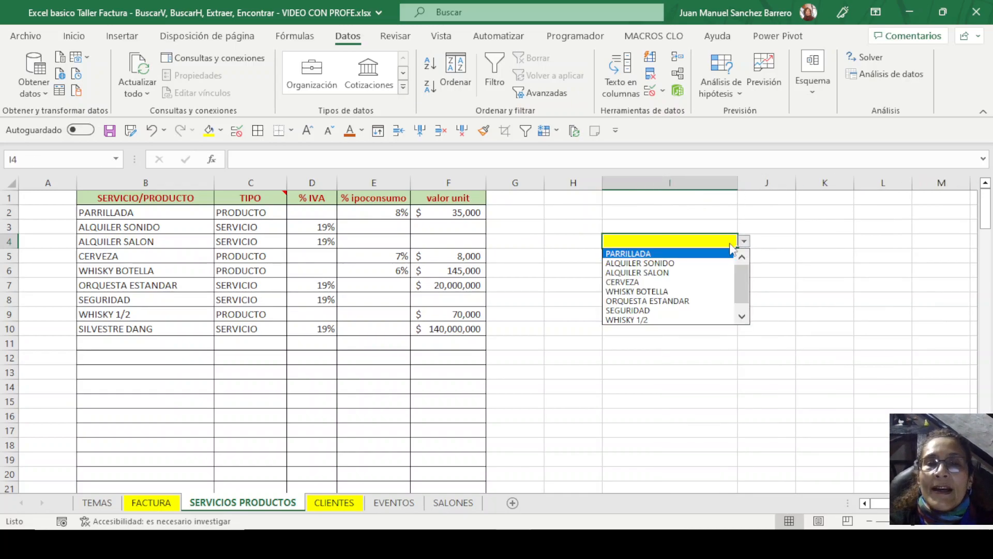
click(691, 288)
click(744, 244)
click(691, 318)
click(745, 241)
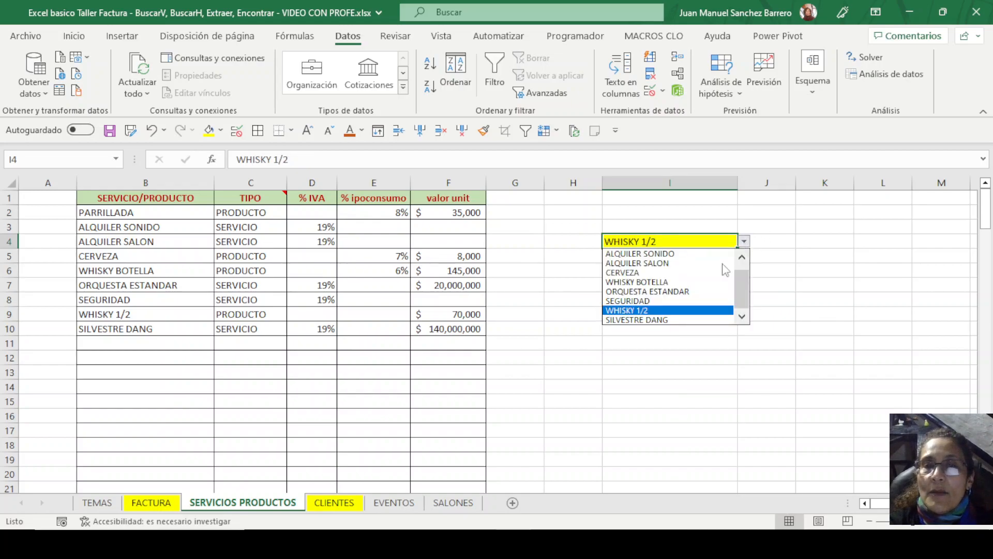
click(664, 274)
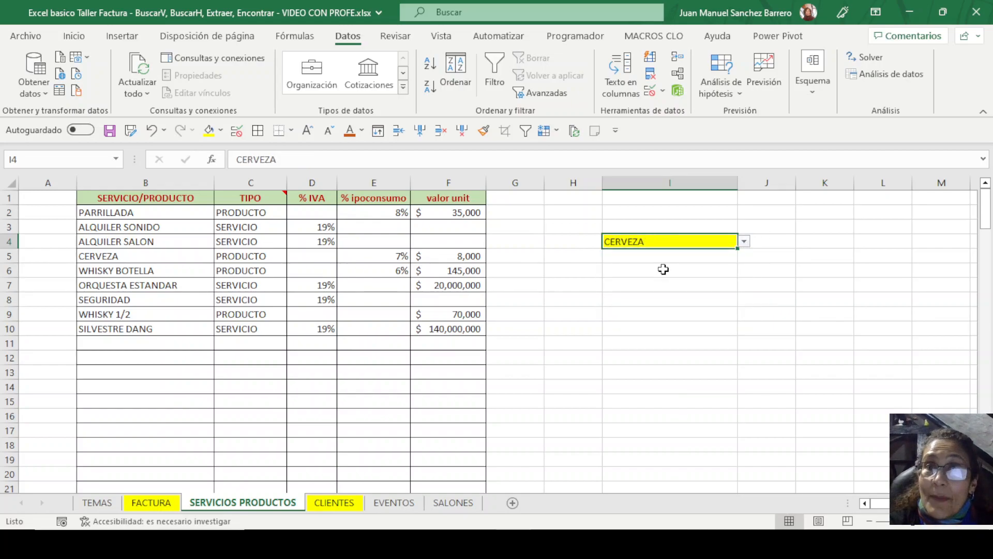
Add CARNE ASADA as a new item in cell B11 with the type PRODUCTO in C11
click(165, 341)
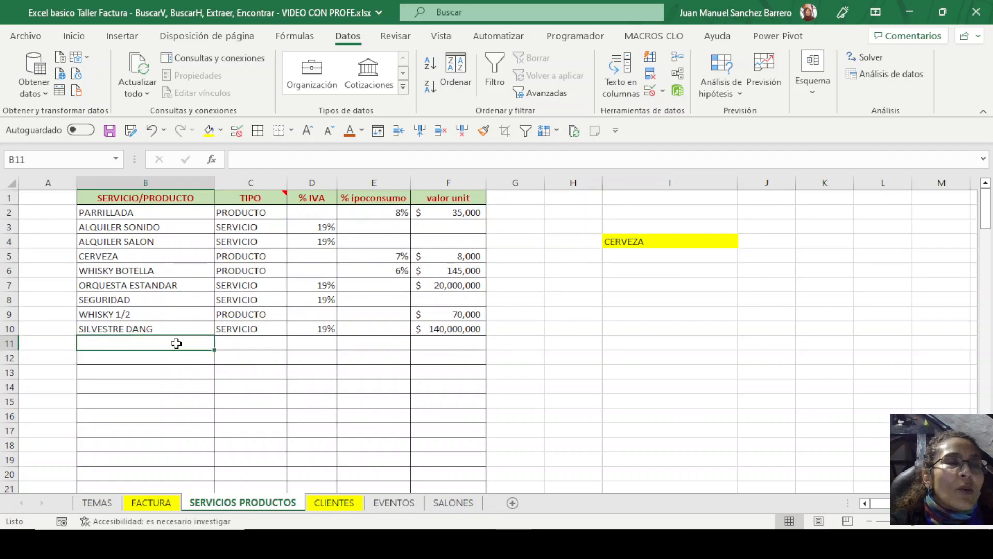
key(Caps_Lock)
text(CAR)
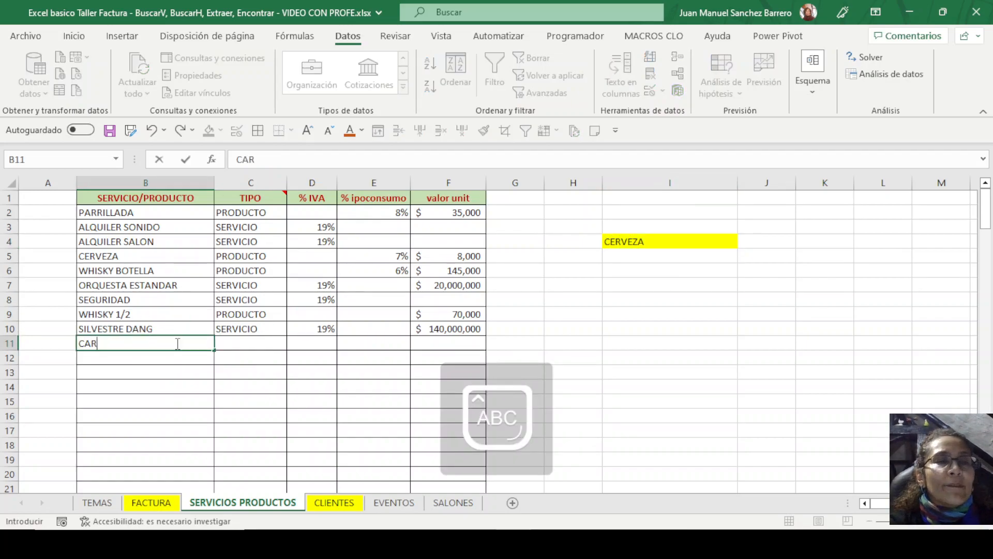
text(NE ASADA)
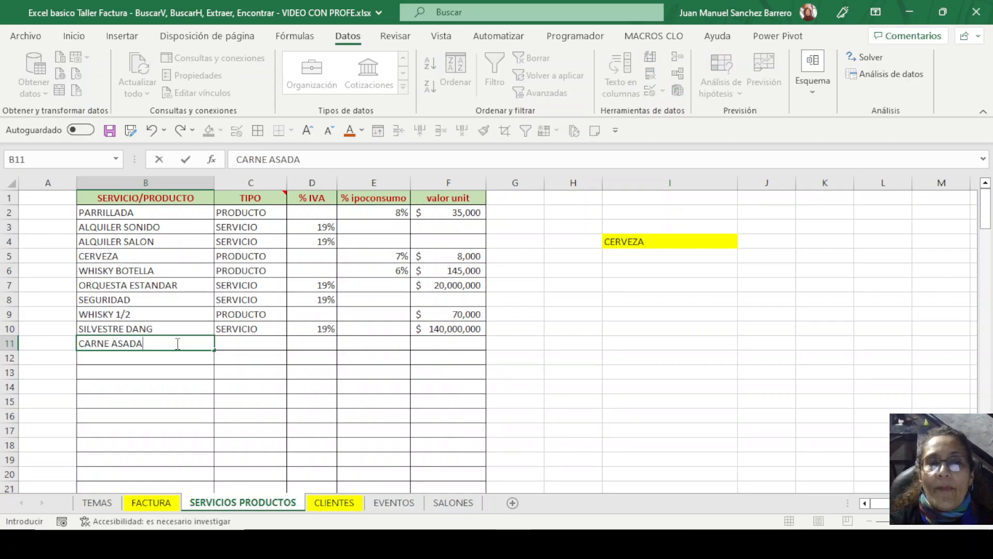
key(Return)
click(233, 343)
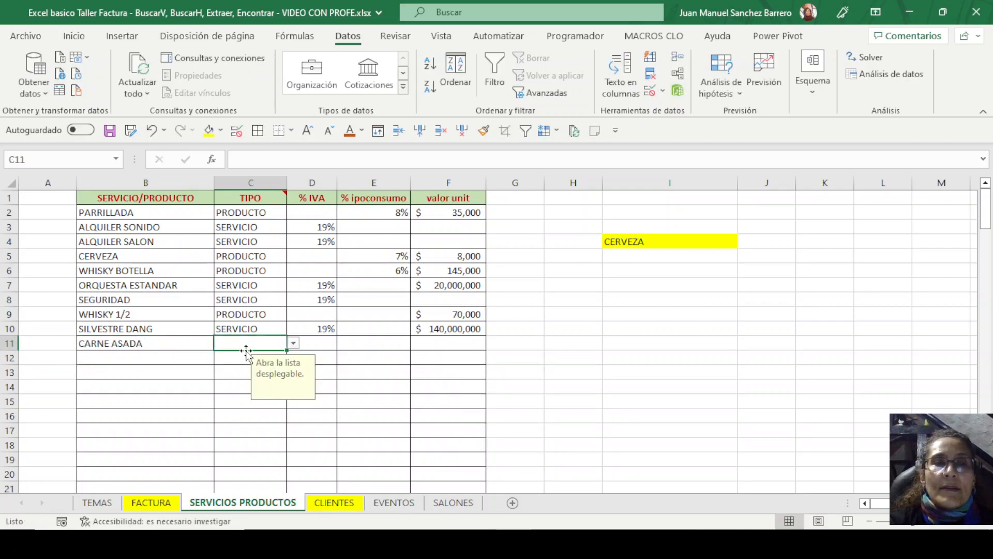
text(P)
click(294, 343)
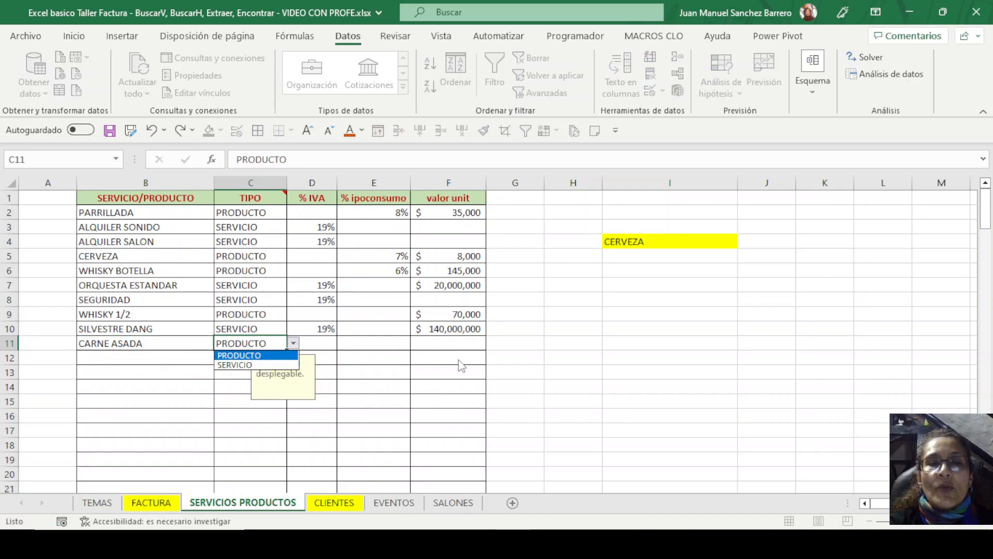
key(Escape)
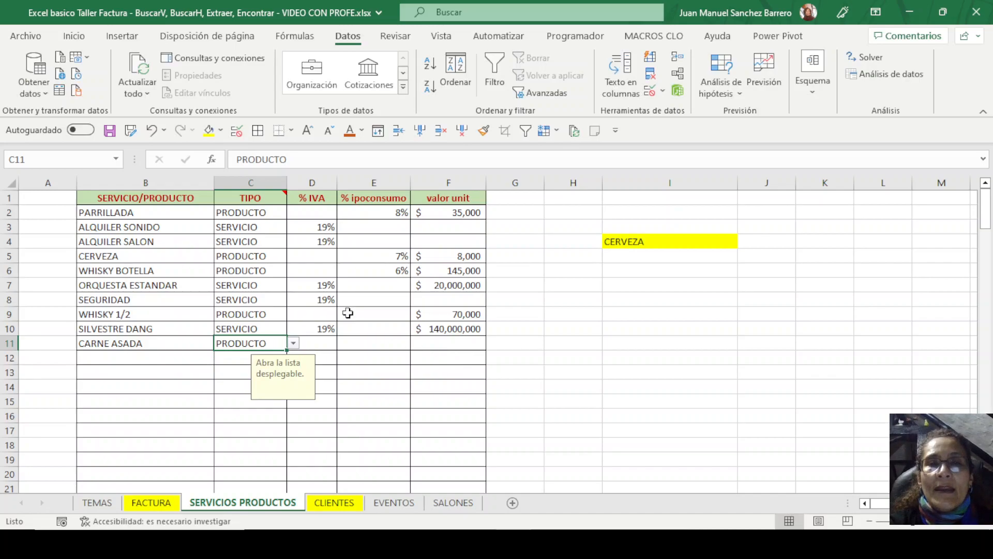
Examine the typed values in the data validation source of cell C11 and close the settings without changes
click(651, 94)
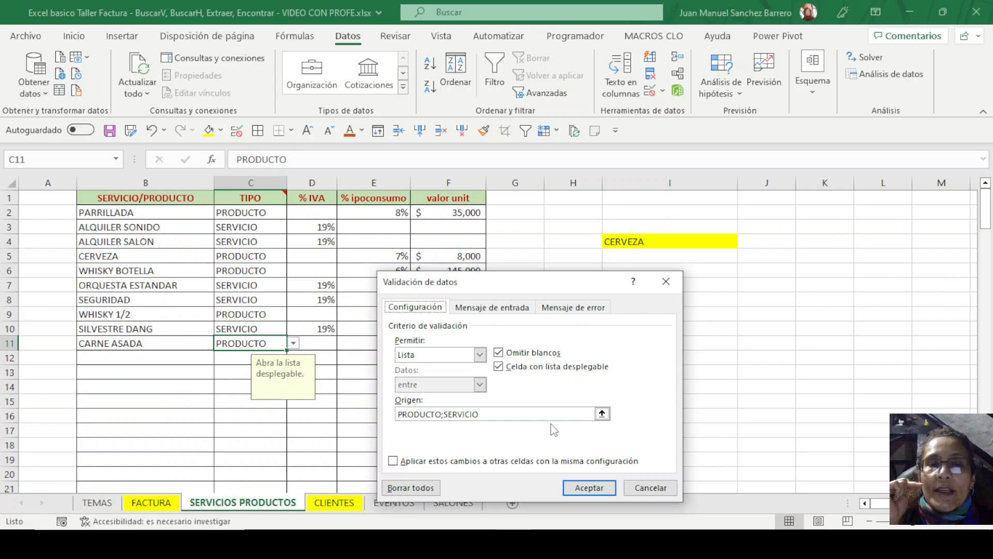
click(494, 414)
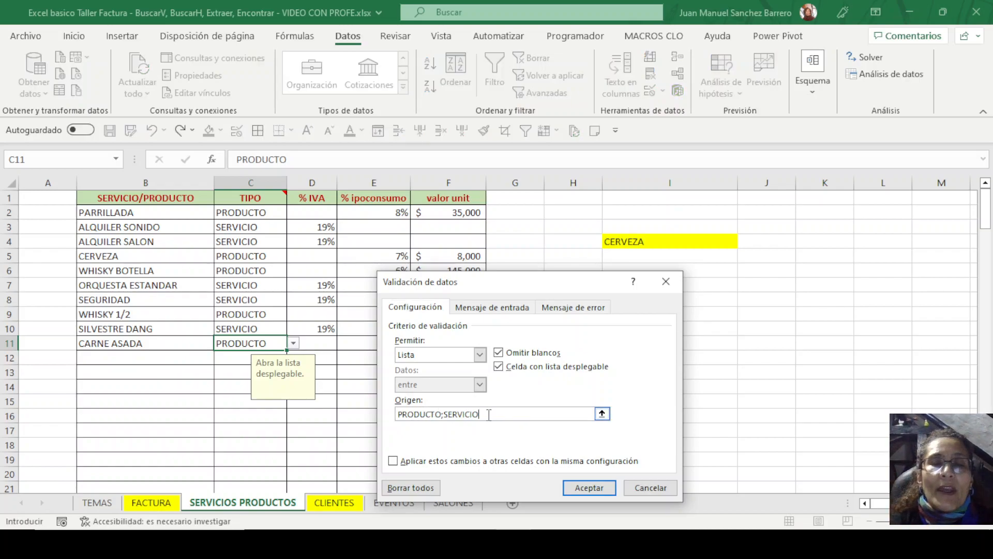
drag(484, 414, 390, 416)
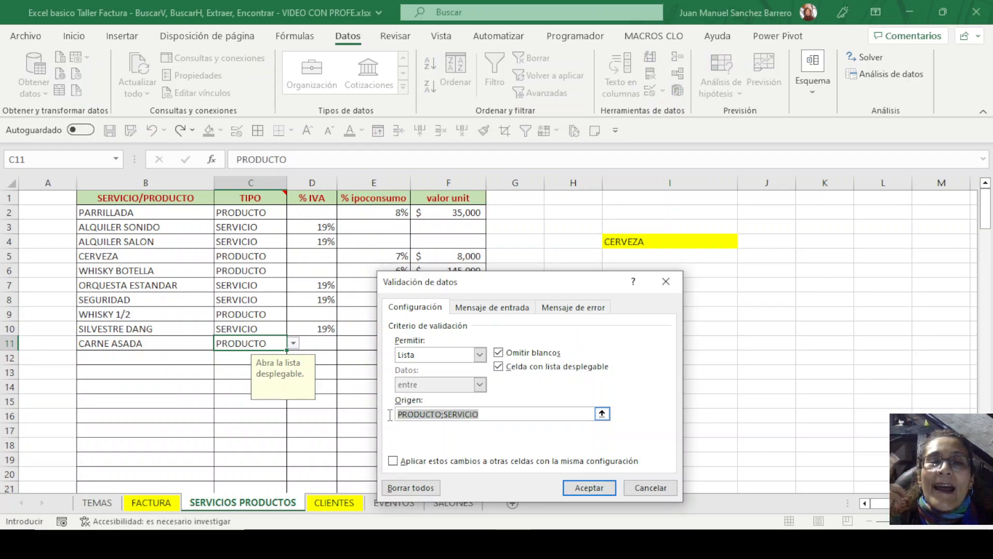
click(505, 415)
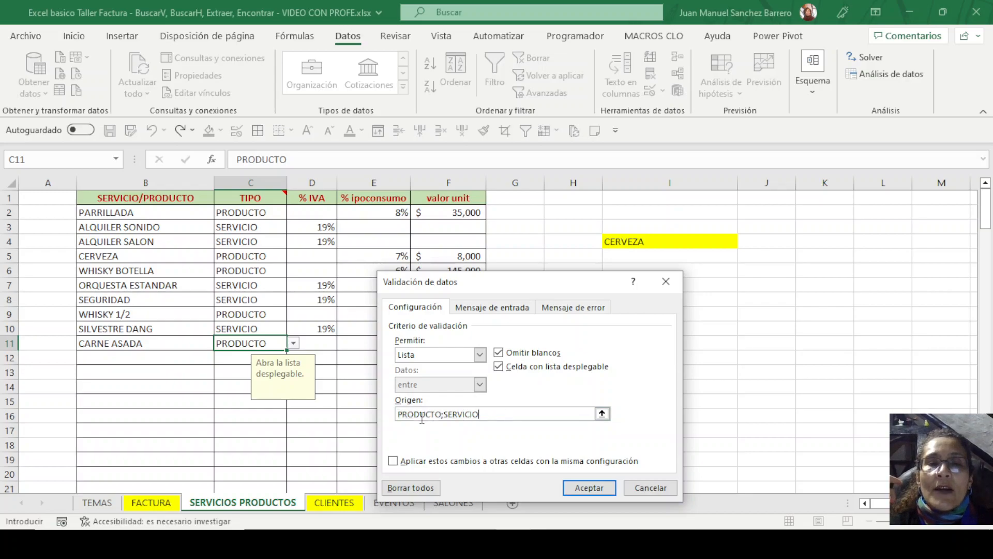
drag(442, 415, 397, 415)
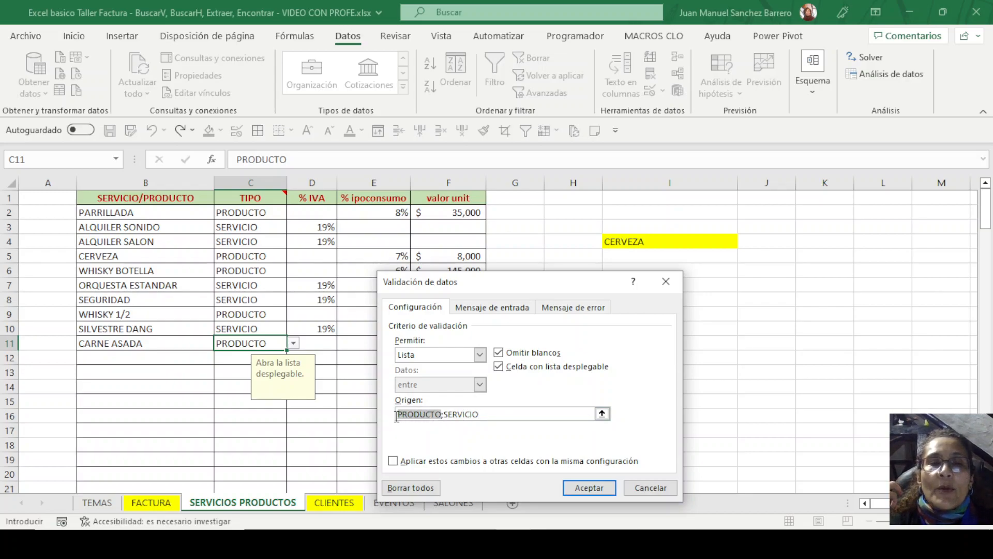
click(441, 417)
drag(439, 416, 372, 414)
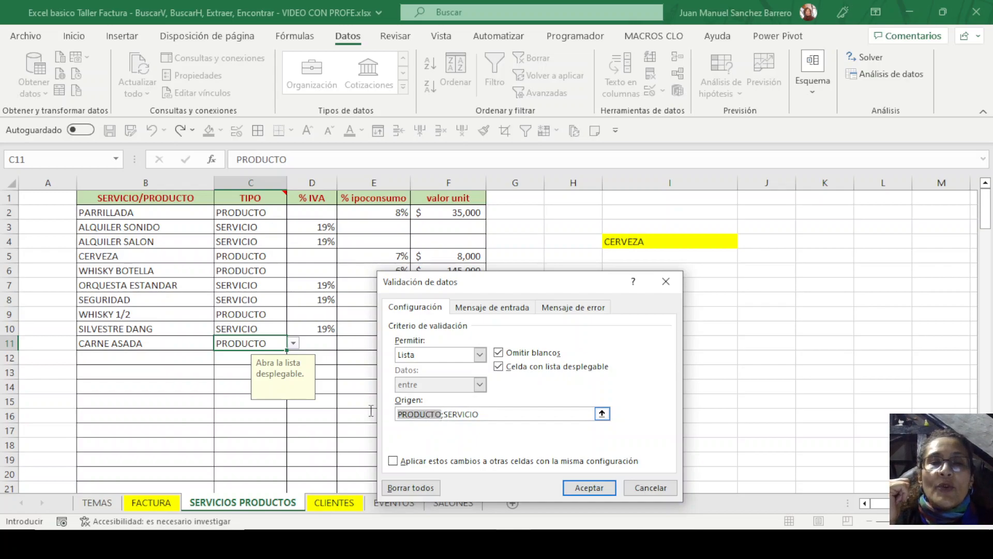
click(442, 414)
drag(444, 414, 508, 426)
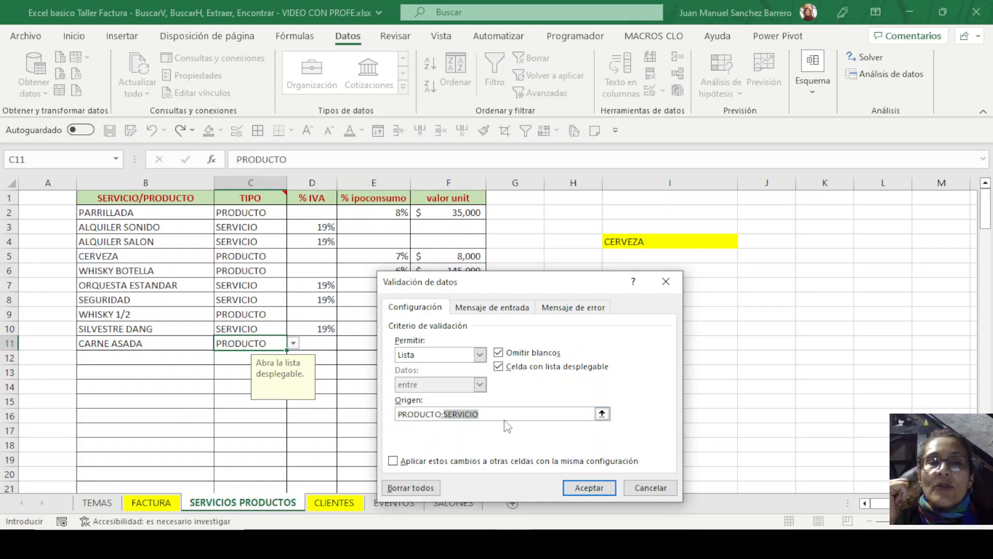
click(652, 489)
Review the drop-down choices in C11 and check that other cells in the TIPO column carry the same list
click(294, 344)
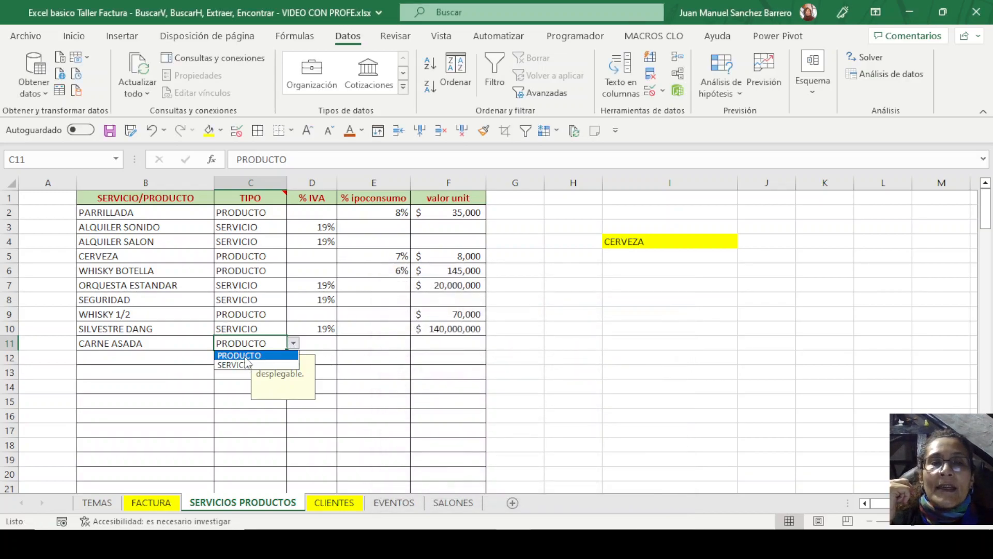
key(Escape)
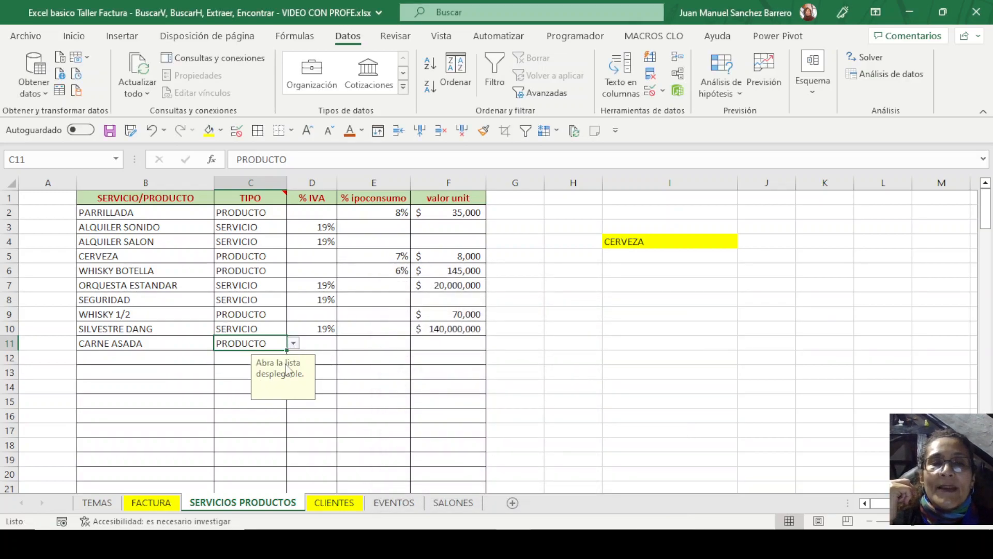
click(246, 327)
click(247, 314)
click(246, 285)
click(247, 256)
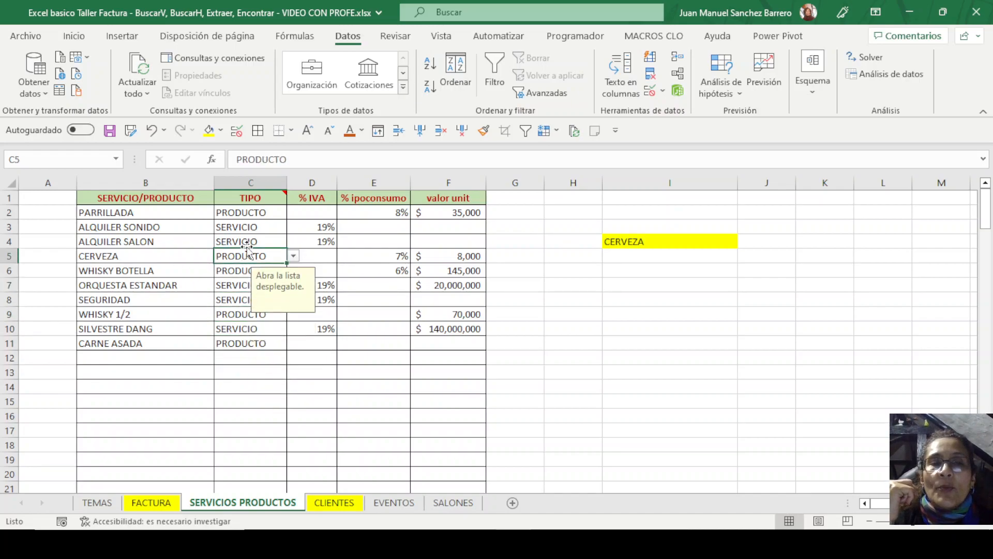
Examine the input message and error alert in cell C5's data validation settings and close them without changes
click(651, 91)
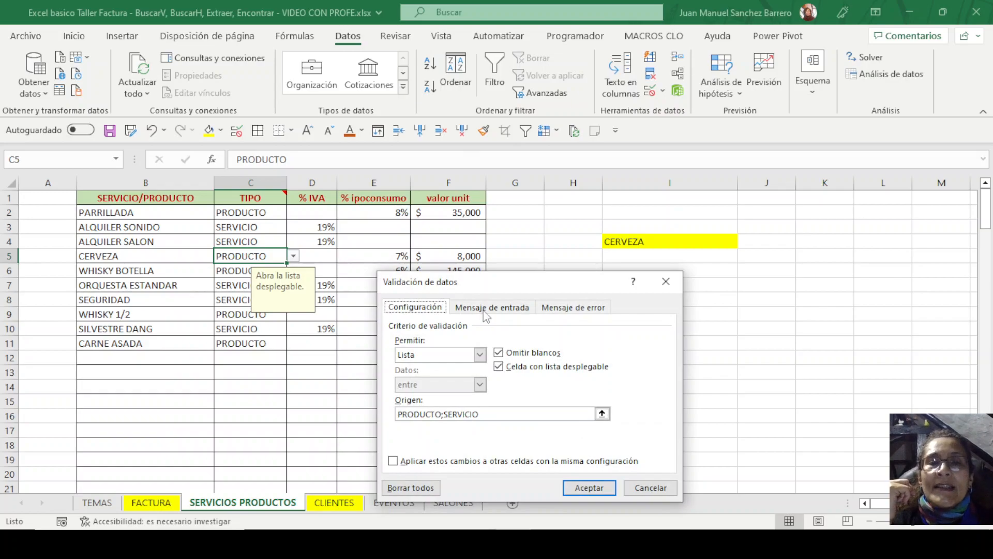
click(517, 312)
click(510, 412)
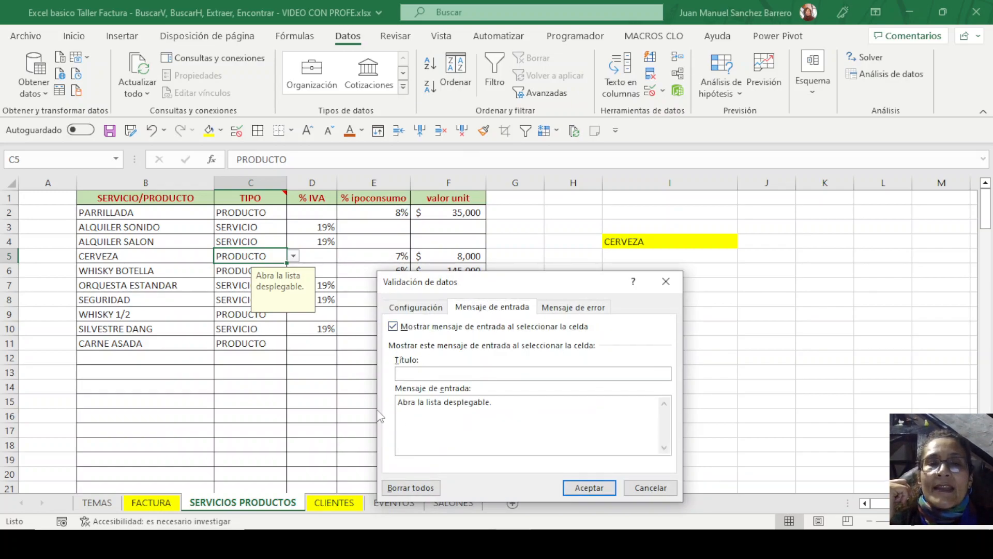
drag(497, 408, 333, 402)
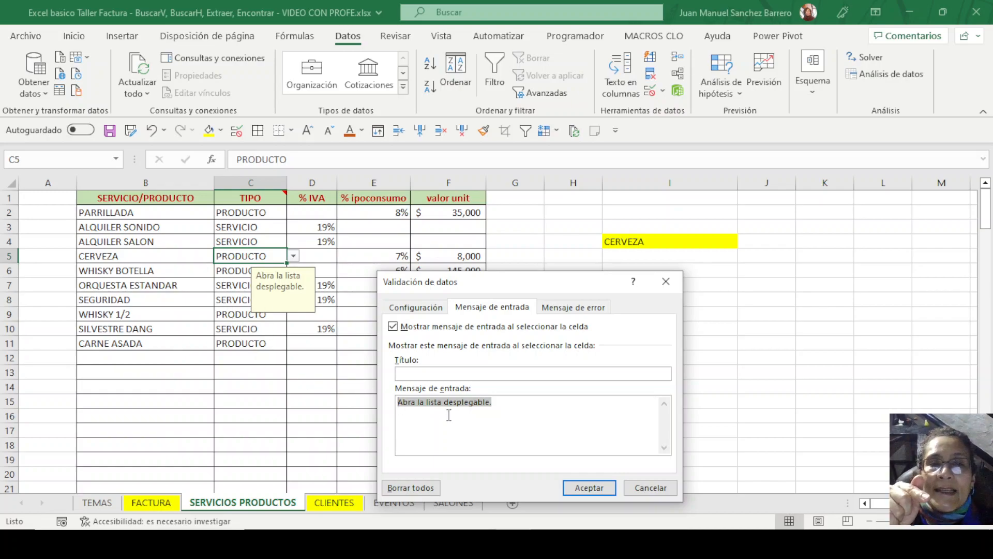
click(577, 309)
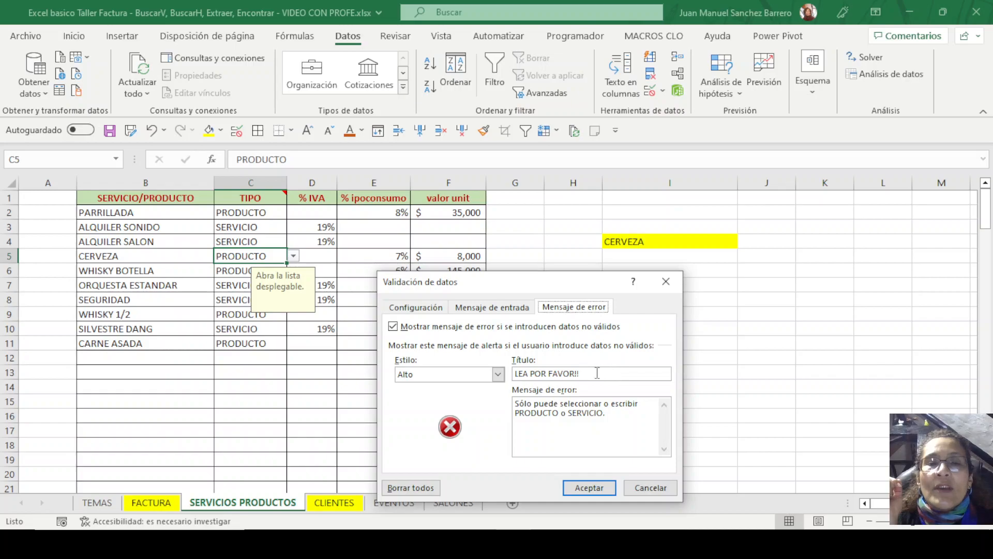
drag(535, 405, 646, 429)
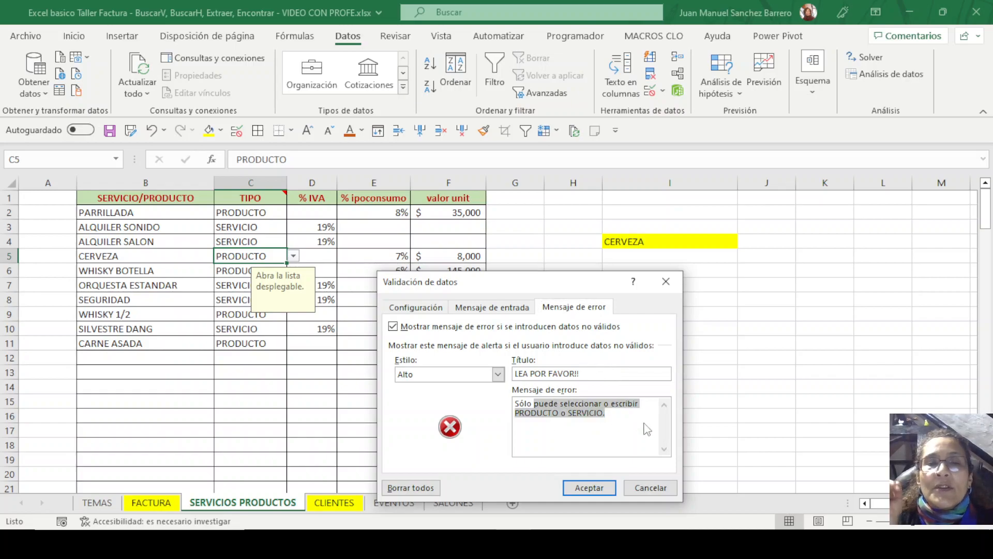
click(645, 489)
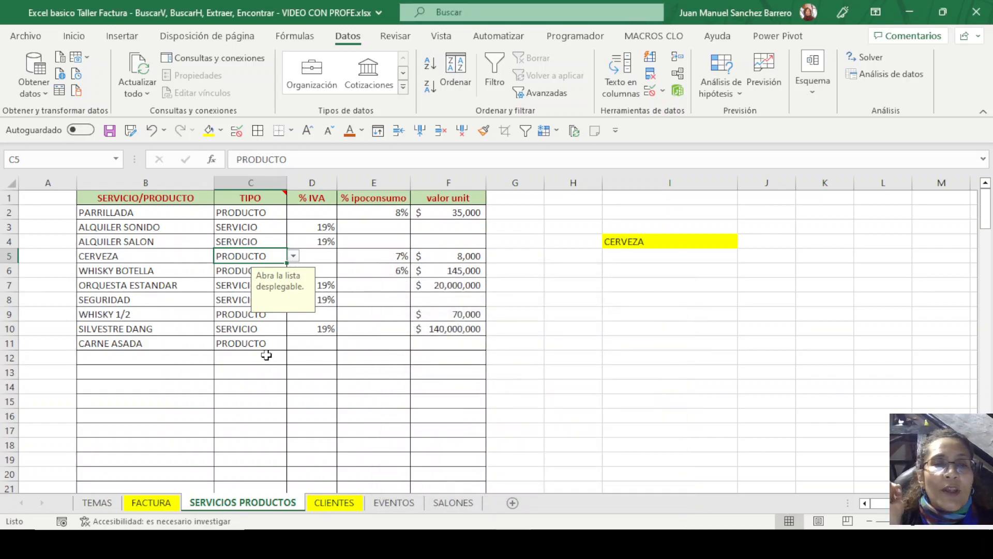
Try to enter the invalid value JJJJ in cell C11 and cancel the entry
click(262, 356)
click(262, 343)
text(JJJJ)
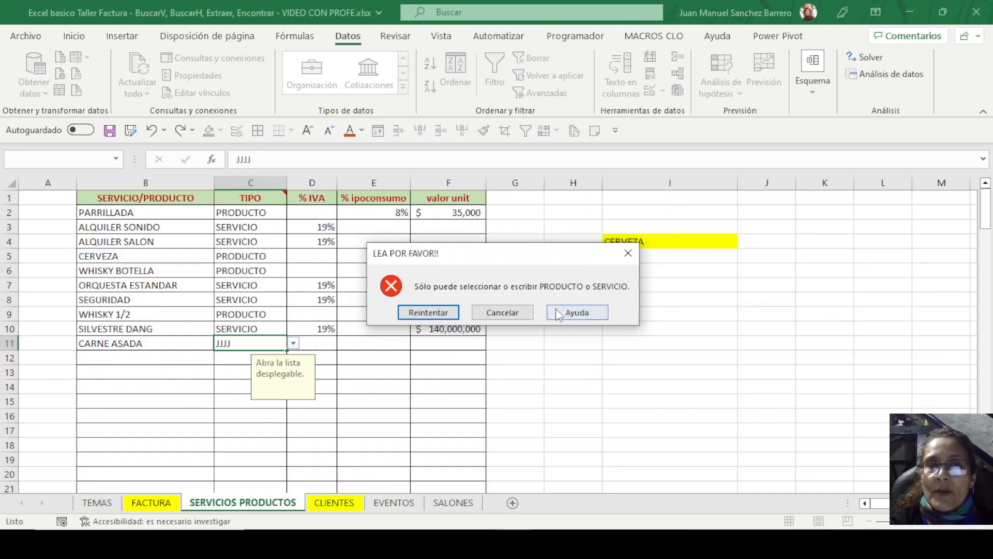
click(493, 312)
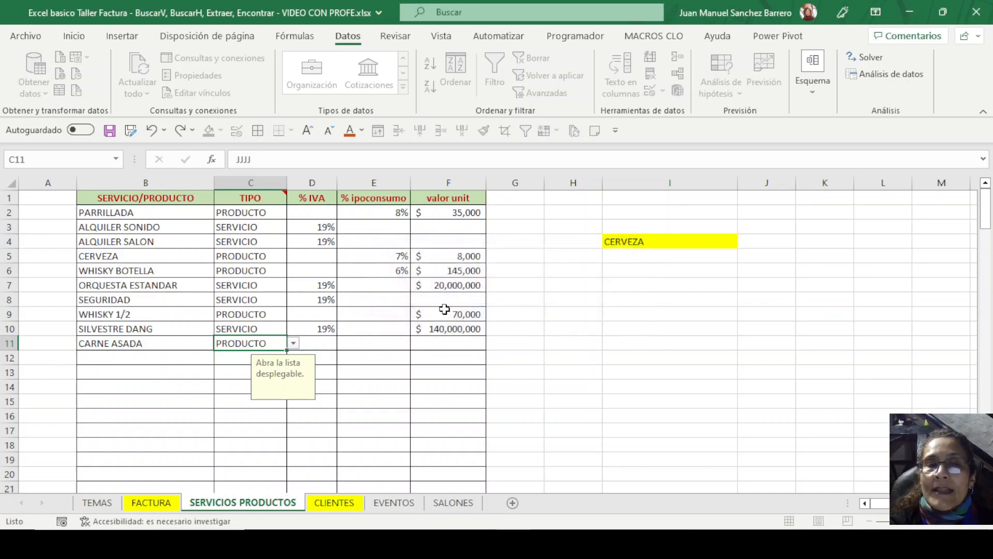
Review the error alert styles in C11's data validation, close it without changes, and check other cells in the TIPO column
click(648, 94)
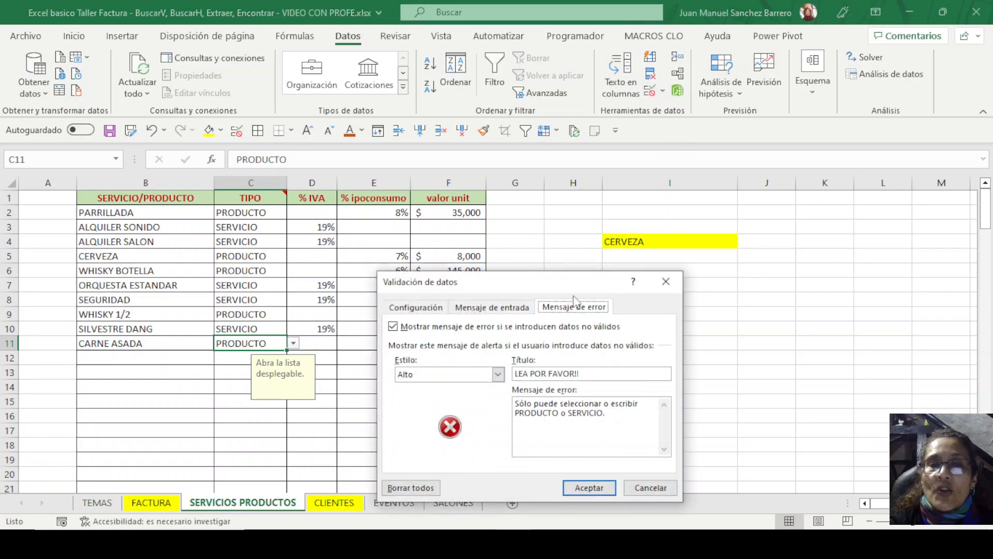
click(498, 375)
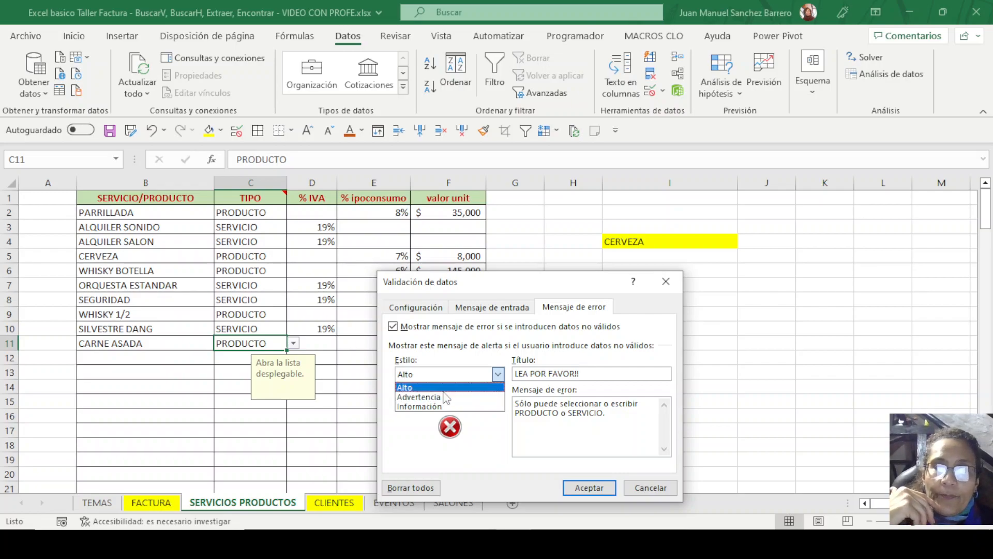
click(632, 488)
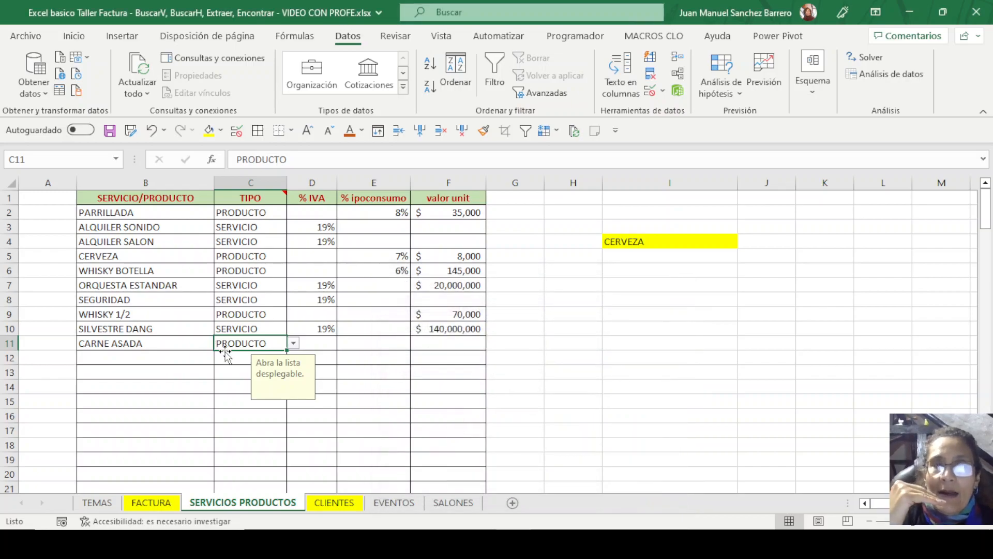
click(234, 316)
click(237, 254)
click(240, 331)
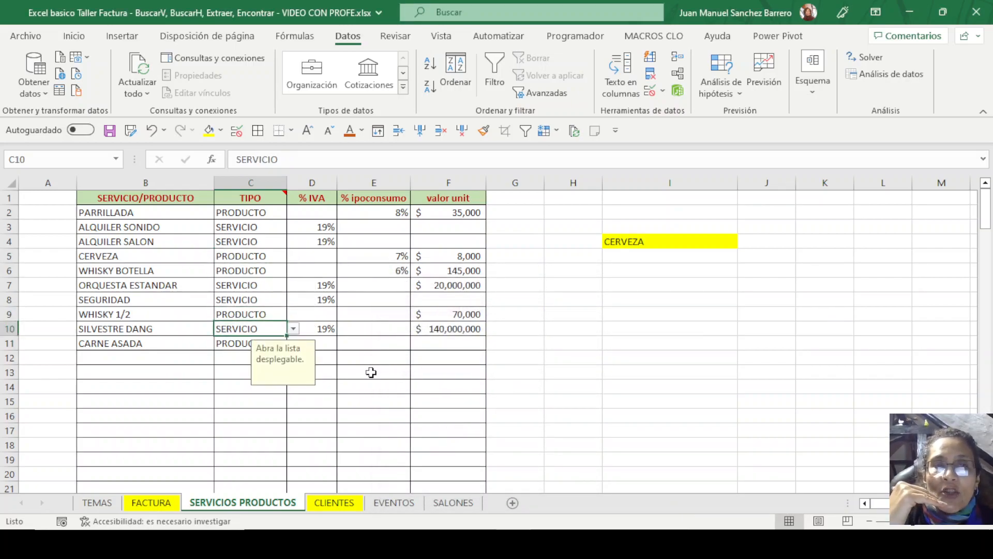
Enter PRODUCTO in cell C12 and SERVICIO in cell C13 by starting each allowed value and letting it autocomplete
click(239, 343)
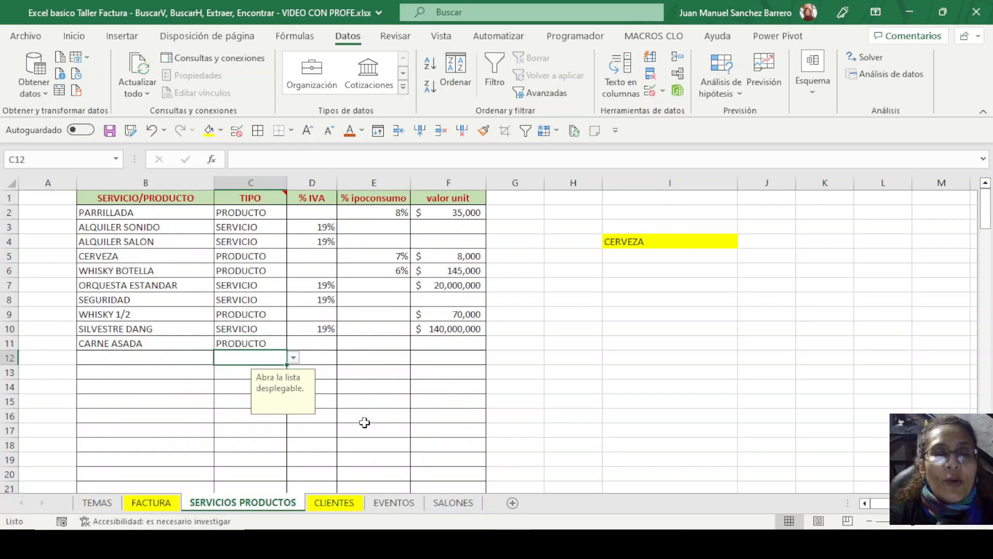
text(PRODUC)
key(Return)
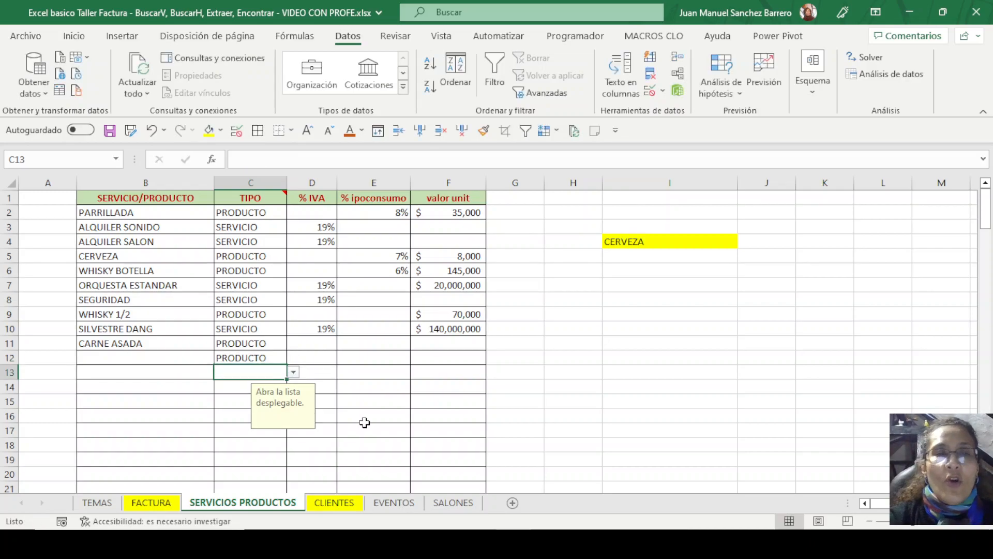
text(S)
key(Return)
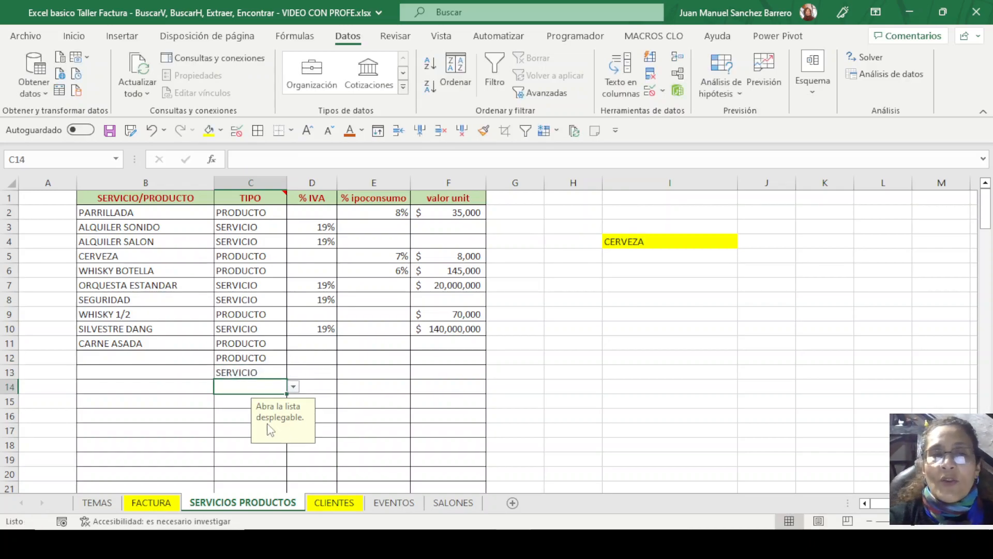
Clear the test values from cells C12 and C13
click(281, 374)
click(301, 374)
click(260, 371)
drag(238, 357, 238, 376)
key(Delete)
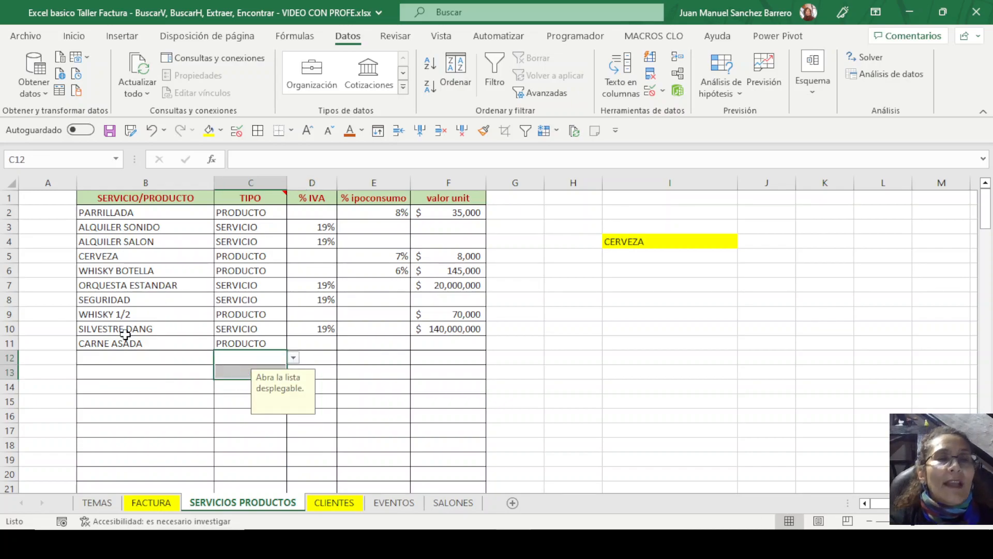
Examine the choices in cell I4's drop-down list and compare them with the items in the SERVICIO/PRODUCTO column, including CARNE ASADA
click(143, 344)
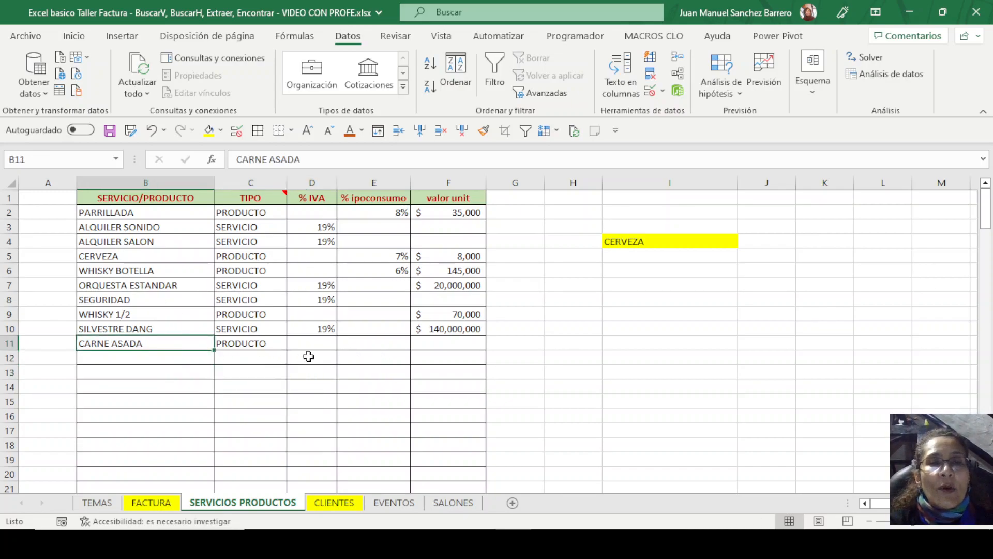
click(698, 238)
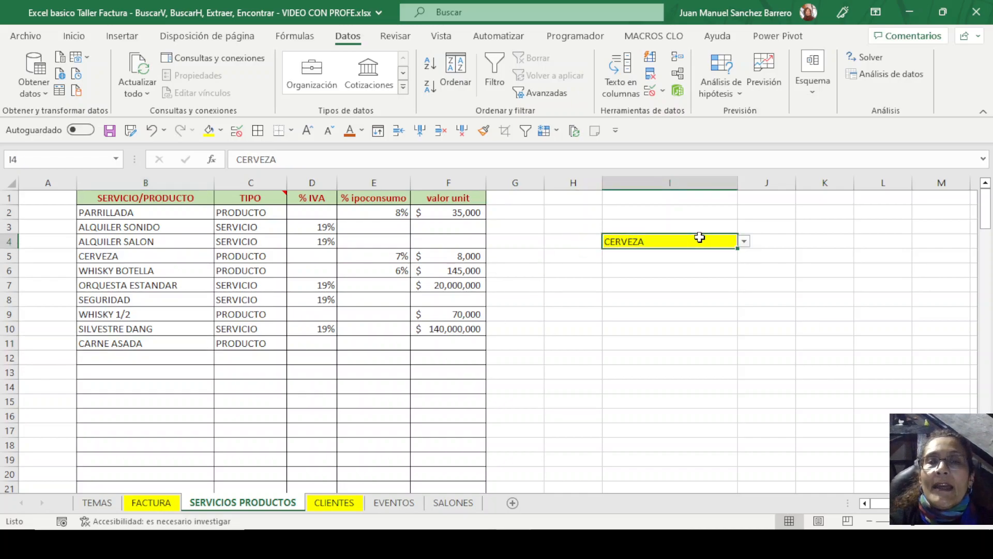
click(745, 243)
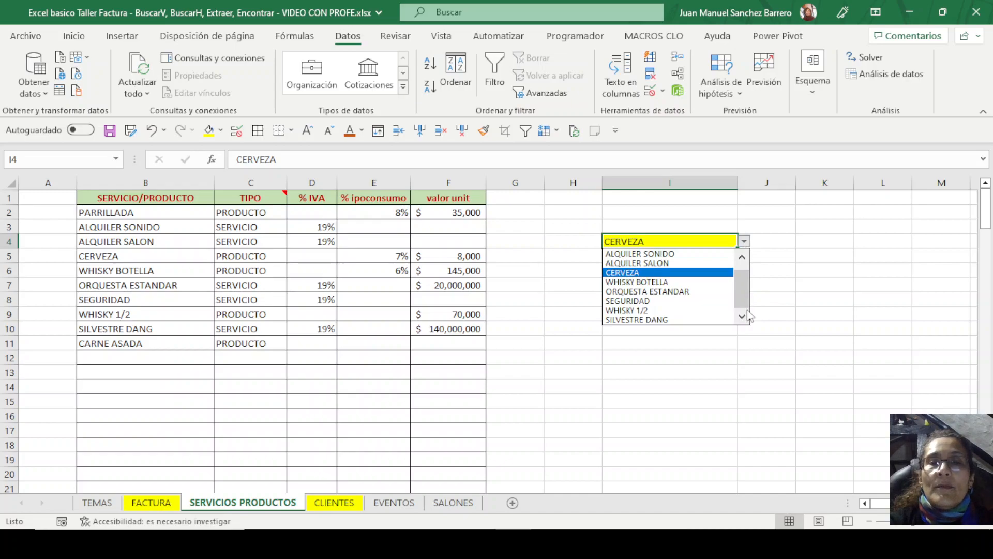
scroll(744, 279, up, 1)
scroll(744, 276, down, 1)
scroll(743, 275, up, 1)
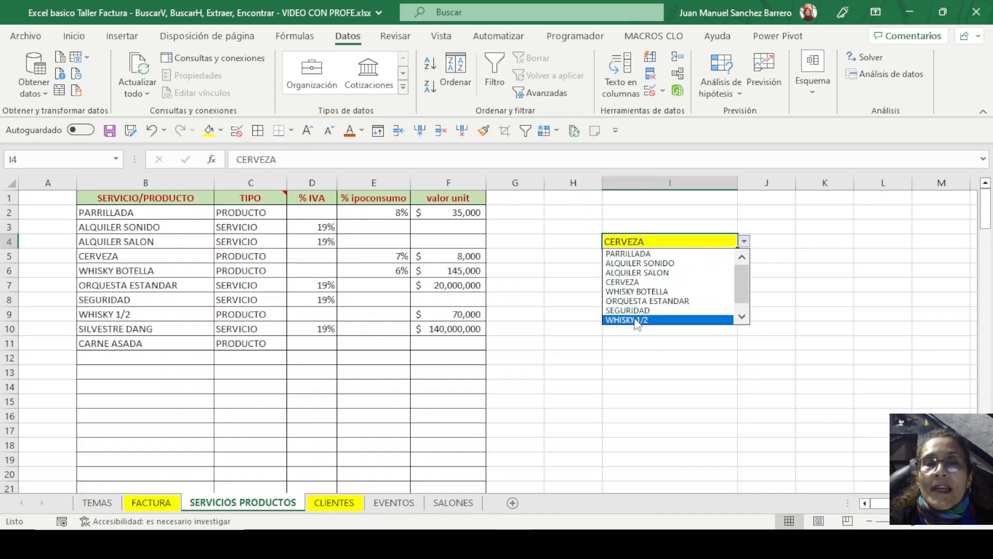
click(741, 317)
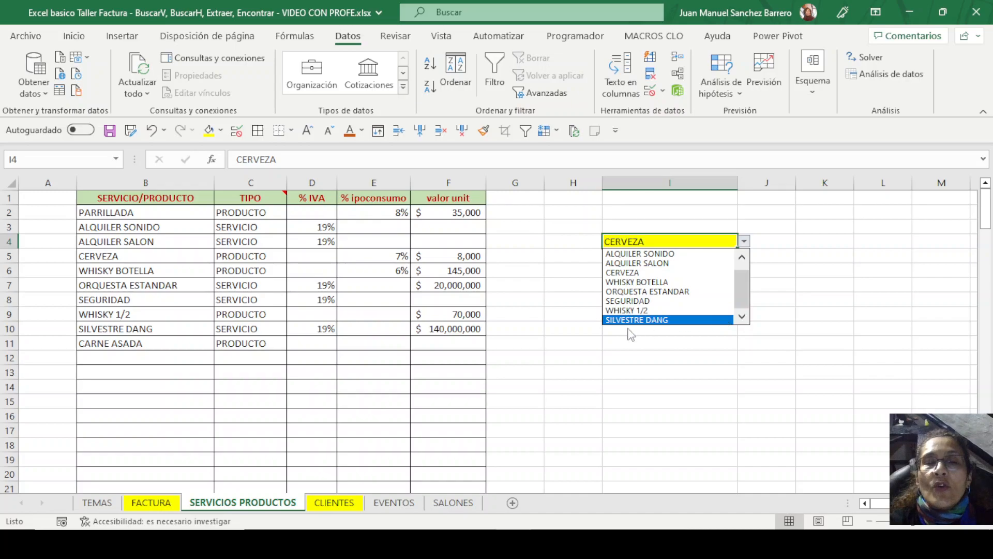
click(742, 259)
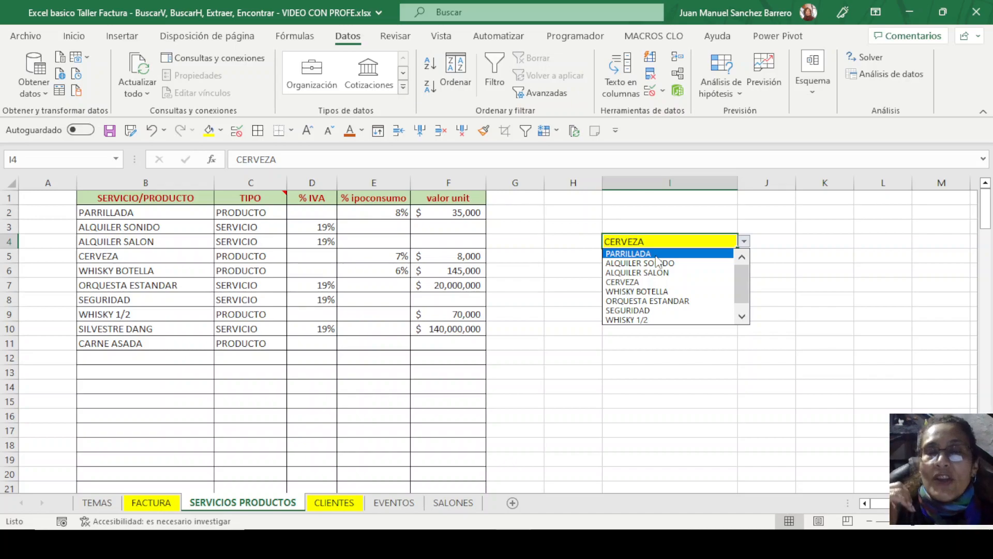
key(Escape)
click(744, 241)
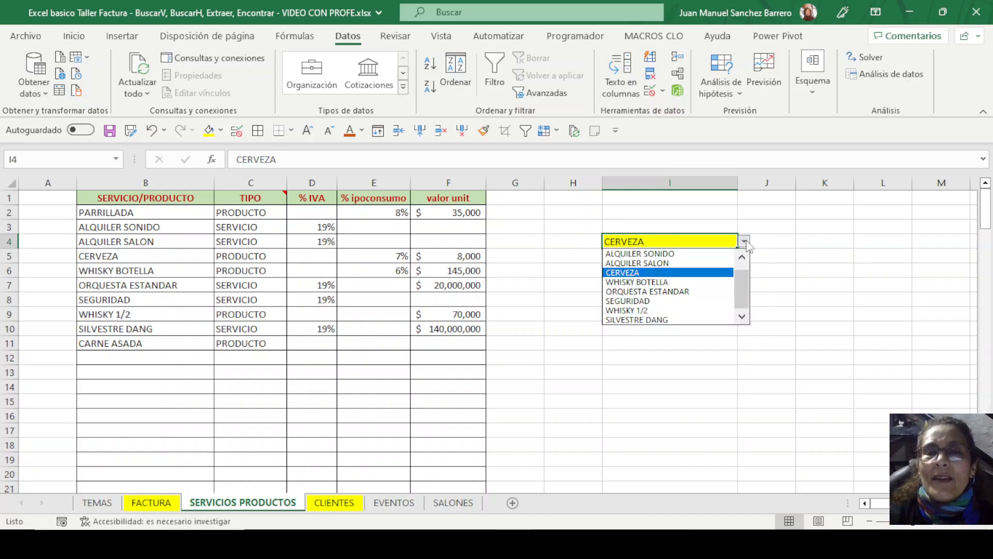
key(Escape)
Empty the drop-down cell I4, view its list choices without picking one, and highlight the source table range B2:F16
text(WW)
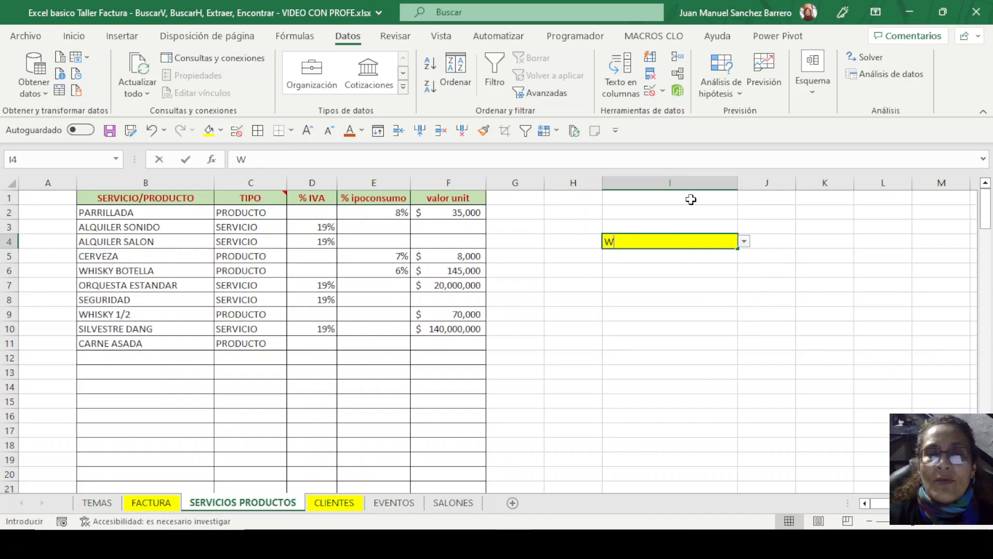
key(Escape)
click(744, 242)
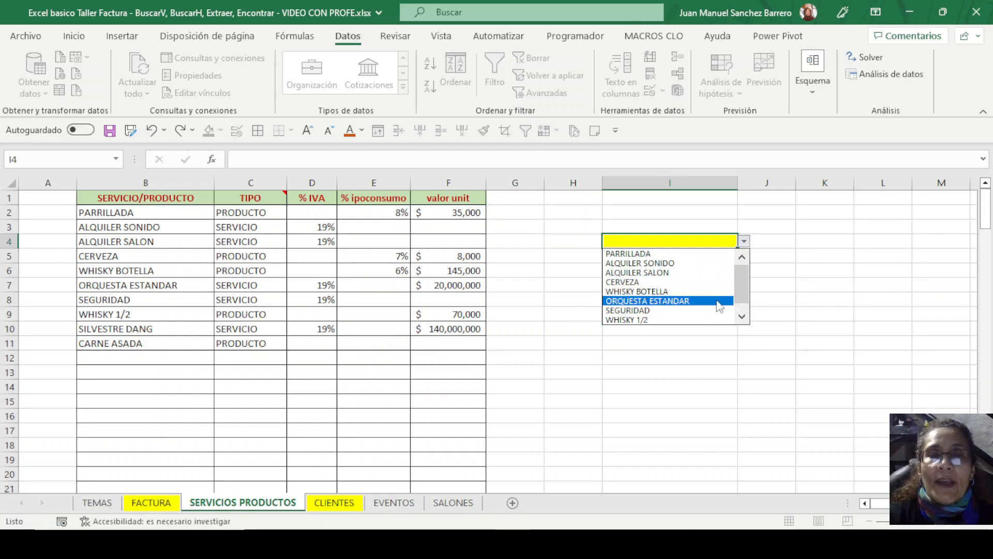
key(Escape)
drag(174, 209, 444, 419)
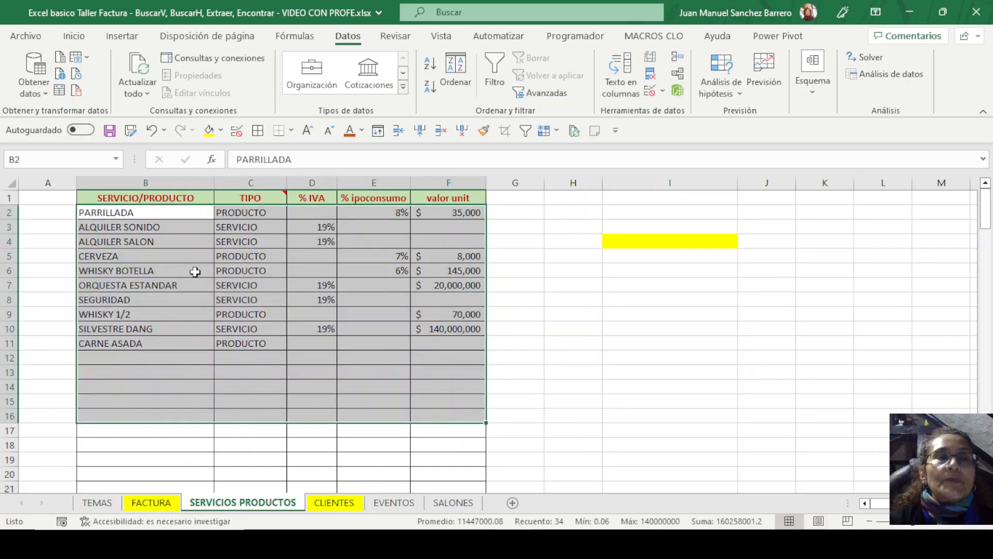
Add the label LISTA DE VALIDACIÓN in cell I2 above the yellow drop-down cell
click(620, 240)
click(637, 226)
click(627, 211)
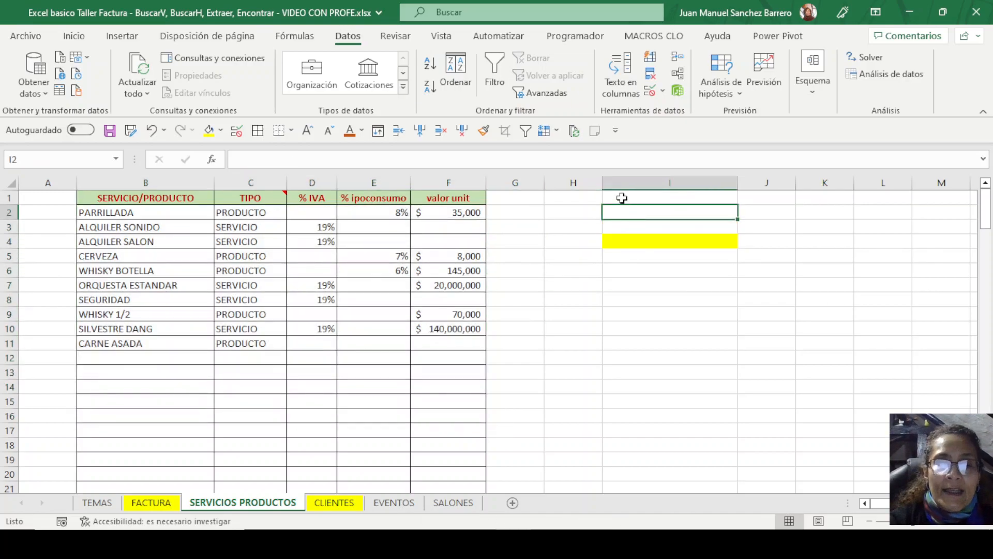
text(LISTA DE VALIDACION)
key(BackSpace)
key(BackSpace)
text(ÓN)
key(Return)
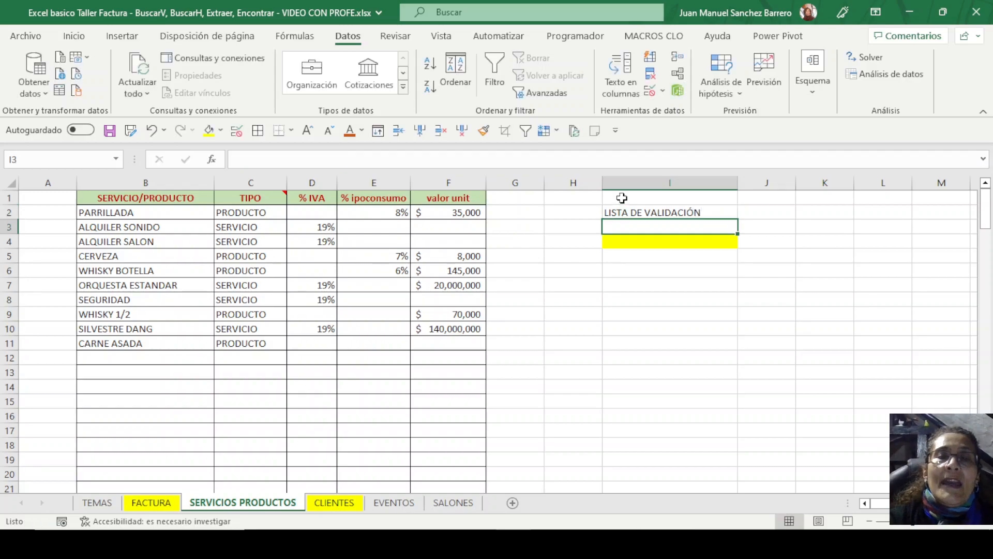
Check the choices in I4's drop-down list and review the TABLAS and NOMBRAR RANGOS topics on the TEMAS sheet
click(640, 240)
click(744, 242)
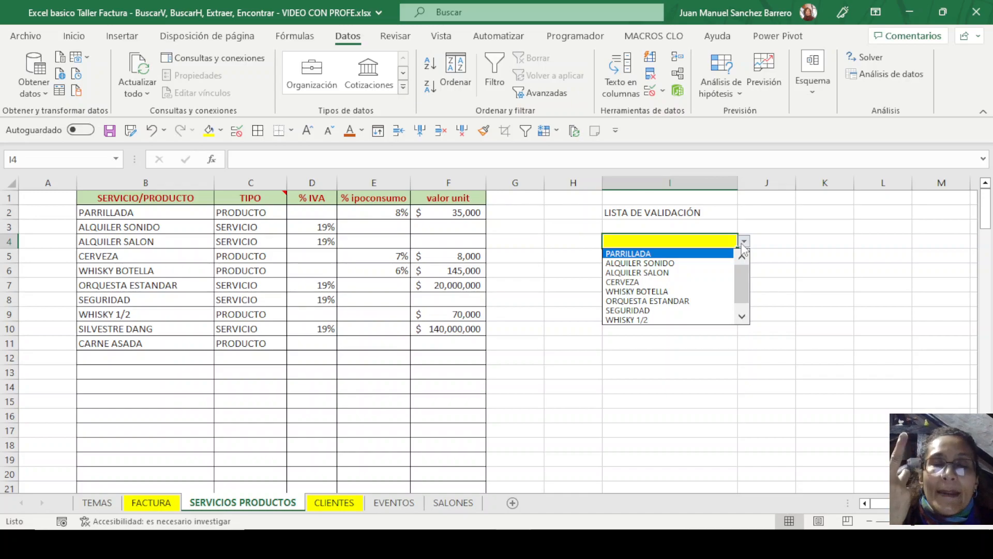
click(181, 357)
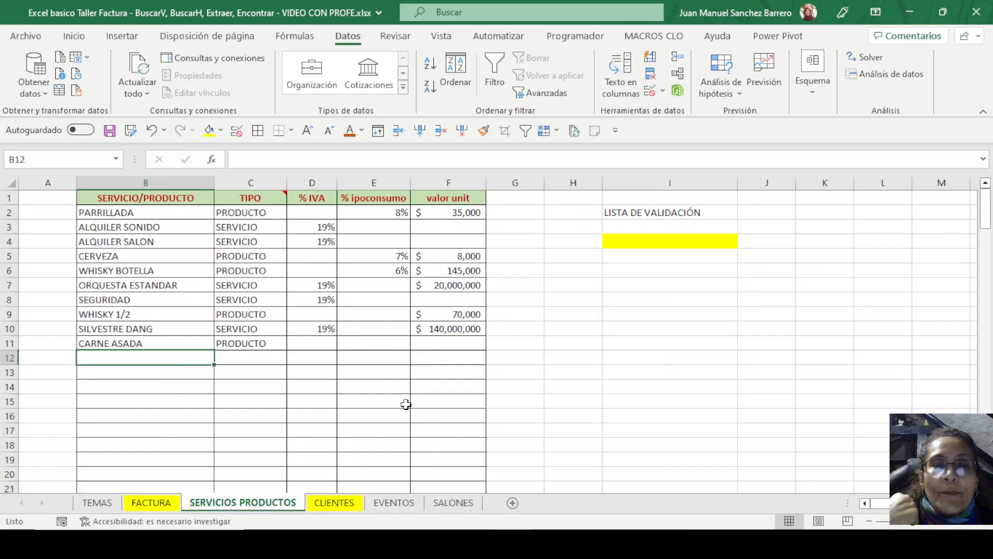
click(97, 503)
click(98, 344)
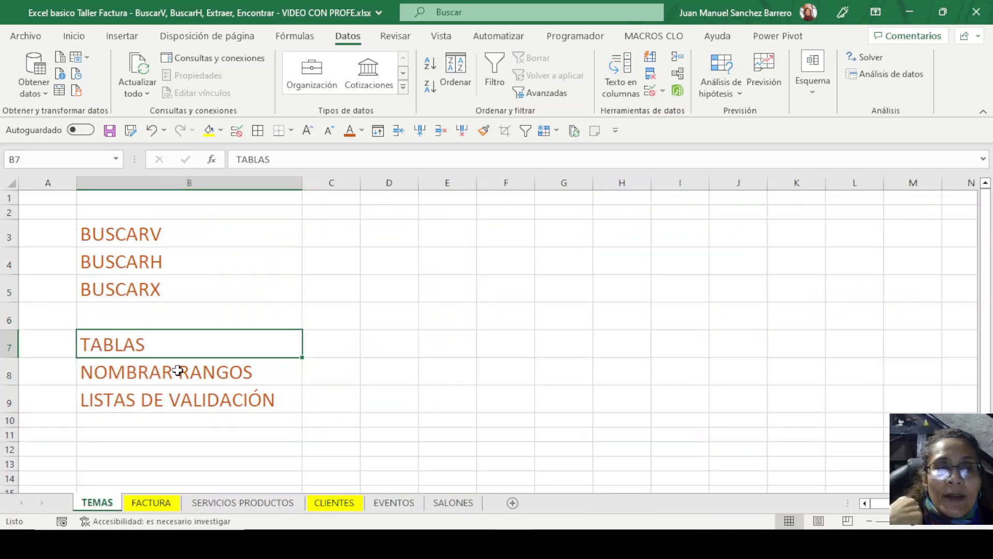
click(165, 368)
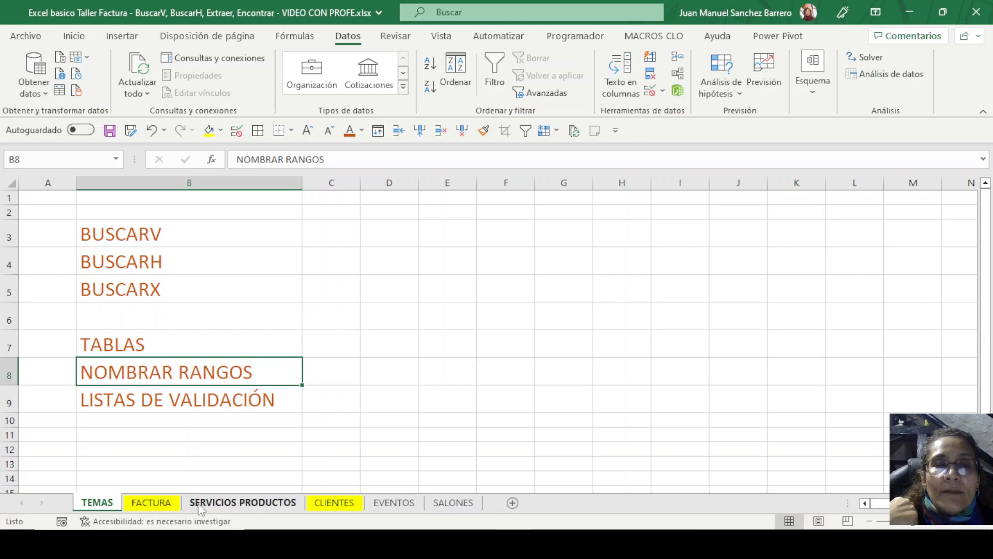
On the SERVICIOS PRODUCTOS sheet, highlight the data range B2:F11 and the SERVICIO/PRODUCTO items in B2:B11
click(243, 503)
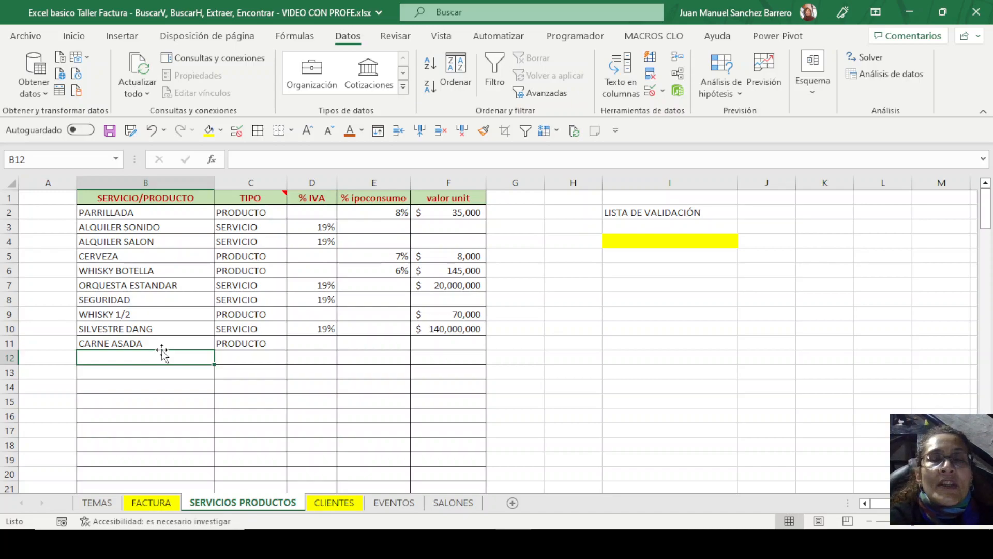
drag(112, 213, 454, 349)
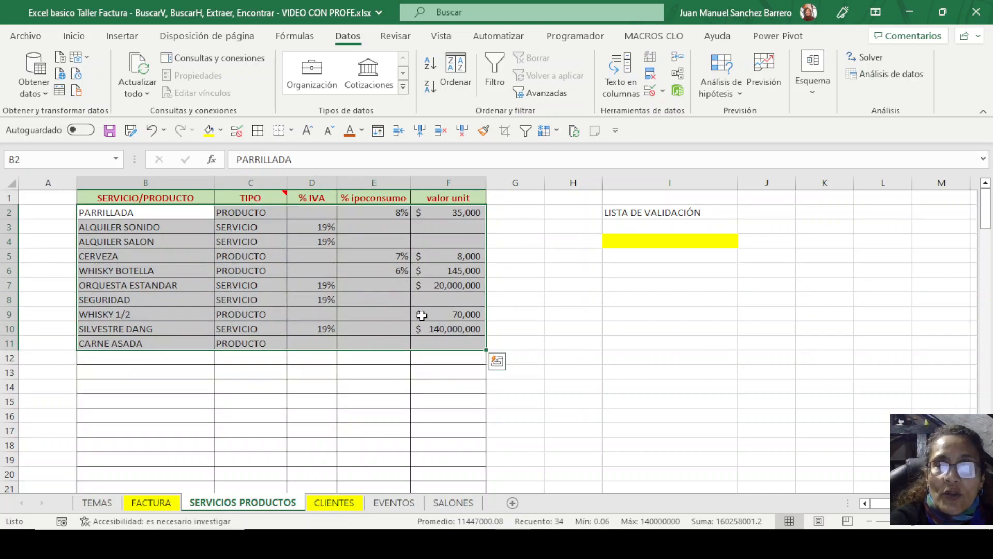
drag(98, 212, 100, 343)
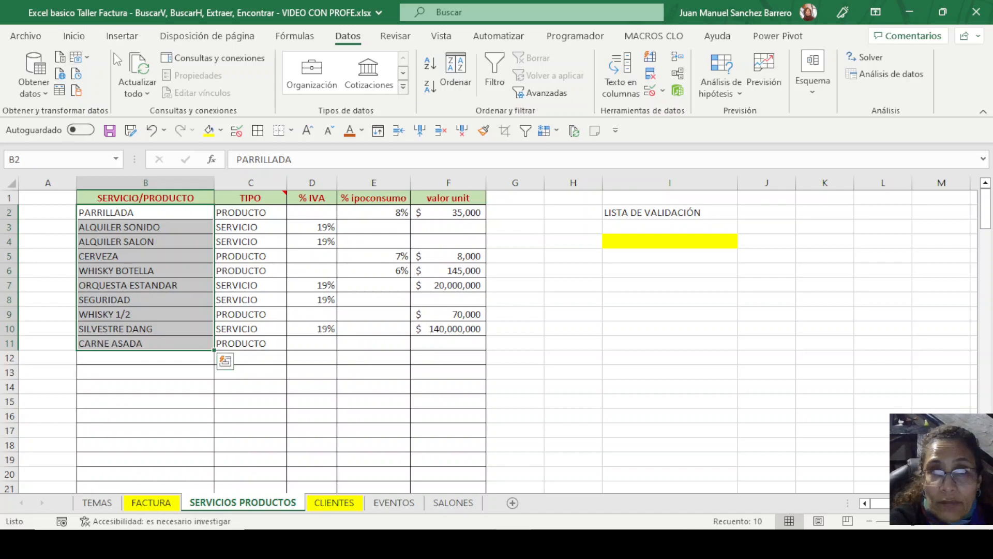
click(122, 36)
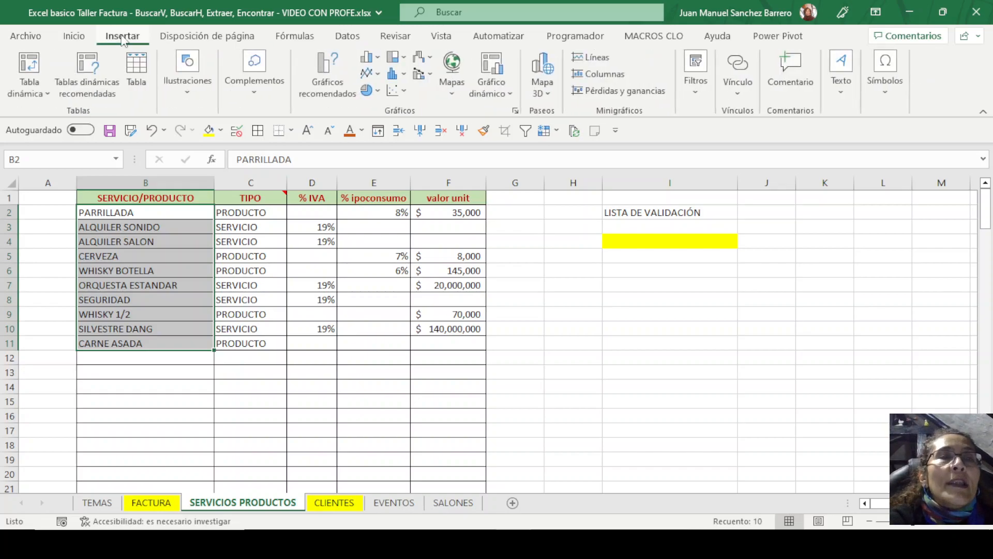
click(147, 70)
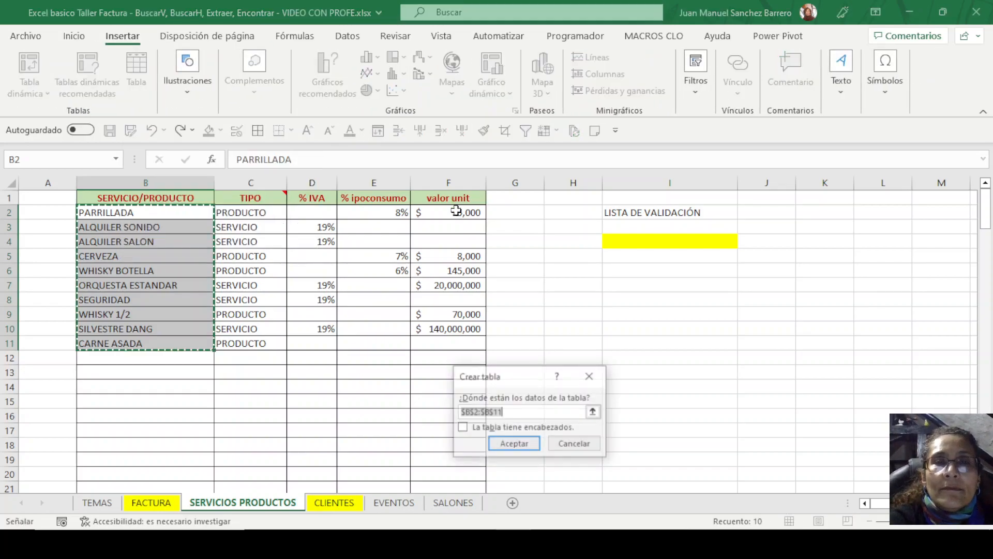
click(583, 444)
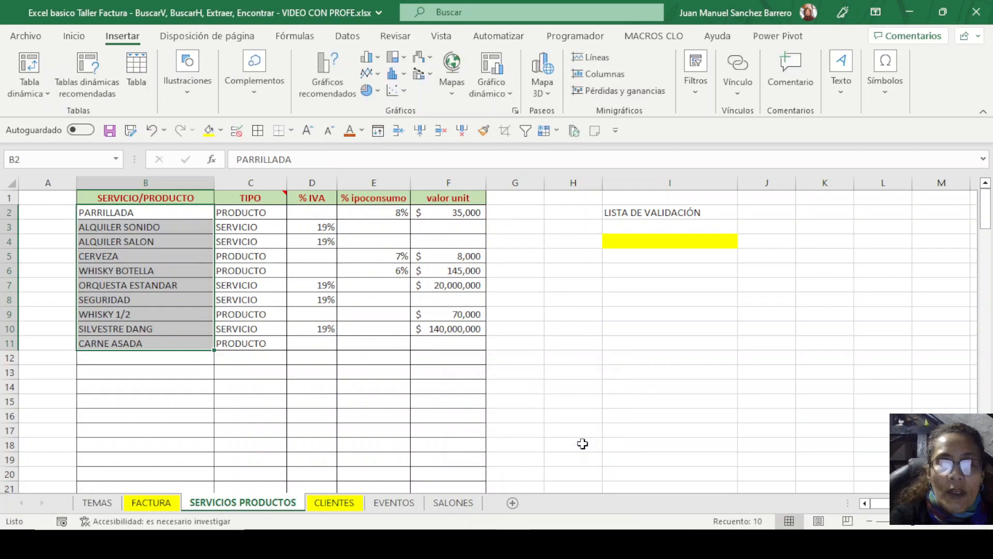
key(ctrl+t)
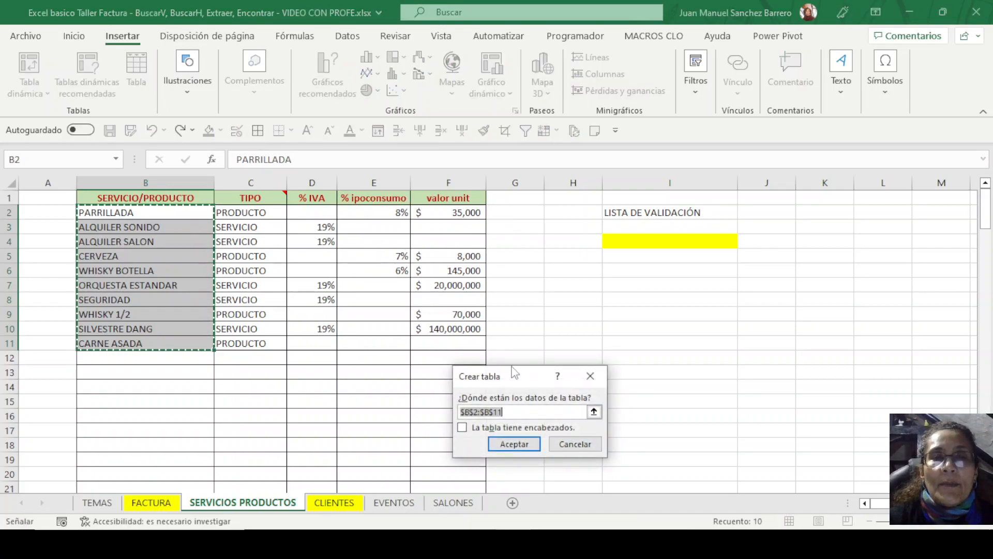
click(533, 406)
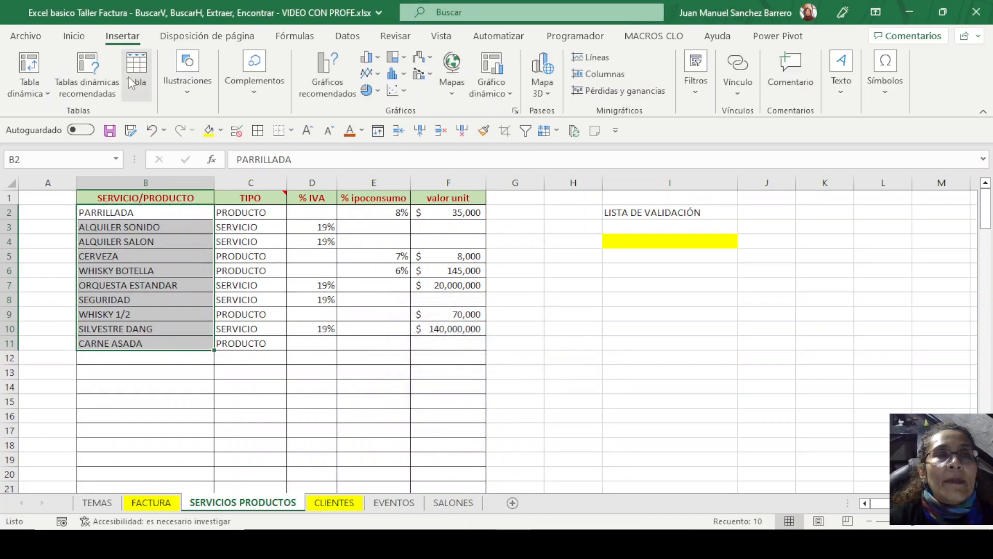
click(74, 37)
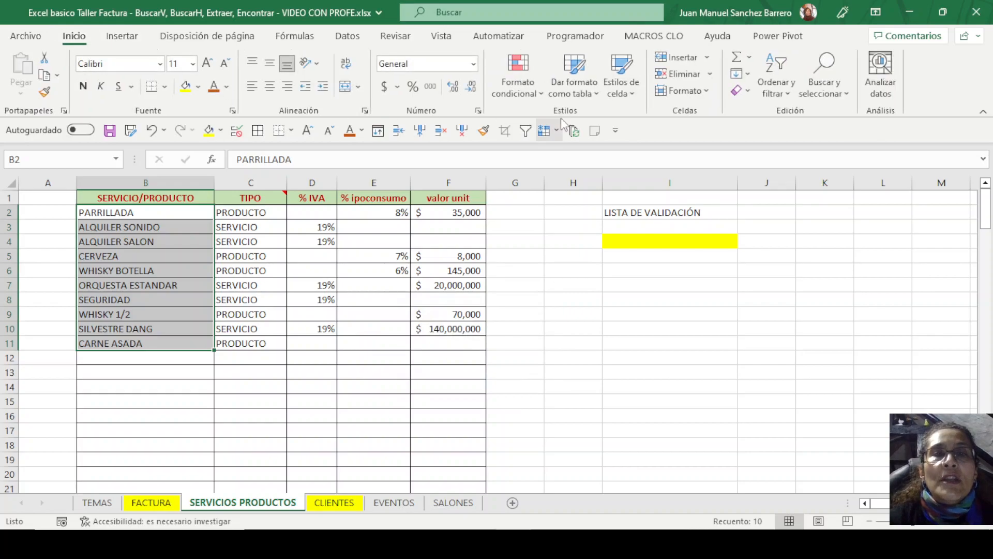
click(574, 85)
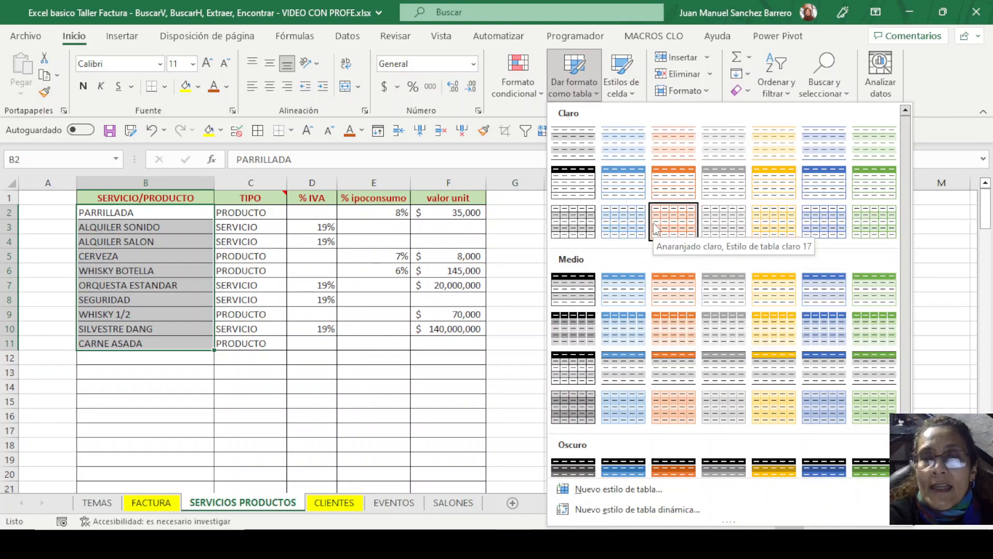
click(673, 141)
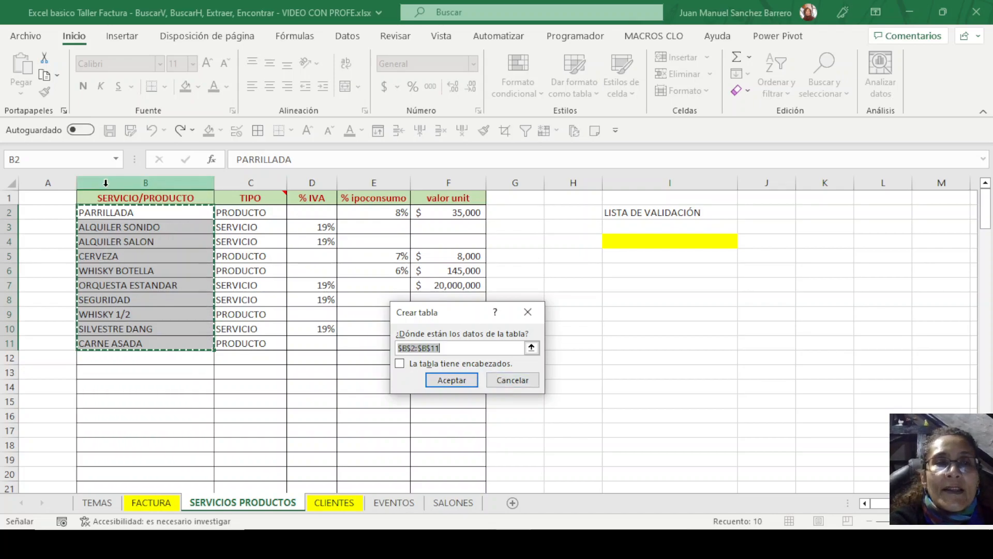
click(115, 198)
key(Escape)
Convert the SERVICIO/PRODUCTO column, range B1:B11, into a table with headers
drag(115, 199, 115, 347)
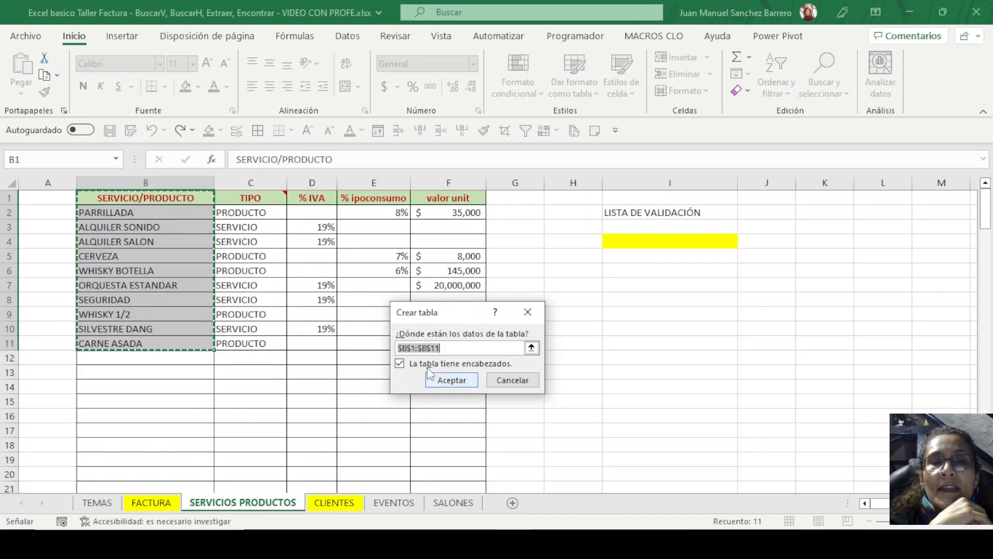
click(453, 382)
click(641, 383)
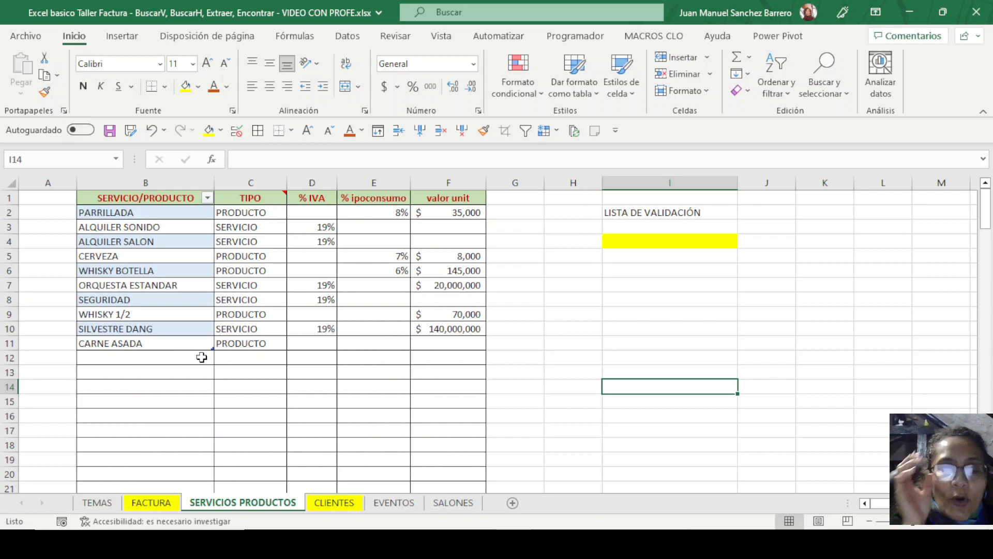
Examine the new table's banding and the resize handle at its lower corner beside CARNE ASADA
ctrl+scroll(182, 362, up, 2)
scroll(182, 363, up, 1)
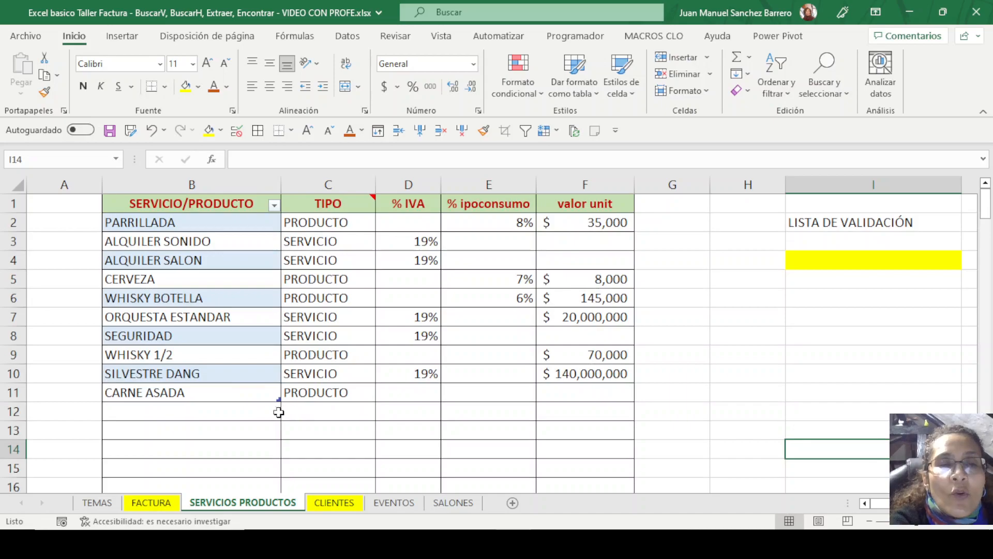
ctrl+scroll(255, 401, up, 1)
drag(105, 423, 40, 418)
click(268, 455)
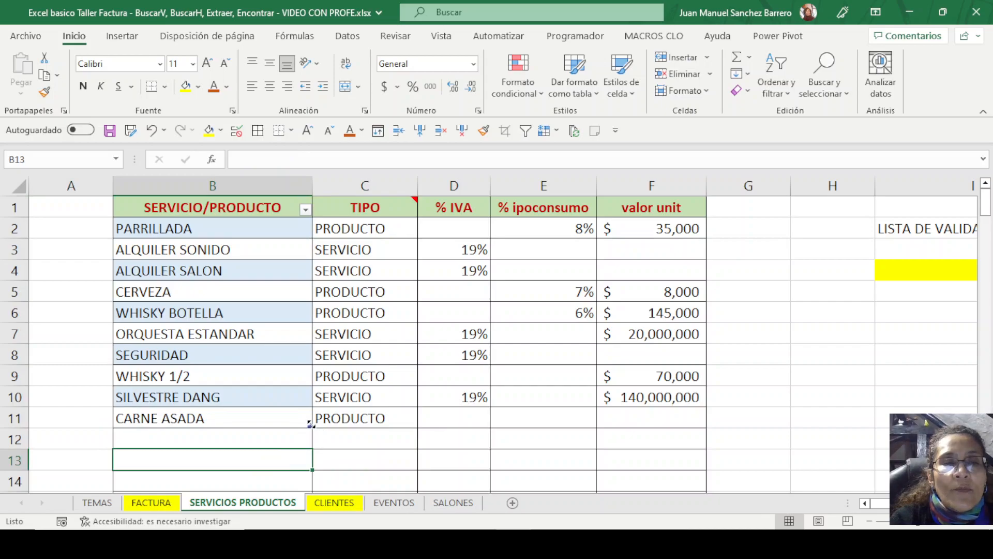
ctrl+scroll(311, 424, down, 1)
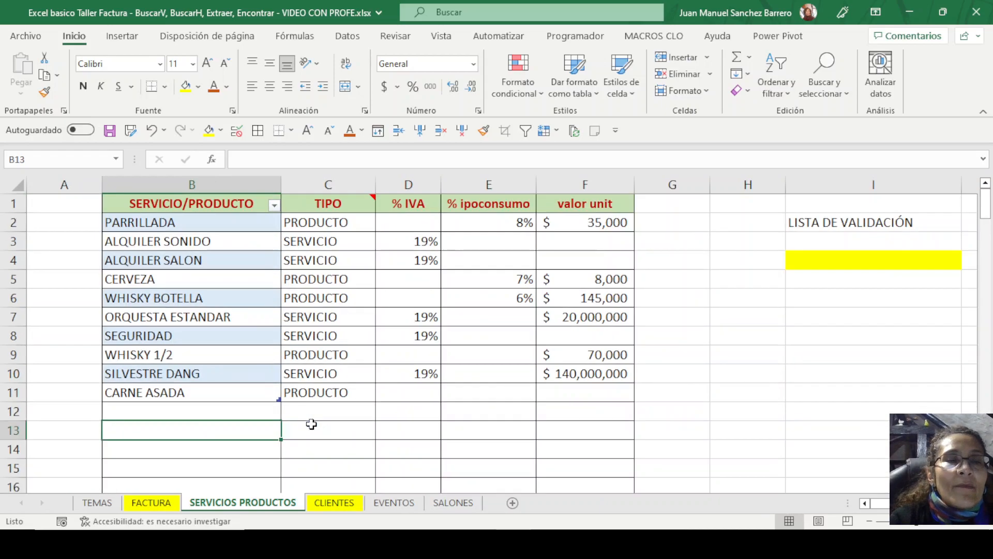
scroll(312, 425, down, 1)
ctrl+scroll(311, 425, down, 1)
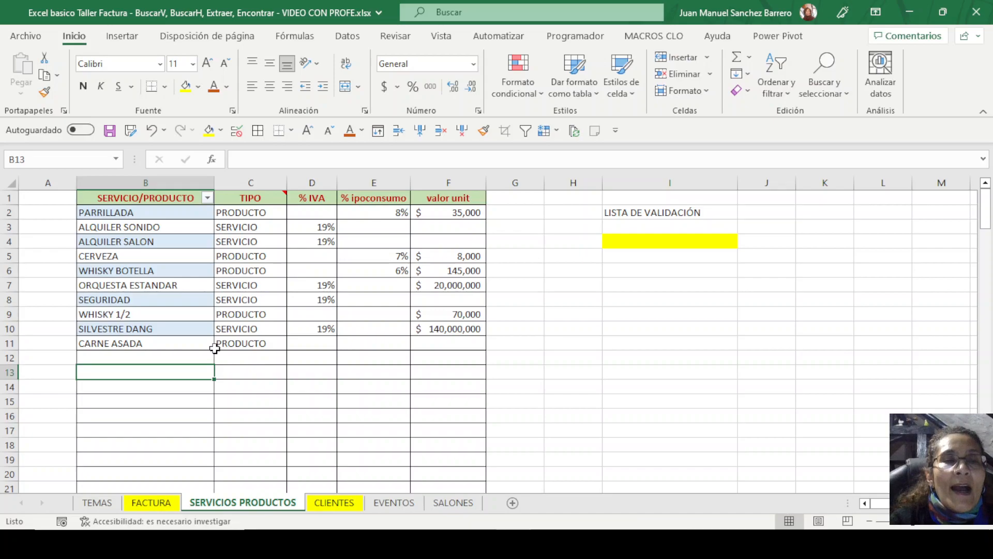
Extend the SERVICIO/PRODUCTO table down to row 16 and shrink it back to end at row 11
drag(212, 347, 207, 412)
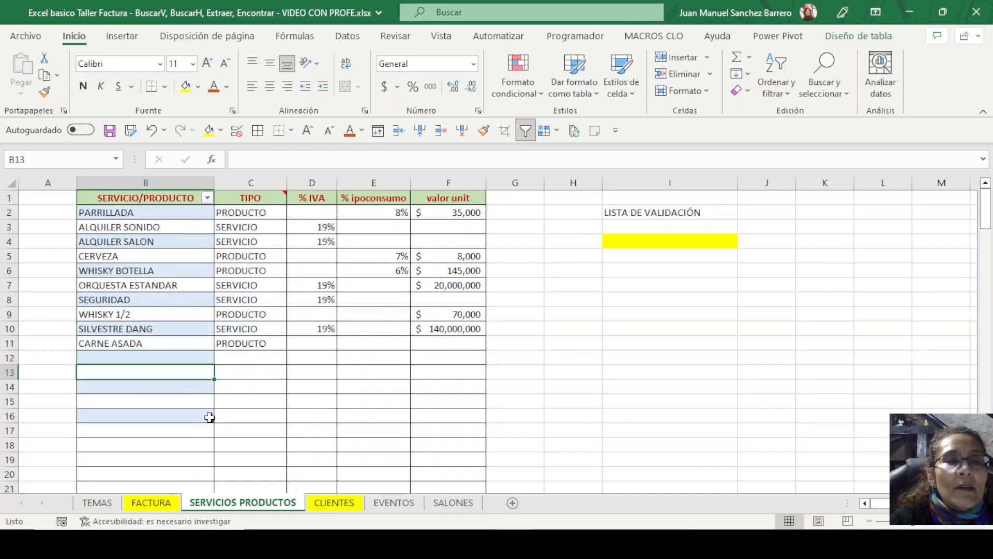
drag(209, 417, 204, 355)
click(217, 419)
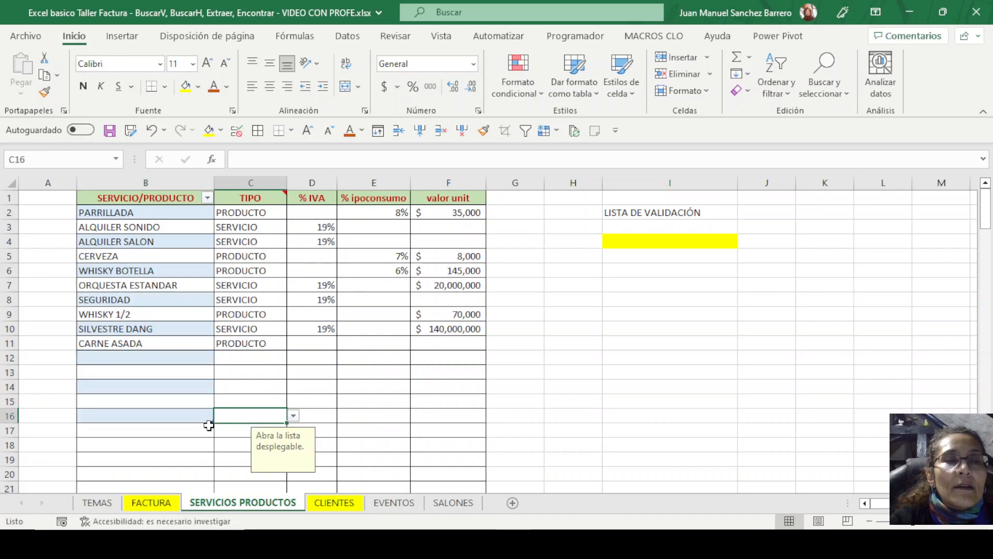
click(206, 376)
drag(209, 407, 205, 351)
click(282, 400)
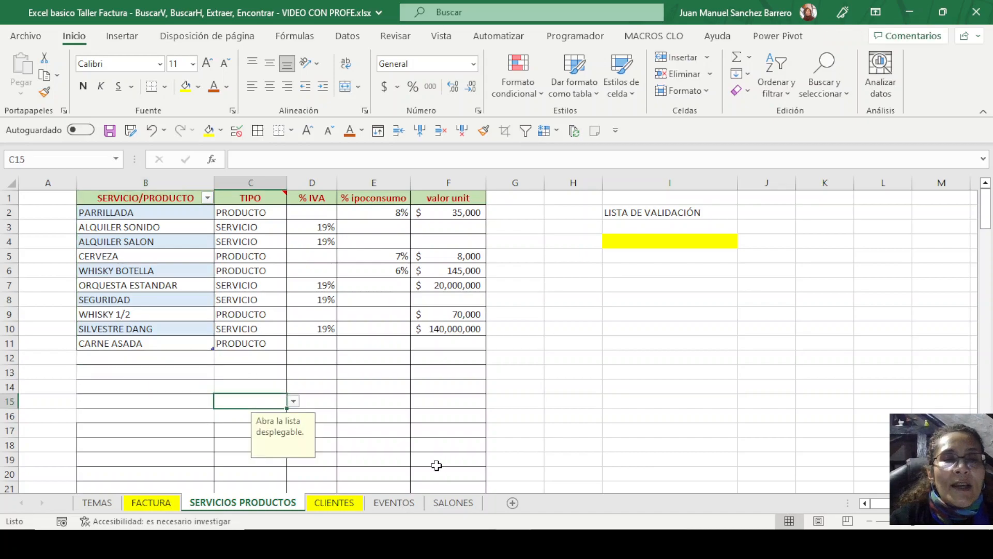
Add BANDEJA PAISA as a new product in cell B12, directly below CARNE ASADA
click(193, 343)
click(169, 227)
click(144, 299)
click(156, 358)
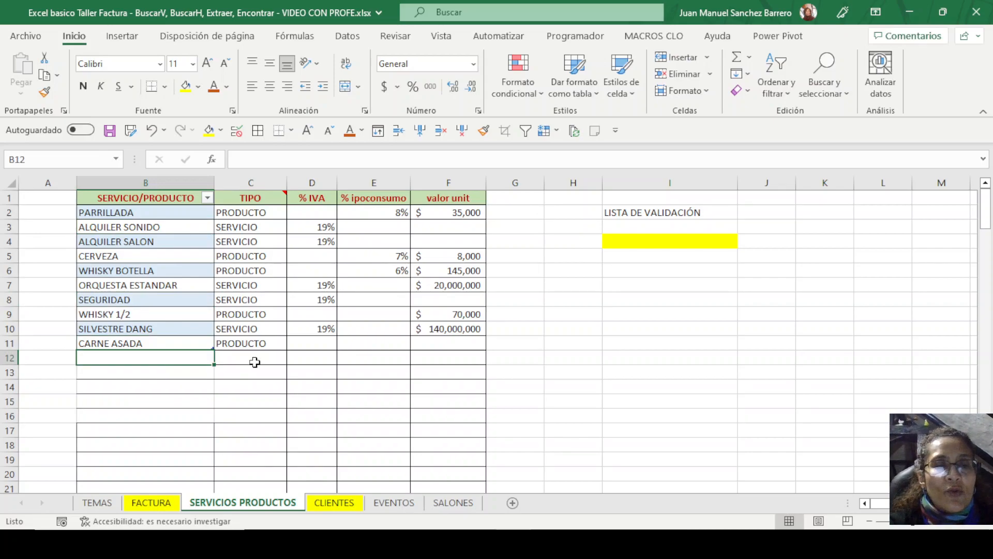
text(PABANDEJA PAISA)
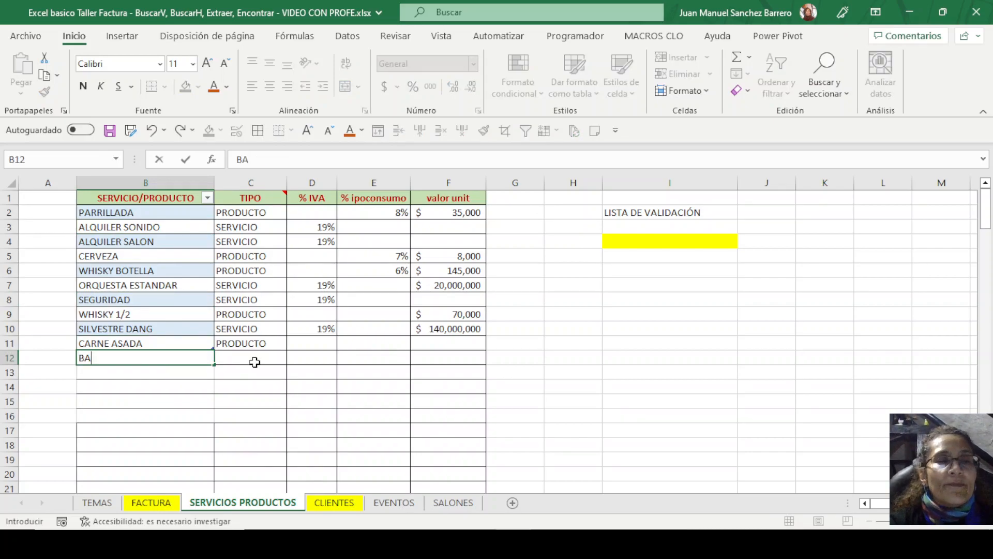
key(Return)
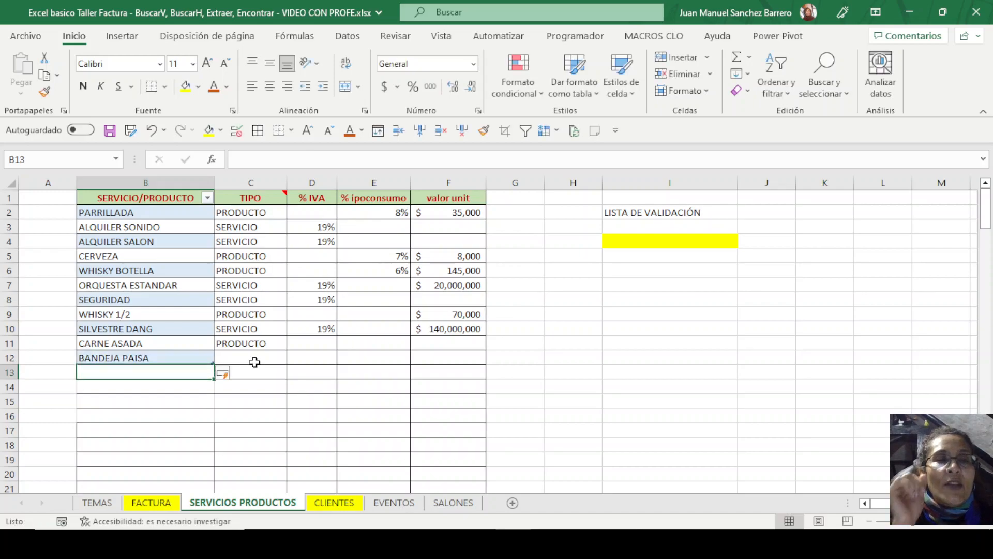
key(Down)
key(Down)
key(Down)
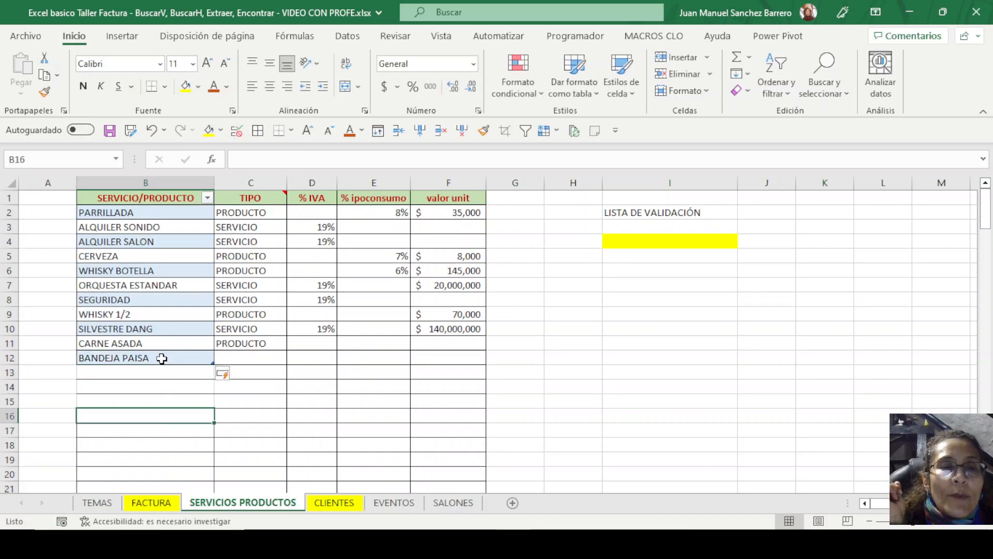
click(162, 358)
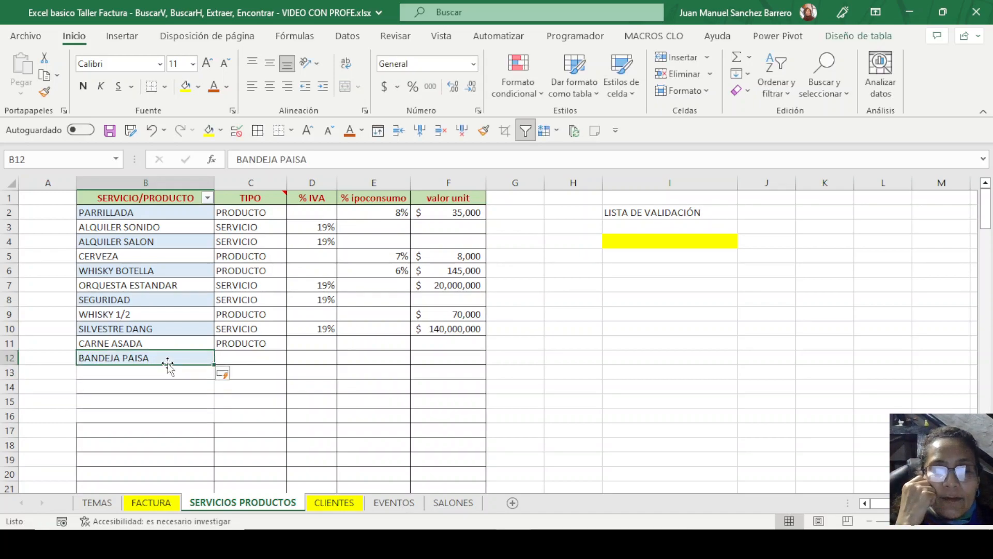
Add AGUARDIENTE NECTAR BOTELLA in cell B13 and widen column B to fit the full product name
scroll(171, 369, up, 1)
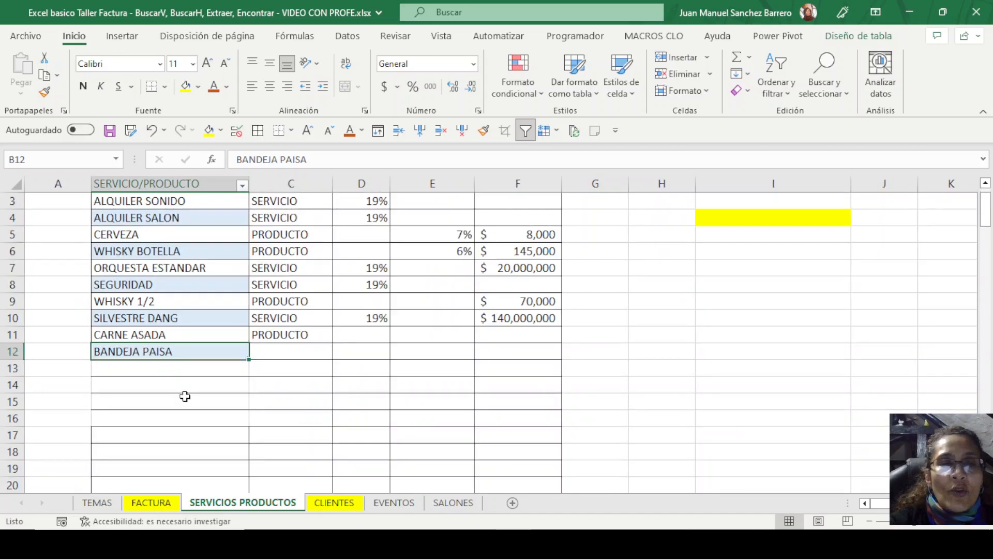
click(292, 368)
click(228, 434)
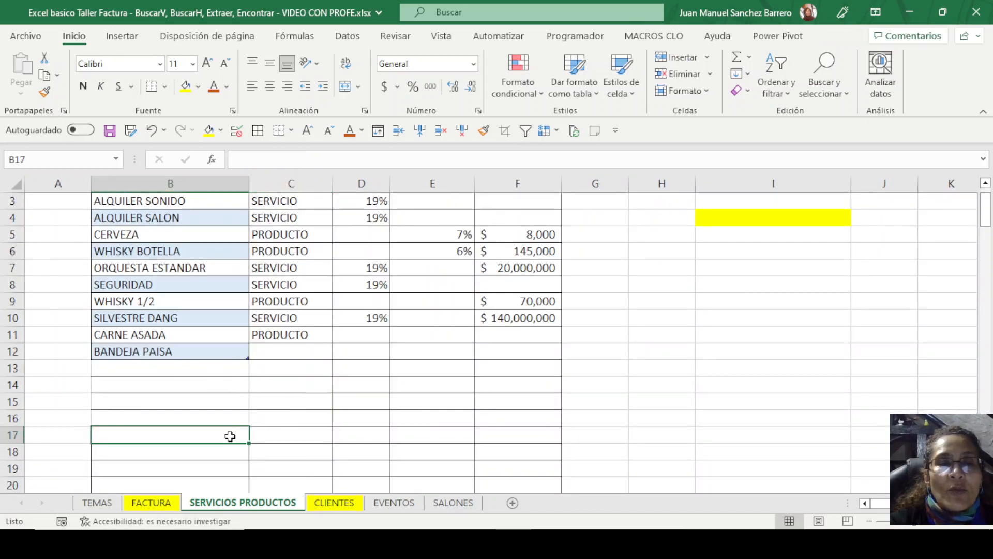
click(153, 368)
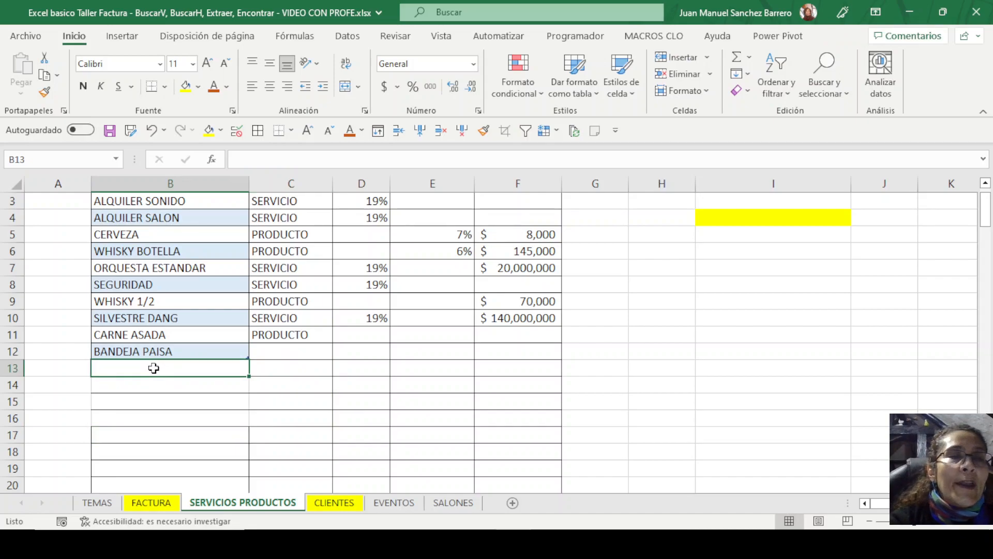
scroll(154, 367, up, 1)
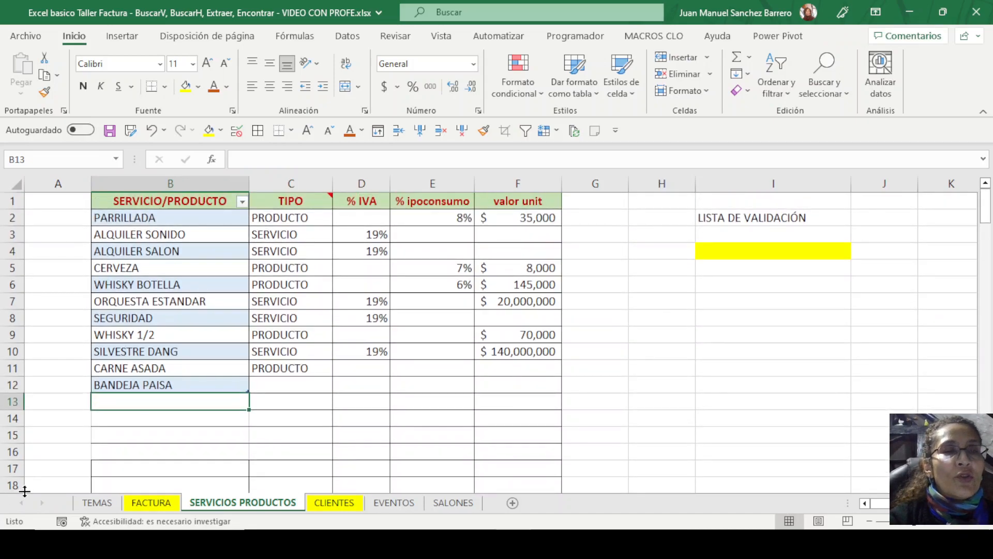
text(AGUARDIENTE NECTA)
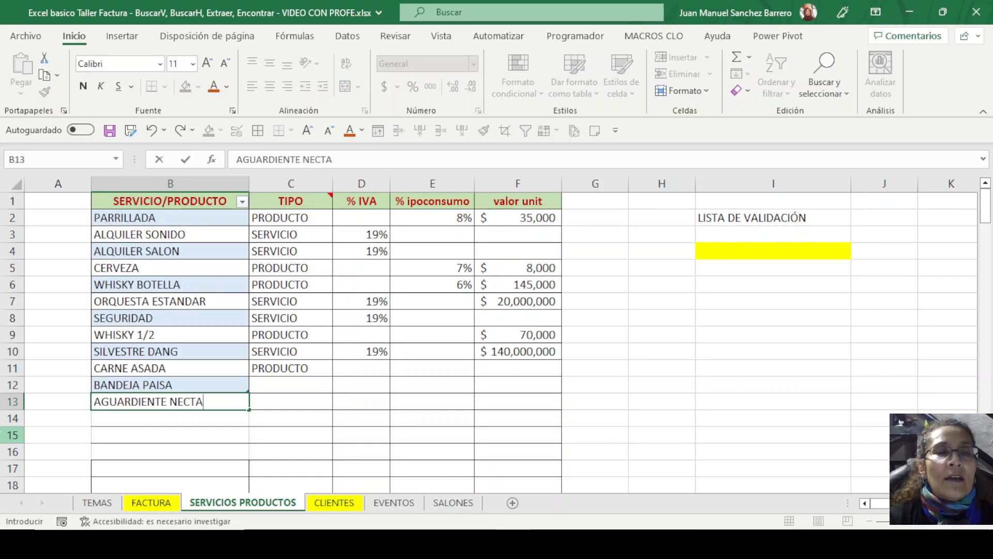
text(R BOTELLA)
key(Return)
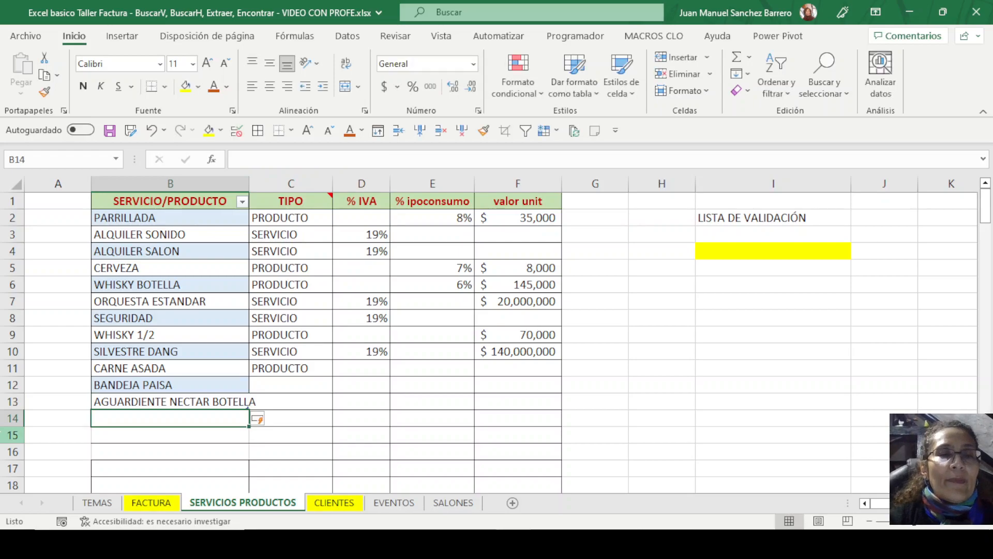
click(191, 469)
drag(245, 178, 279, 178)
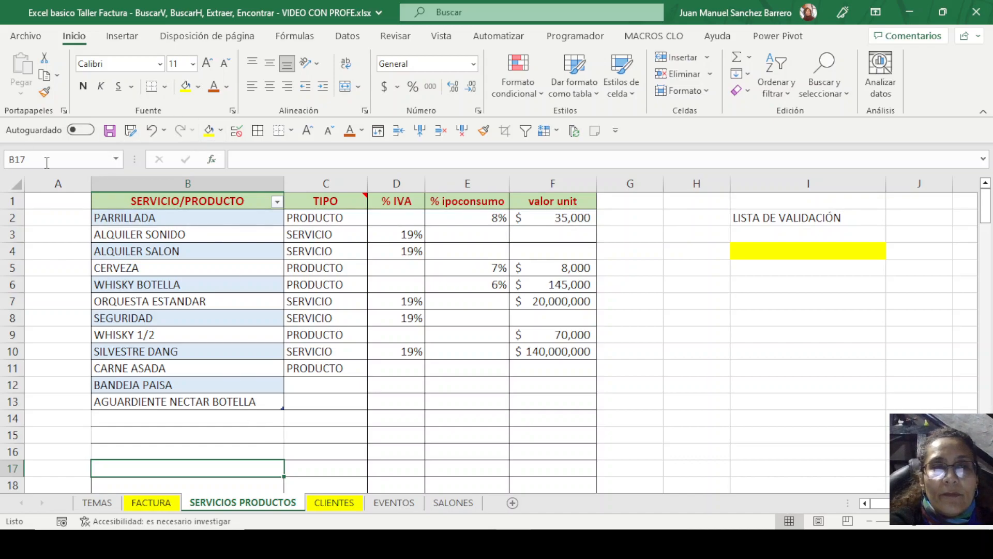
Check which cells the named range RangoProductos covers, and select the yellow drop-down cell I4
click(115, 160)
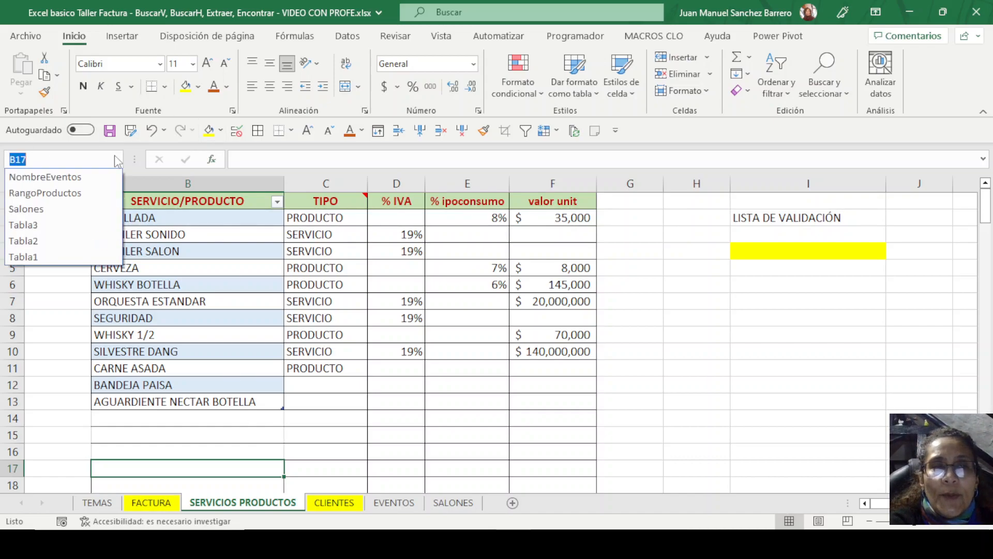
click(38, 193)
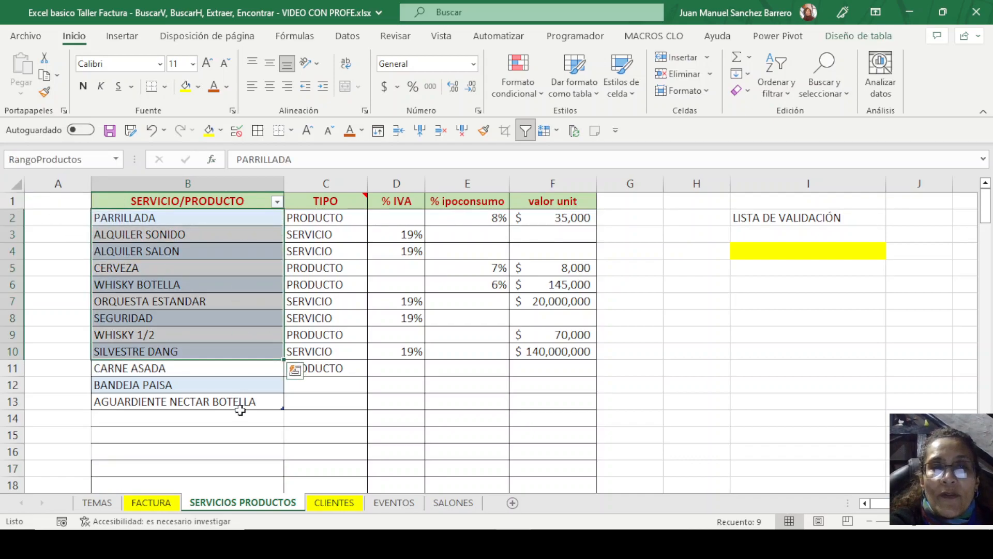
click(832, 256)
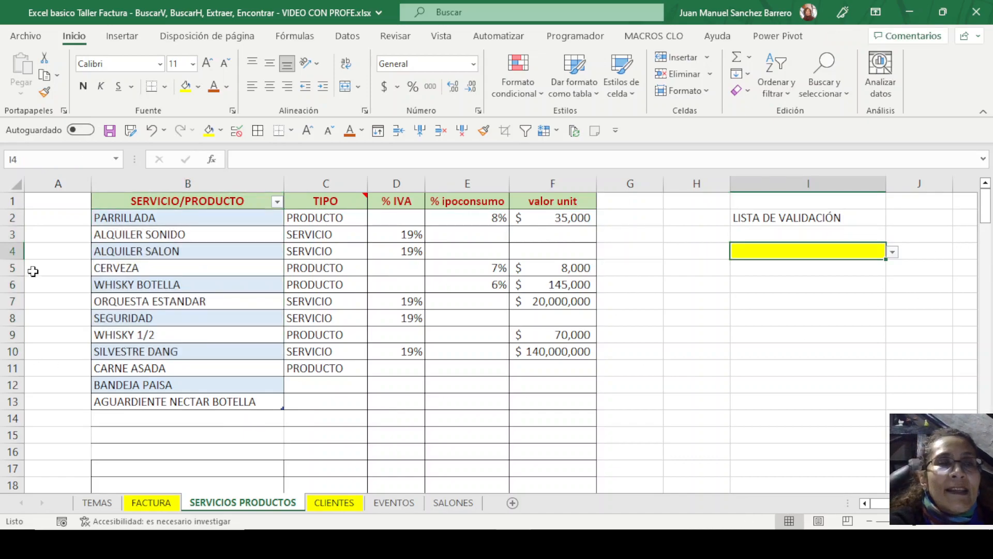
Check which cells the named range RangoProductos covers and compare them with the full product list in B2:B13
click(115, 160)
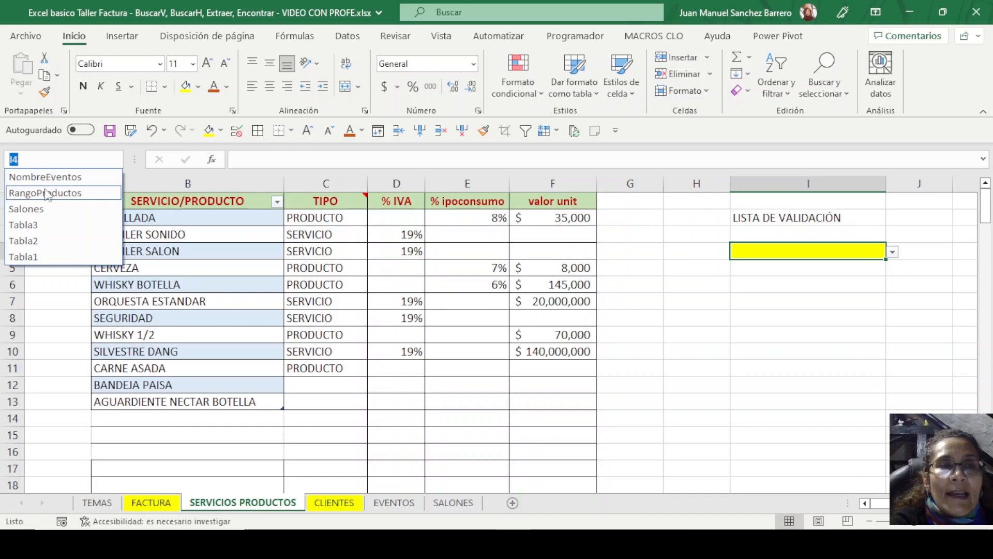
click(51, 193)
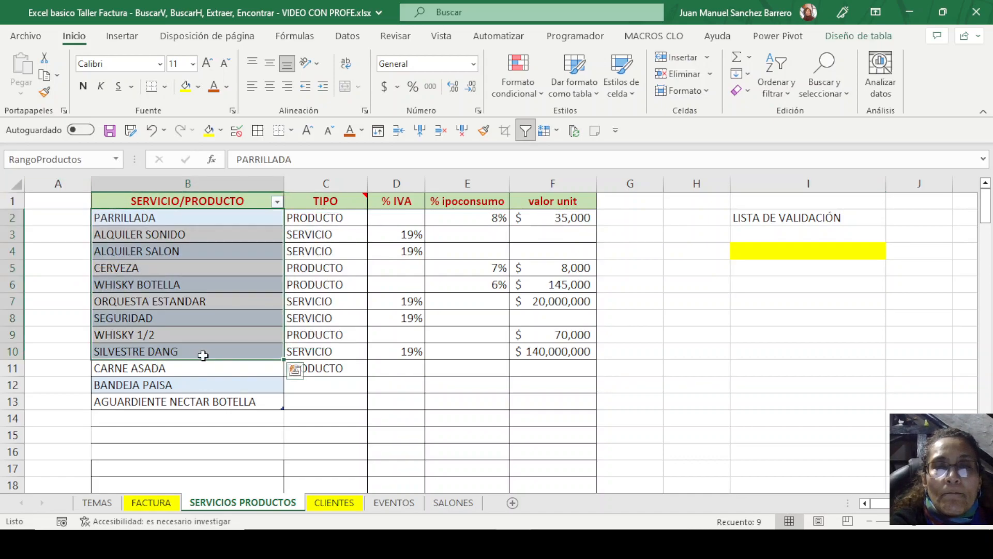
click(454, 366)
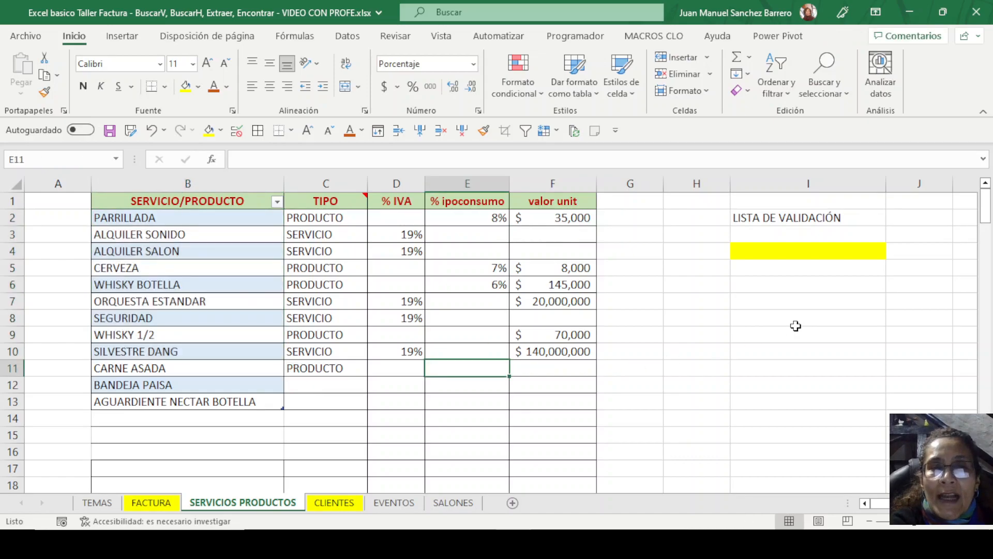
drag(233, 216, 226, 400)
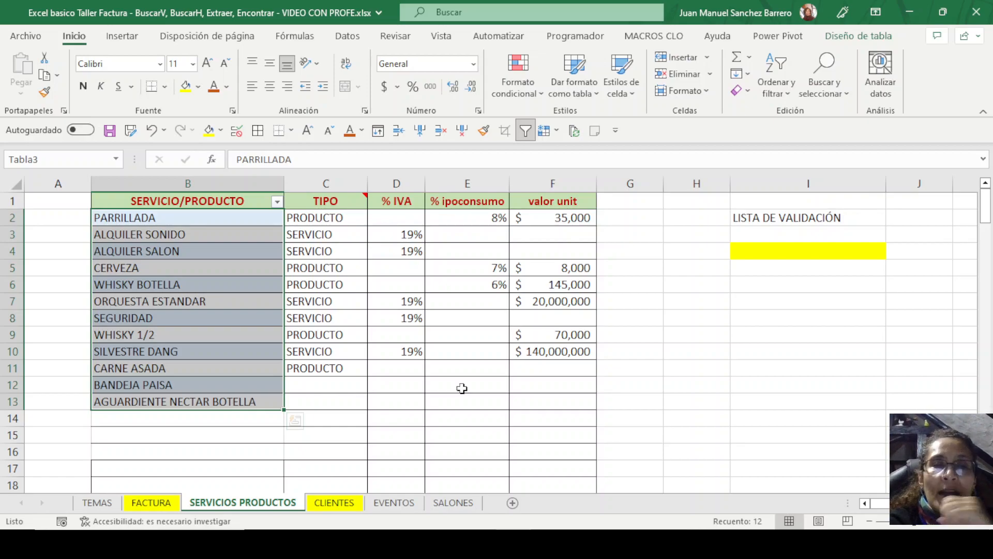
click(397, 351)
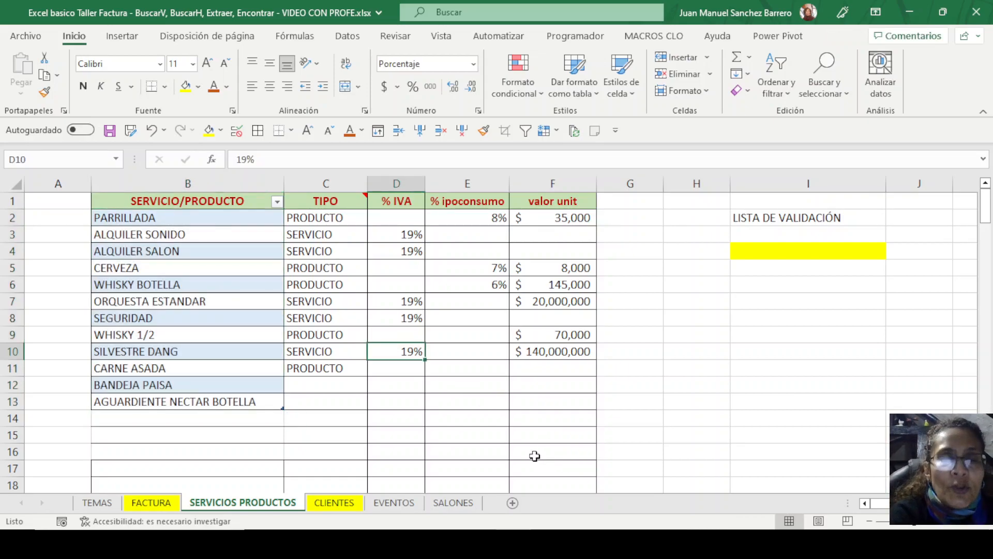
Check which cells of the SERVICIO/PRODUCTO column the table name Tabla3 covers
click(144, 218)
click(116, 159)
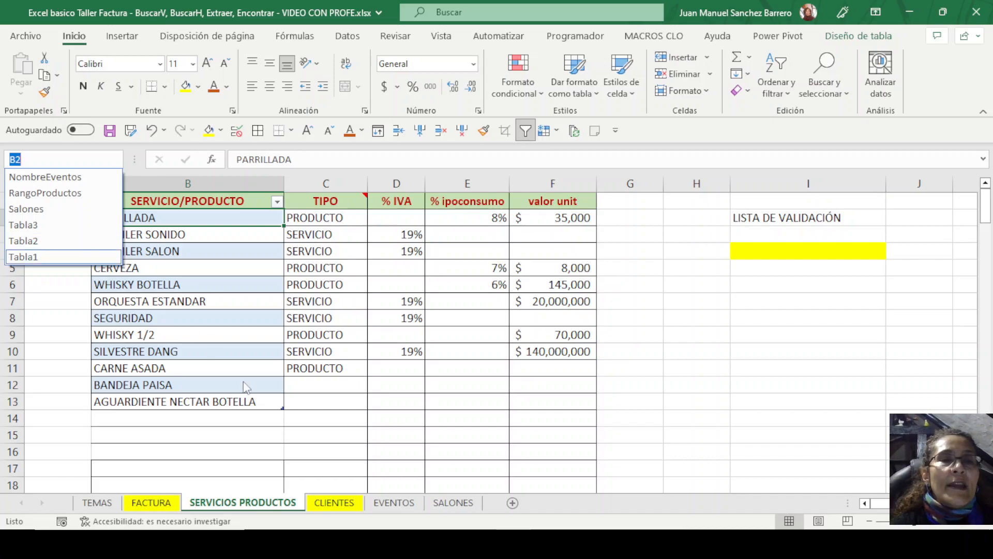
click(218, 401)
click(216, 400)
click(285, 283)
click(210, 252)
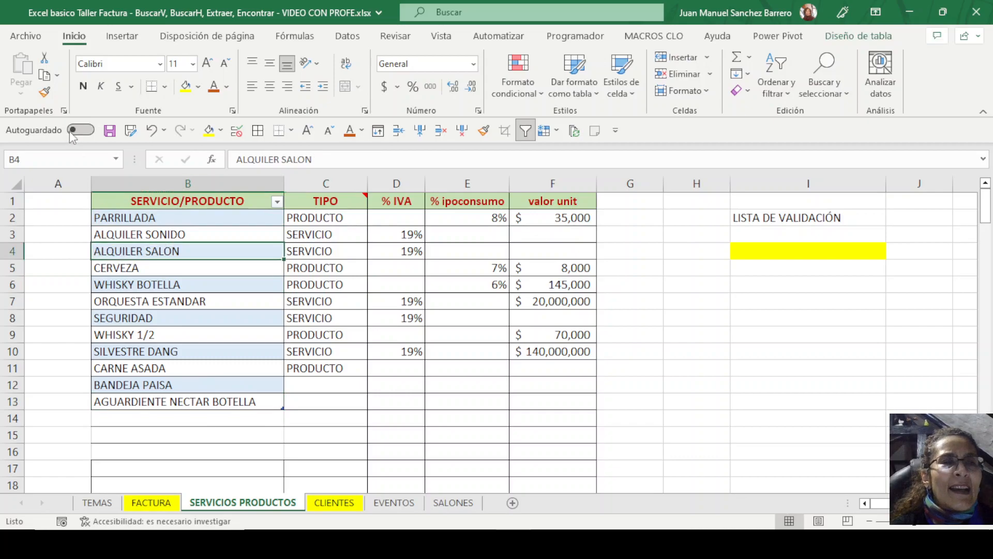
click(116, 159)
click(70, 226)
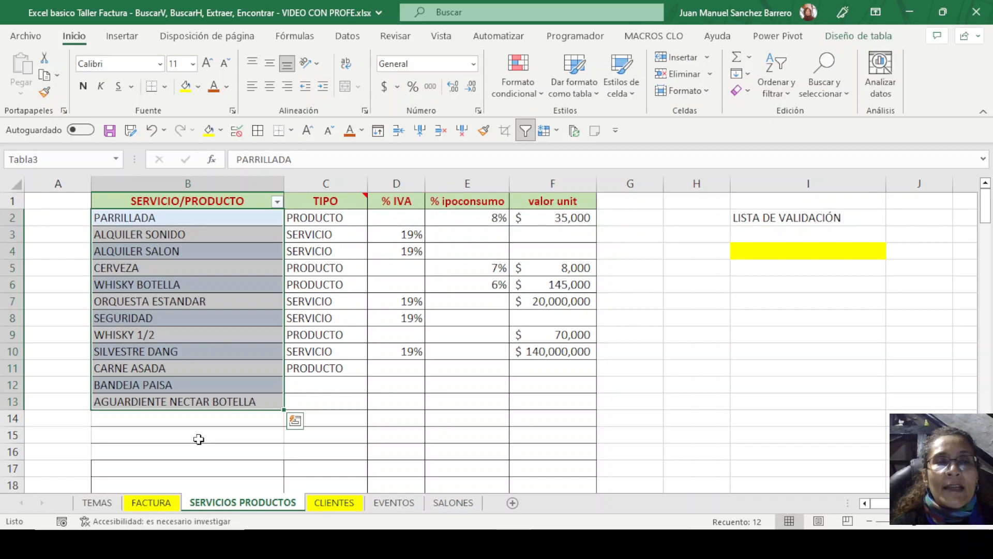
click(670, 386)
click(911, 337)
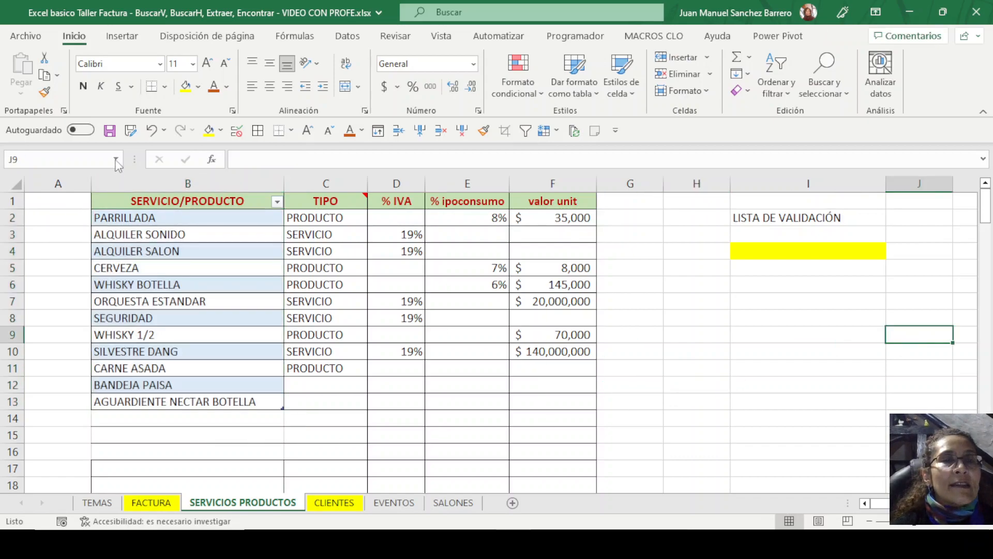
click(116, 159)
click(55, 228)
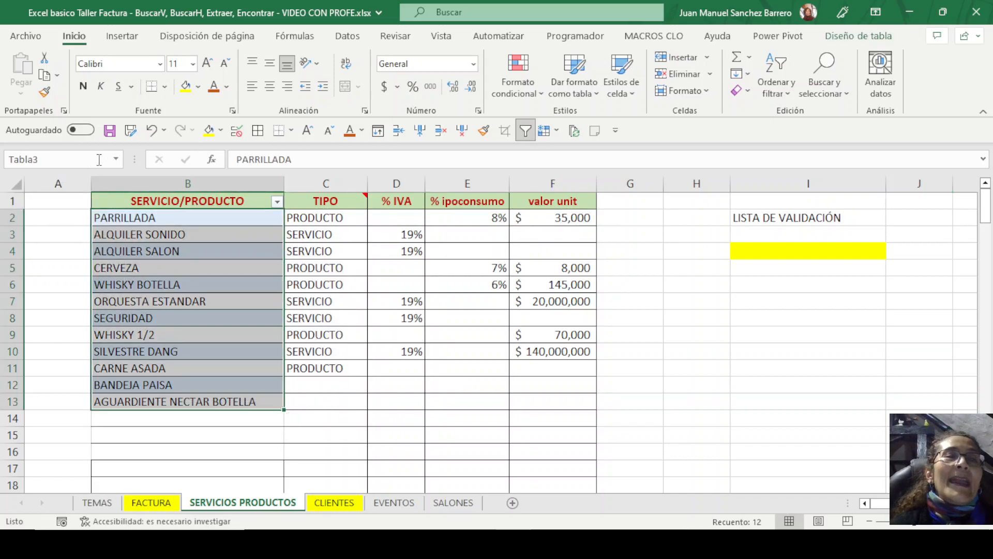
Open the Name Manager and review the named ranges Salones, RangoProductos and NombreEventos
click(24, 161)
key(Up)
key(Up)
key(Up)
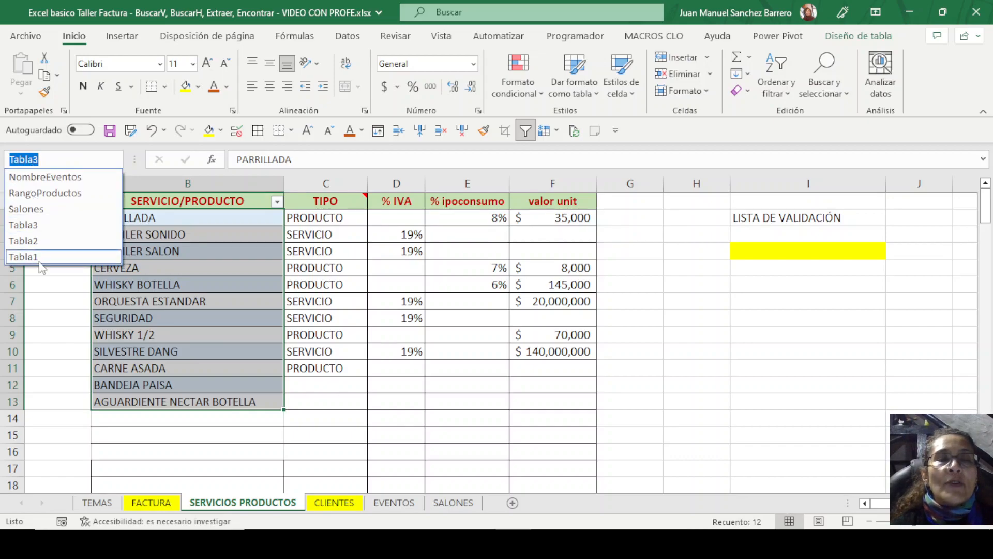
click(283, 39)
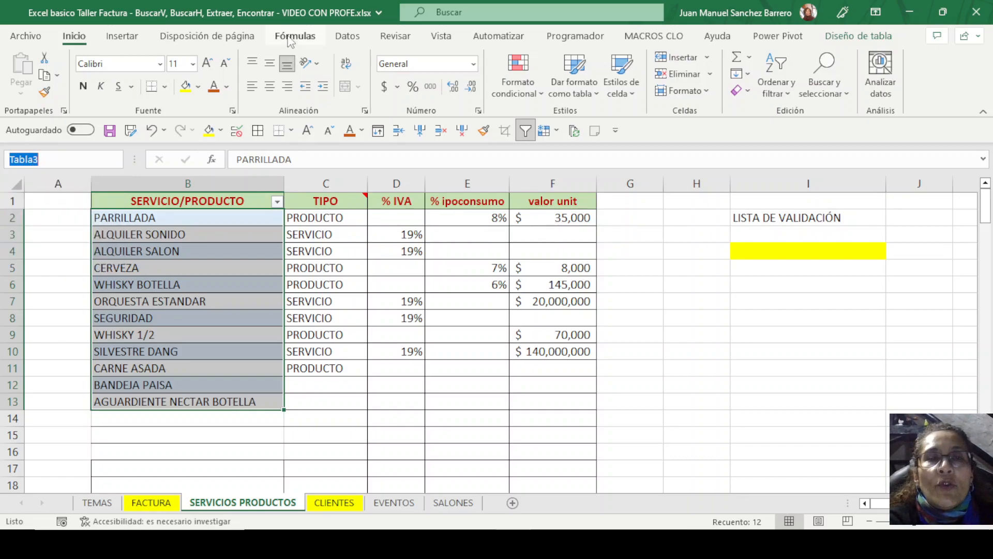
click(283, 38)
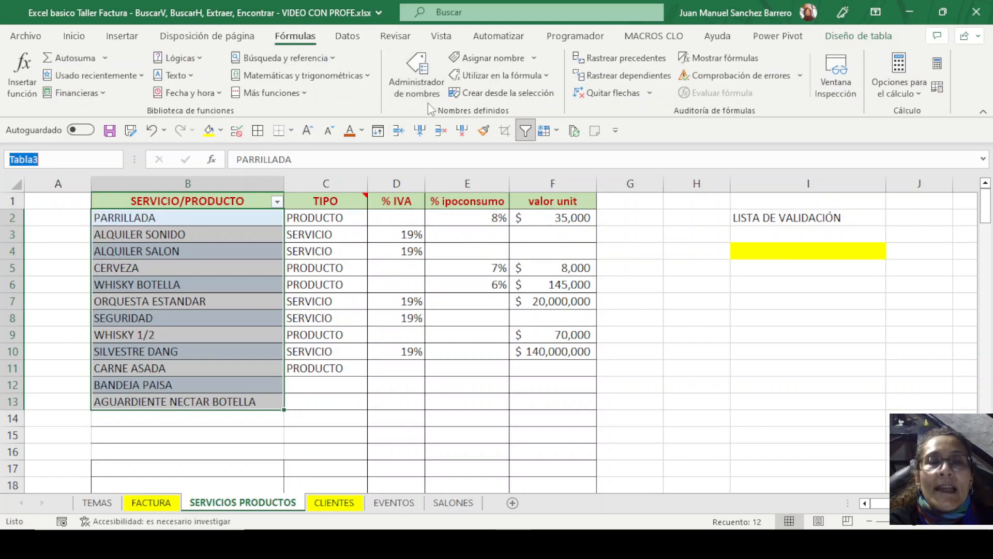
click(417, 70)
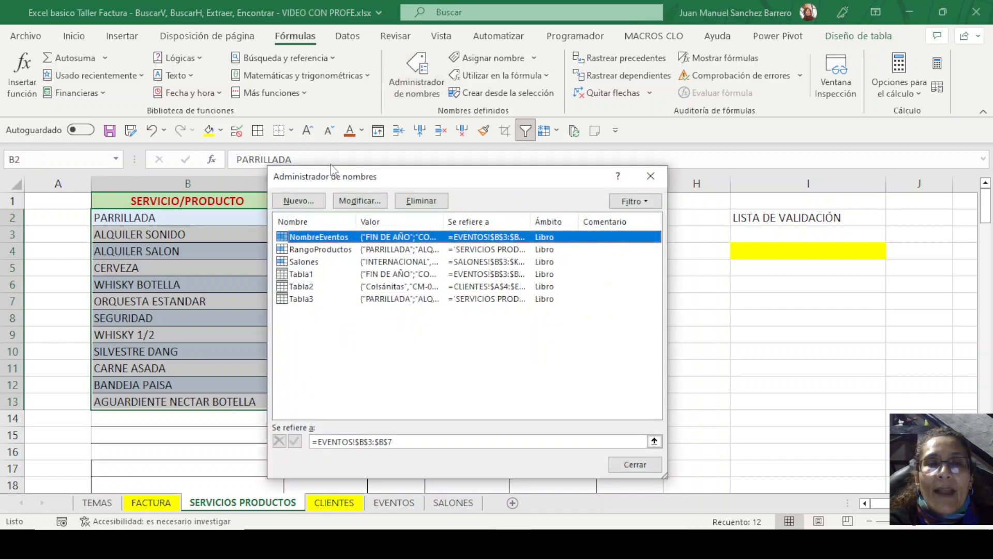
drag(348, 184, 402, 142)
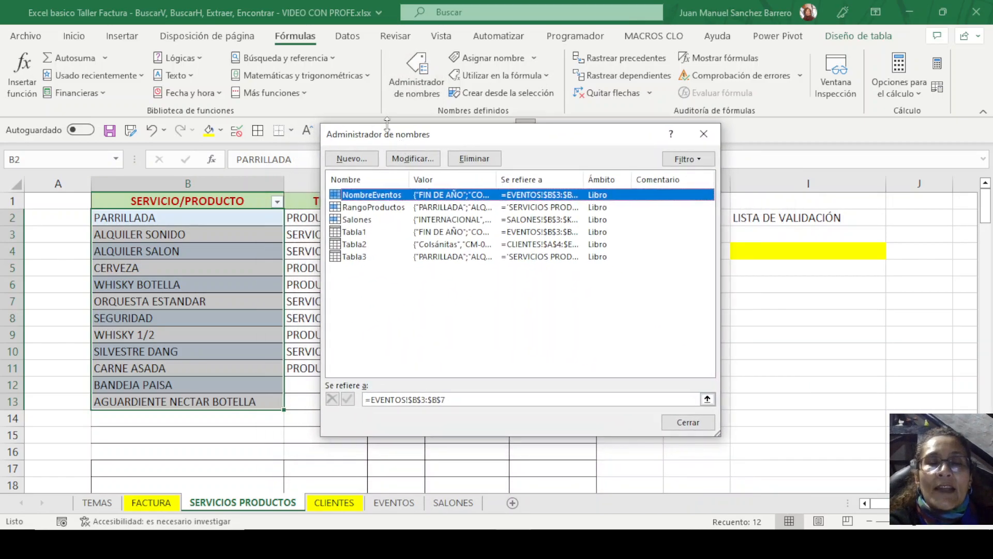
click(361, 219)
click(360, 207)
click(356, 195)
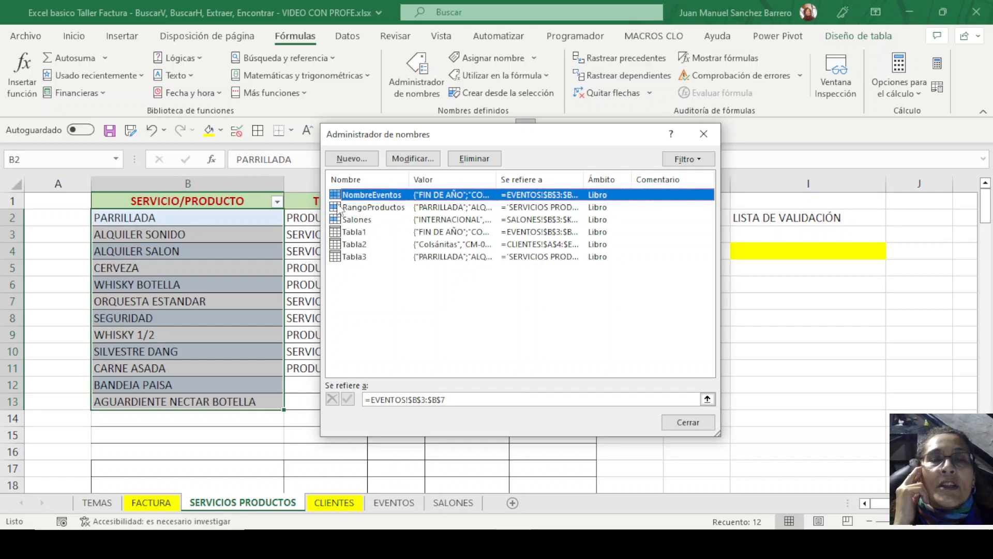
Review the table names Tabla1, Tabla2 and Tabla3 among the workbook's defined names
click(363, 232)
click(362, 244)
click(364, 257)
click(358, 246)
click(357, 232)
click(357, 244)
click(357, 257)
click(355, 244)
click(353, 232)
click(357, 244)
click(363, 257)
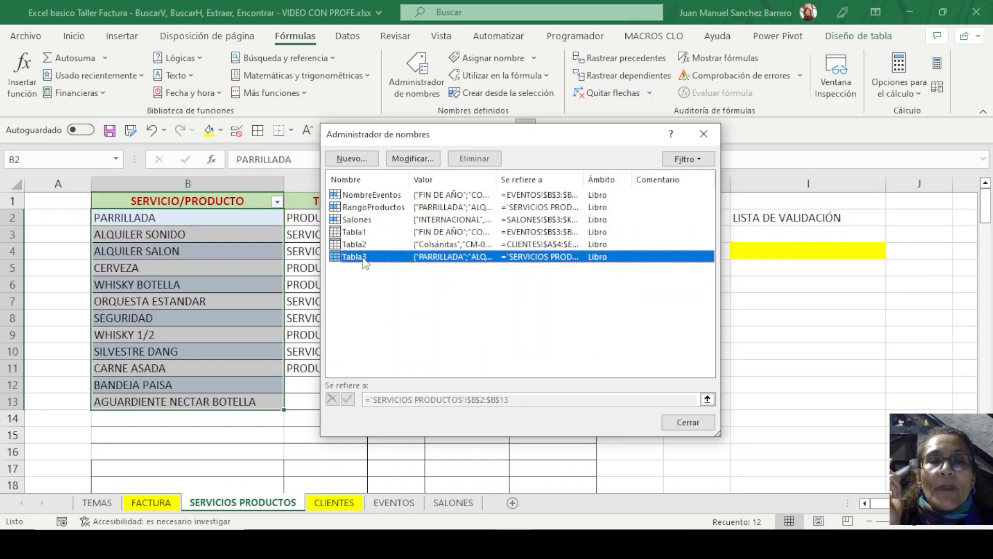
Resize the Valor and Se refiere a columns of the Name Manager so the complete cell references are readable
drag(496, 179, 586, 179)
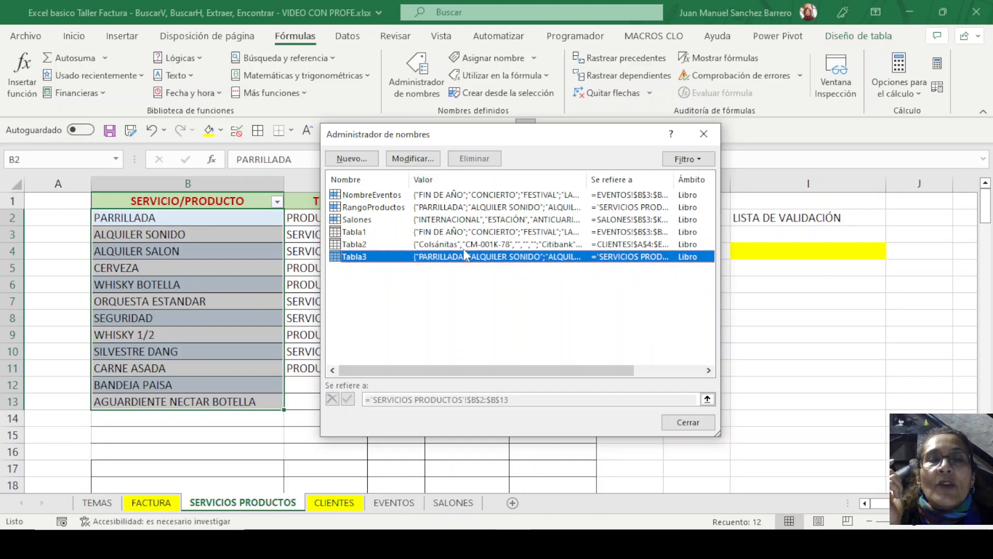
drag(583, 179, 516, 179)
drag(606, 176, 681, 179)
Inspect the cell reference of the name RangoProductos and delete that name from the workbook
click(357, 208)
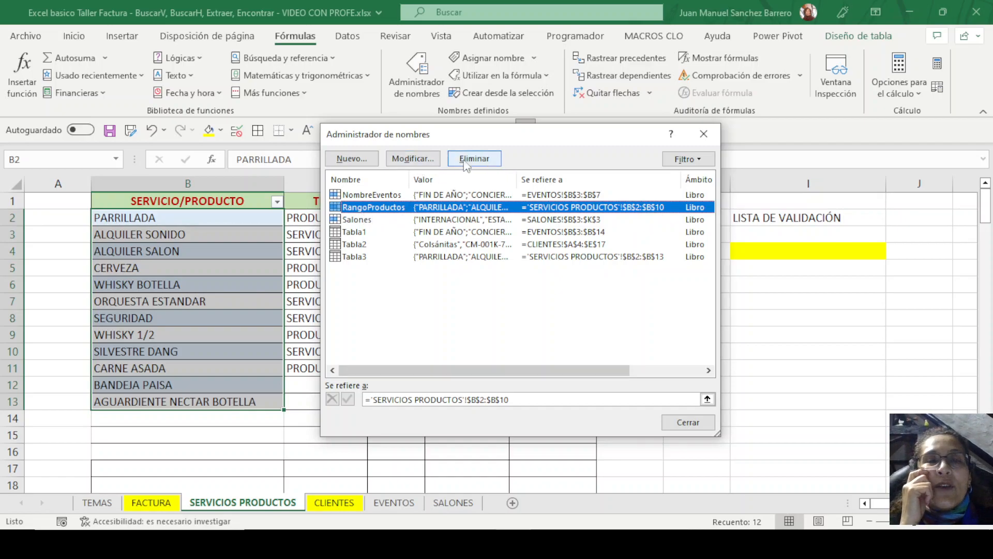
click(412, 159)
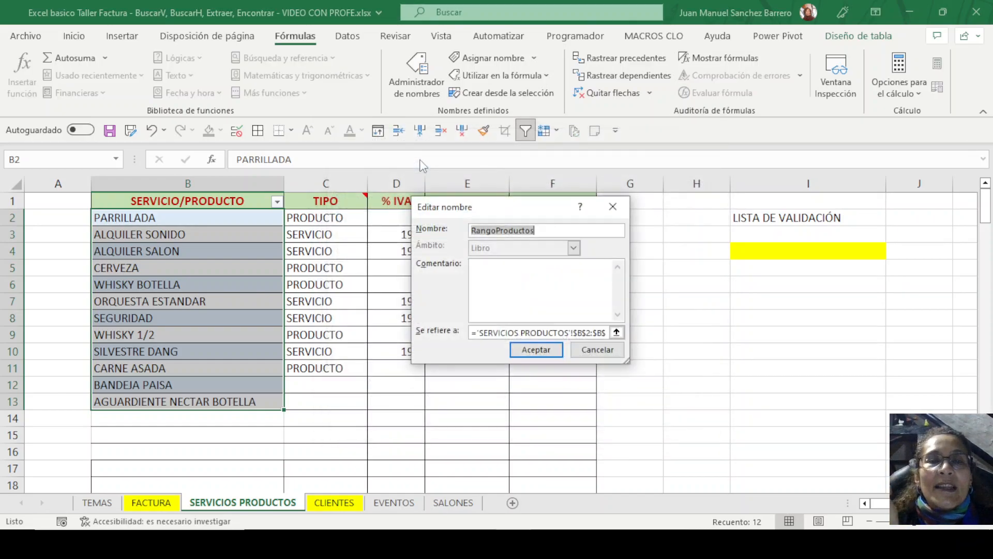
click(484, 333)
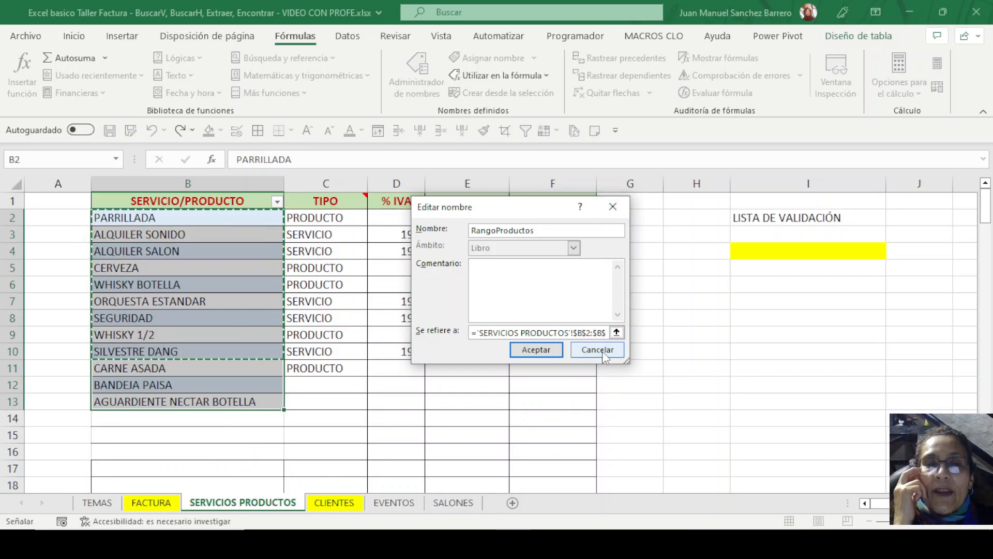
click(536, 350)
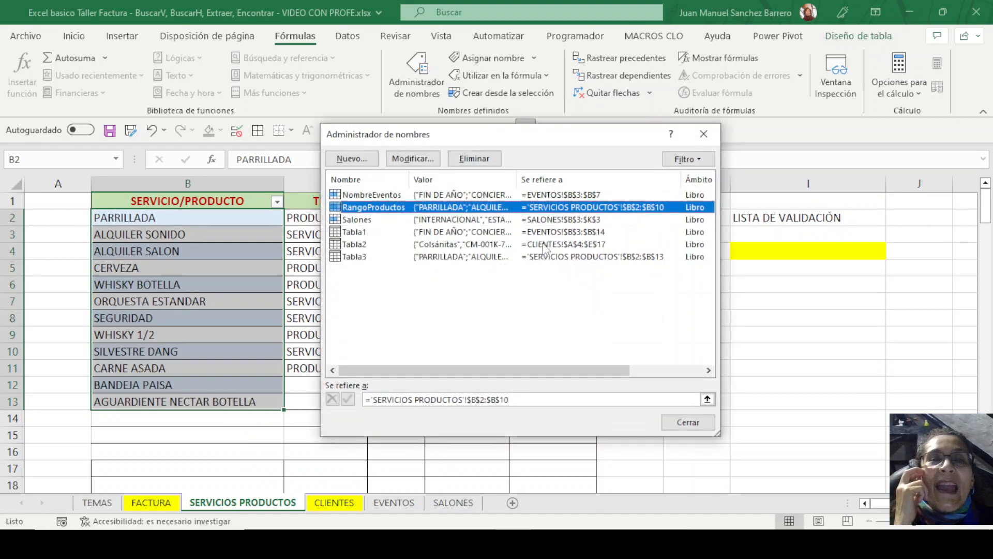
click(473, 159)
click(487, 315)
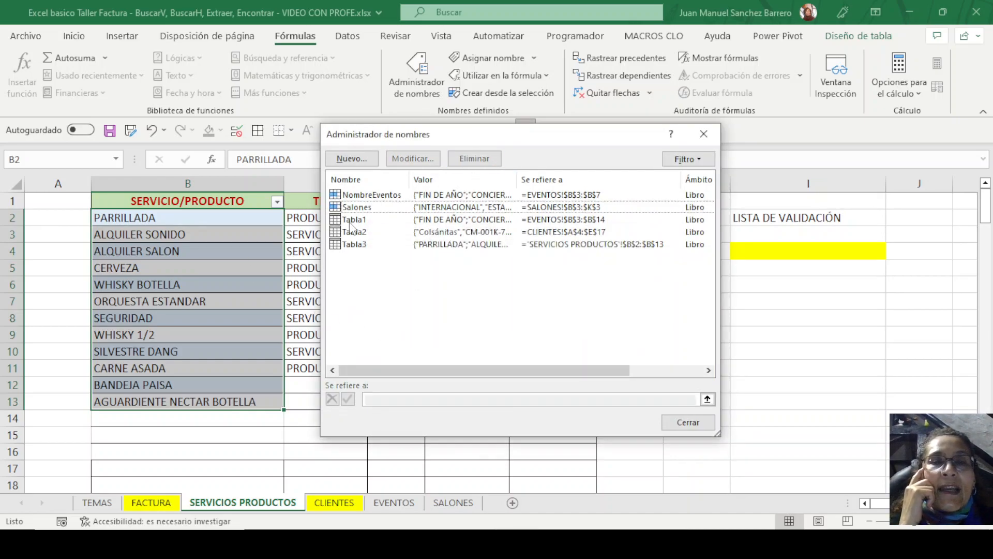
Rename the table Tabla3 as TablaProductos and close the Name Manager
click(356, 245)
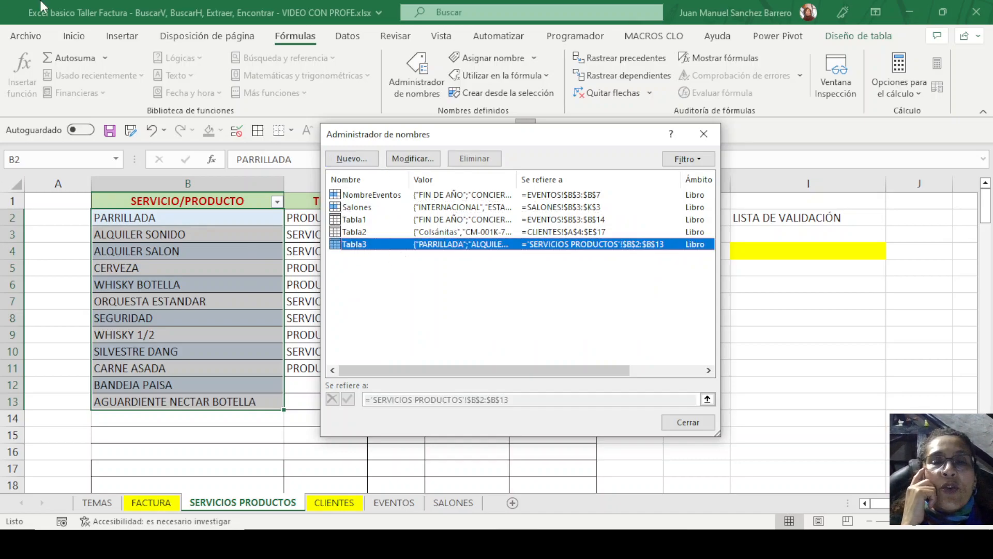
click(413, 158)
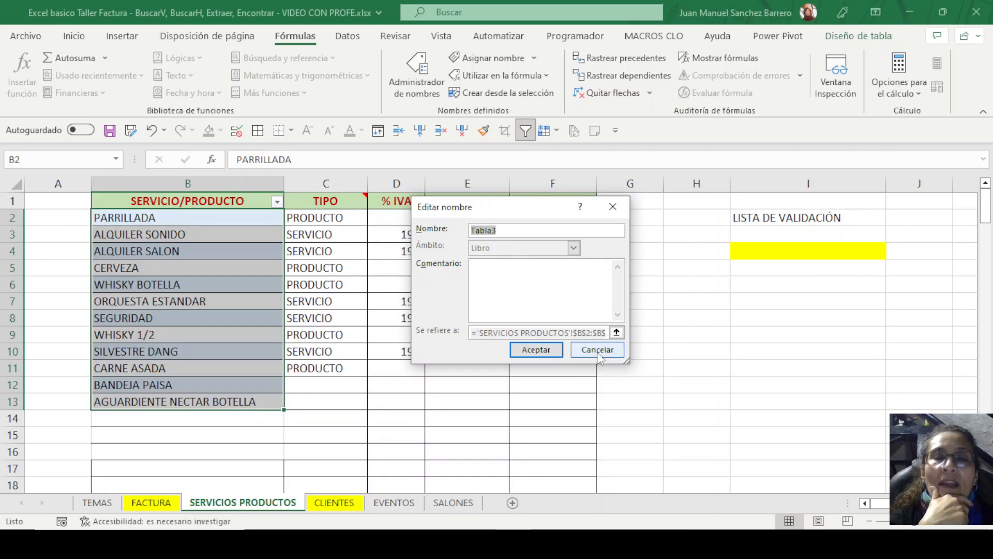
key(Caps_Lock)
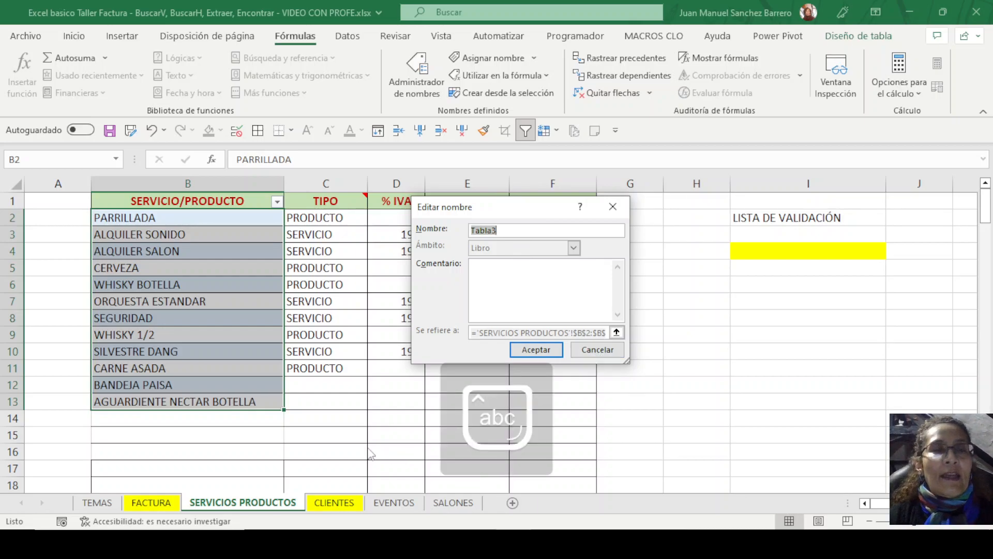
key(BackSpace)
key(BackSpace)
key(BackSpace)
key(BackSpace)
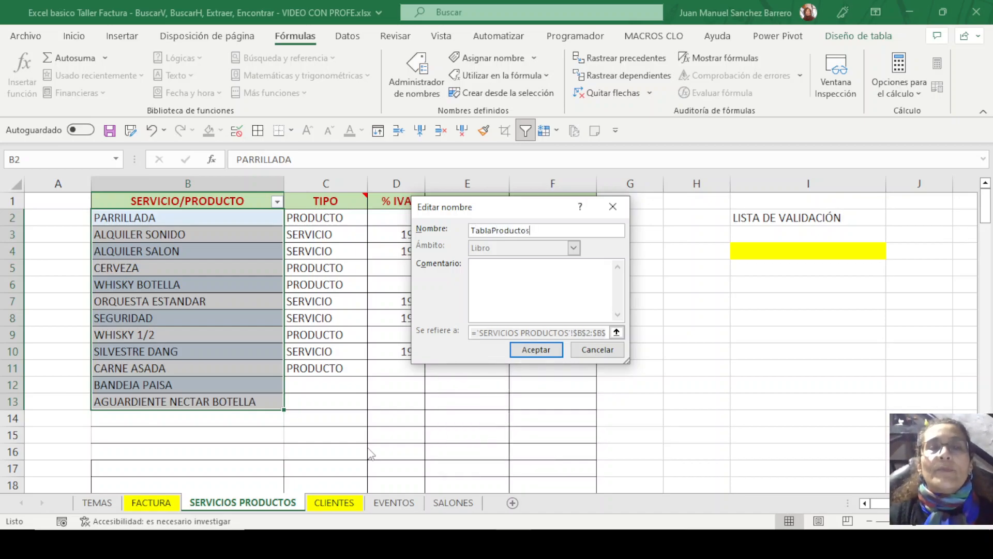
click(536, 349)
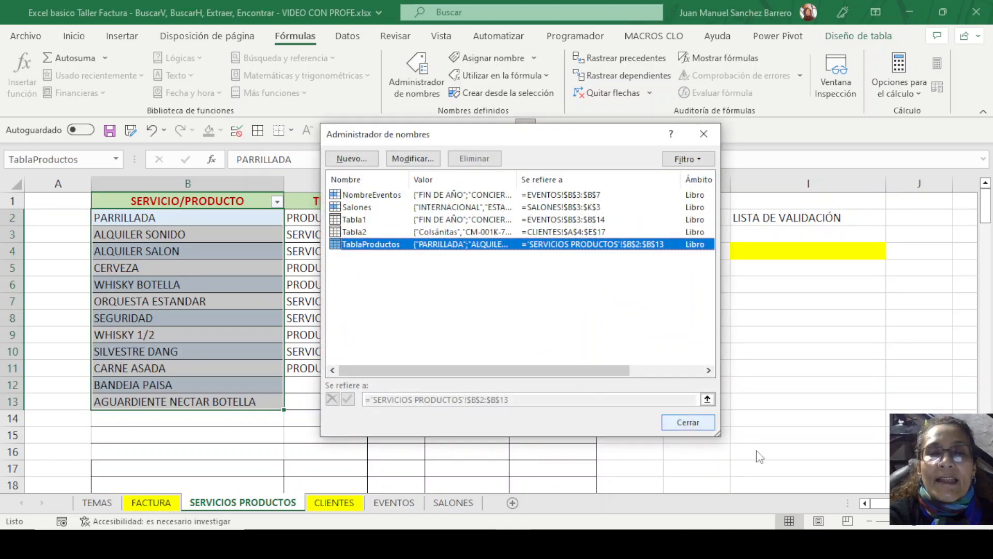
click(675, 429)
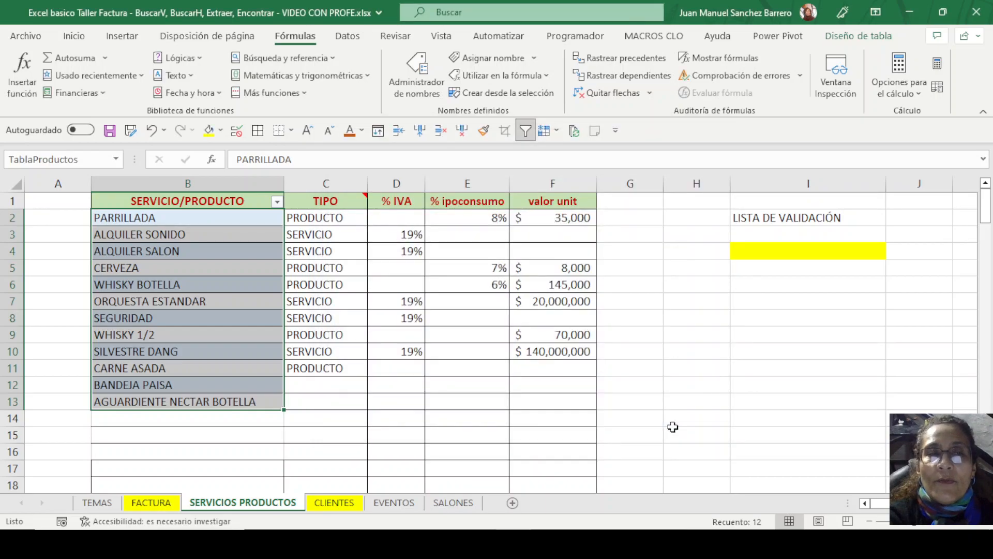
Compare cells inside the SERVICIO/PRODUCTO table with the TIPO, % IVA, % ipoconsumo and valor unit cells outside it
click(326, 352)
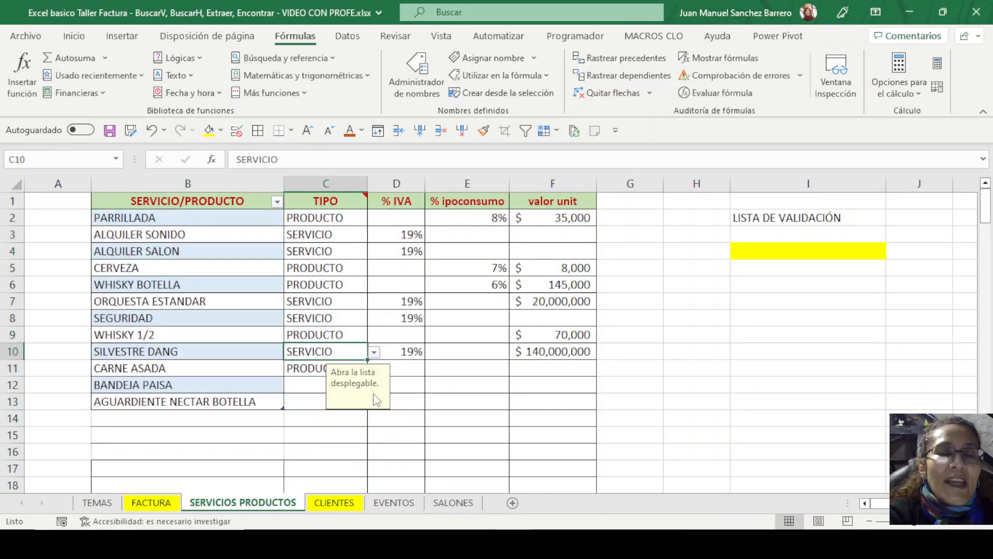
click(207, 352)
click(207, 251)
click(553, 335)
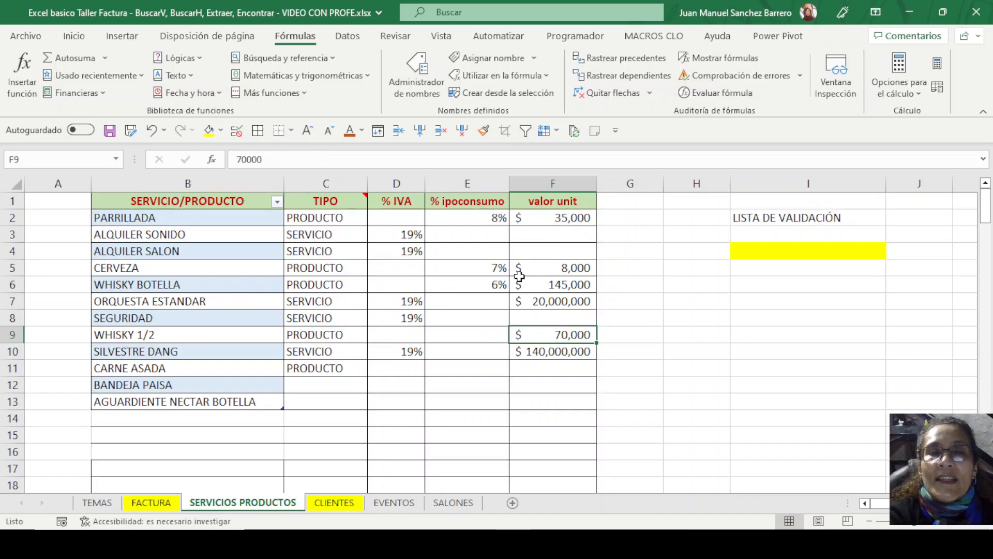
click(468, 268)
click(397, 251)
click(438, 334)
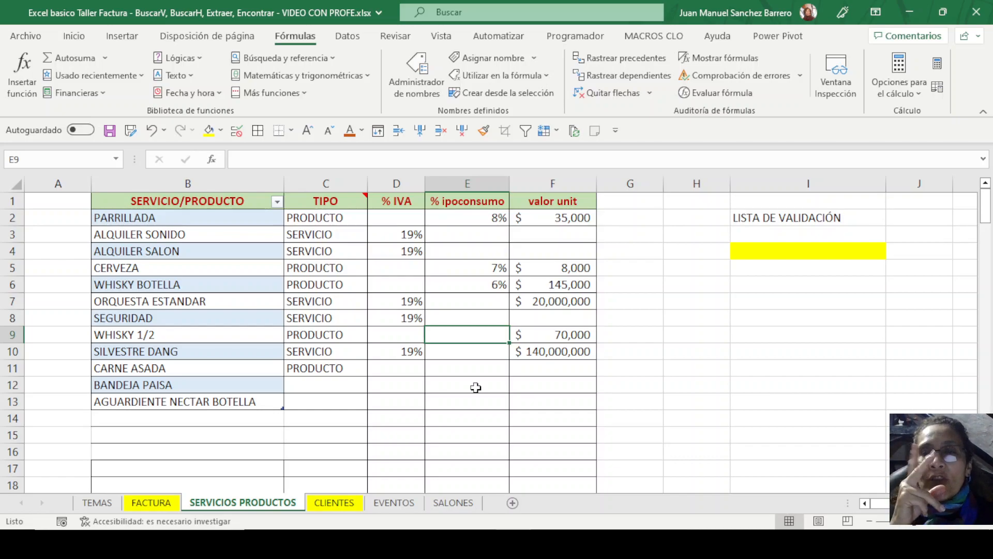
drag(365, 220, 553, 384)
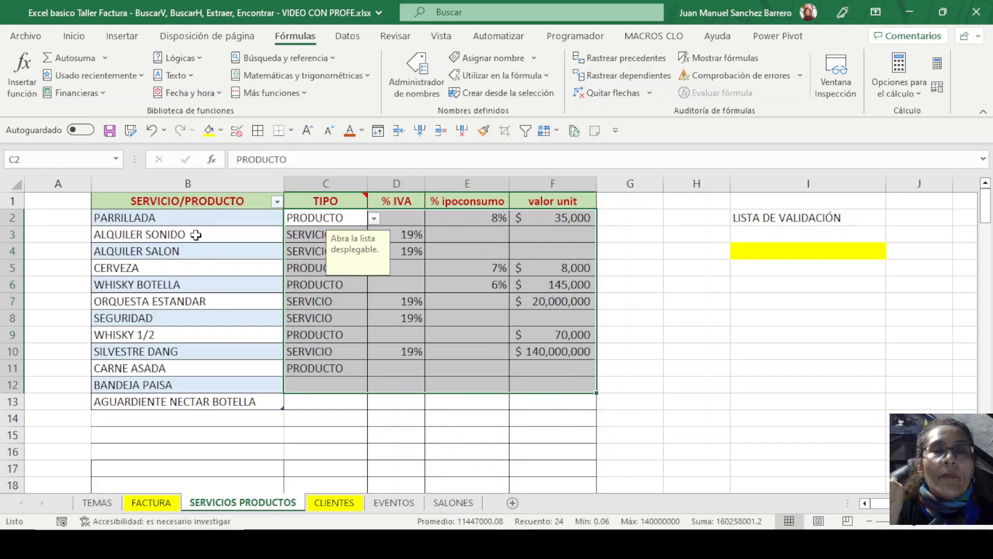
click(215, 302)
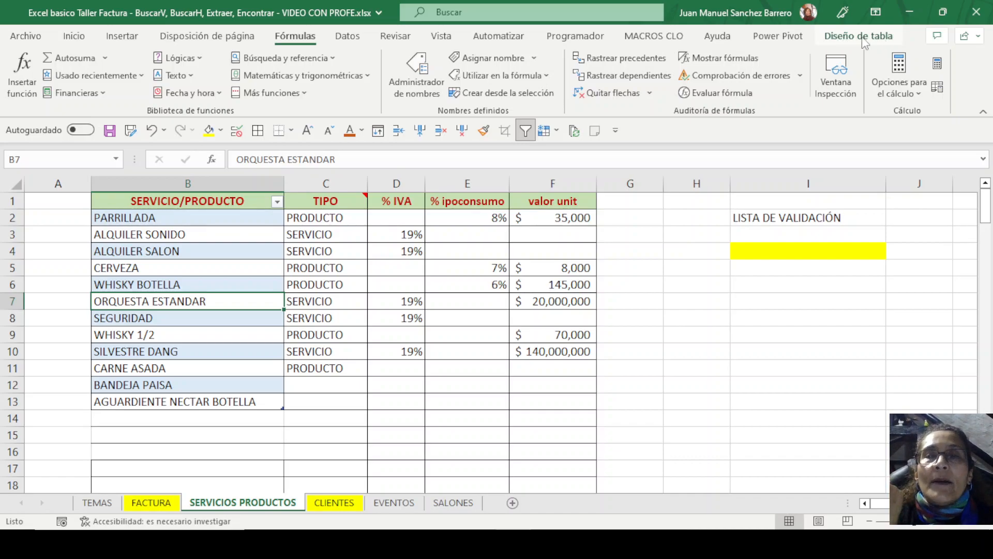
click(553, 267)
click(553, 351)
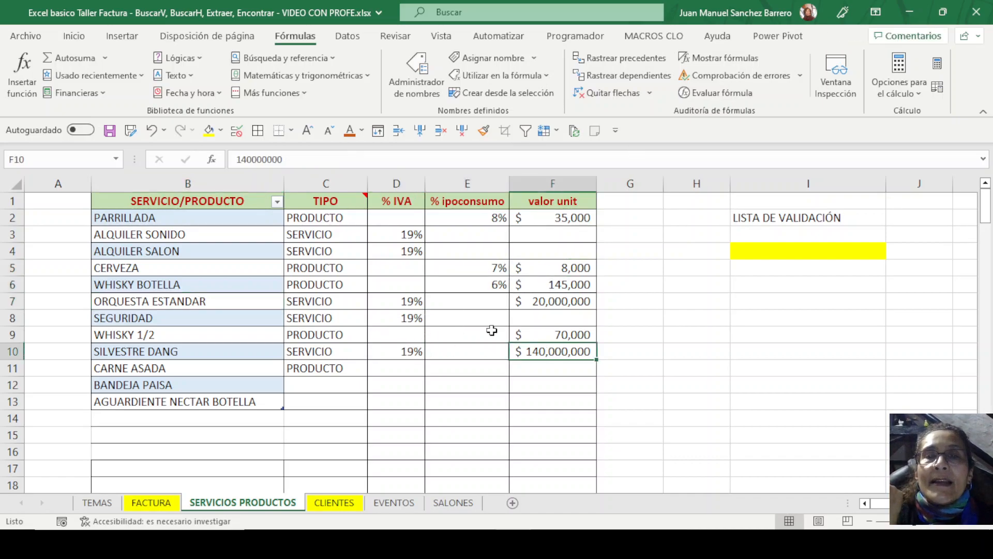
Compare cells outside and inside the SERVICIO/PRODUCTO table and check the table's name in its design properties
click(388, 289)
drag(550, 250, 552, 285)
click(438, 363)
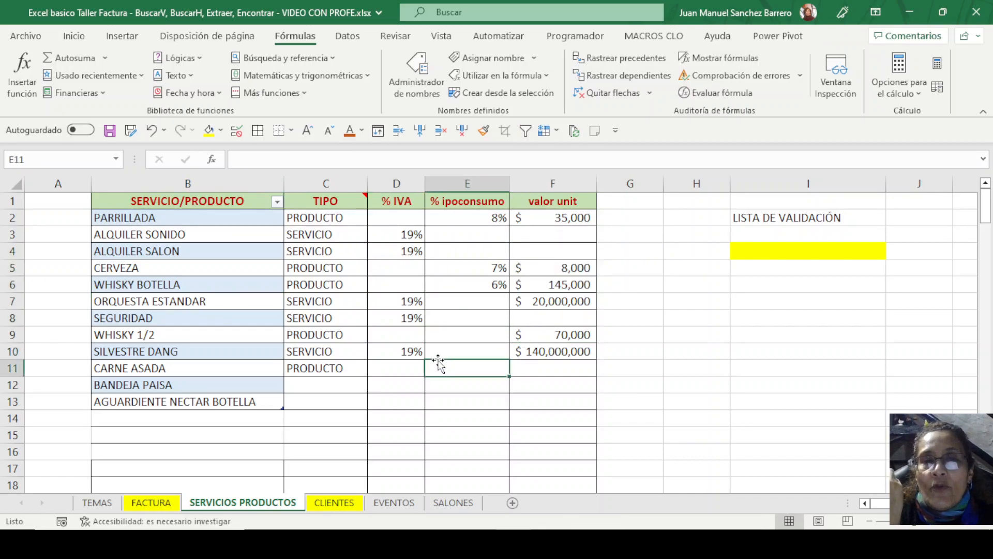
click(206, 313)
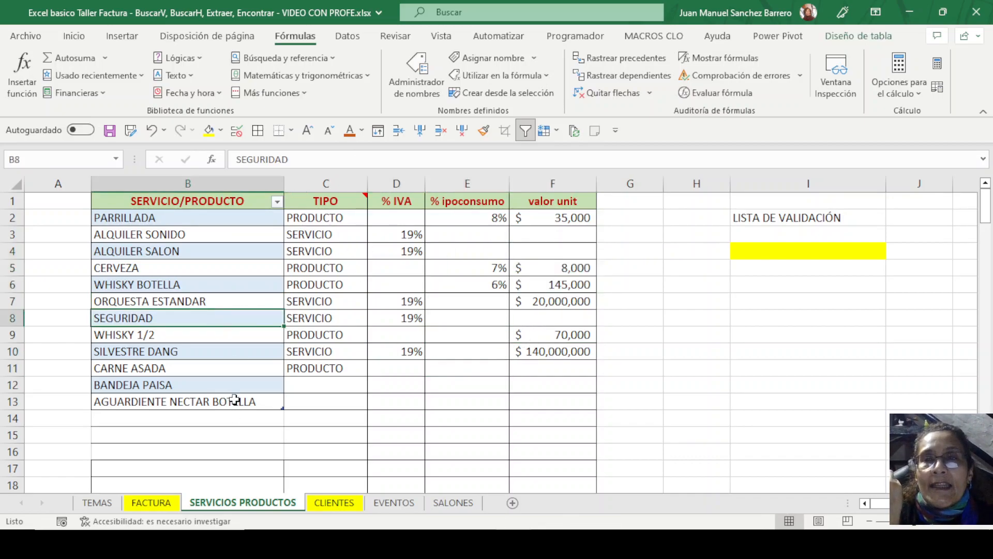
click(858, 35)
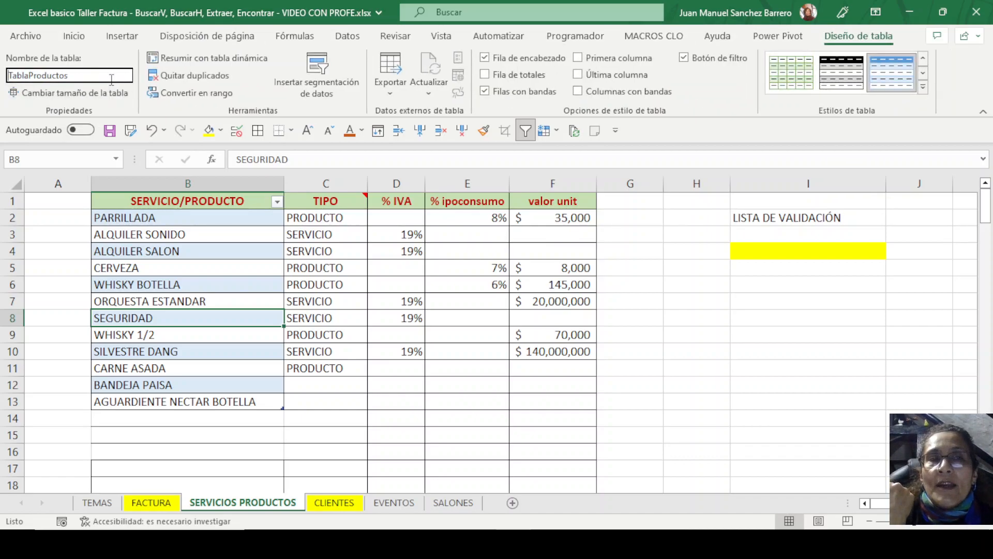
drag(70, 75, 2, 75)
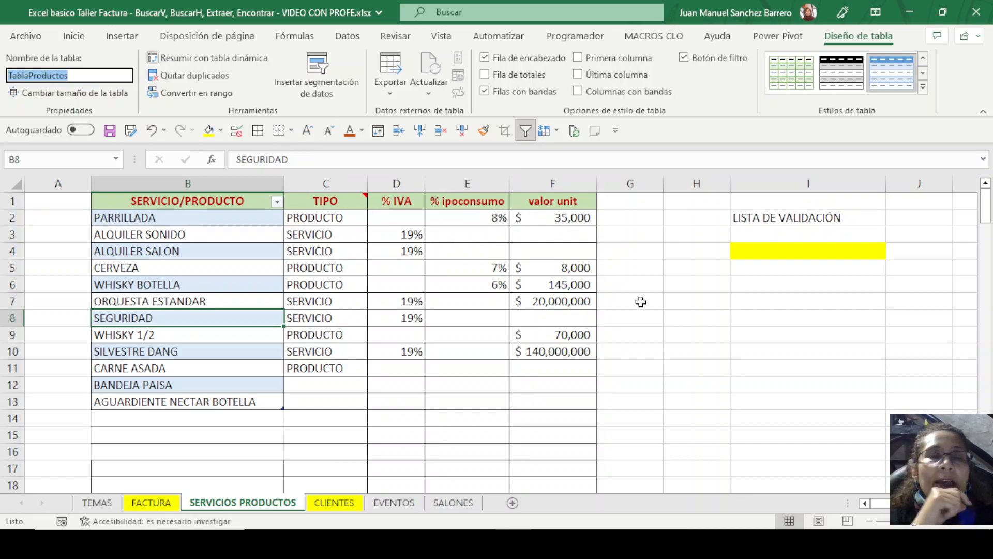
click(314, 338)
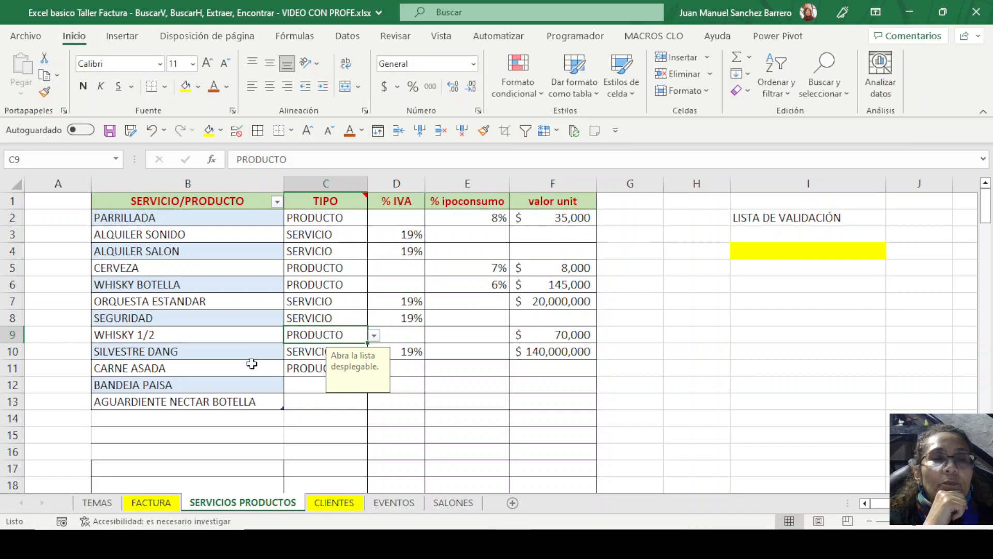
Select all product entries B2:B13 of the SERVICIO/PRODUCTO table and define the name RangoProductos for them
drag(209, 216, 209, 402)
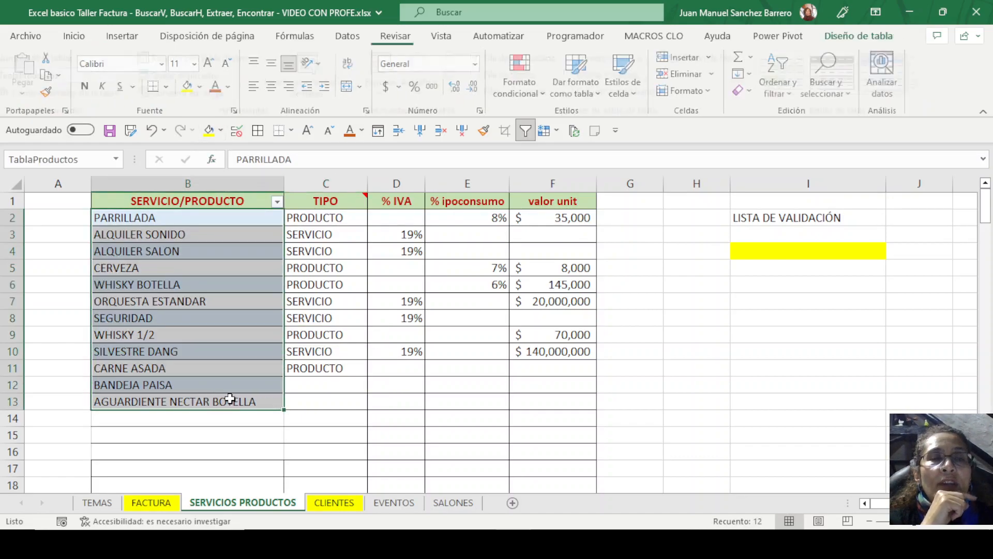
click(343, 369)
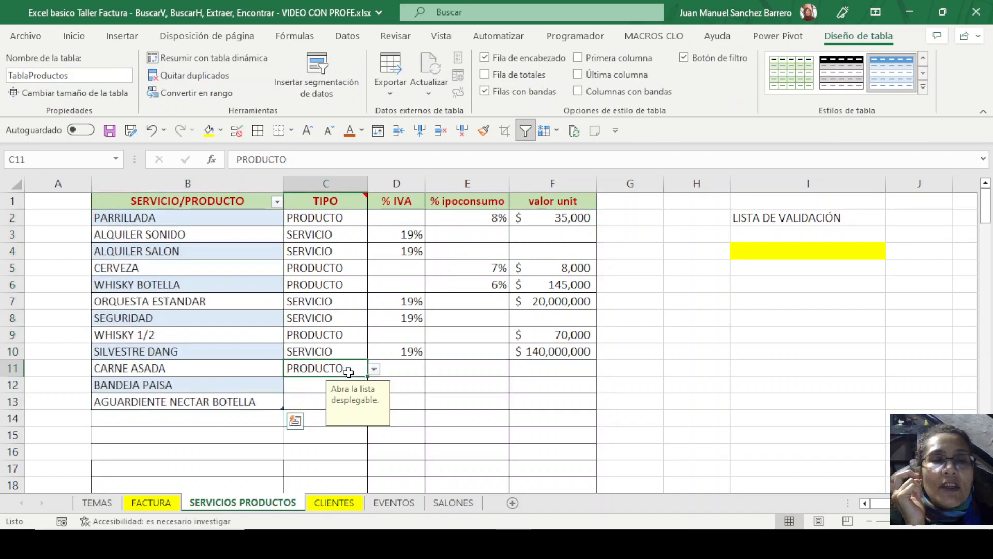
click(246, 404)
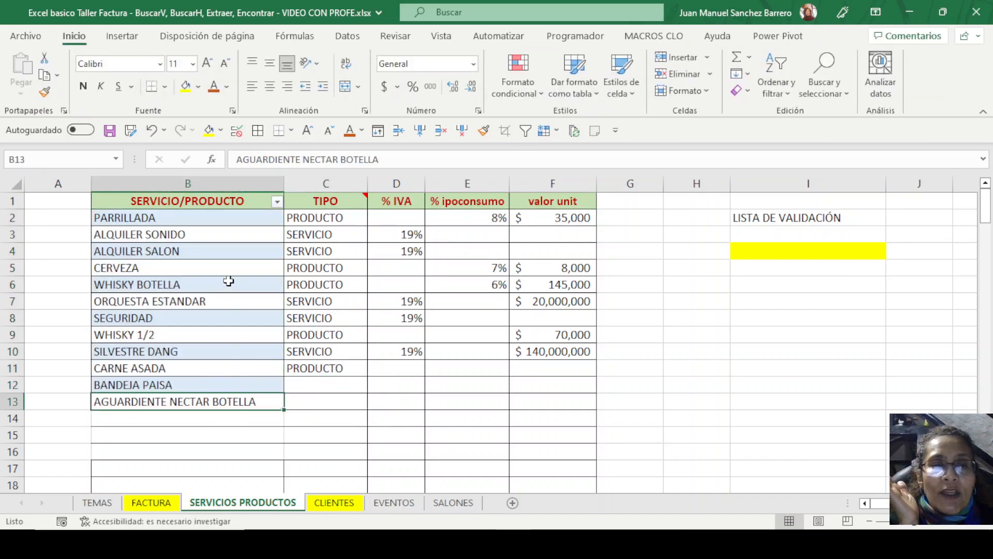
drag(210, 217, 216, 396)
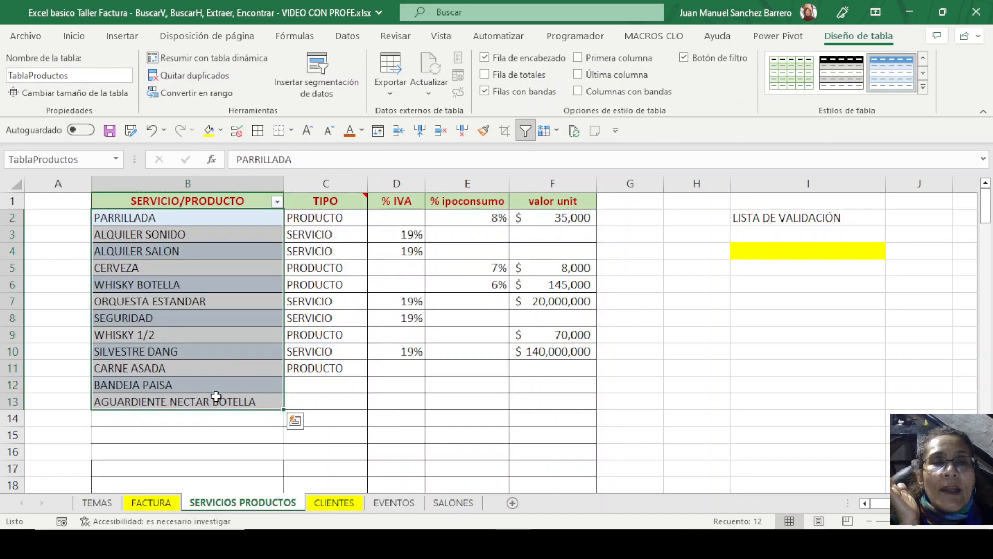
click(87, 163)
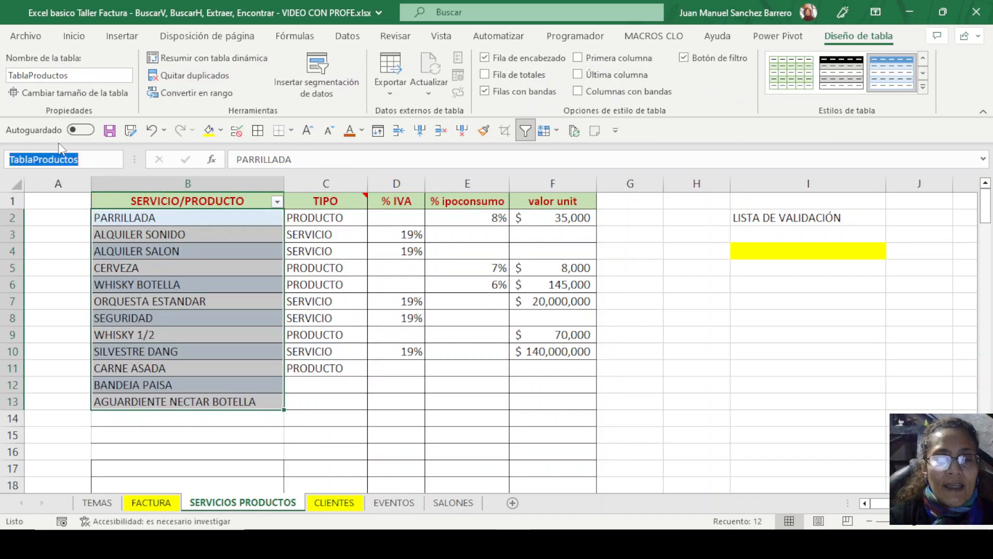
text(RangoPr)
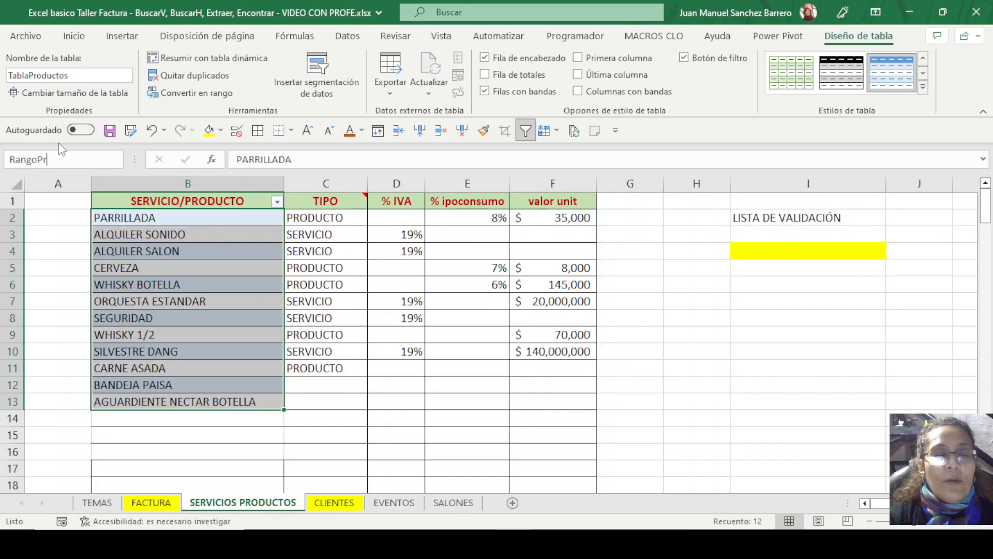
text(oduc)
key(Escape)
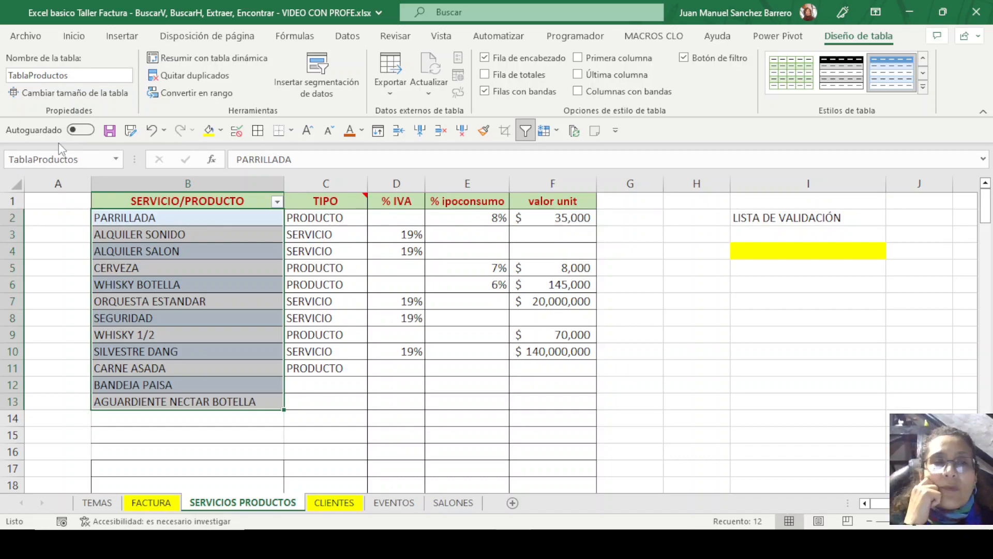
Review the workbook's defined names and go to the range of TablaProductos
click(116, 159)
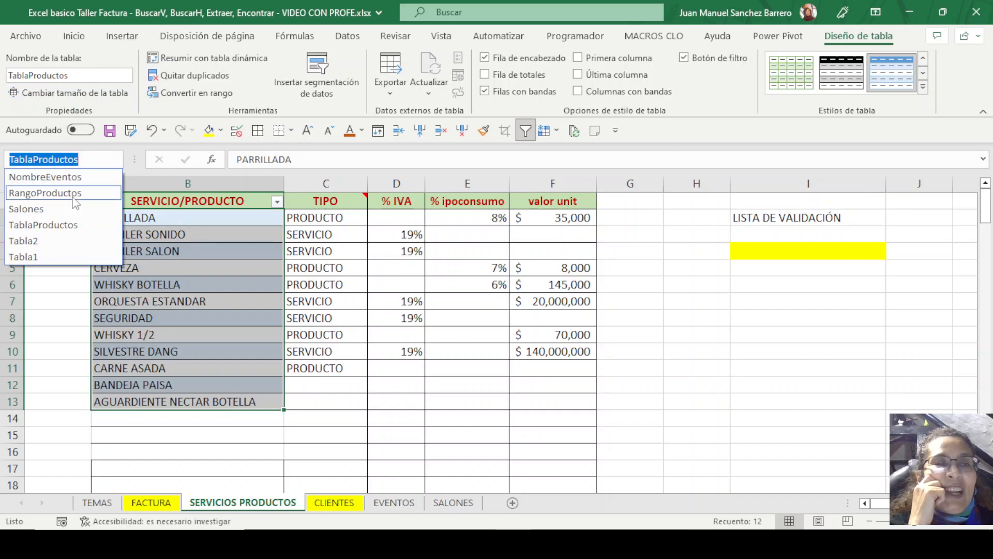
key(Escape)
click(117, 163)
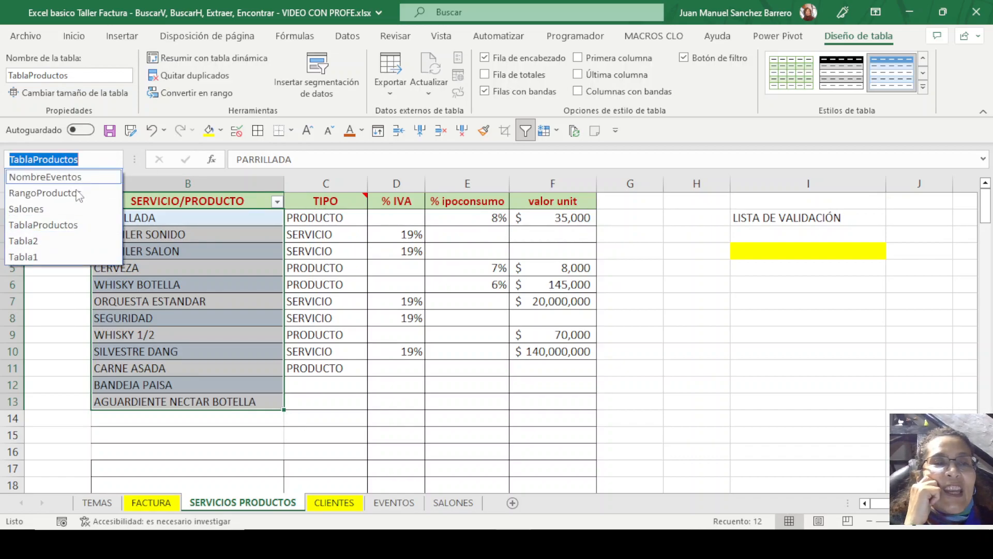
click(67, 222)
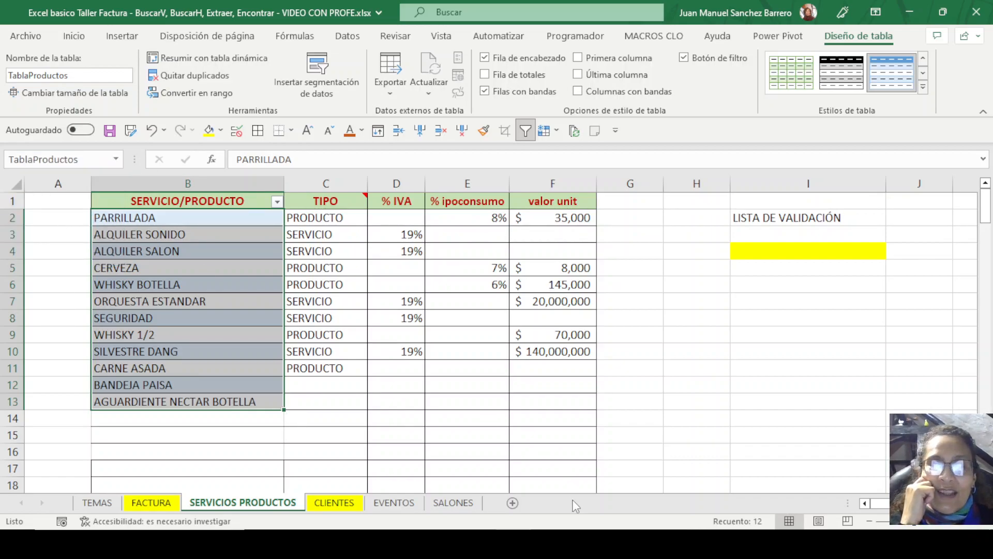
Review all the items offered by the validation list in cell I4 against the product column
click(824, 253)
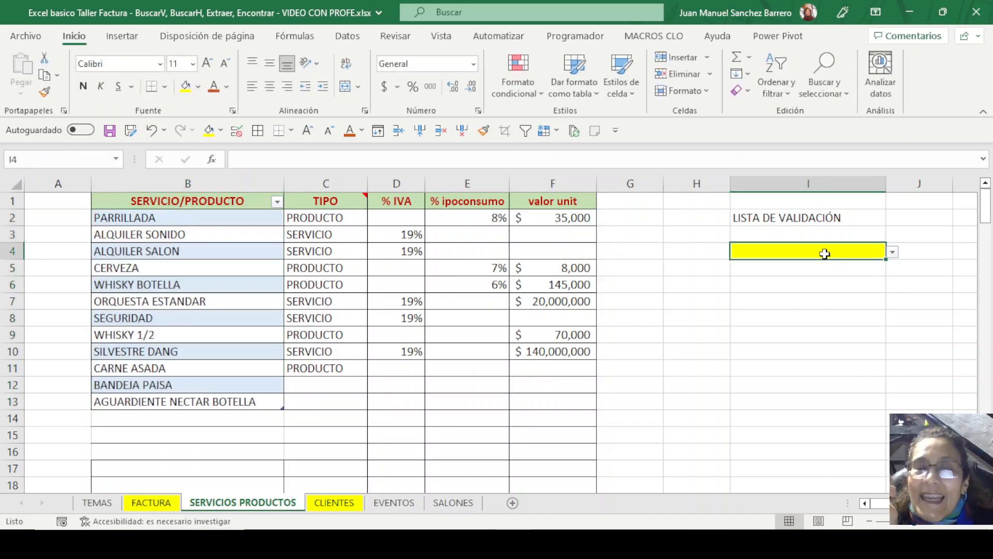
click(893, 252)
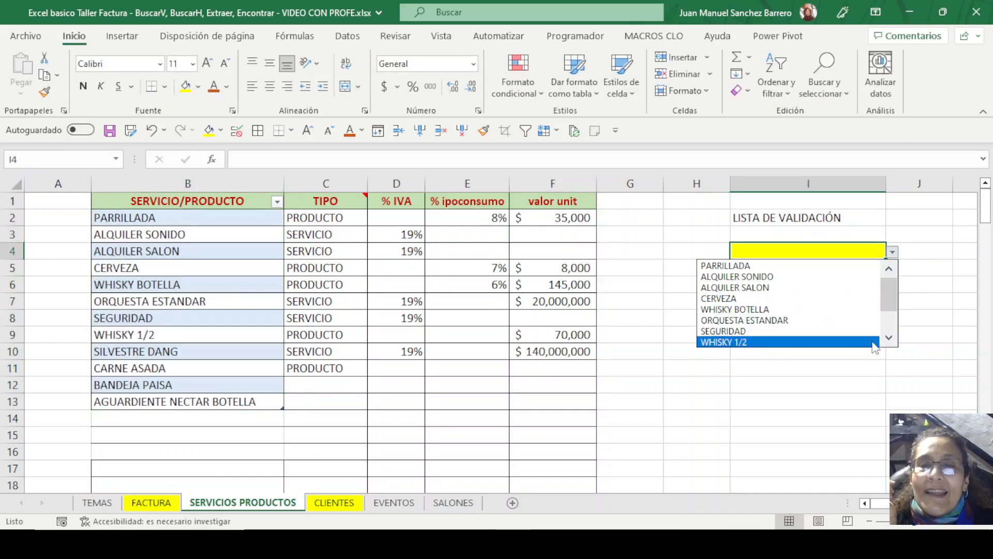
scroll(895, 339, down, 2)
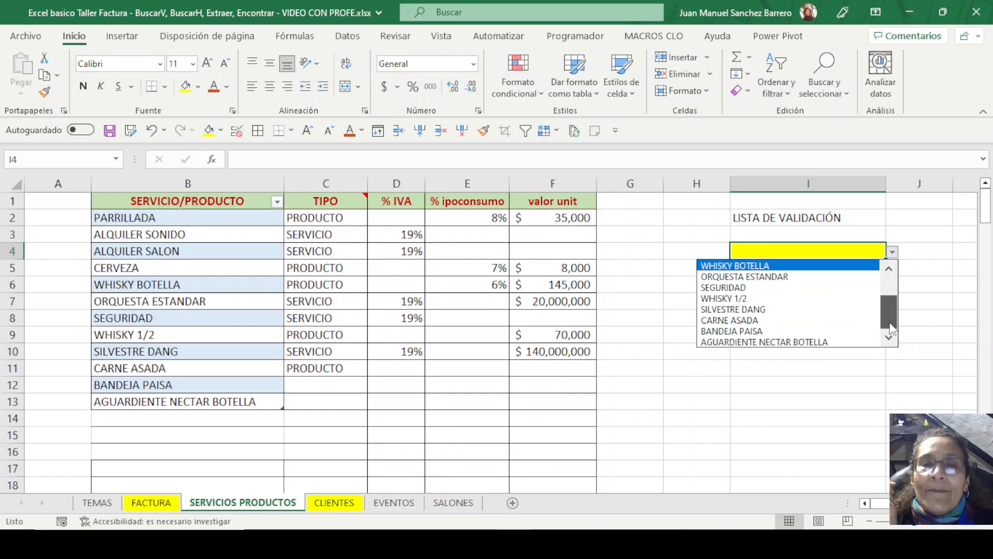
mouse_move(890, 327)
mouse_down()
mouse_move(887, 268)
mouse_move(889, 357)
mouse_move(890, 278)
mouse_move(890, 345)
mouse_up()
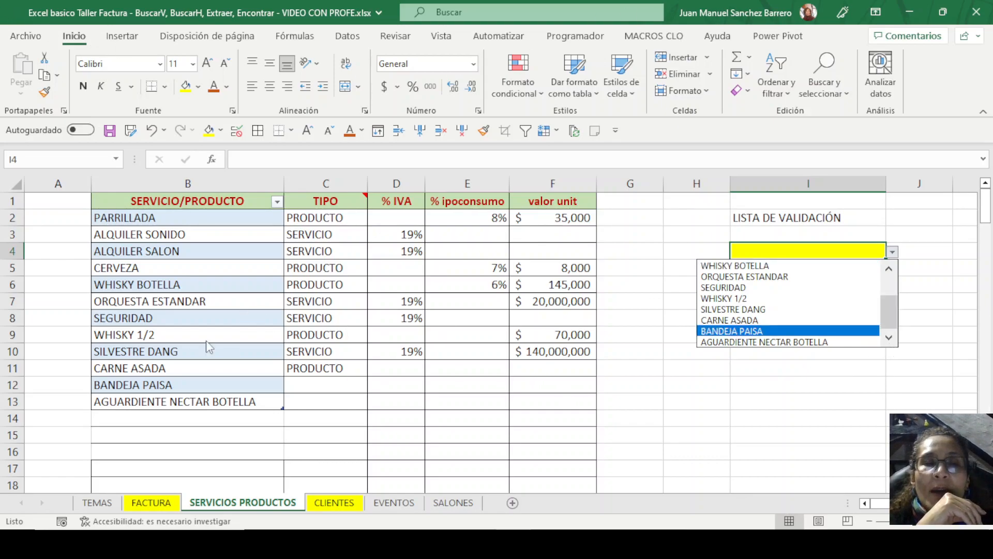
key(Escape)
click(214, 208)
click(223, 219)
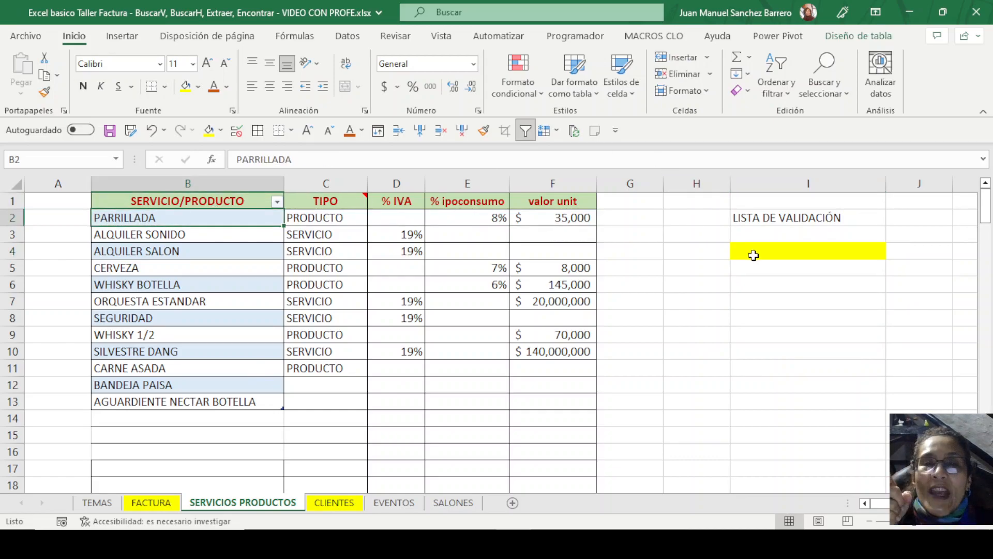
Inspect the data validation source of cell I4 and keep its settings
click(784, 255)
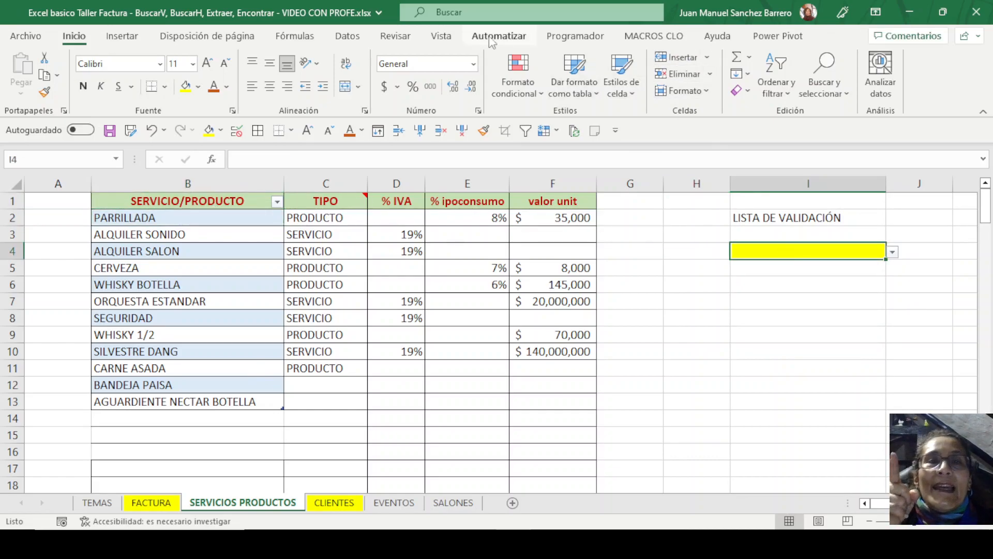
click(347, 35)
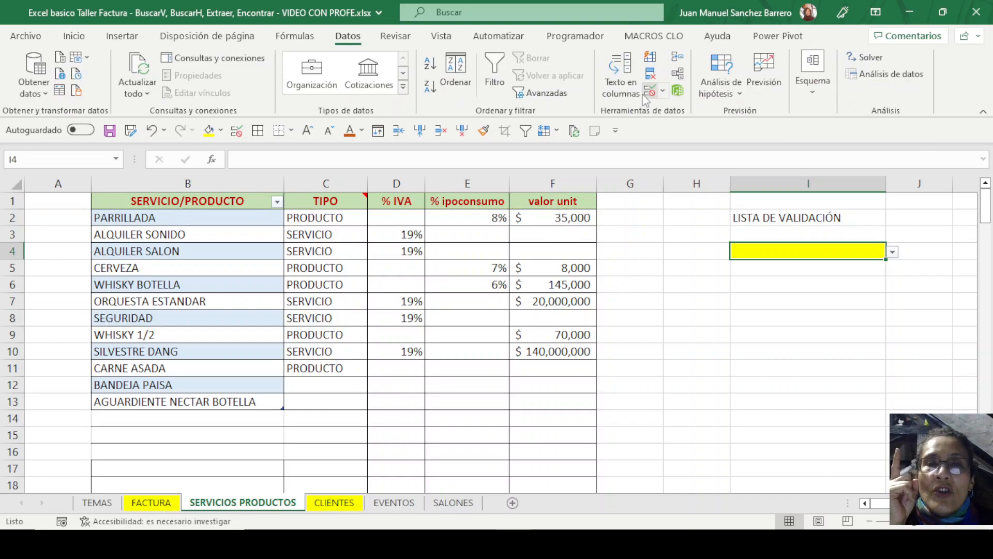
click(678, 90)
click(409, 203)
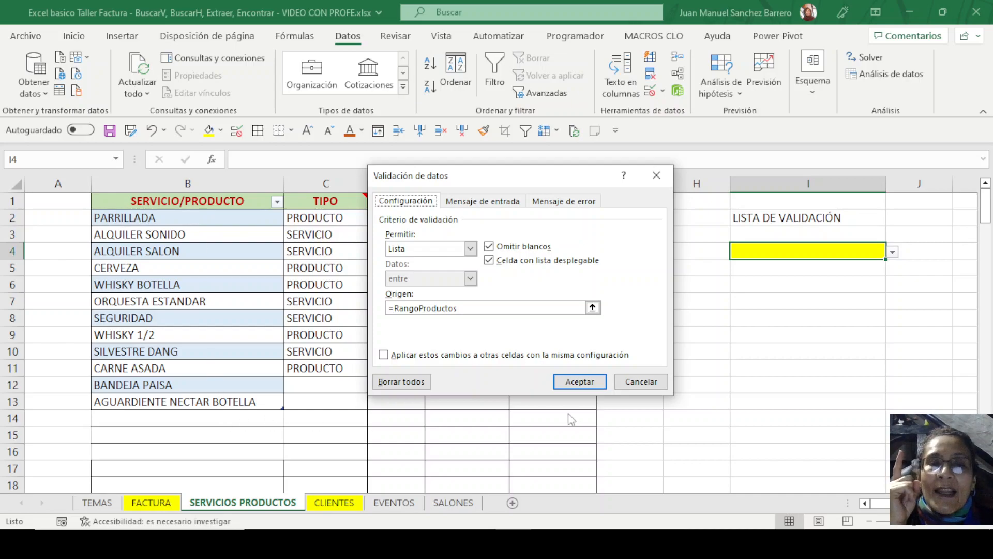
click(580, 381)
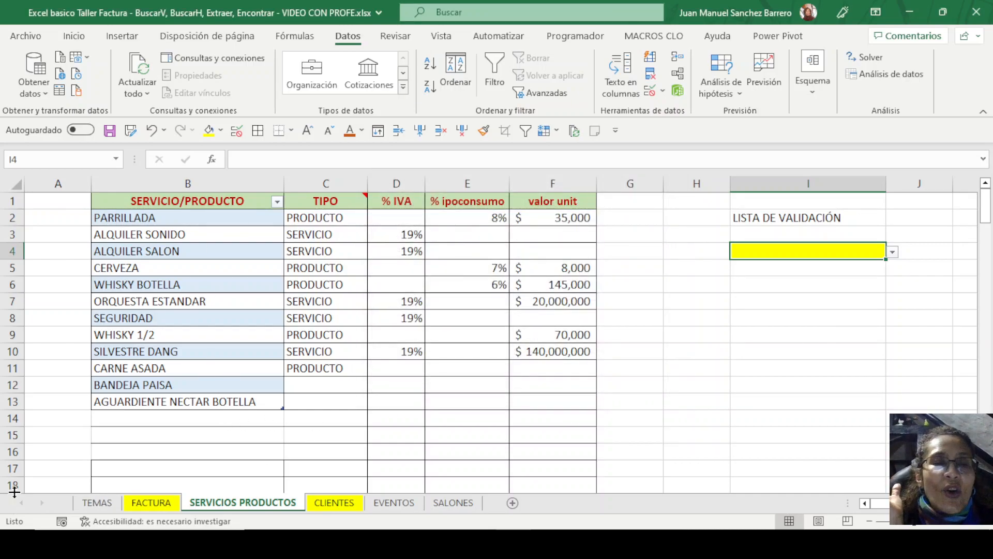
Add the product PICADA 10 PERSONAS in cell B14, directly below the last table entry
click(133, 418)
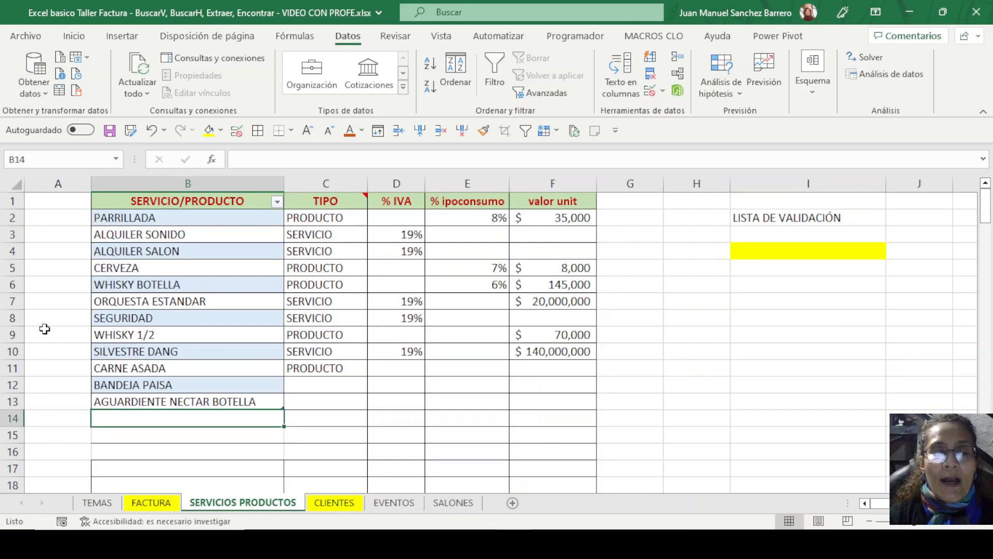
text(Picad)
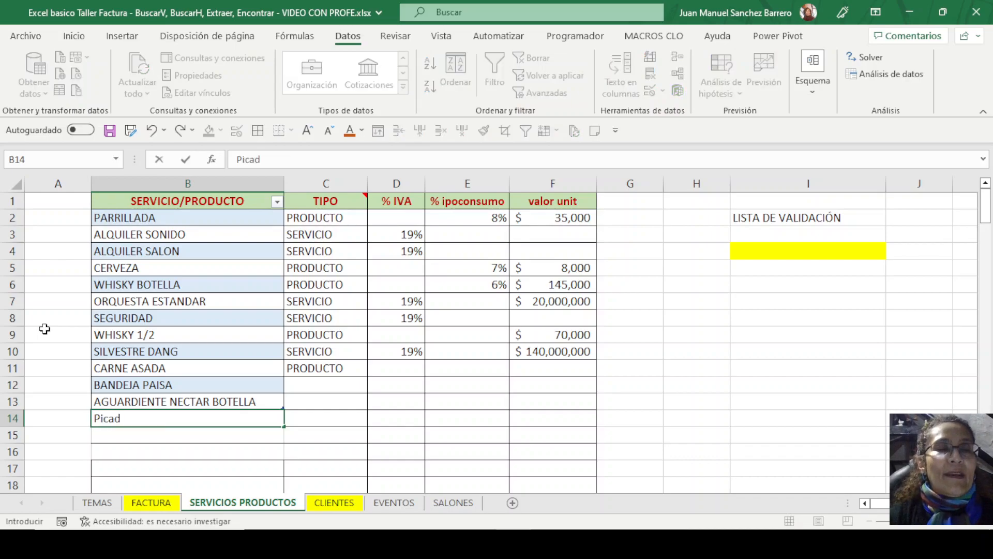
key(BackSpace)
key(BackSpace)
text(ICADA)
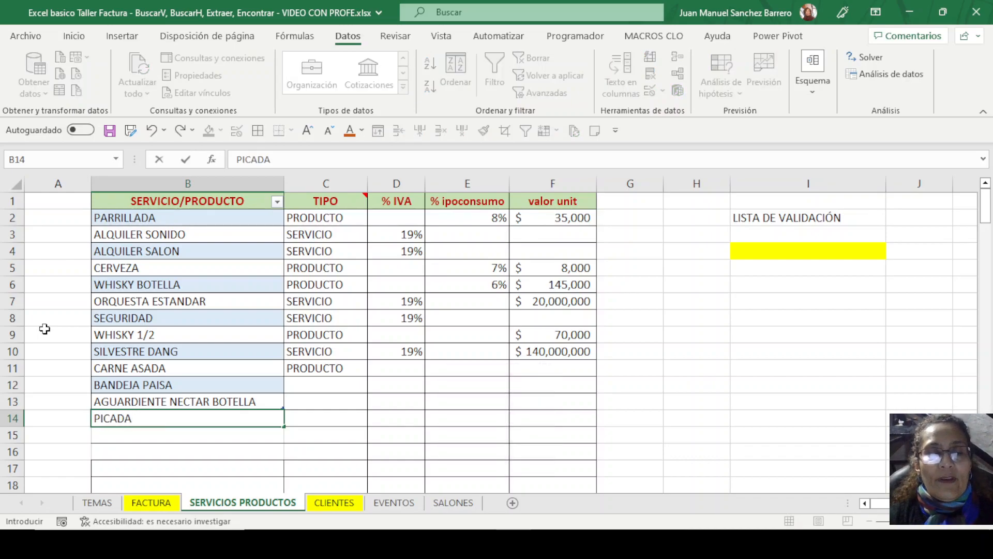
text( 10 PERSONAS)
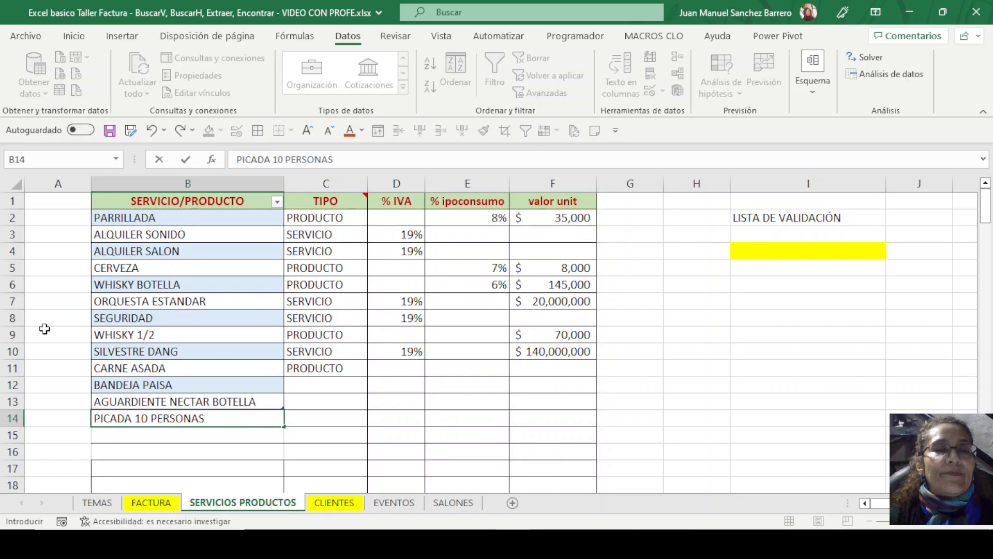
key(Return)
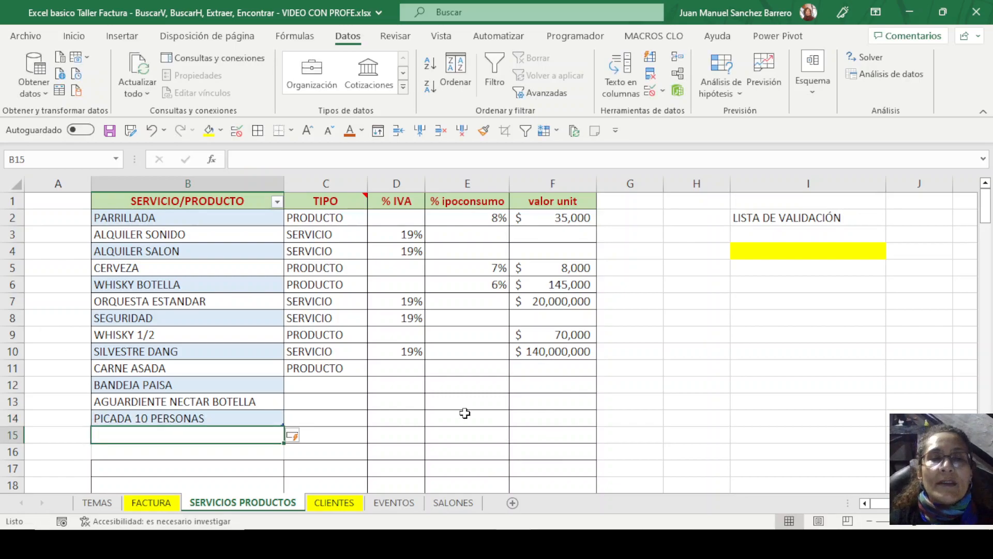
Check the validation list in cell I4 for the PICADA 10 PERSONAS item
click(807, 250)
click(893, 251)
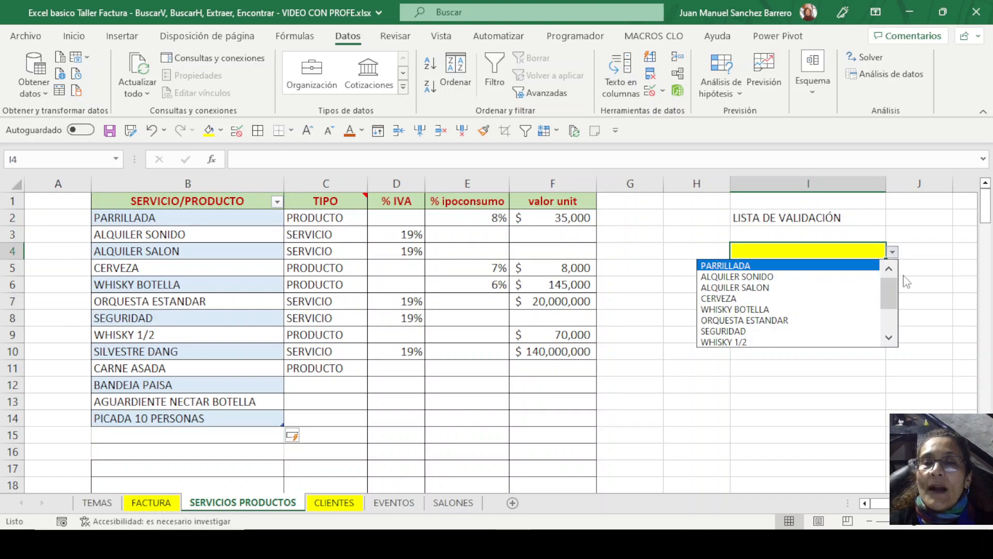
scroll(890, 295, down, 2)
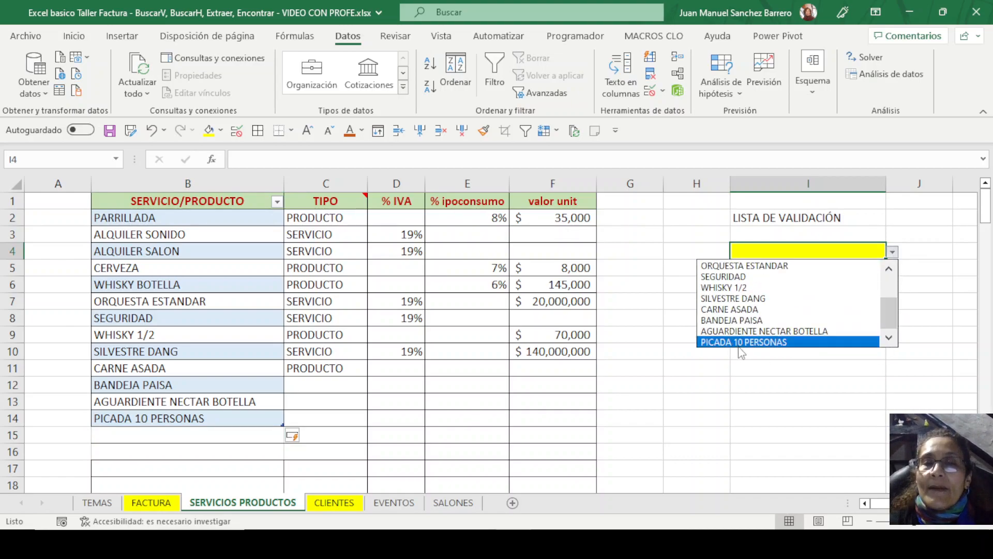
click(176, 422)
click(209, 404)
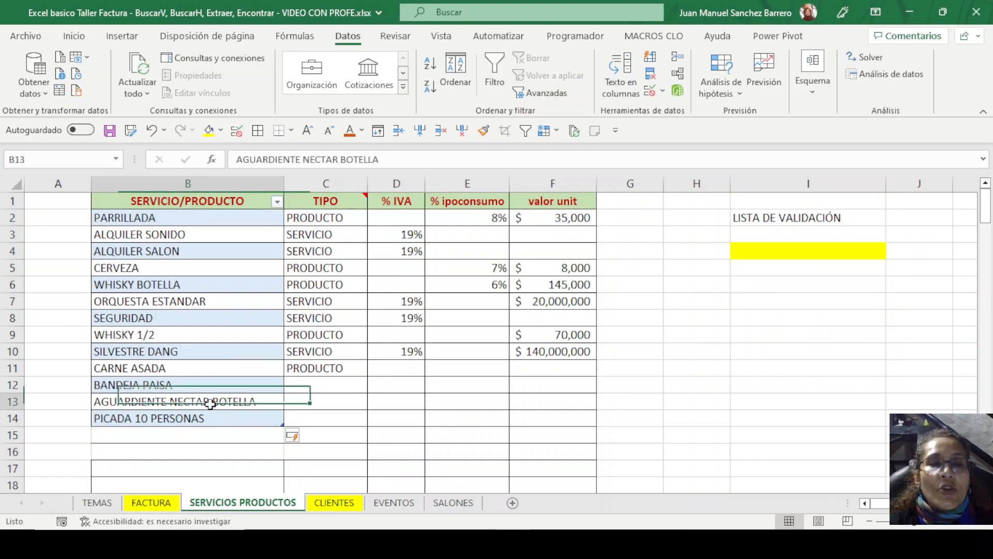
Review the name assigned to the product range B2:B14 and the list of names defined in the workbook
drag(215, 217, 226, 417)
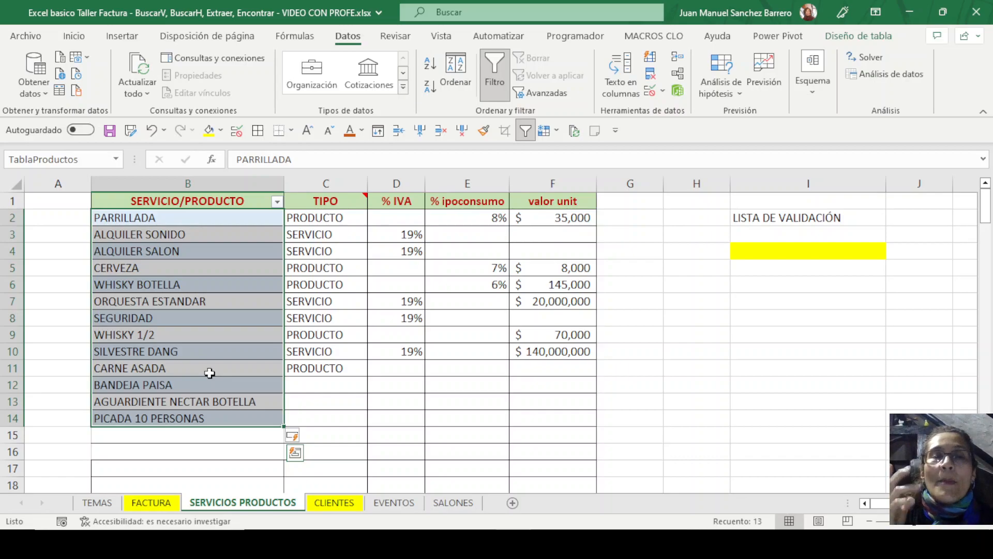
click(756, 251)
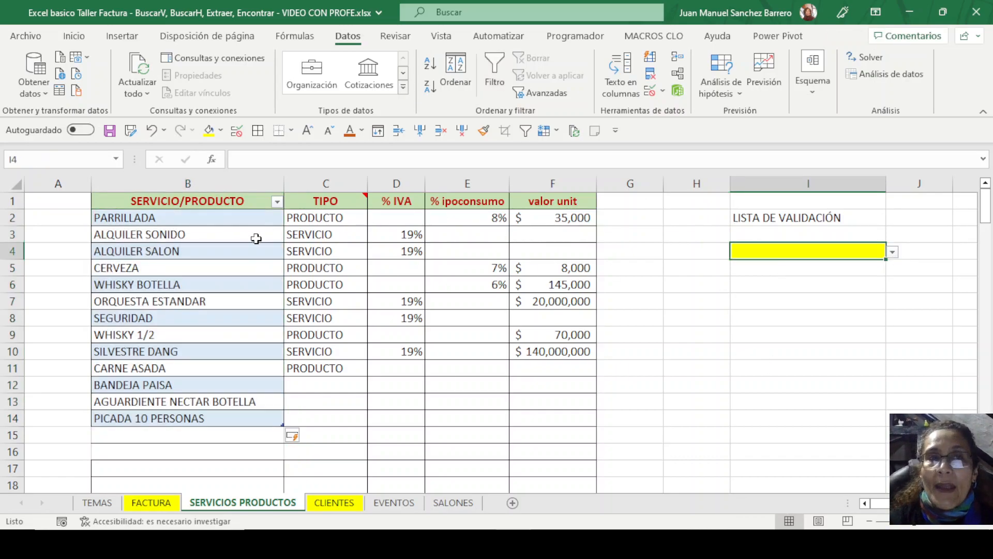
click(116, 159)
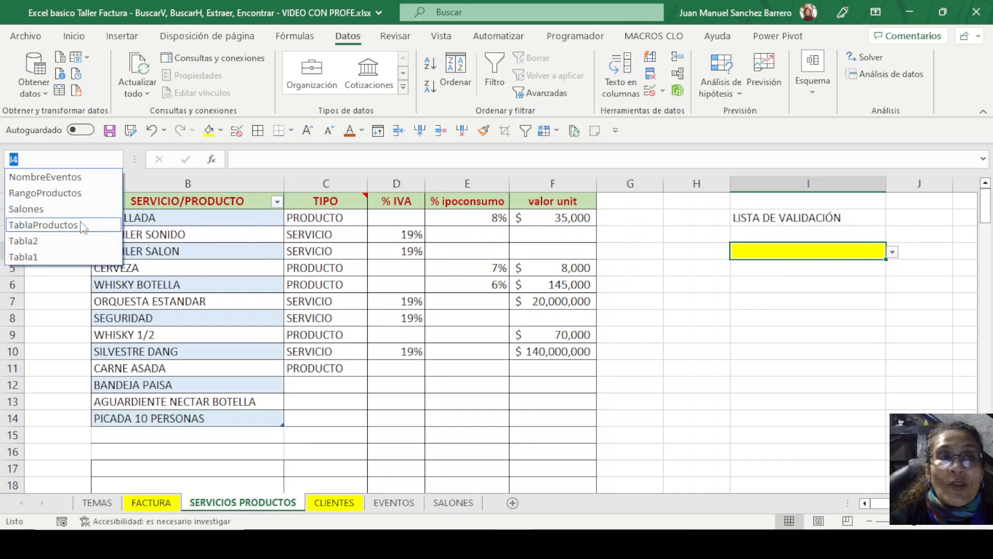
key(Escape)
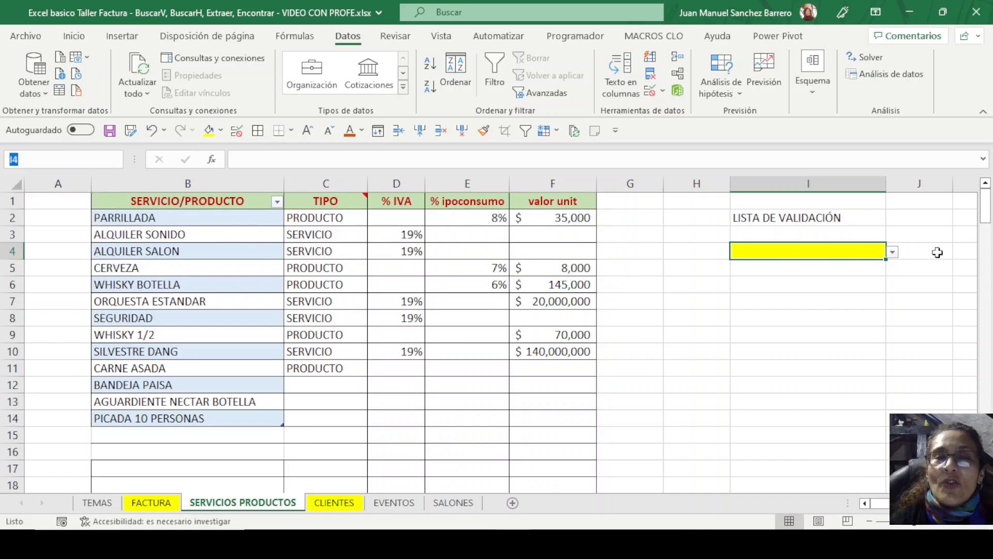
Try to use the table name TablaProductos directly as the source of cell I4's validation list
click(650, 90)
drag(395, 308, 419, 308)
key(Caps_Lock)
text(TablaProductos)
click(593, 384)
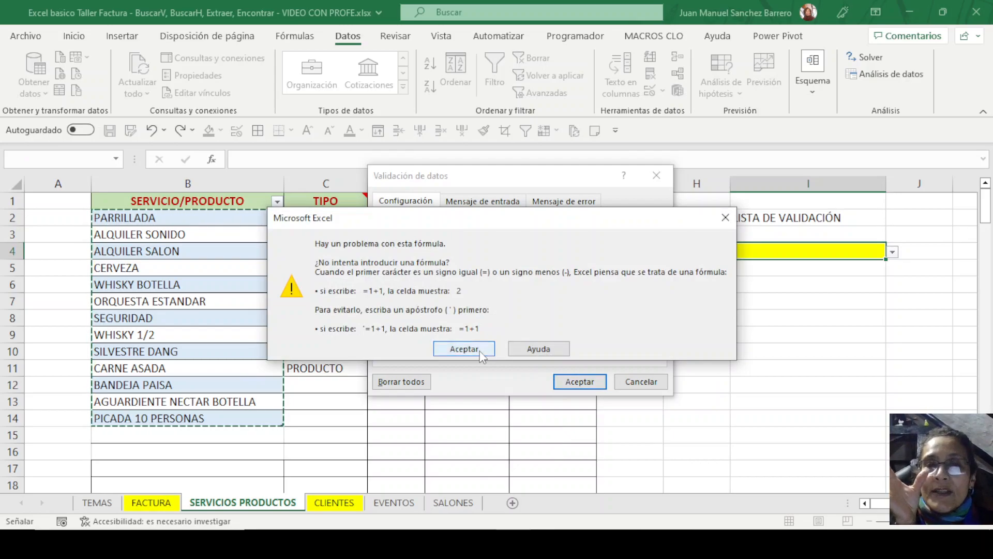
click(725, 217)
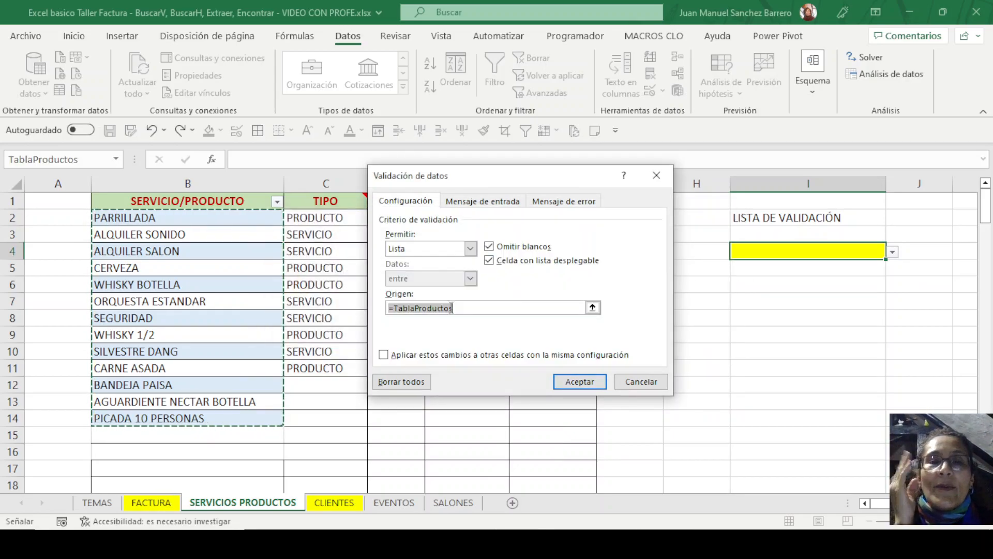
Set the source of cell I4's validation list to =RangoProductos
drag(414, 307, 395, 307)
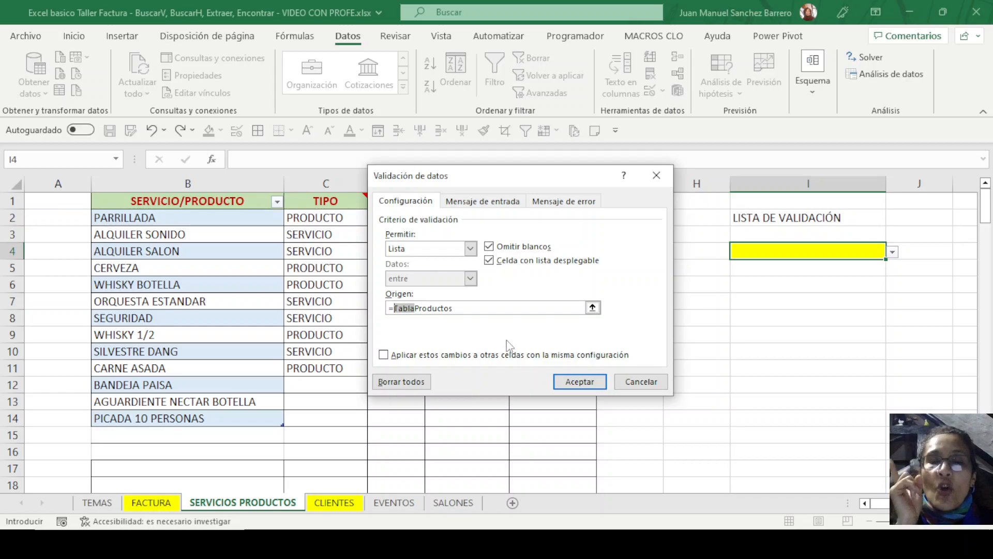
text(Rango)
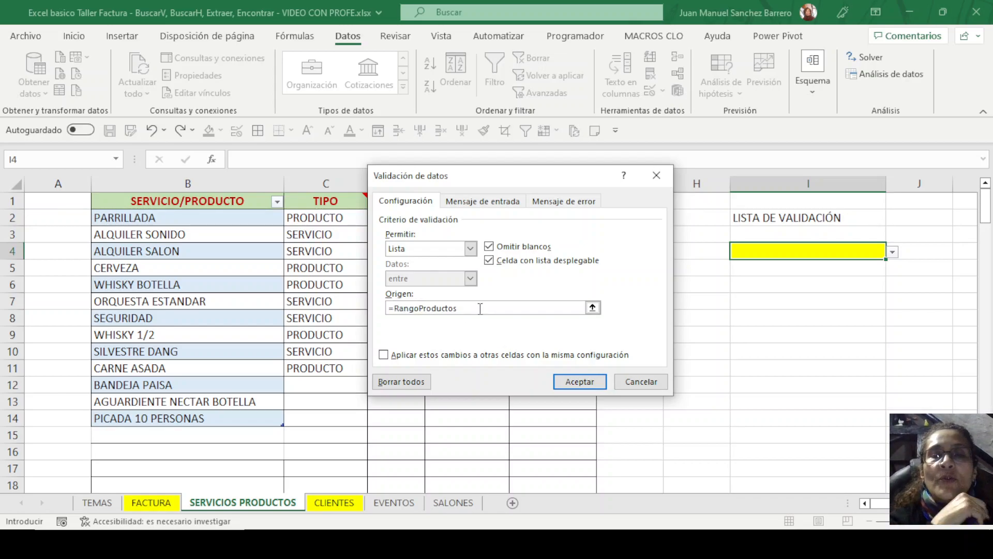
click(580, 381)
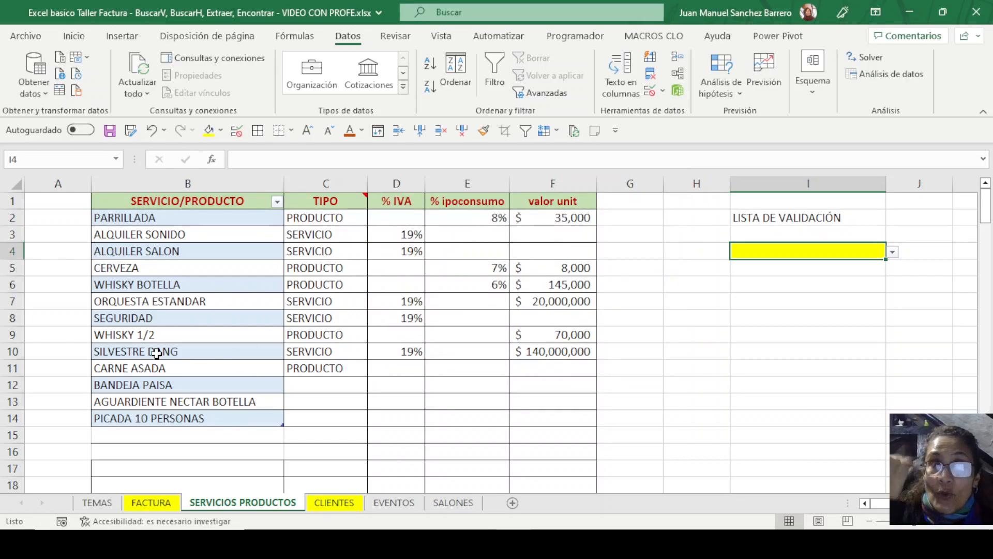
Compare the last table entry in cell B14 with the final items of cell I4's validation list
click(192, 420)
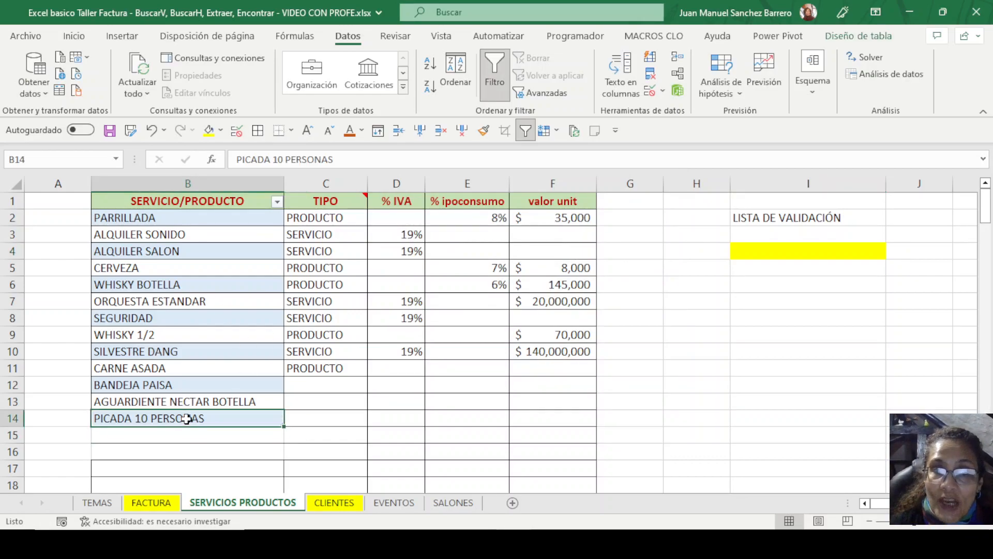
click(293, 425)
click(218, 401)
click(218, 417)
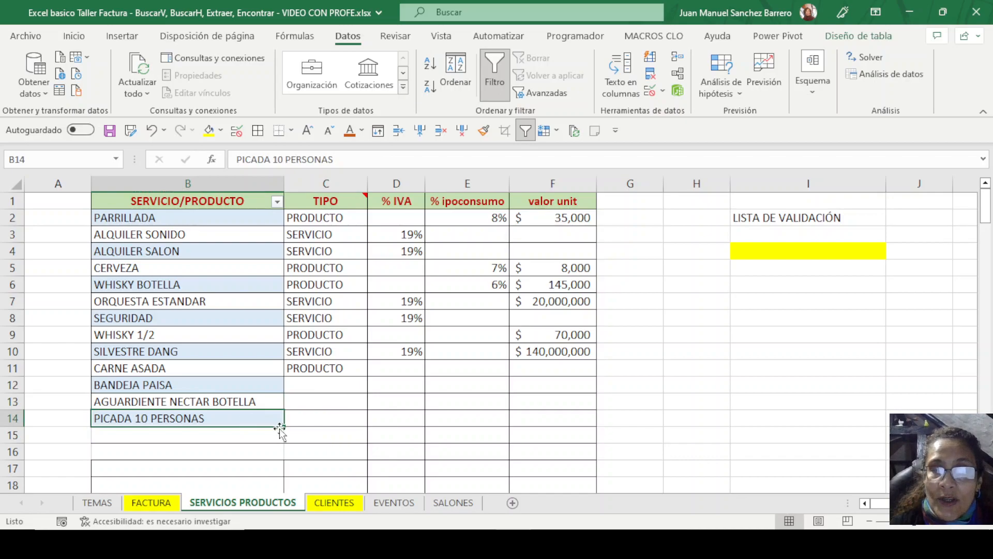
click(832, 250)
click(893, 252)
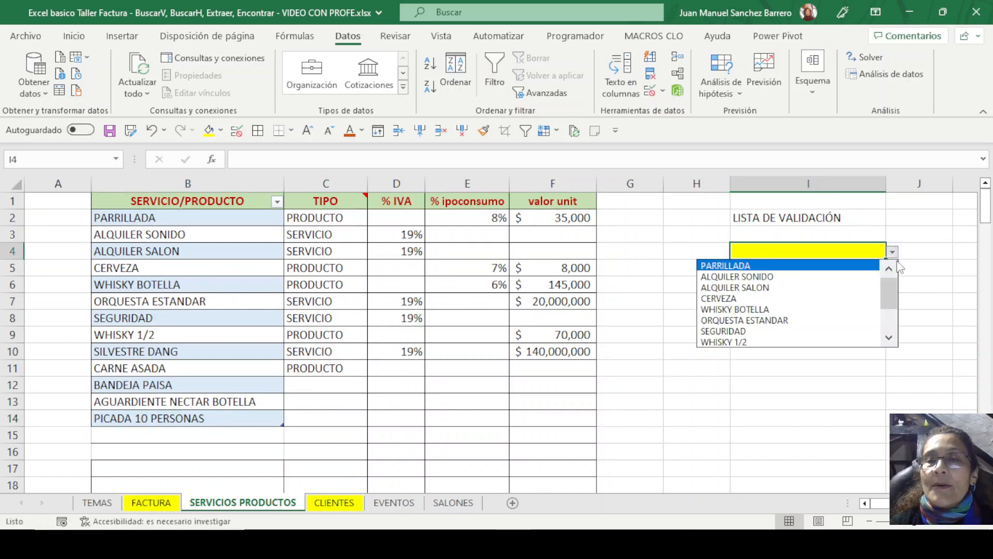
scroll(832, 307, down, 2)
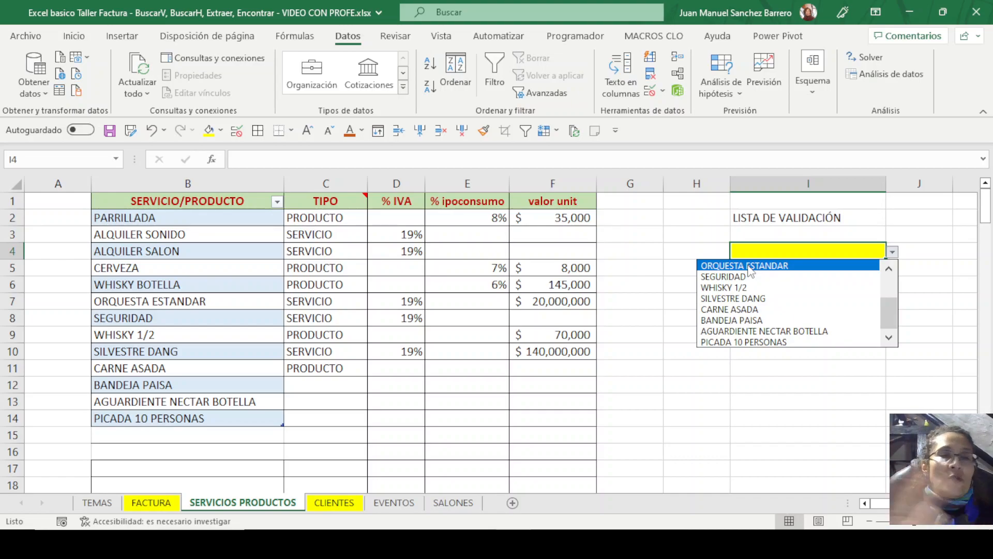
click(285, 397)
click(481, 396)
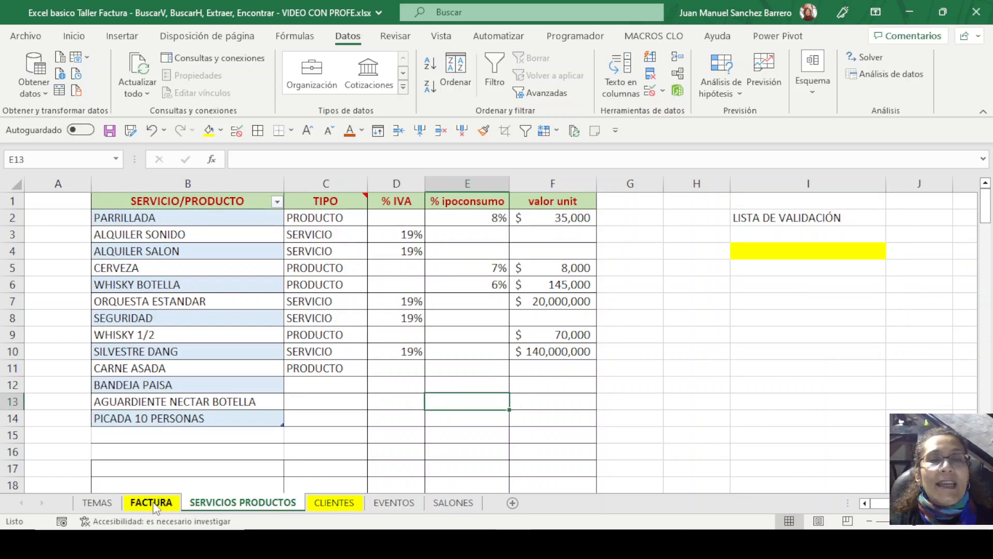
click(756, 252)
click(893, 252)
click(766, 309)
Review the client names offered by the CLIENTE validation list in cell B2 of the FACTURA sheet
click(156, 504)
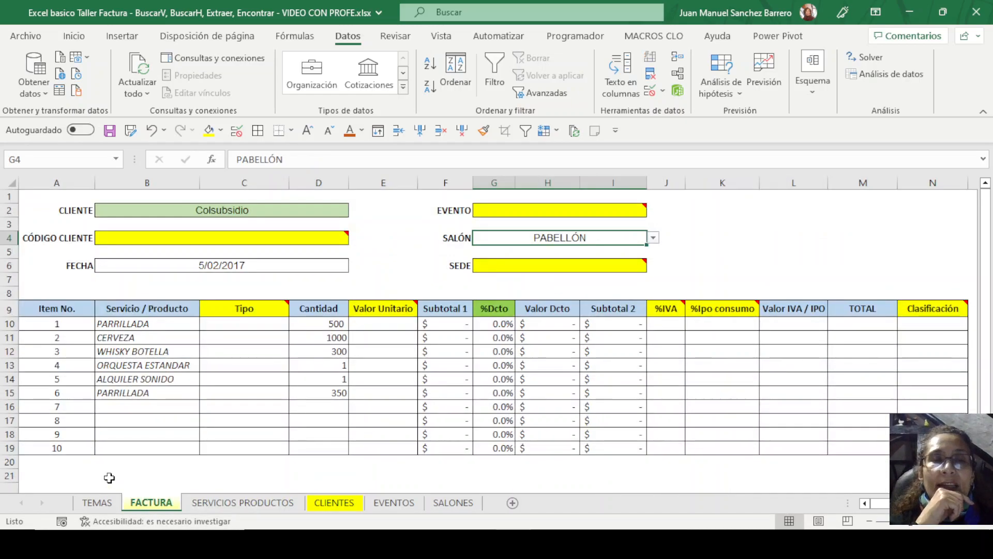
click(155, 210)
click(356, 209)
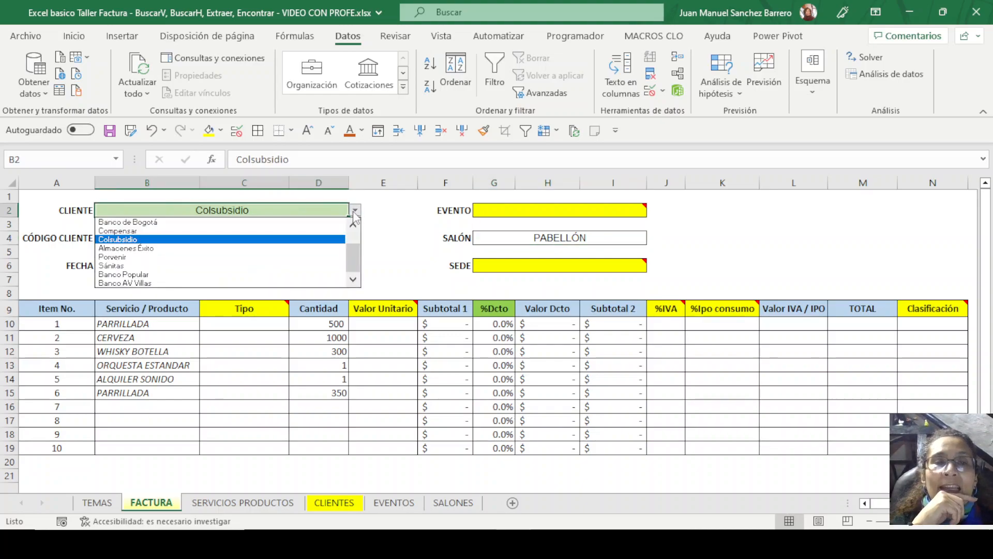
scroll(356, 266, up, 1)
scroll(350, 259, down, 1)
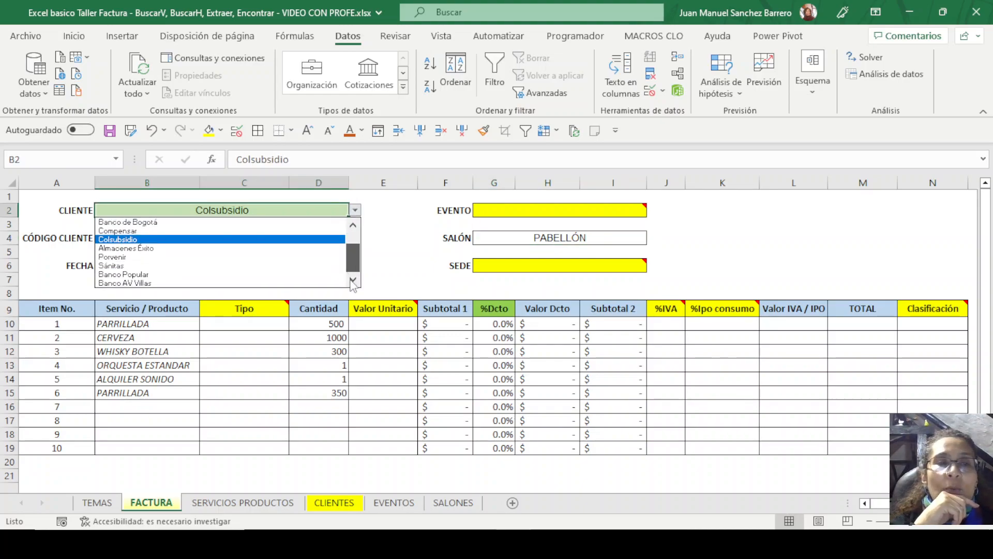
key(Escape)
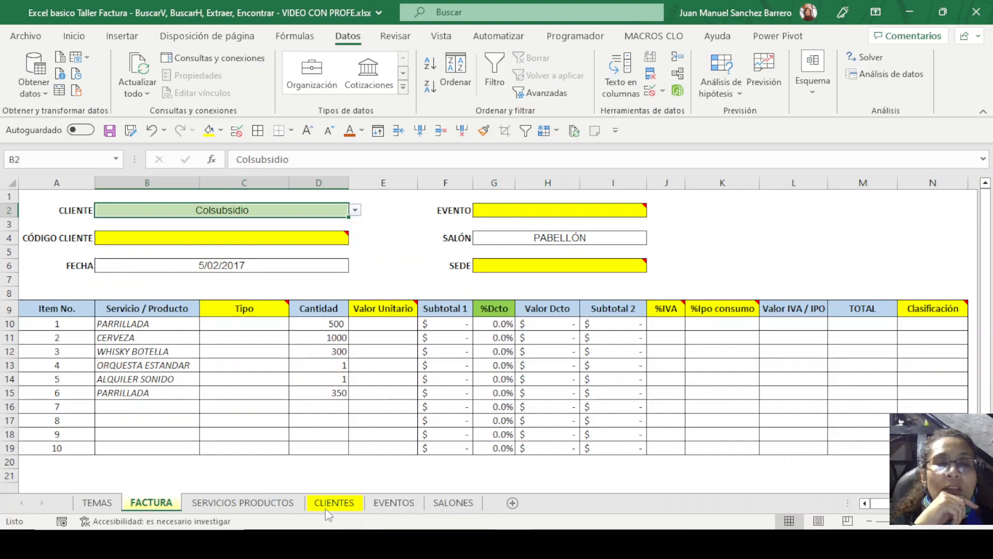
Delete the test entry hhhh from cell A15 of the CLIENTES sheet
click(334, 502)
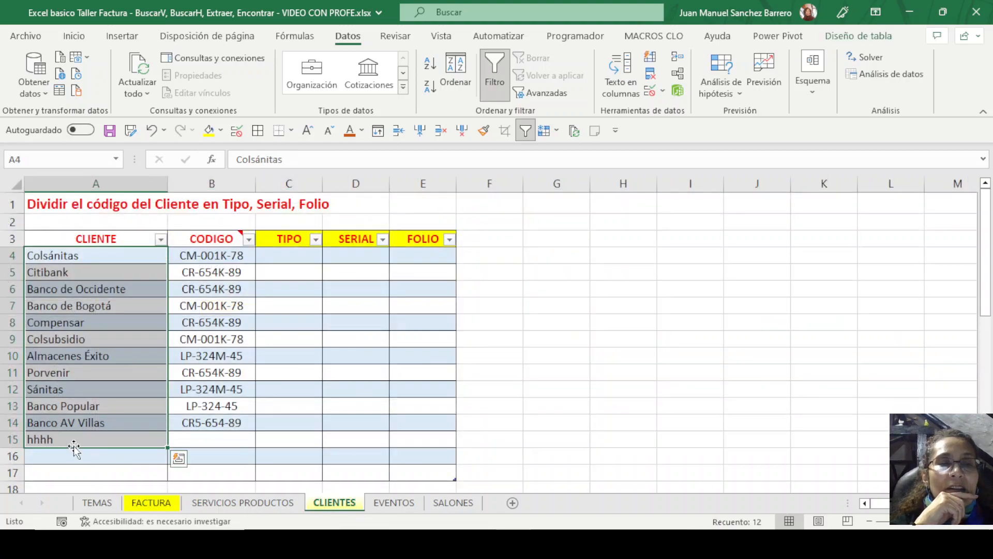
click(111, 444)
key(Delete)
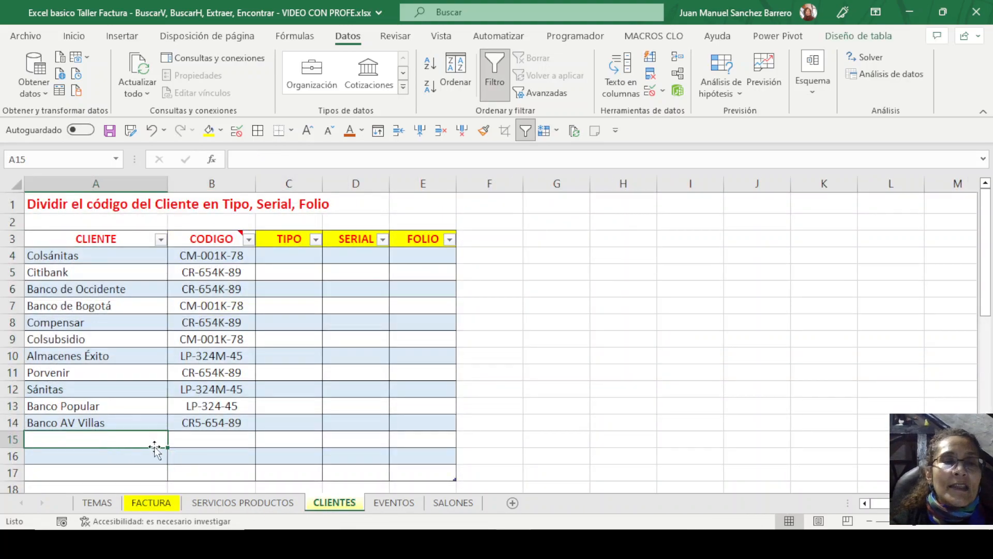
Name the client cells A4:A14 on the CLIENTES sheet RangoClientes
click(142, 503)
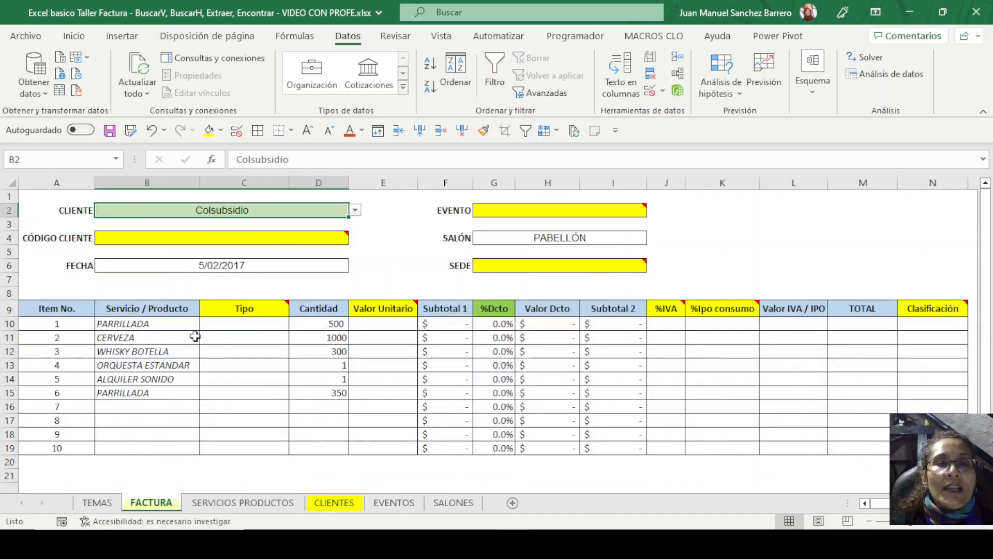
click(326, 506)
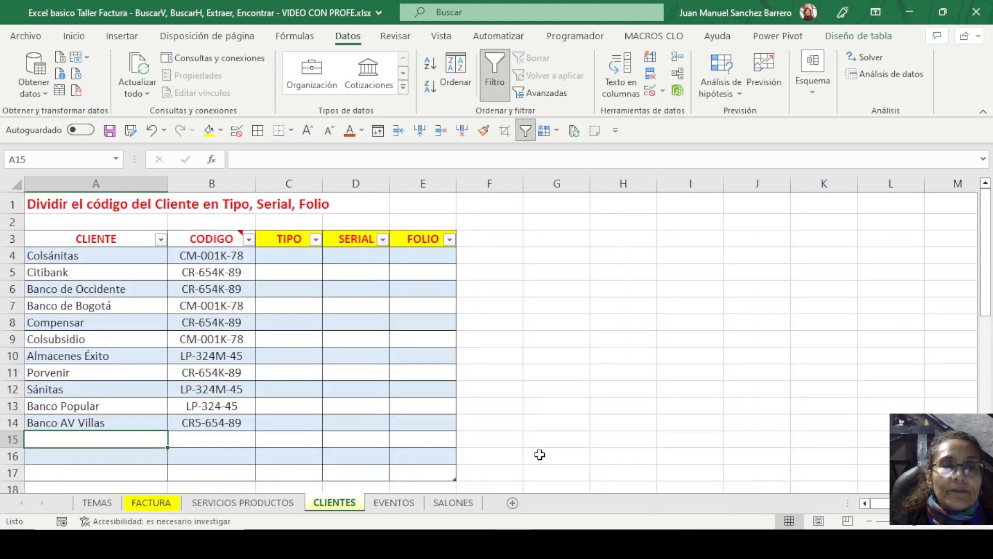
drag(51, 255, 83, 429)
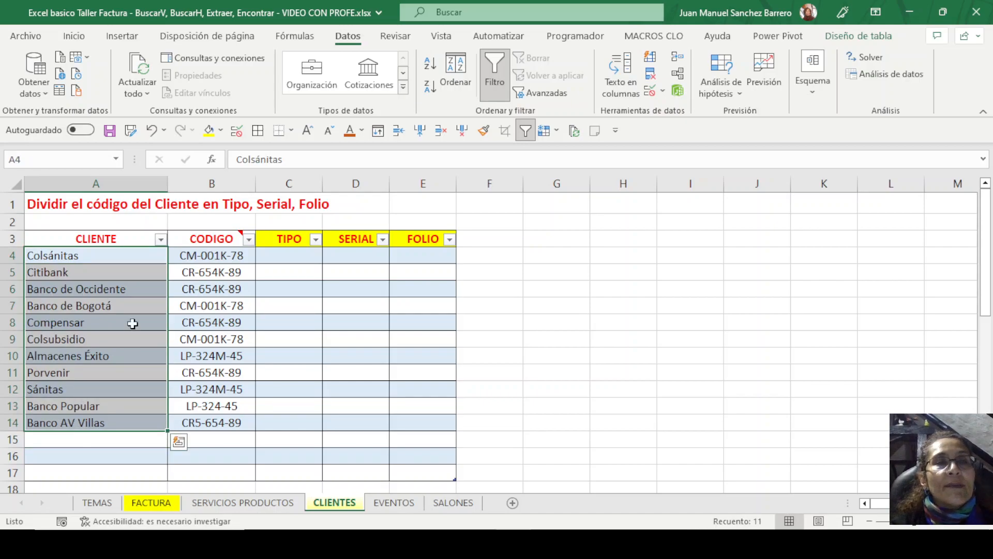
click(29, 158)
text(Tan)
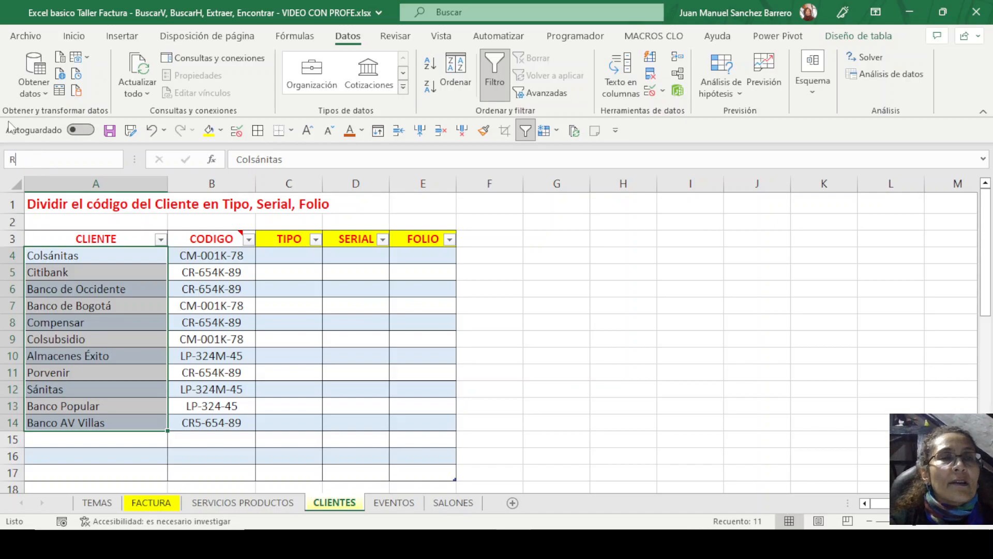
text(goClientes)
key(Return)
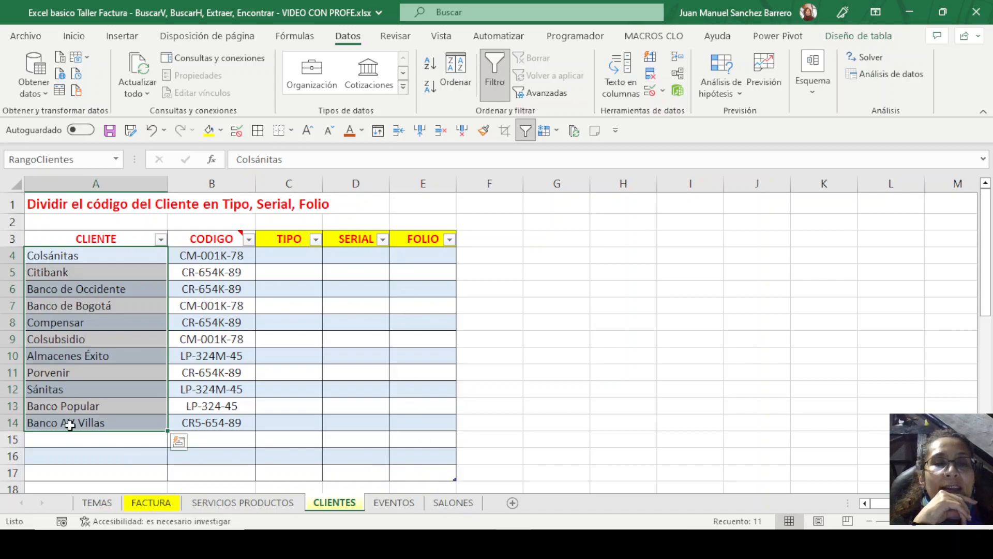
Set the source of the CLIENTE validation list in FACTURA cell B2 to =RangoClientes, extending it to the whole selection, and check the list
drag(132, 254, 139, 417)
click(151, 503)
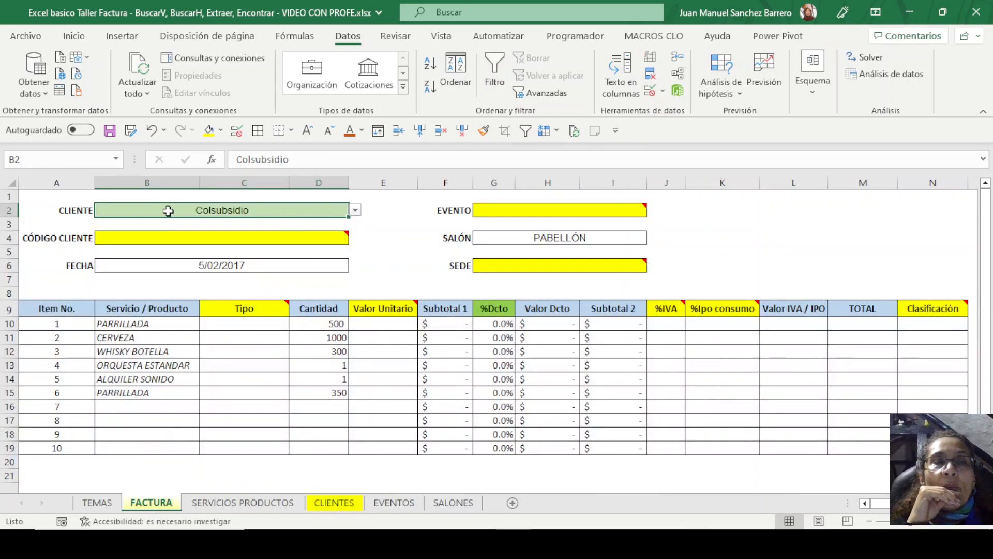
click(650, 93)
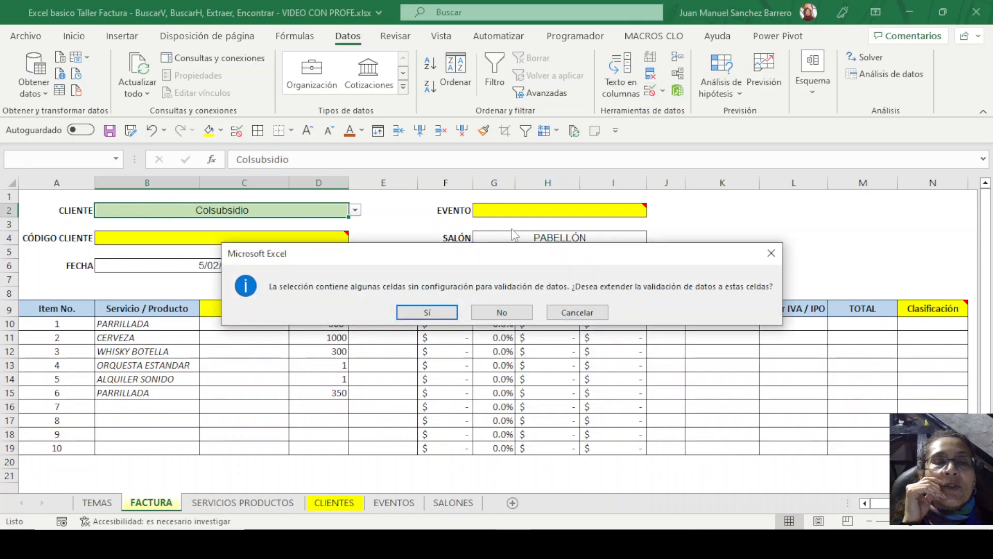
click(420, 311)
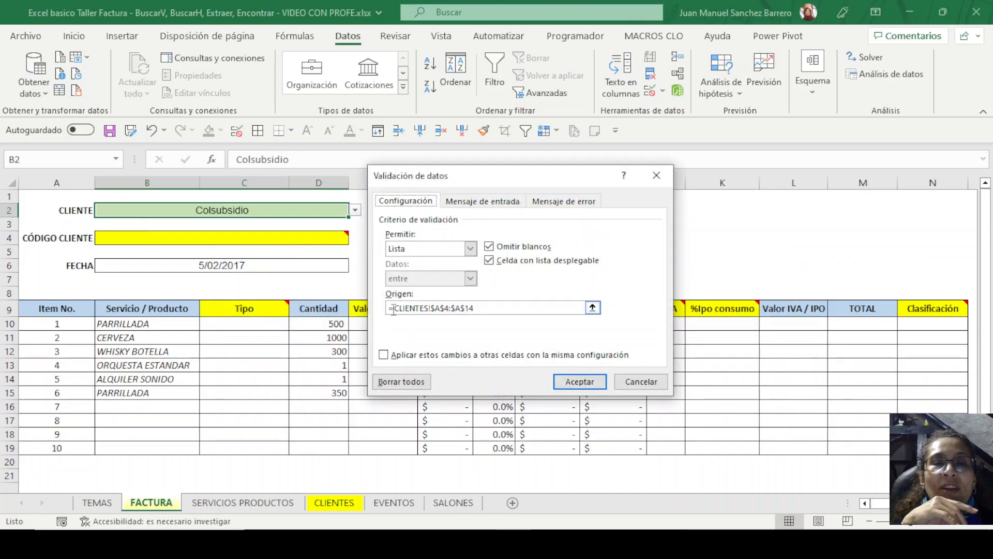
drag(393, 309, 584, 309)
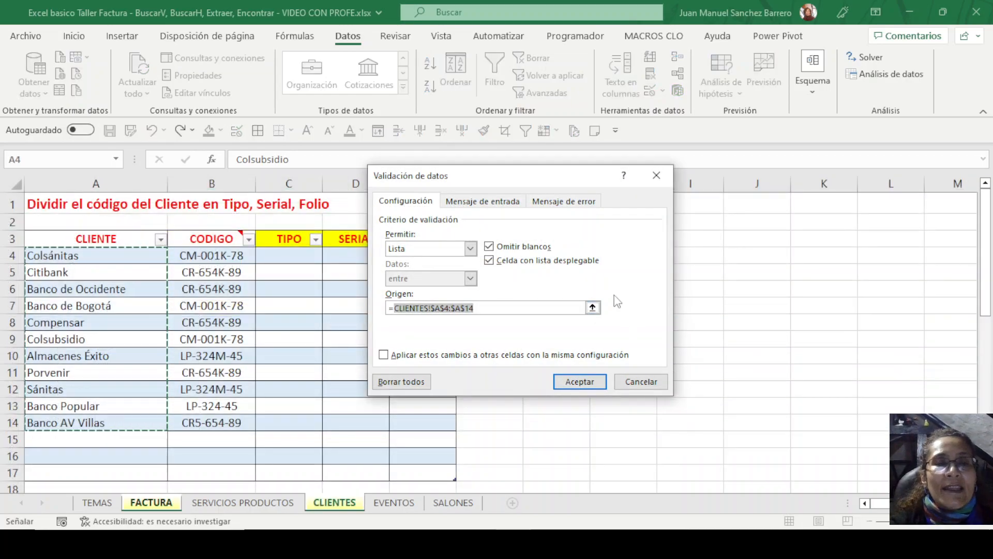
text(RangoClientes)
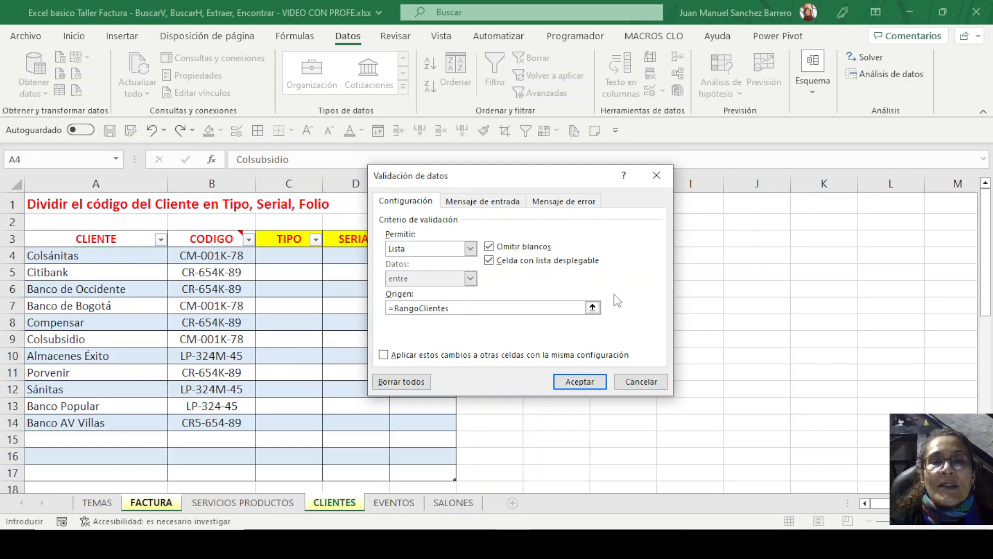
click(578, 381)
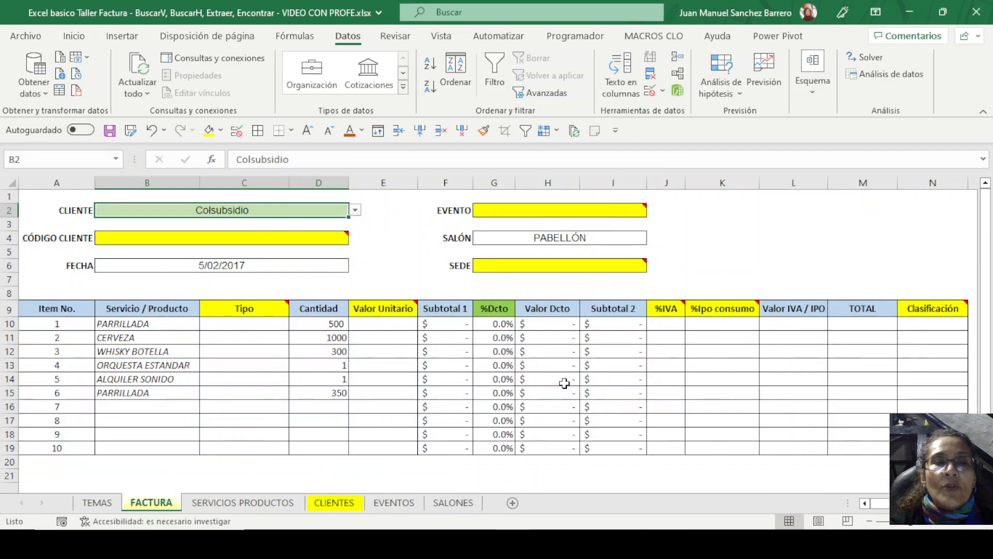
click(355, 210)
mouse_move(352, 255)
mouse_down()
mouse_move(351, 226)
mouse_move(350, 262)
mouse_up()
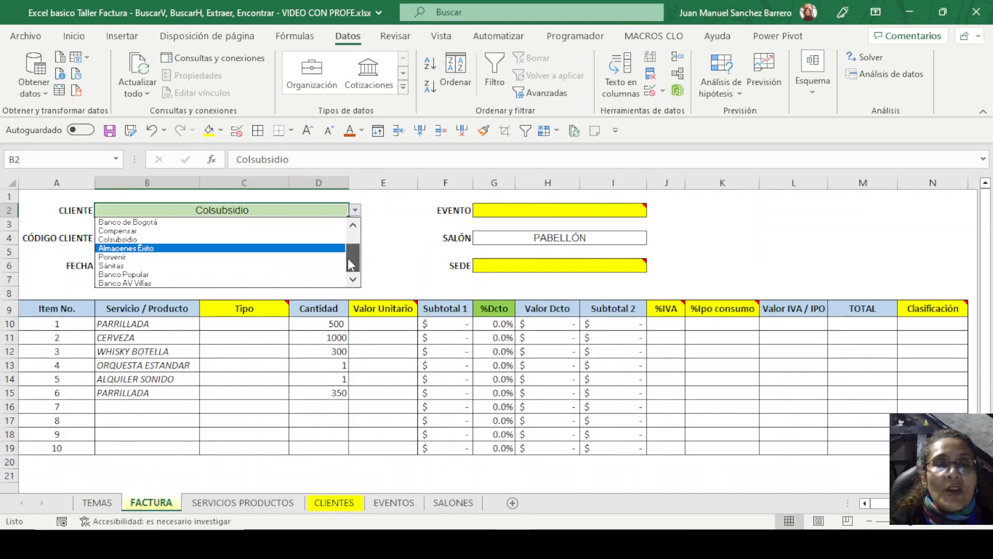
Add the client Almacen AlKosto in cell A15 of the CLIENTES sheet
click(339, 506)
click(337, 505)
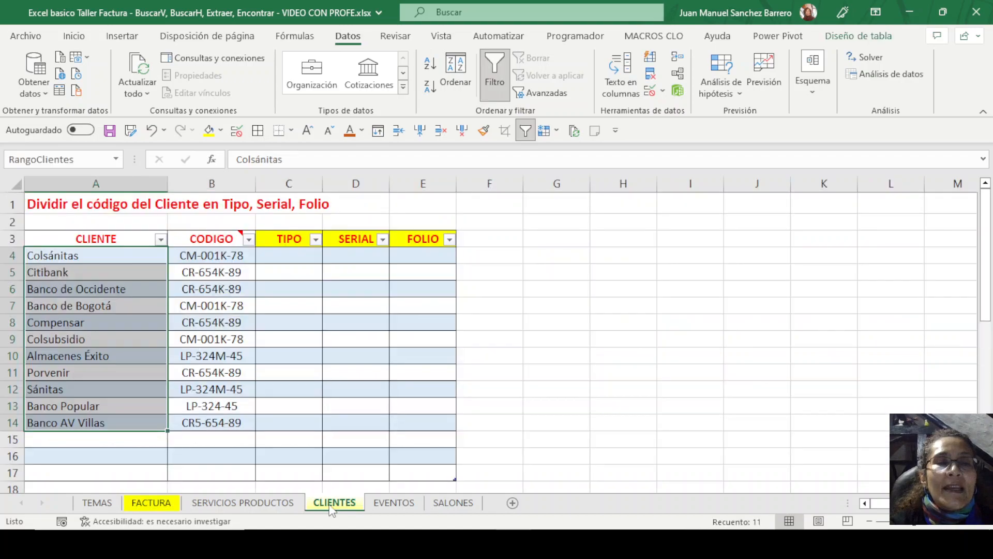
click(106, 439)
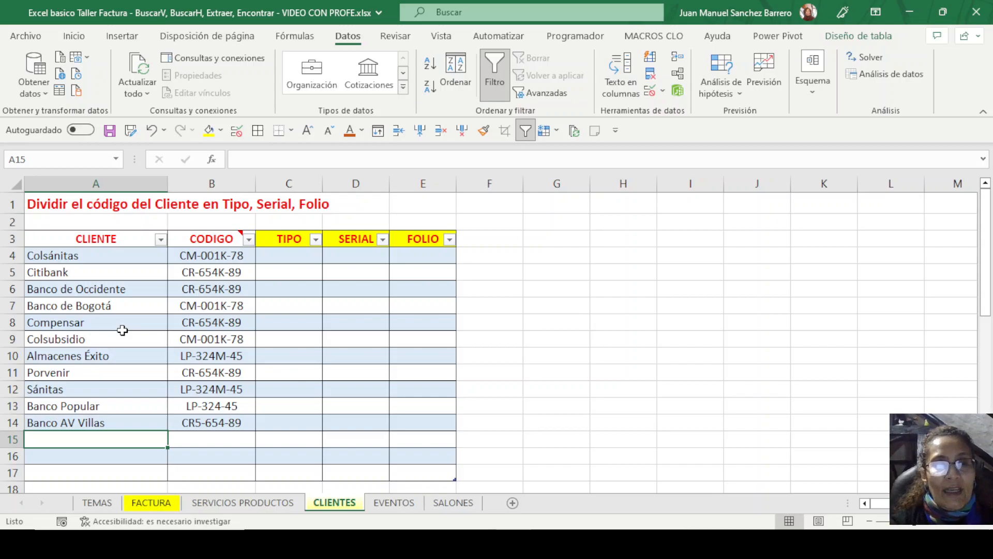
text(Al)
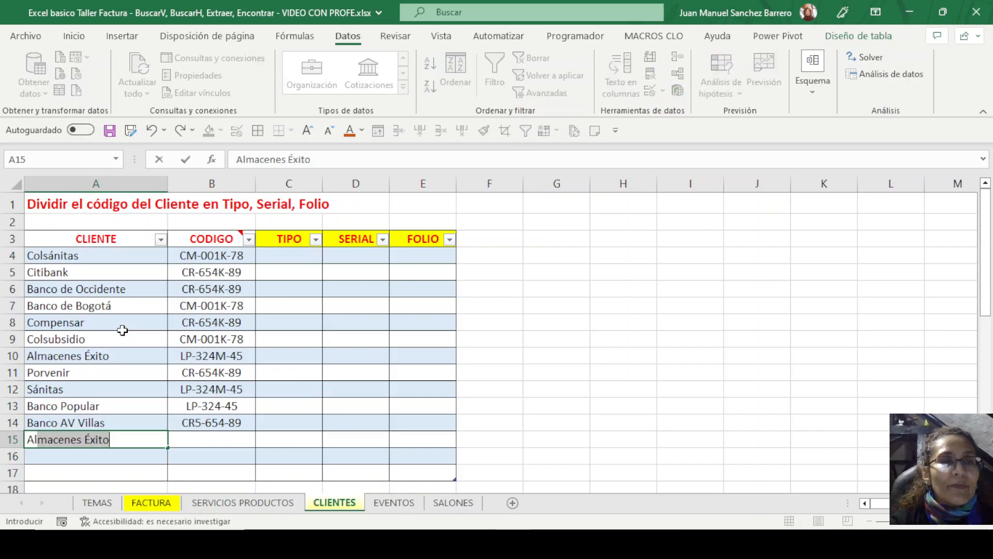
text(macenes)
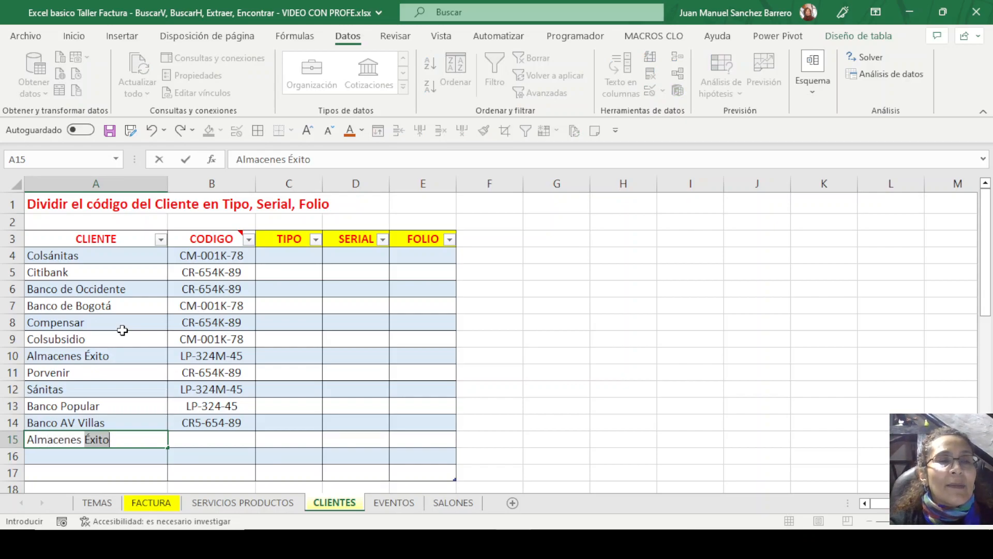
key(BackSpace)
key(BackSpace)
key(BackSpace)
text(AlKosto)
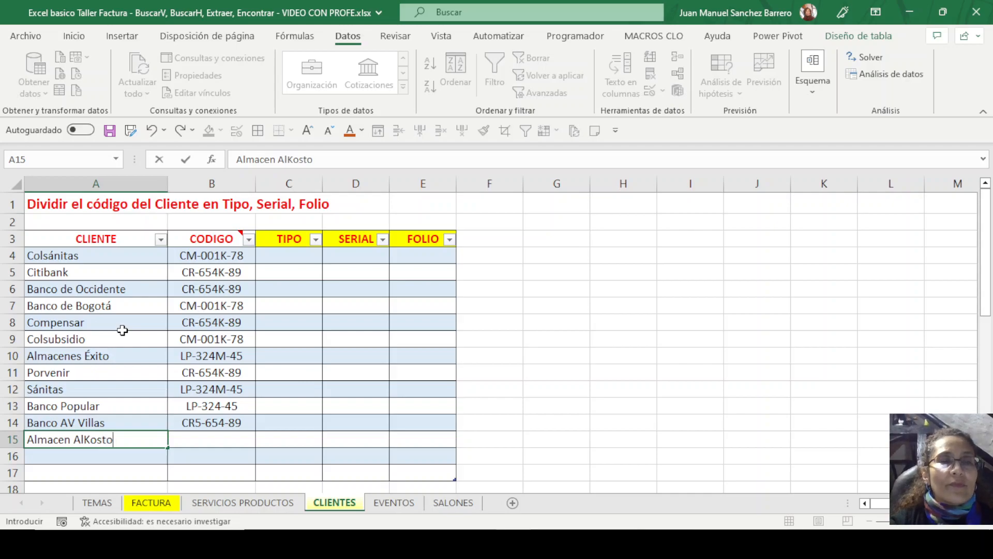
key(Return)
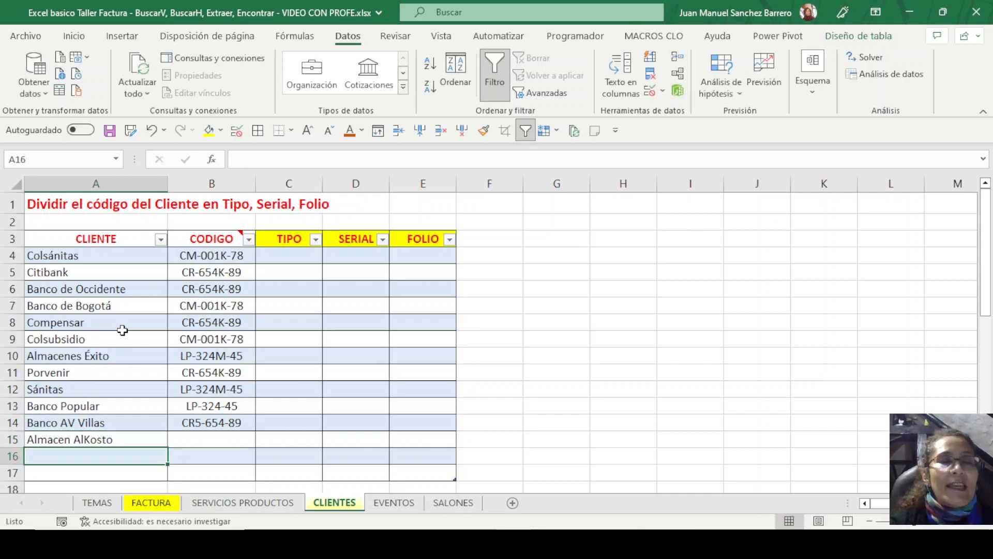
Check the CLIENTE validation list in cell B2 of the FACTURA sheet for the newly added Almacen AlKosto
click(151, 502)
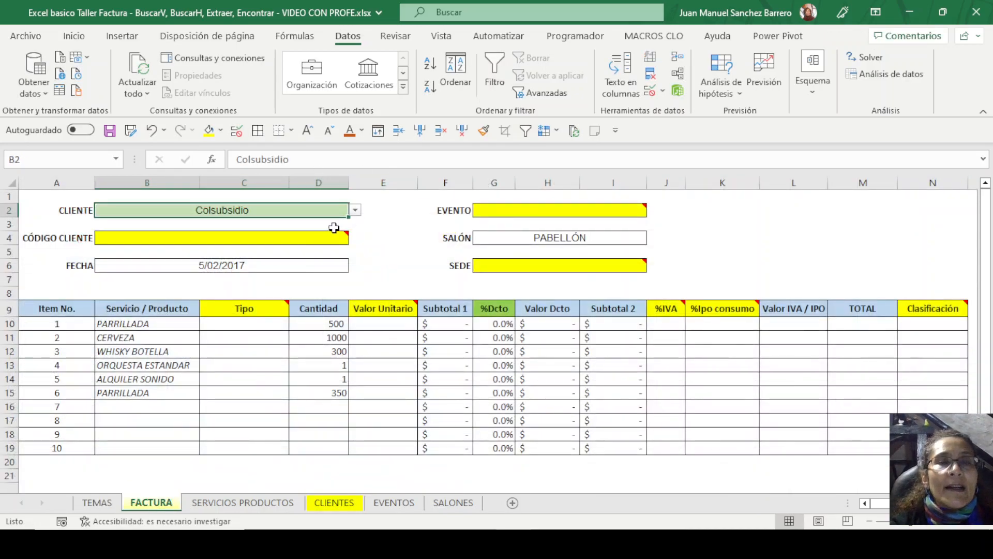
click(356, 210)
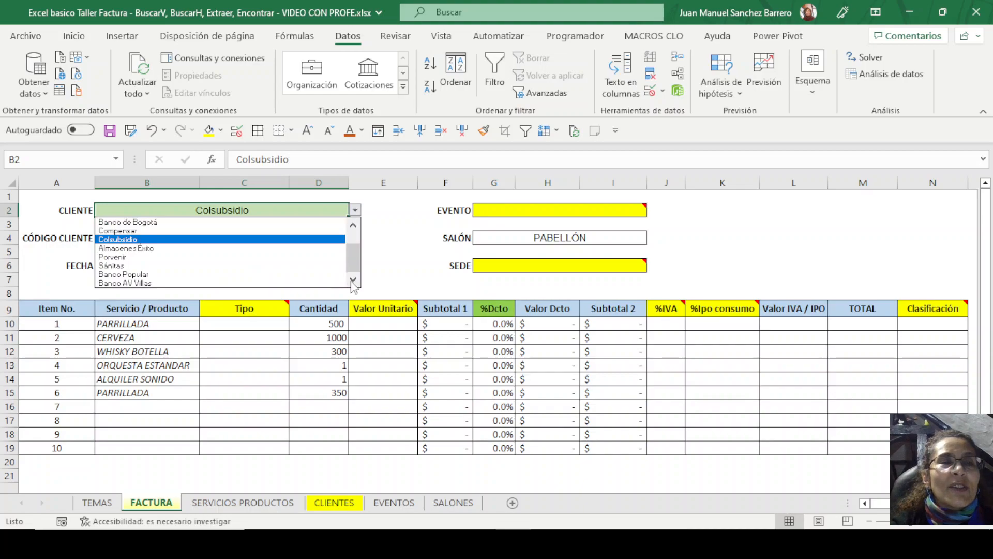
scroll(353, 253, up, 1)
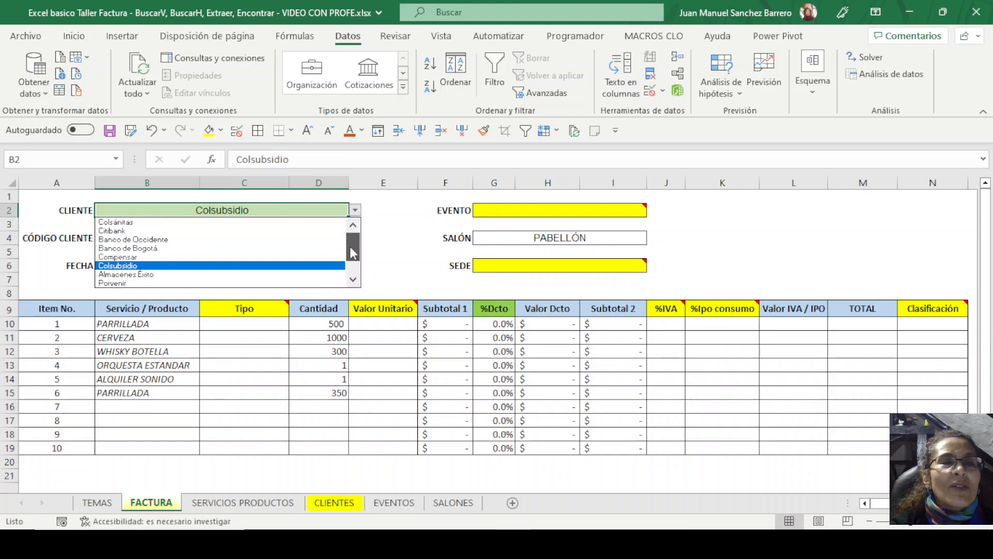
click(354, 280)
click(353, 281)
click(353, 280)
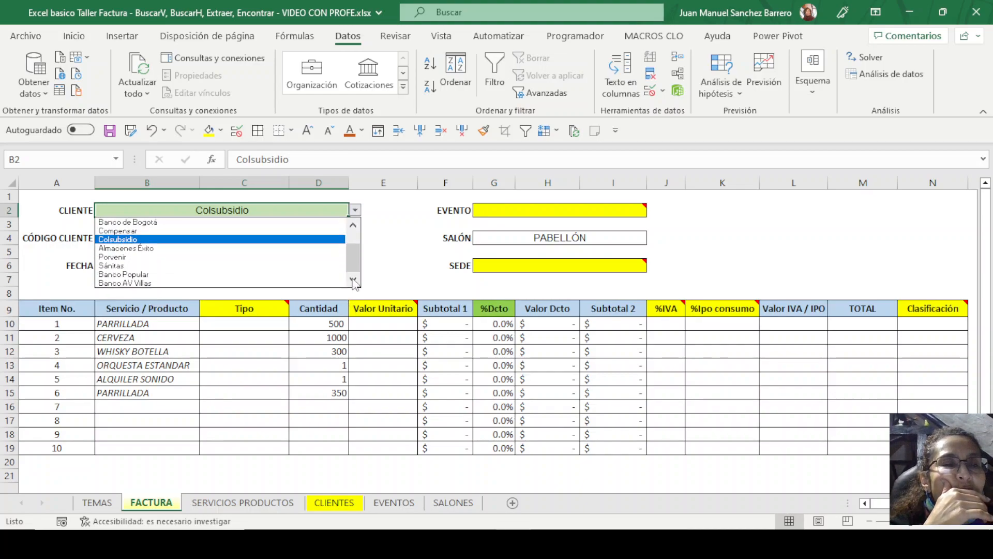
Inspect which cells RangoClientes covers on the CLIENTES sheet and compare them with the table's full client column
click(338, 503)
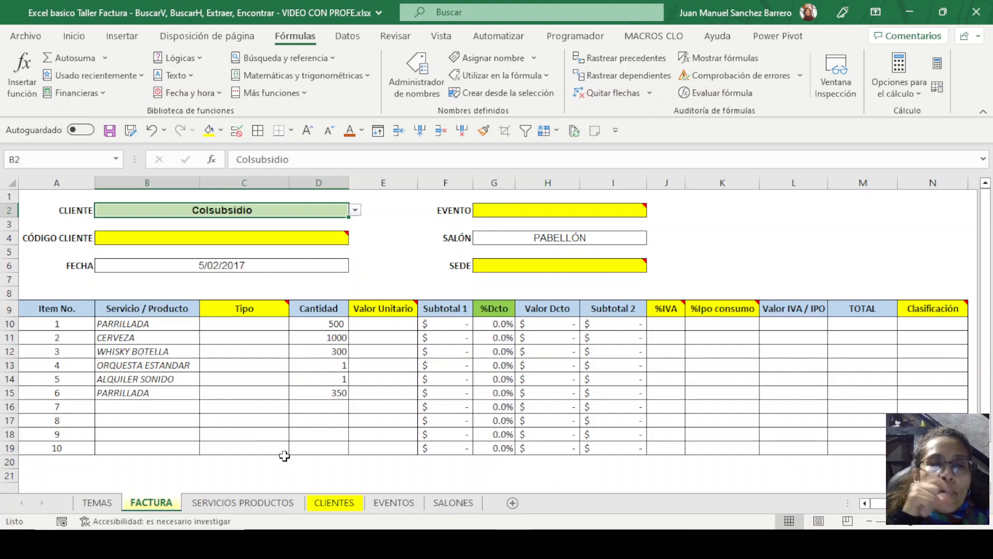
click(321, 507)
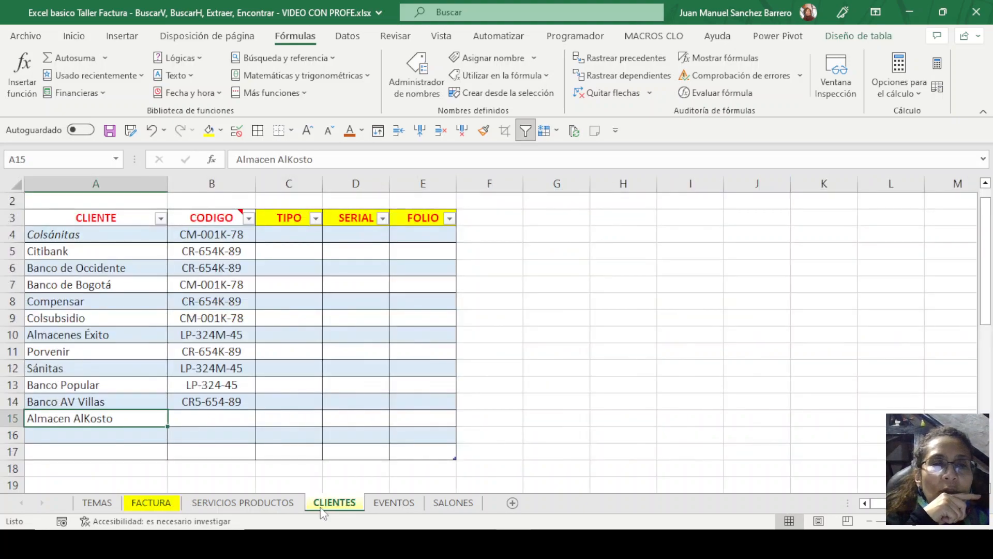
click(116, 160)
click(50, 193)
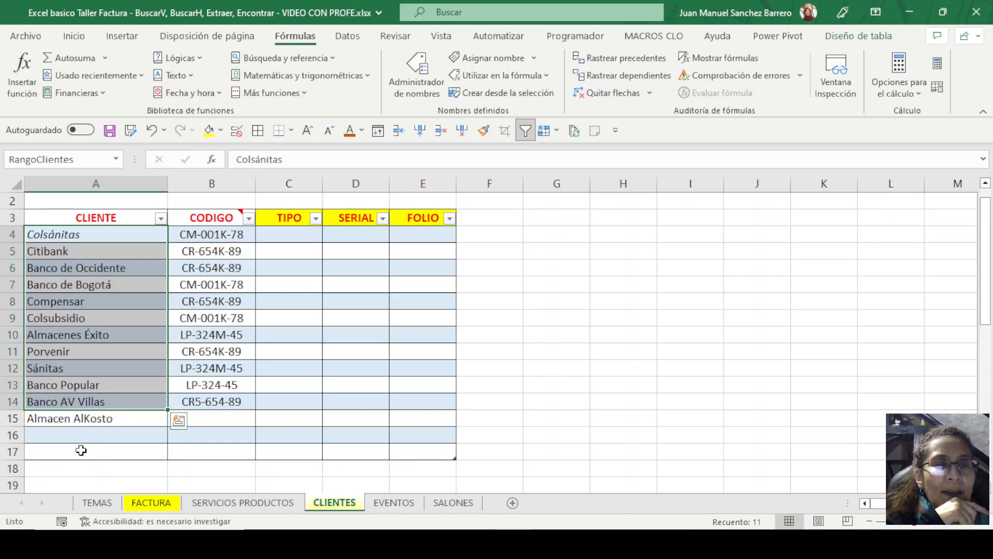
drag(80, 451, 78, 239)
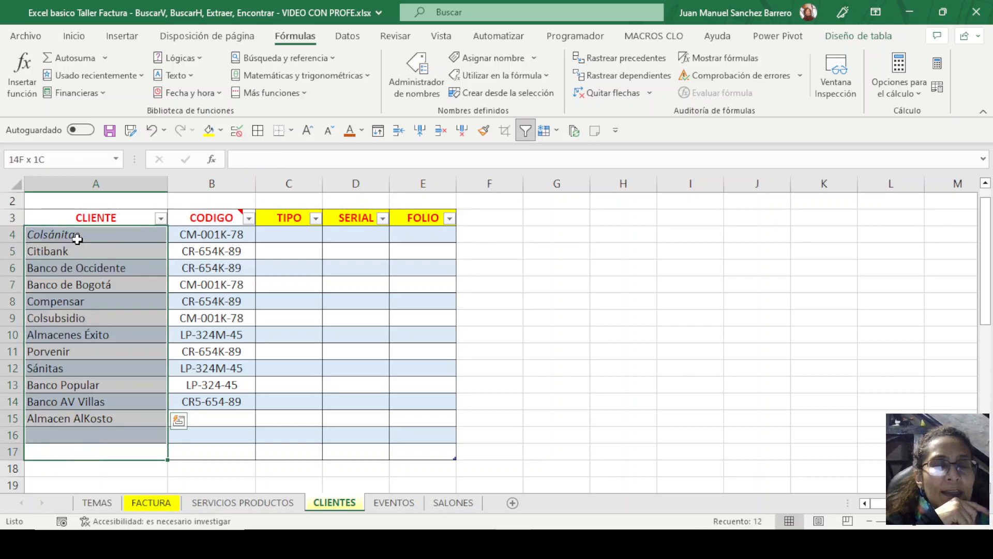
drag(421, 237, 97, 455)
drag(94, 402, 87, 248)
click(150, 234)
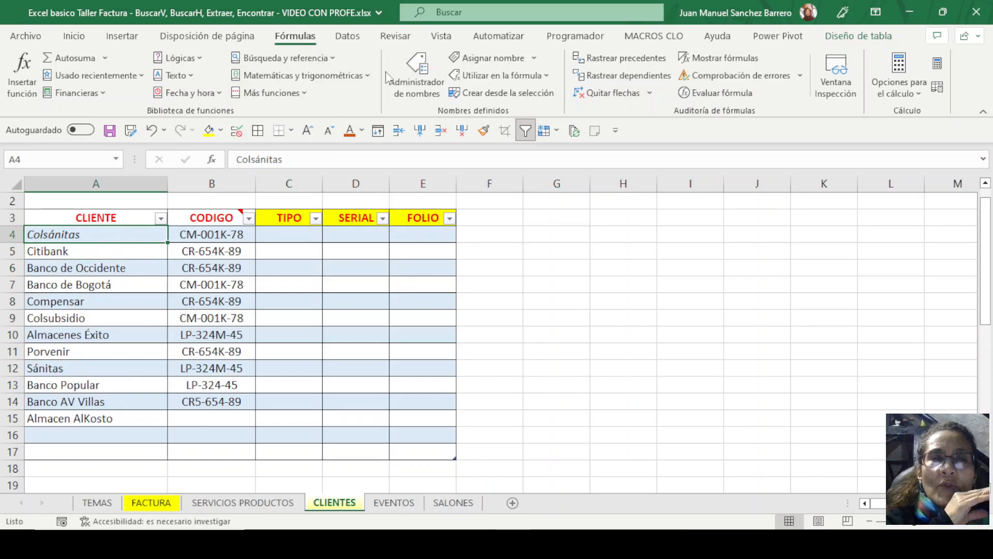
Edit the defined name RangoClientes so that it refers to =Tabla2[CLIENTE], using client cells A4:A17 of the CLIENTES sheet
click(419, 88)
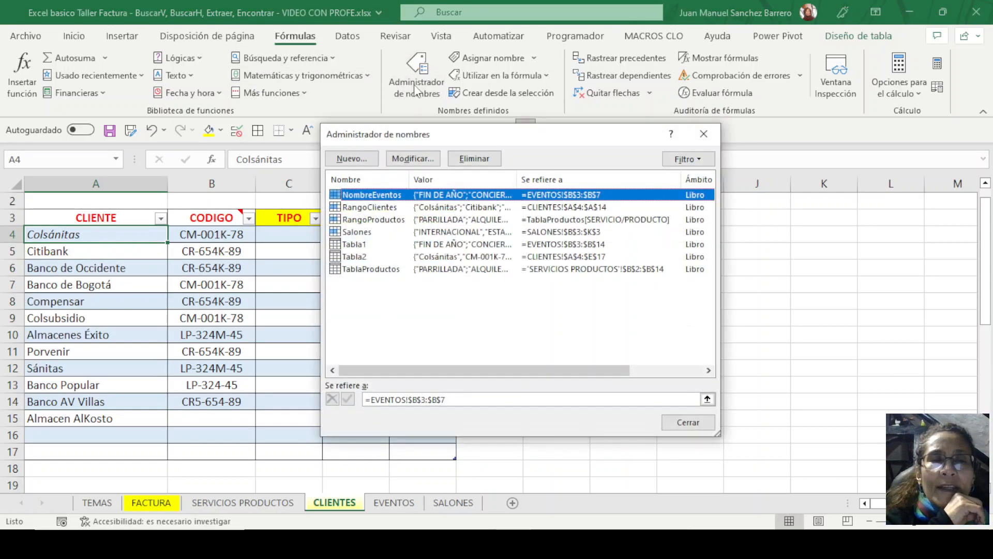
drag(410, 179, 445, 180)
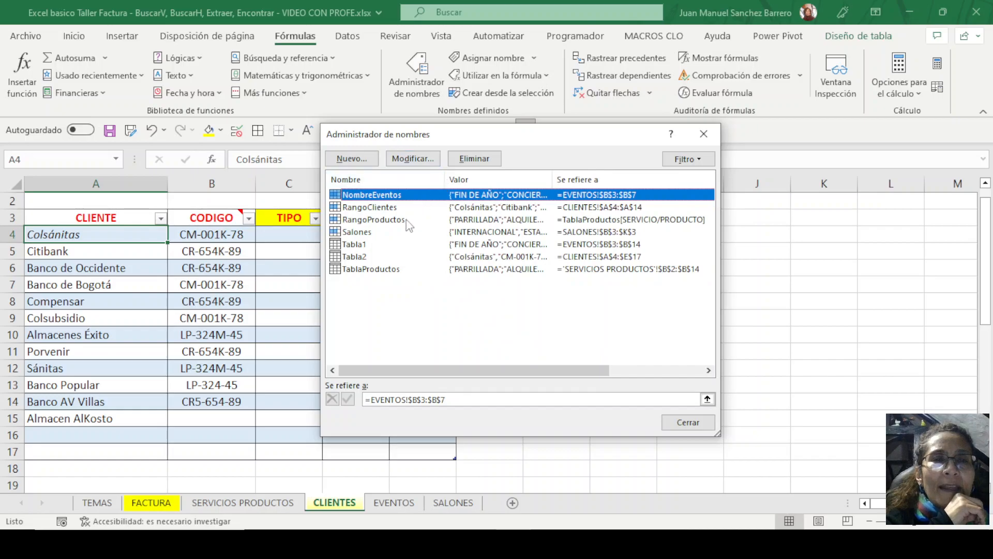
click(370, 207)
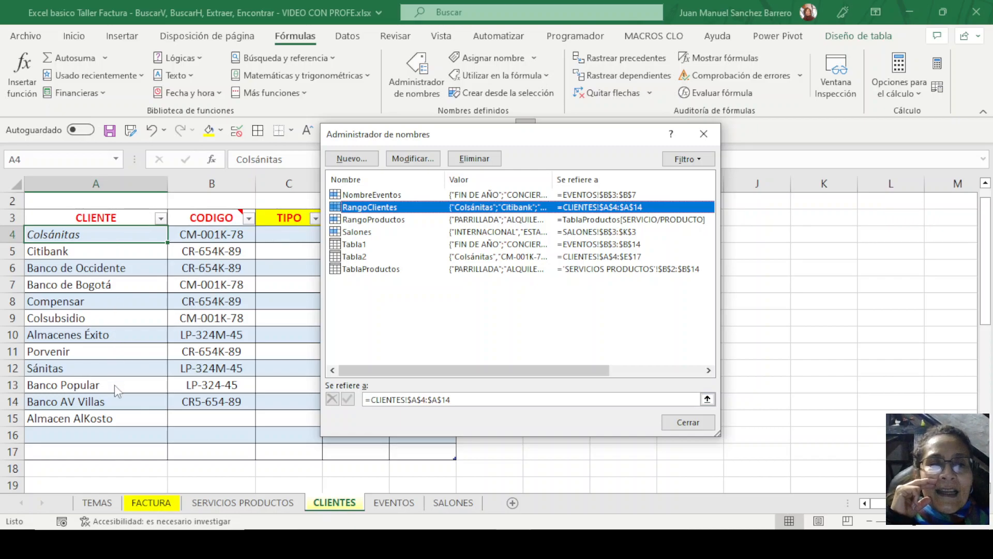
drag(375, 401, 450, 400)
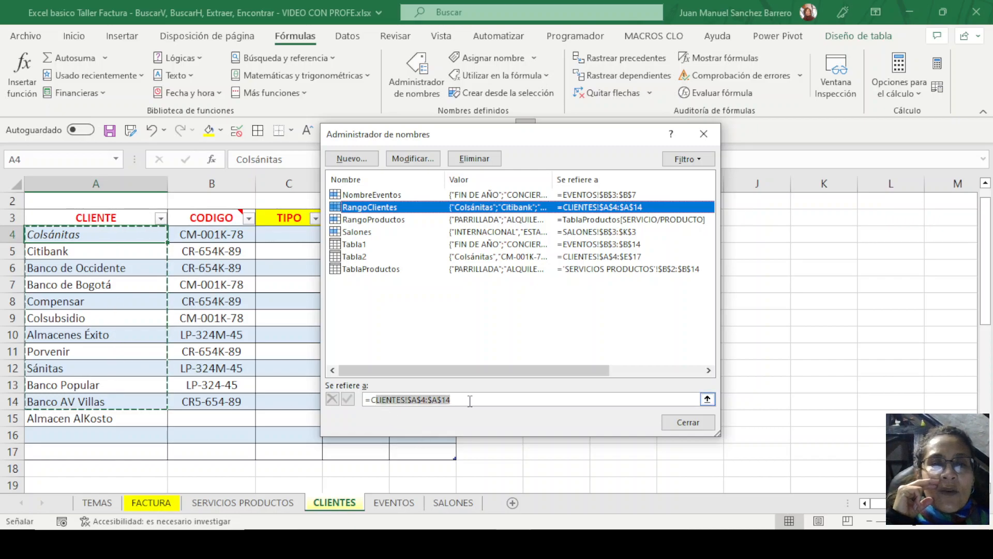
click(384, 208)
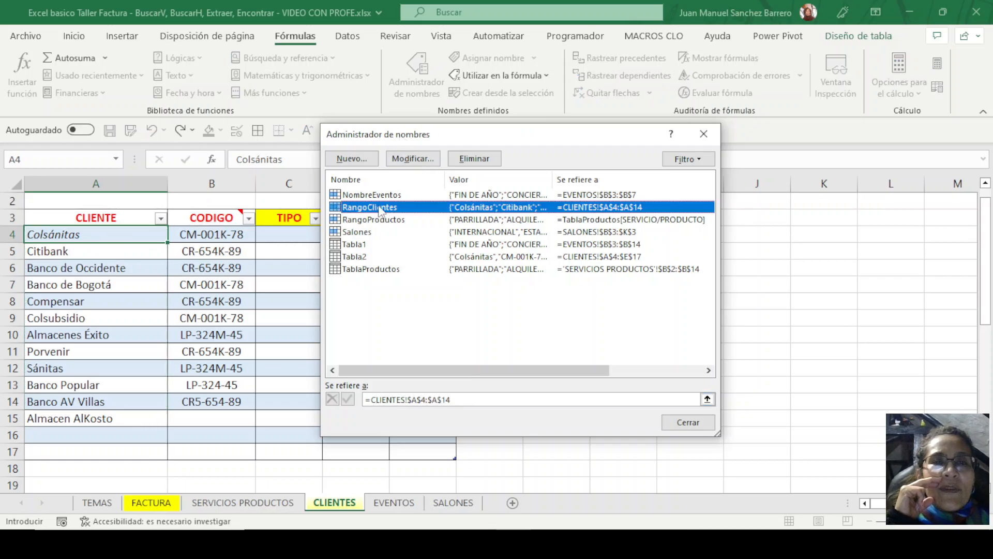
click(404, 159)
drag(557, 333, 477, 334)
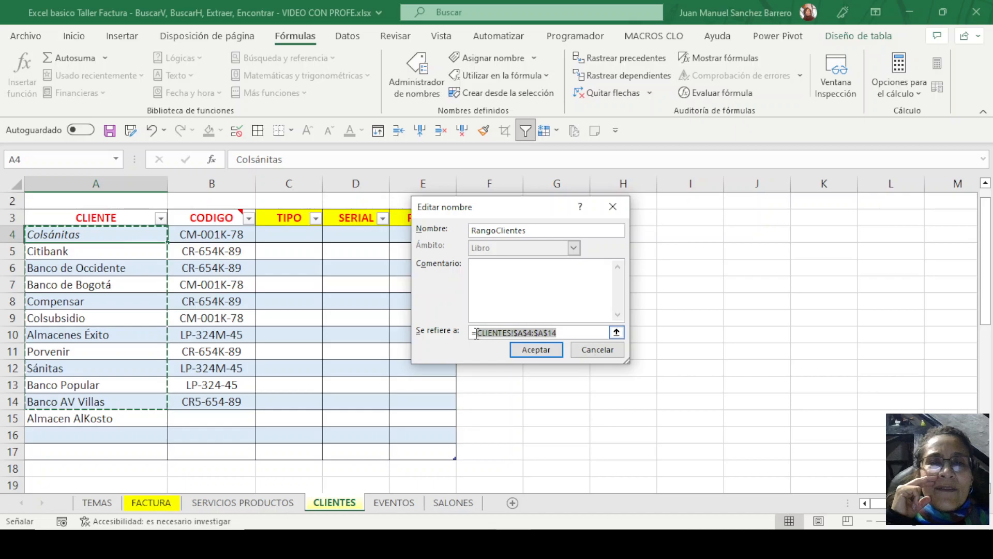
drag(78, 235, 100, 449)
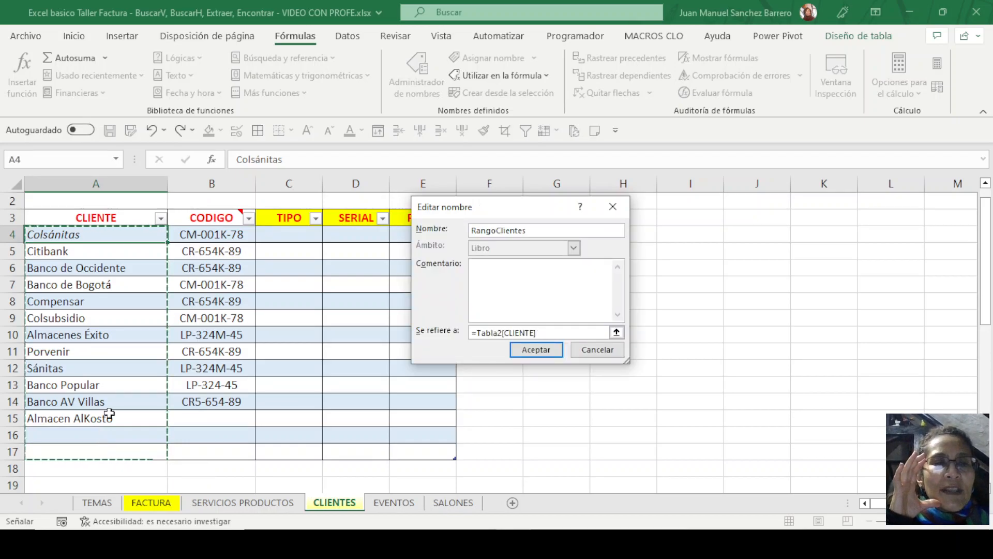
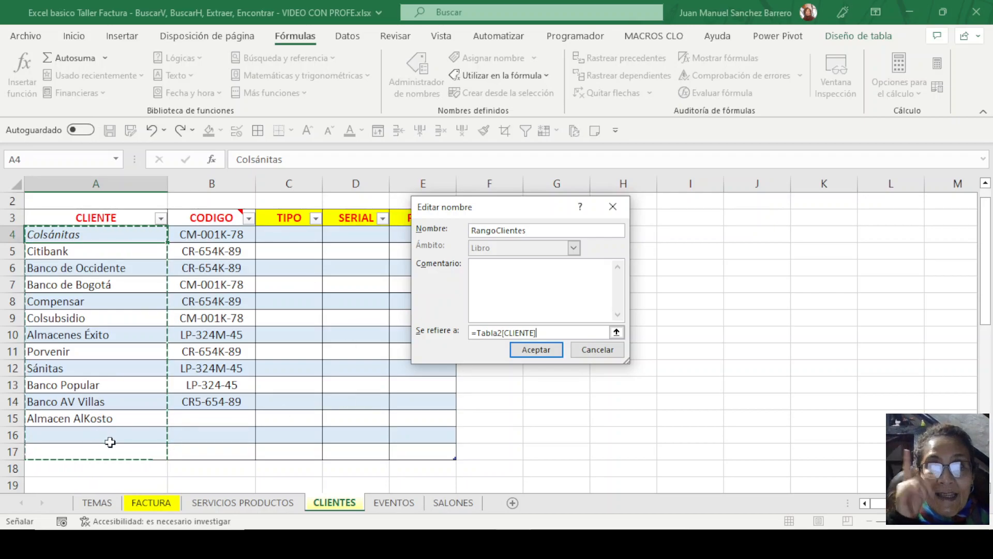
click(534, 354)
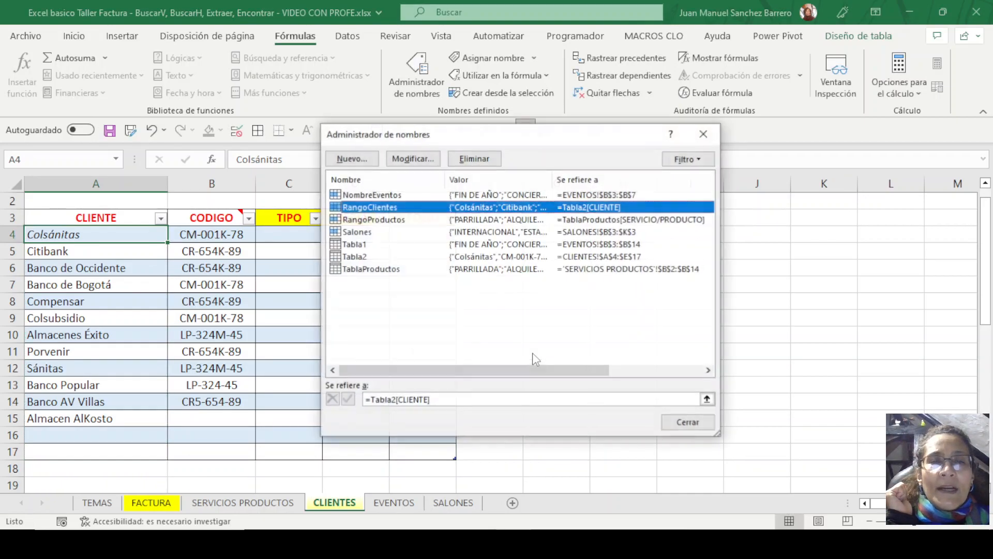
click(665, 420)
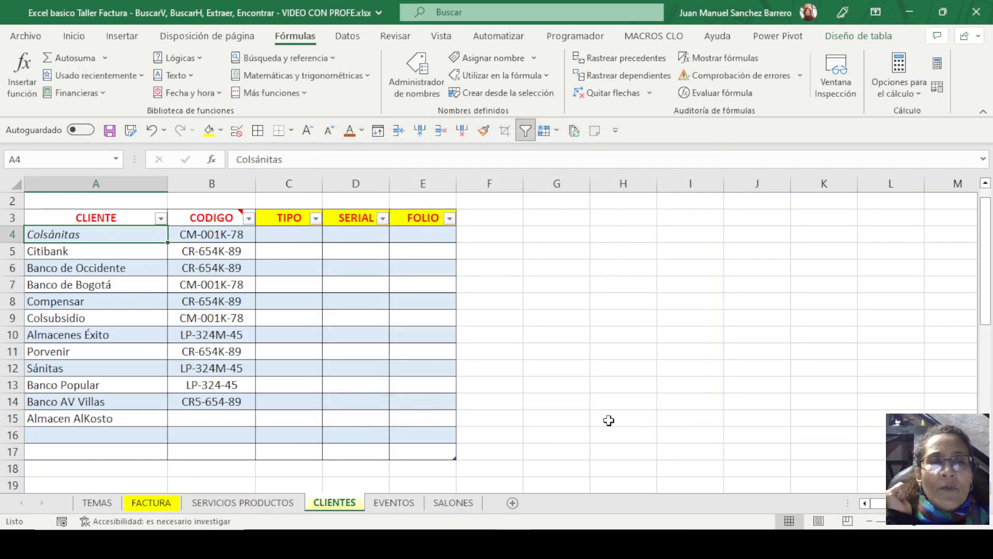
Review the end of the CLIENTE validation list in FACTURA cell B2 for Almacen AlKosto and the table's empty rows
click(152, 504)
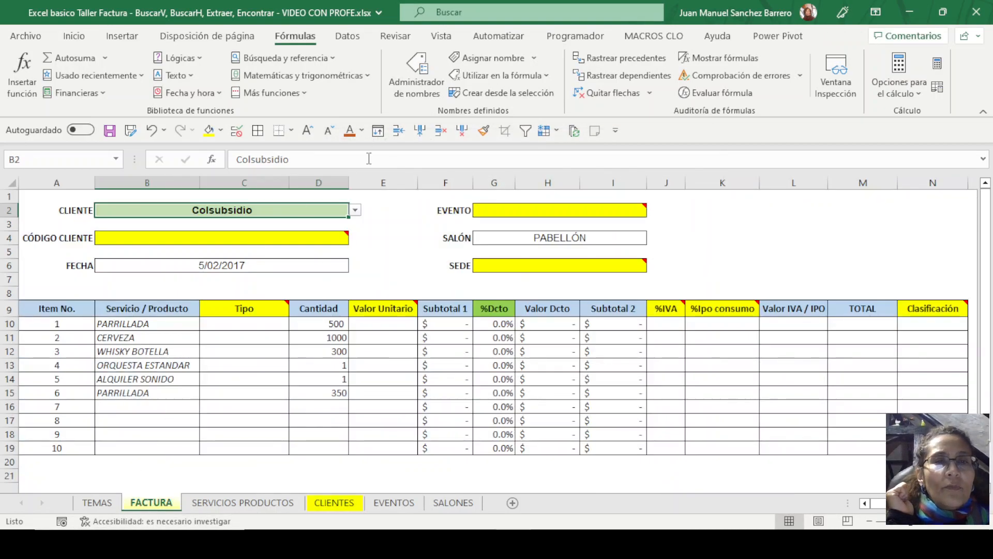
click(356, 209)
scroll(355, 264, down, 1)
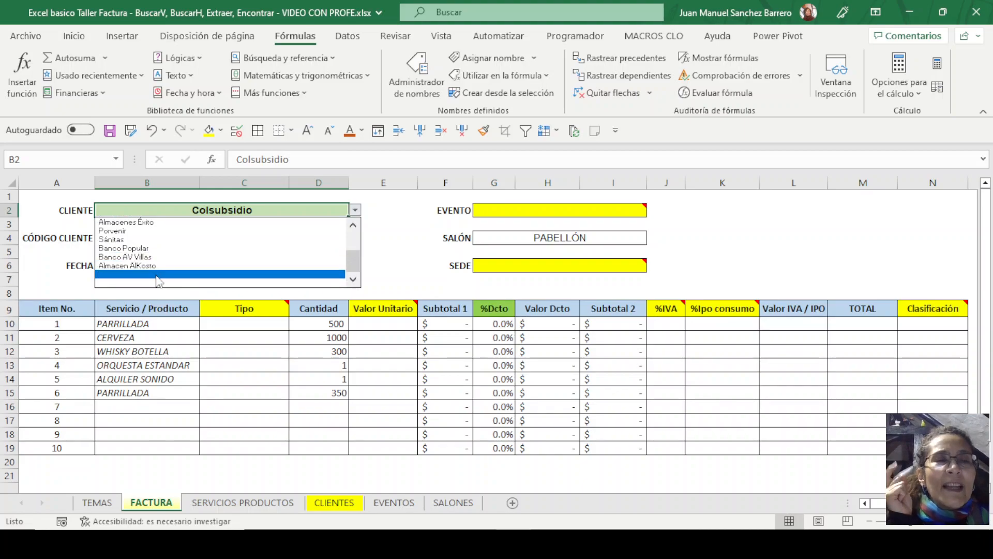
Enter two new clients' full names in cells A16 and A17 of the CLIENTES sheet
click(318, 506)
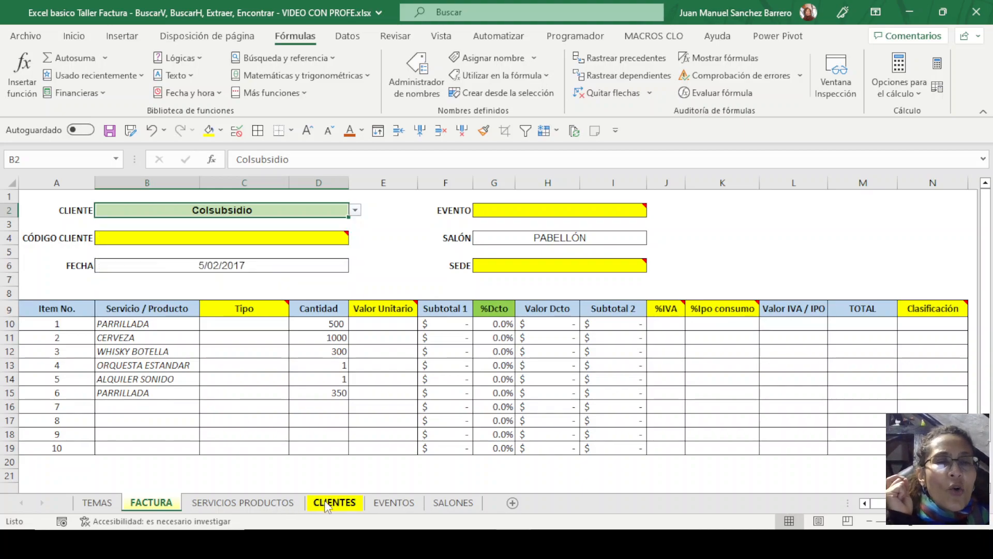
click(329, 504)
click(113, 438)
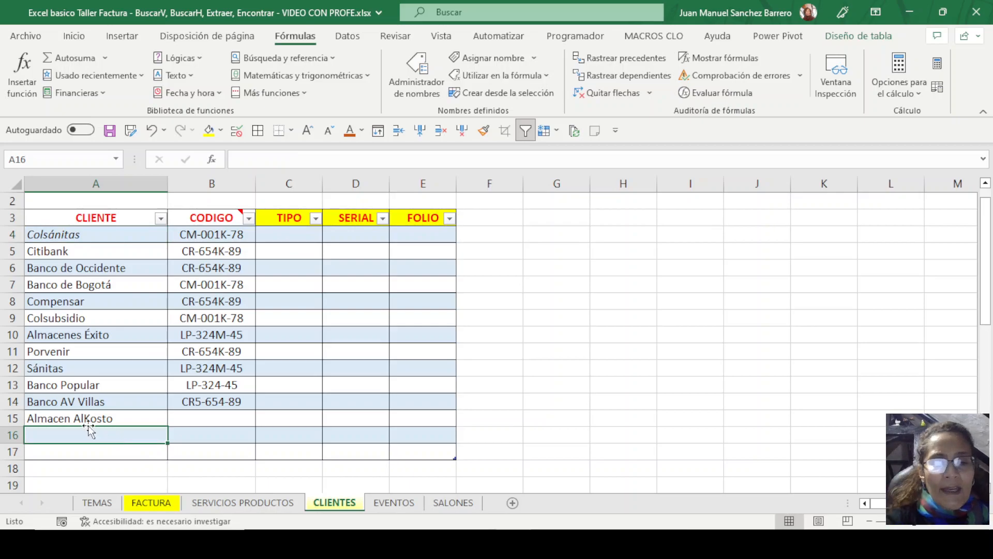
text(Pedro Castro)
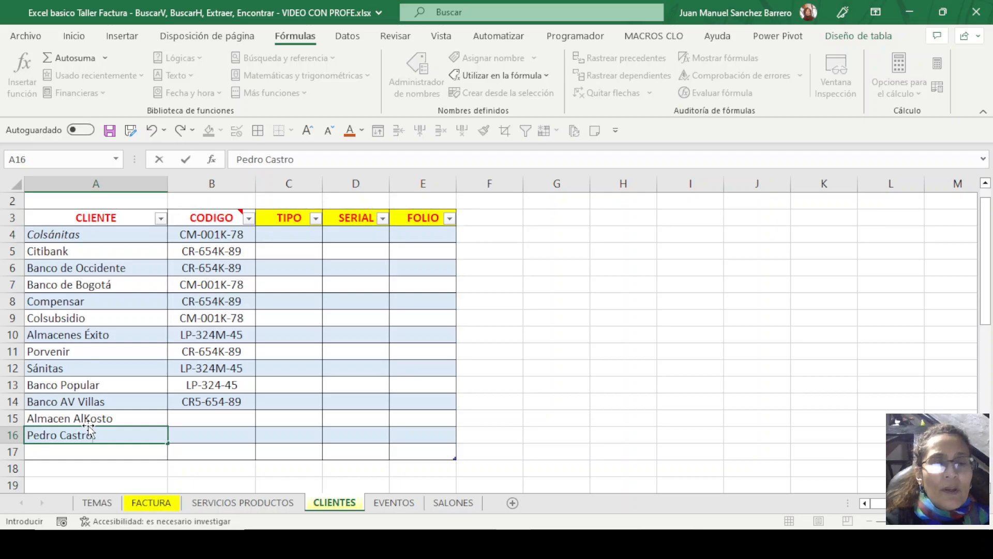
key(Return)
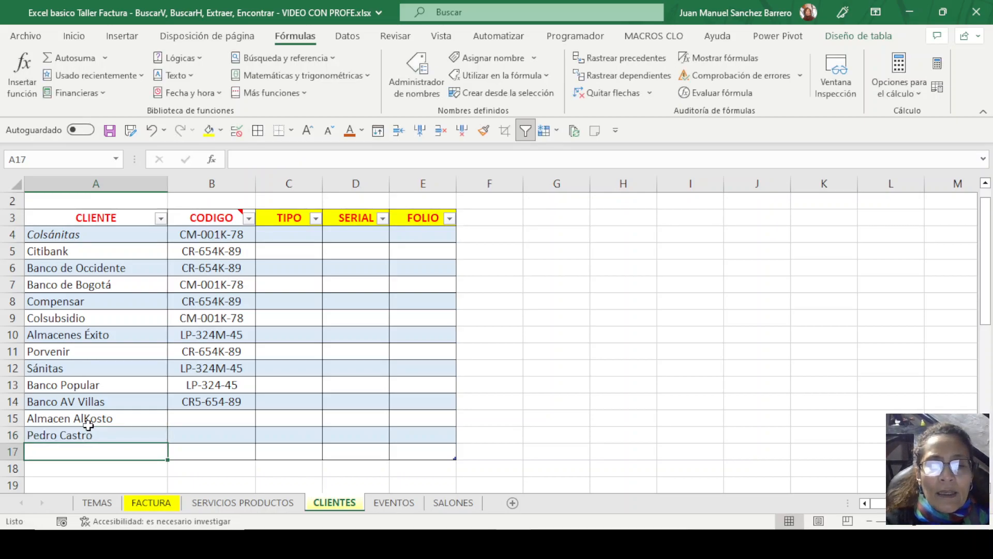
text(Claudia Casti)
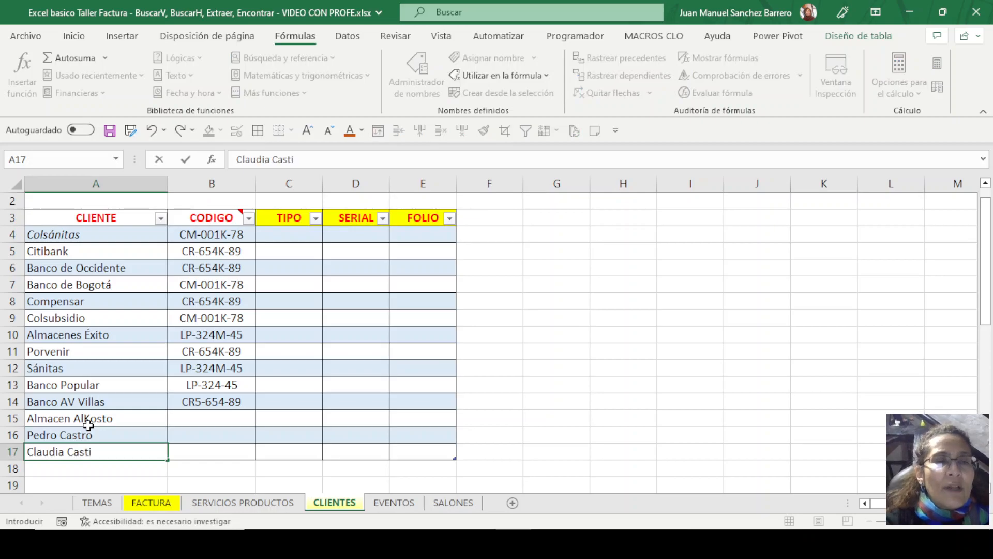
text(llo)
key(Return)
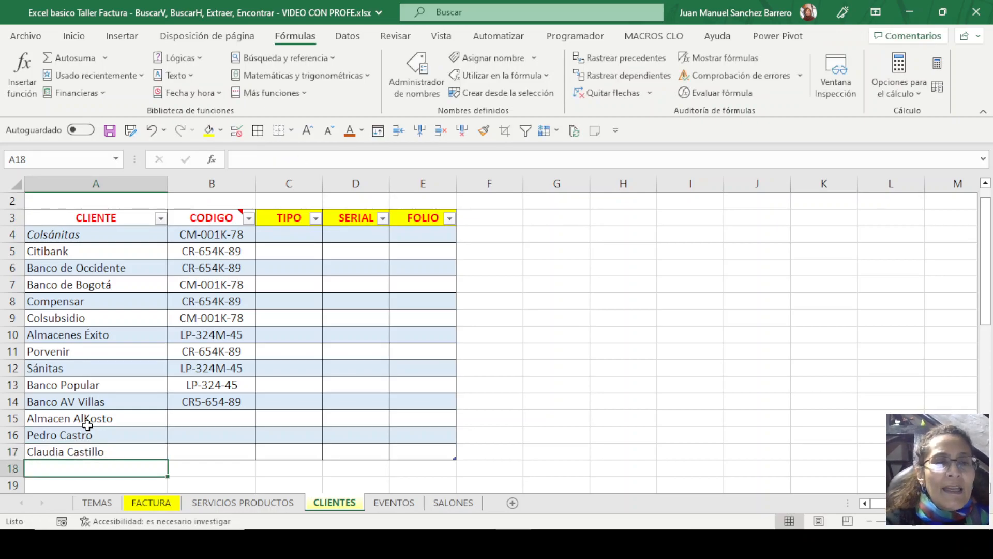
Check the CLIENTE validation list in FACTURA cell B2 for the two clients added last
click(151, 502)
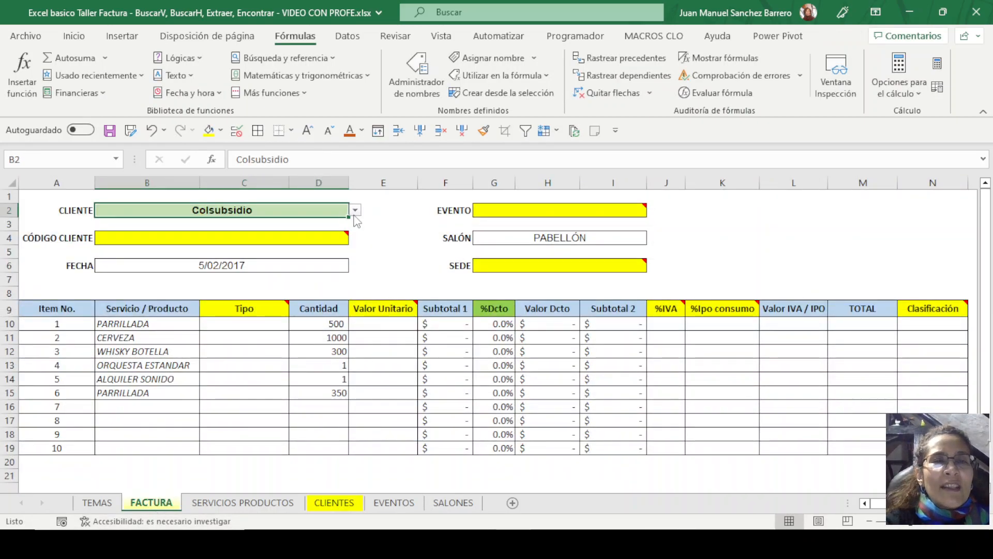
click(355, 209)
click(359, 267)
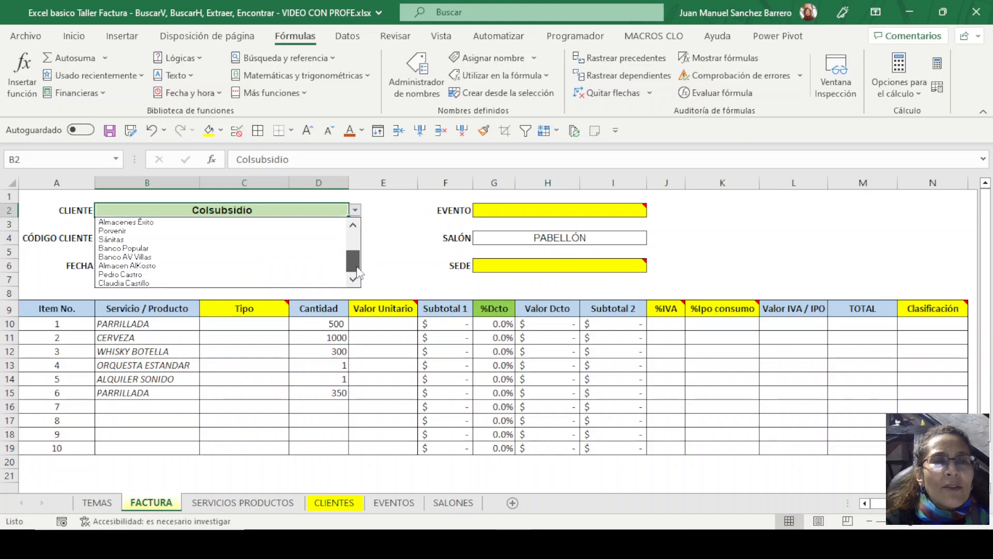
Add the new client Ferreteria SL in cell A18 of the CLIENTES sheet, directly below the table
click(321, 502)
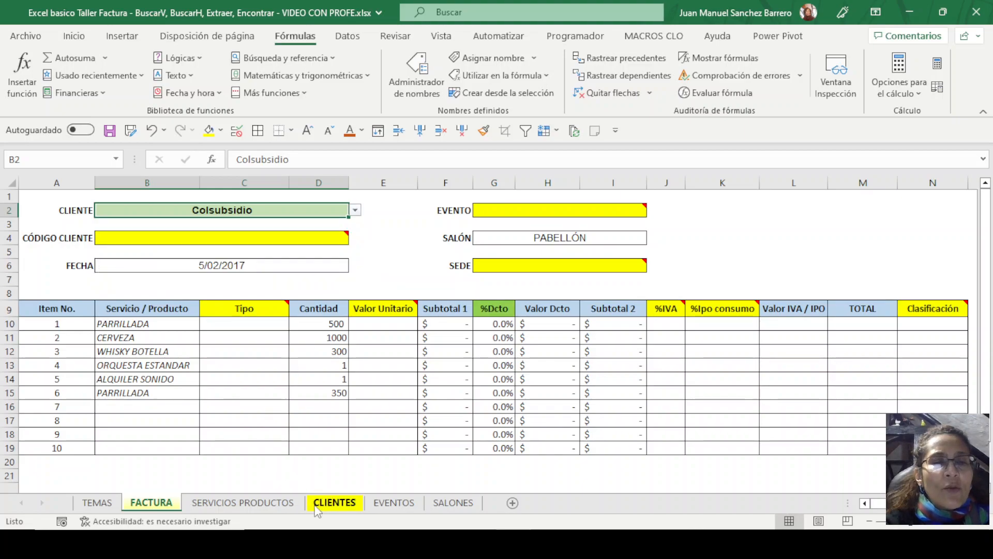
click(331, 502)
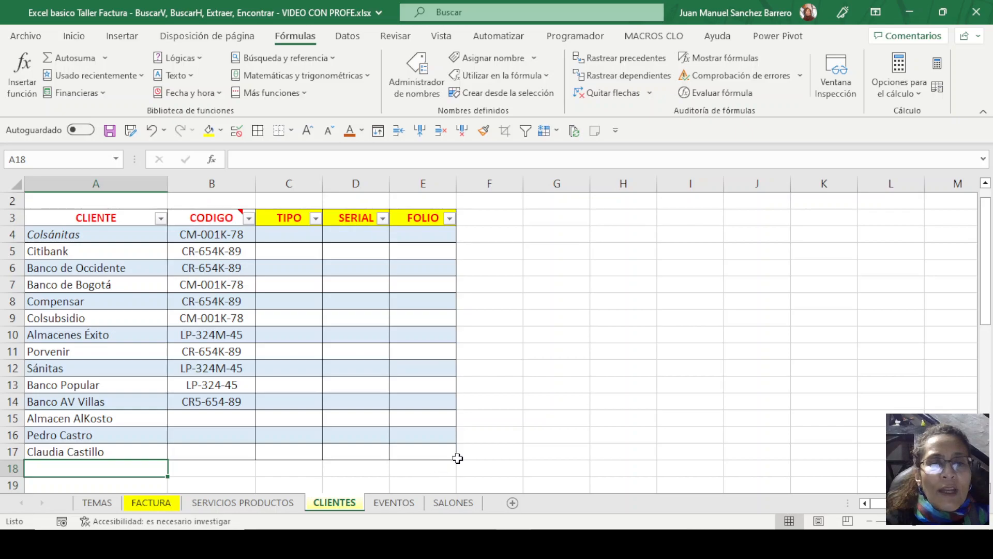
scroll(486, 453, down, 1)
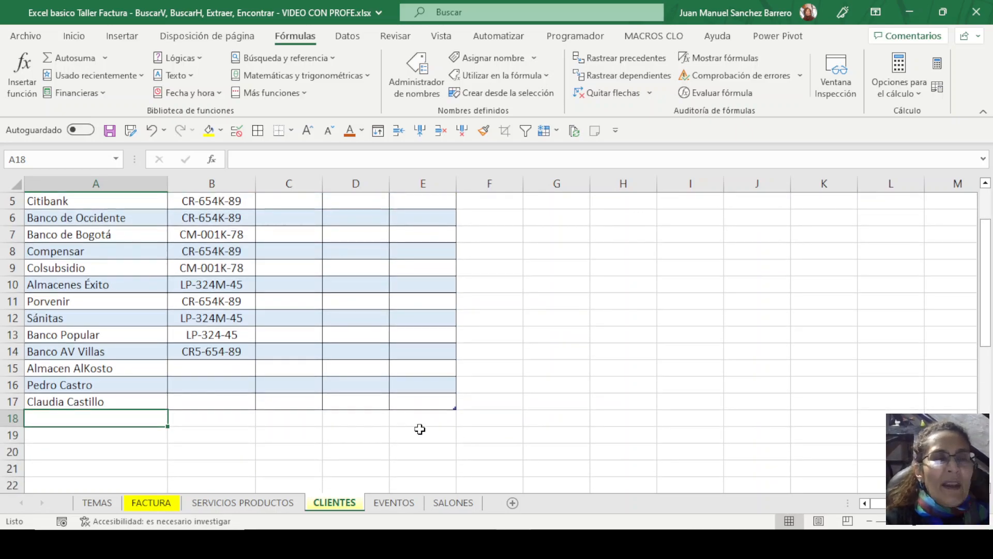
text(Fere)
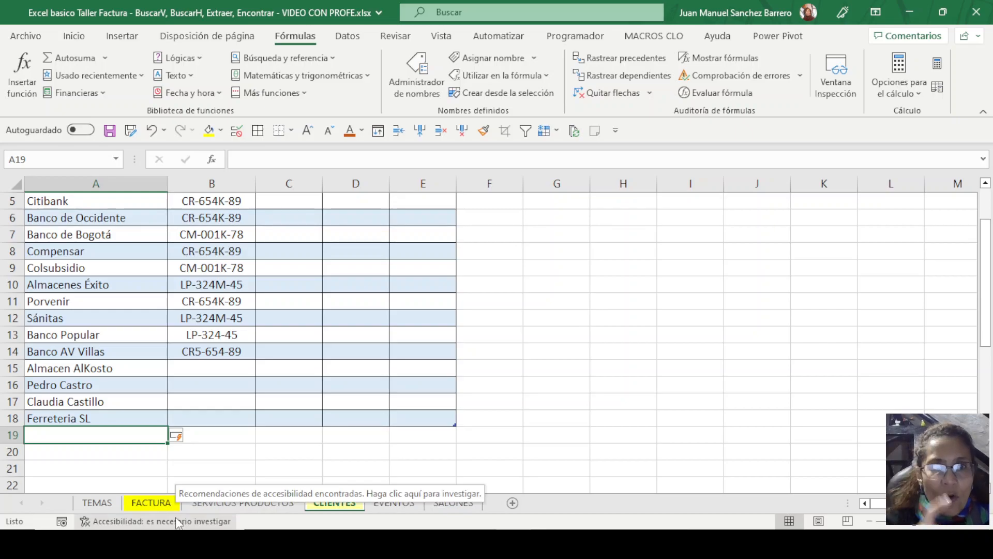
Check the CLIENTE validation list in FACTURA cell B2 for Ferreteria SL
scroll(98, 290, up, 2)
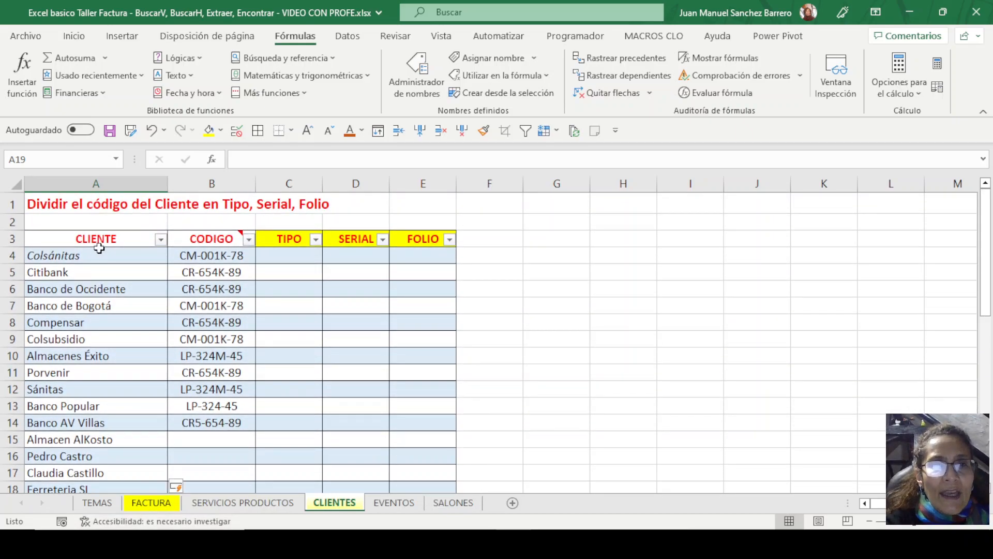
click(96, 245)
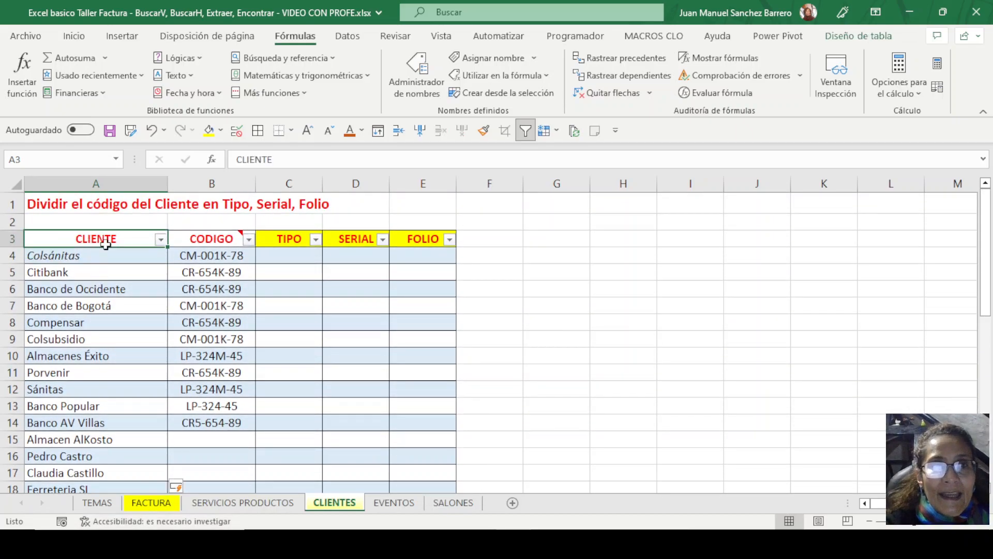
click(158, 507)
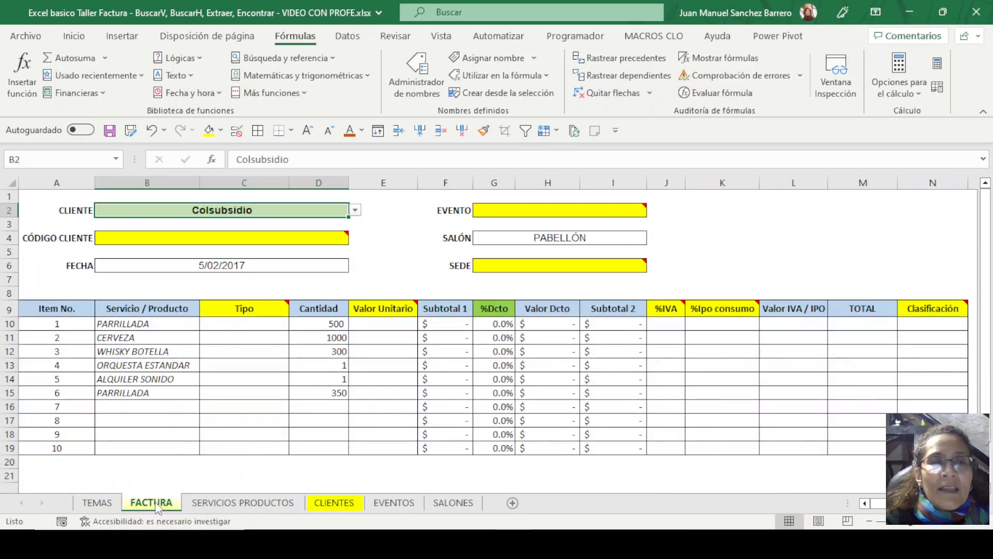
click(356, 211)
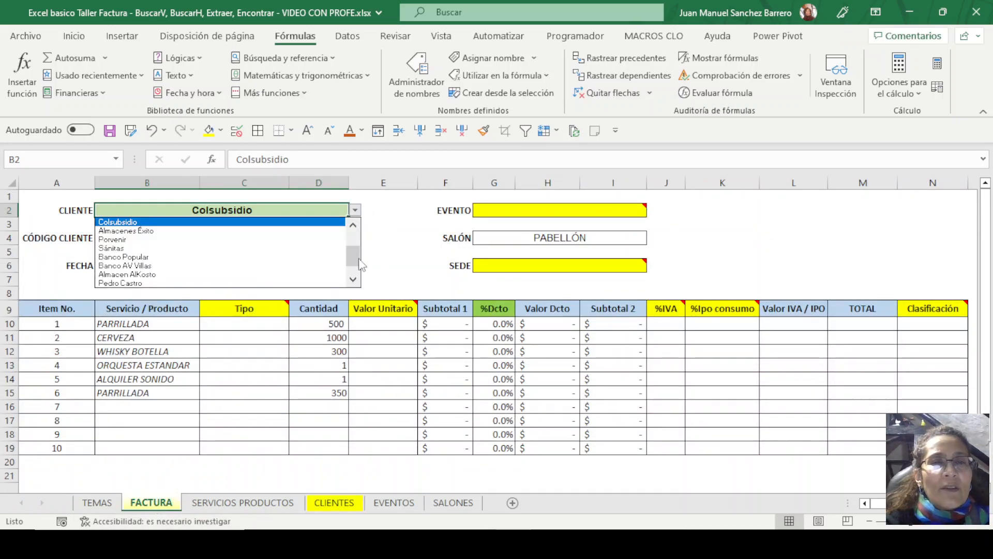
scroll(363, 265, down, 1)
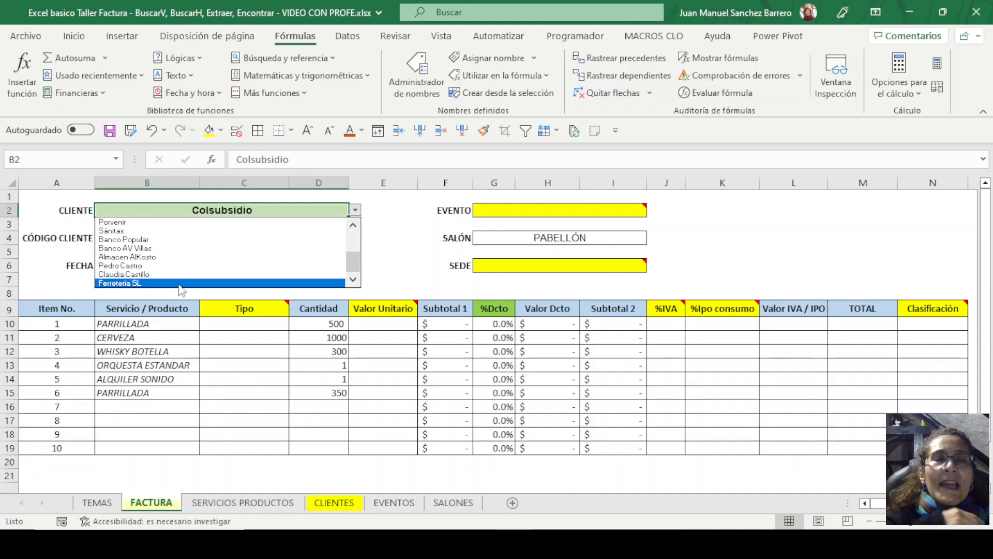
click(396, 273)
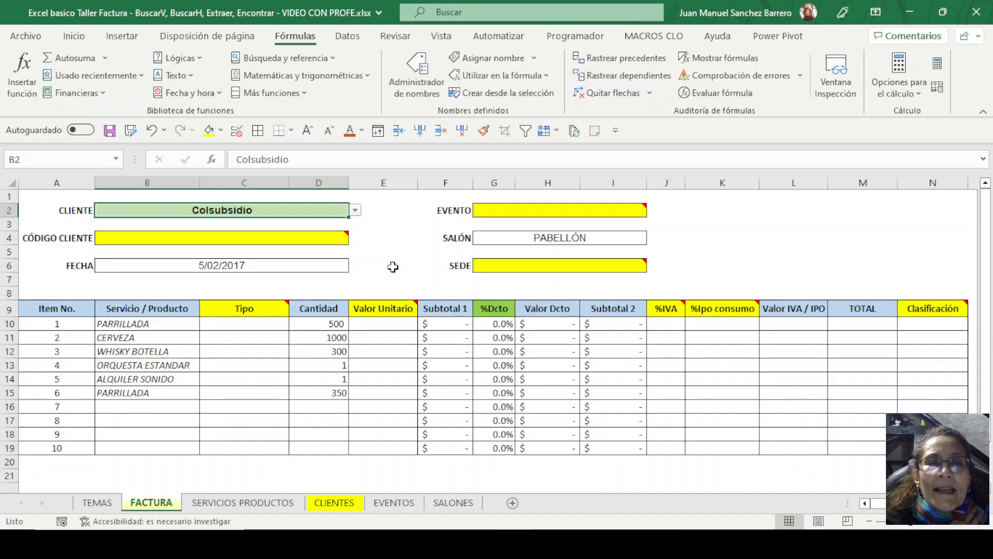
click(356, 210)
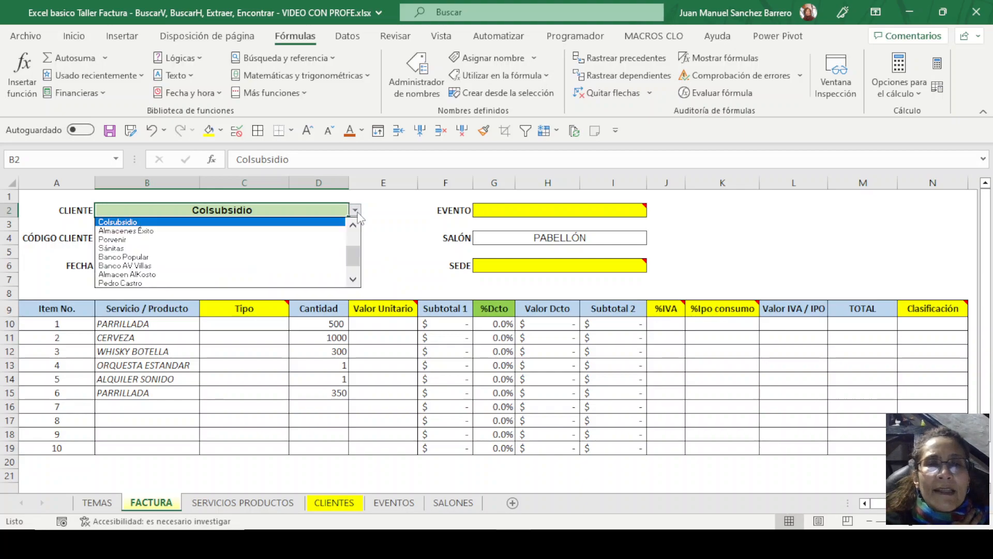
Review the client range A4:A18 under the CLIENTE header on the CLIENTES sheet
click(322, 510)
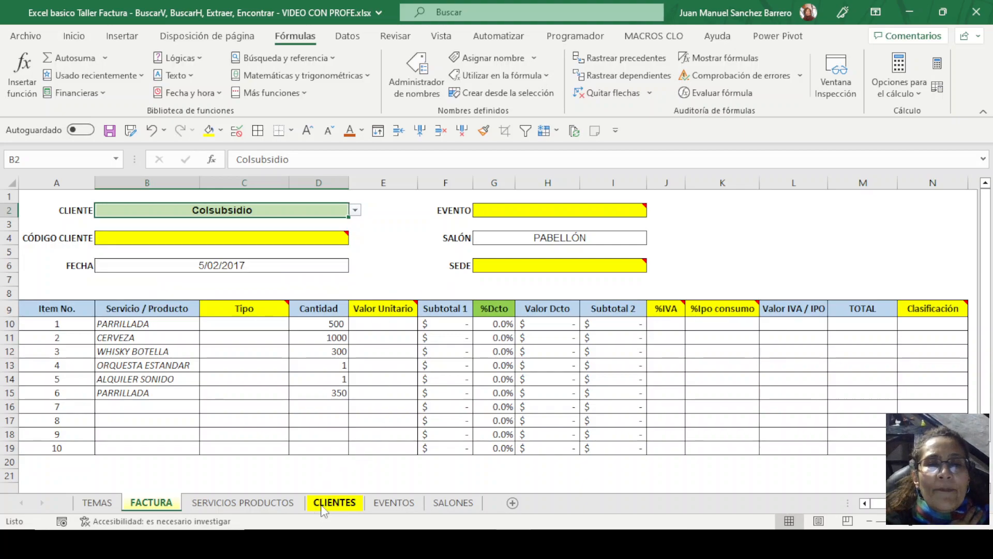
click(354, 505)
scroll(124, 315, down, 1)
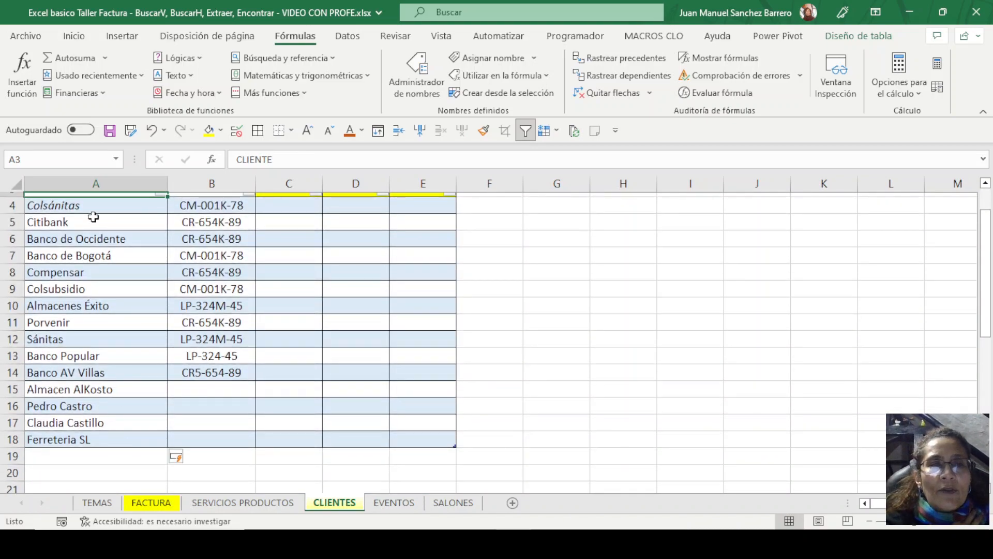
drag(87, 209, 141, 441)
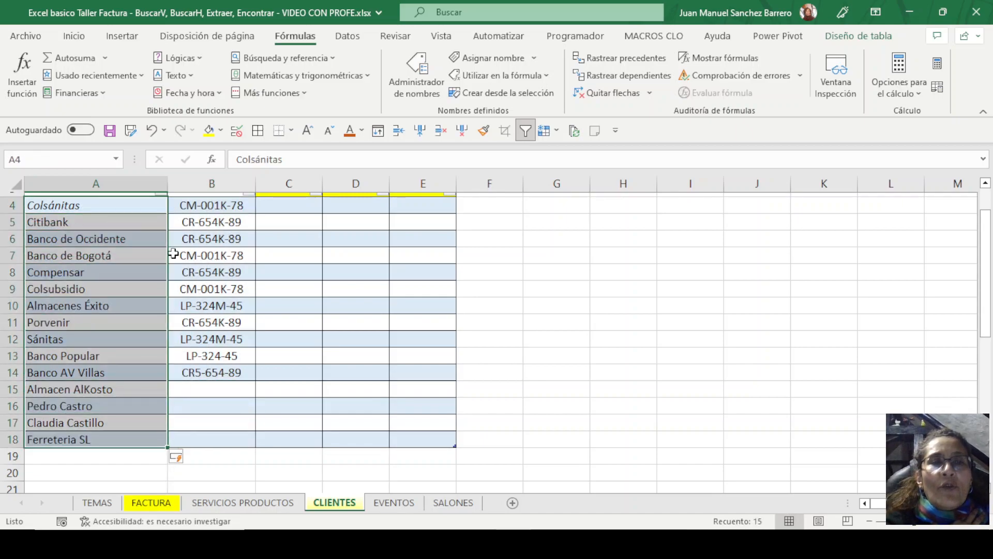
drag(103, 207, 119, 446)
scroll(333, 405, up, 1)
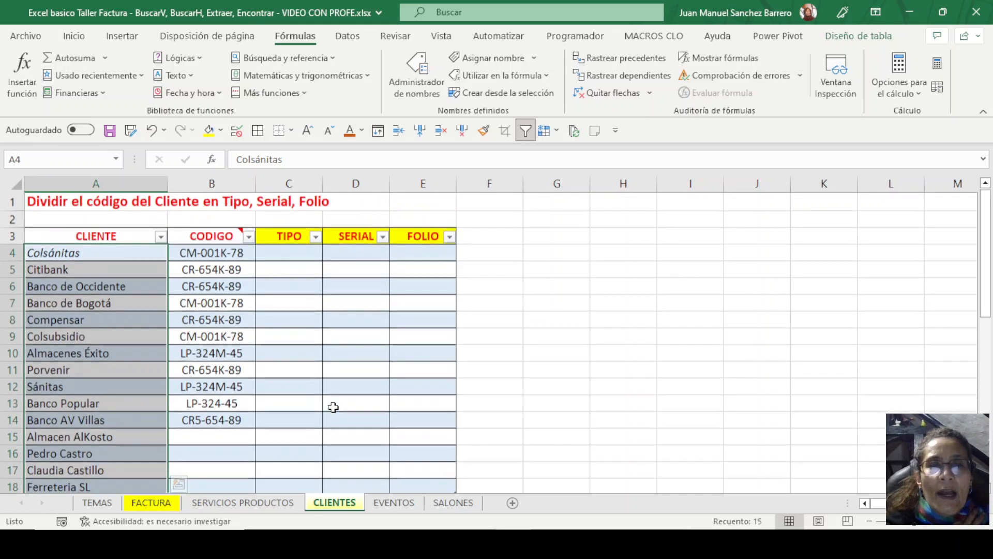
scroll(220, 419, down, 1)
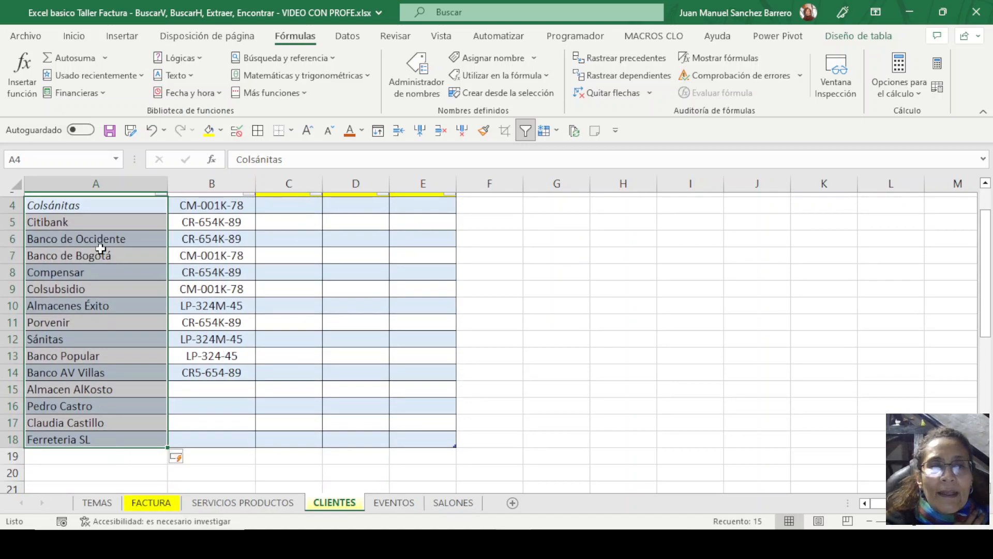
Read the note attached to the EVENTO cell G2 on the FACTURA sheet
click(151, 503)
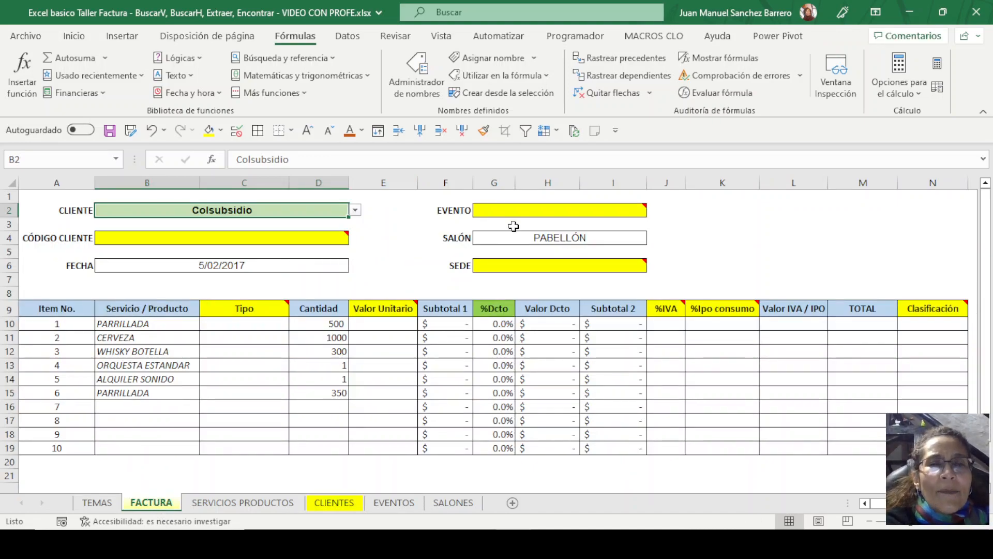
click(560, 209)
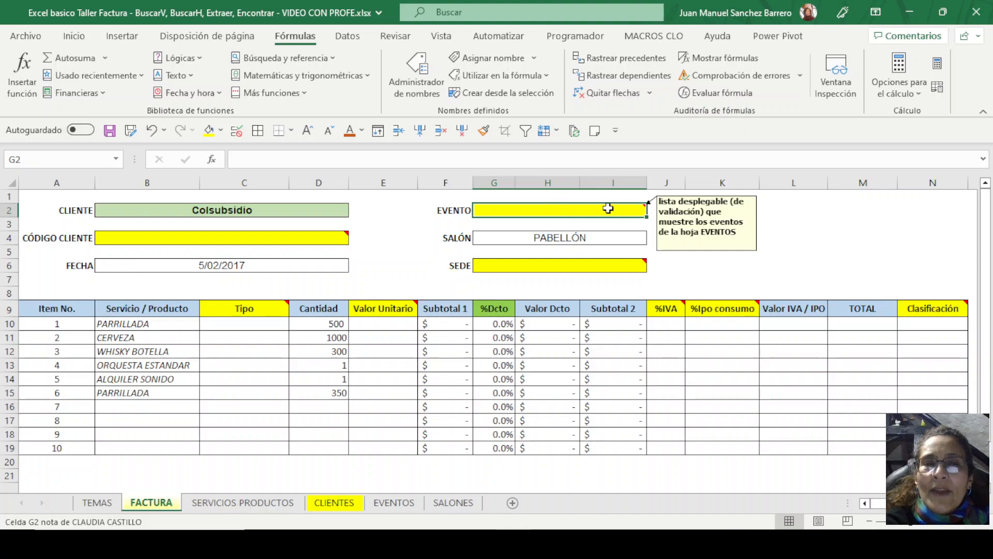
mouse_move(626, 208)
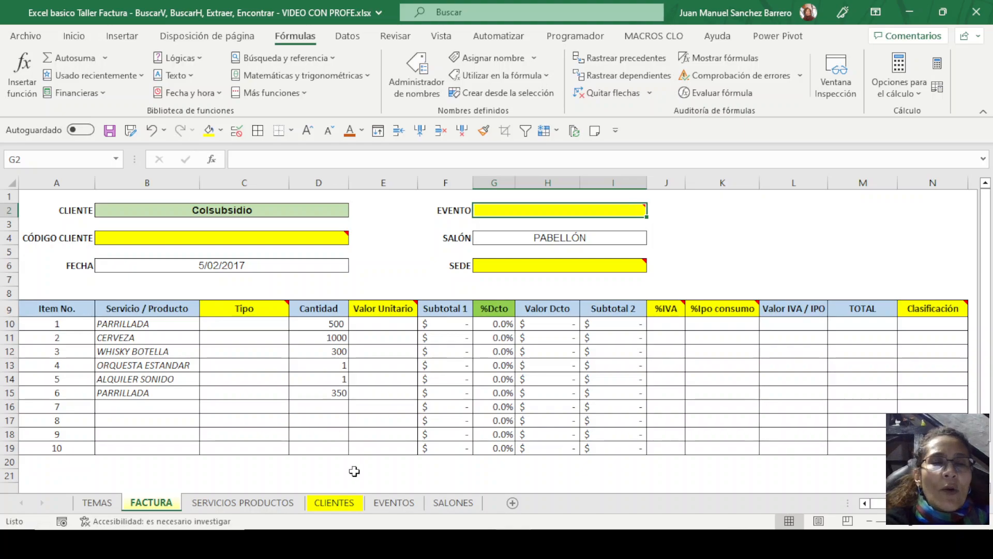
Convert the table Tabla1 on the EVENTOS sheet into a normal range
click(398, 504)
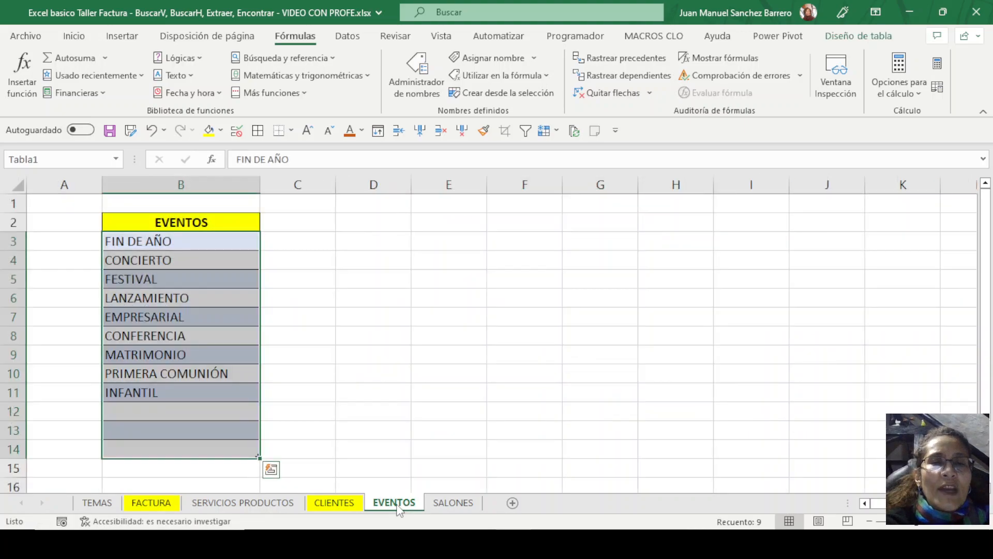
click(166, 338)
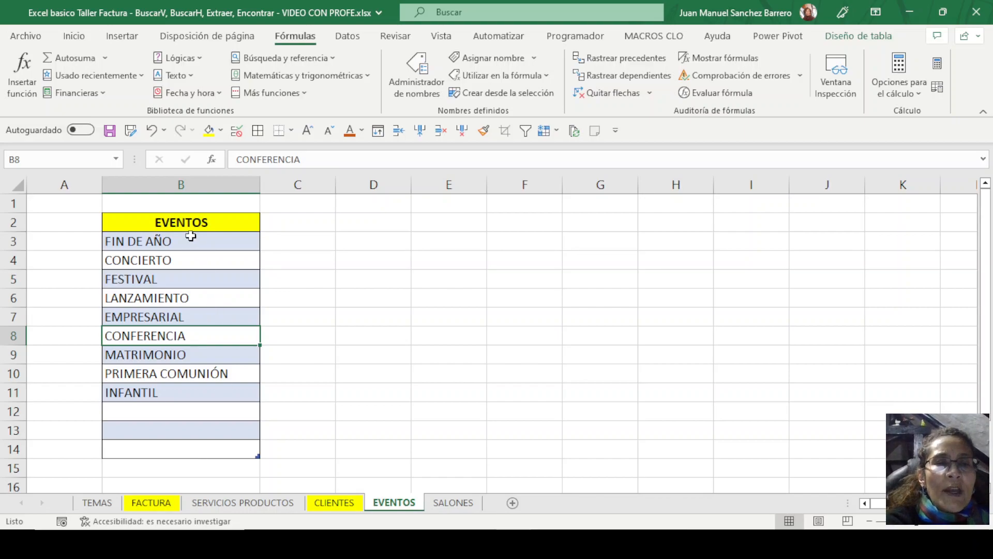
click(186, 449)
click(186, 335)
click(187, 295)
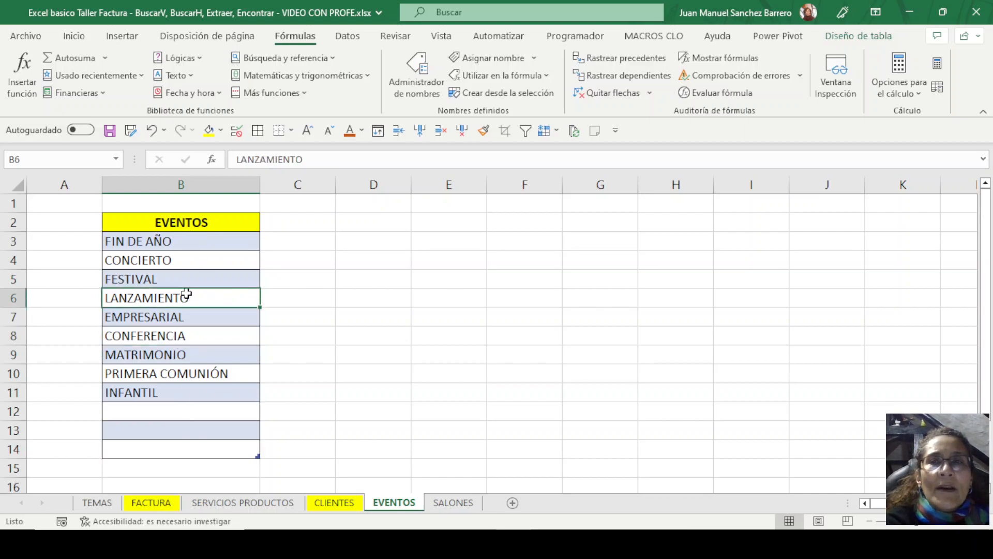
click(849, 37)
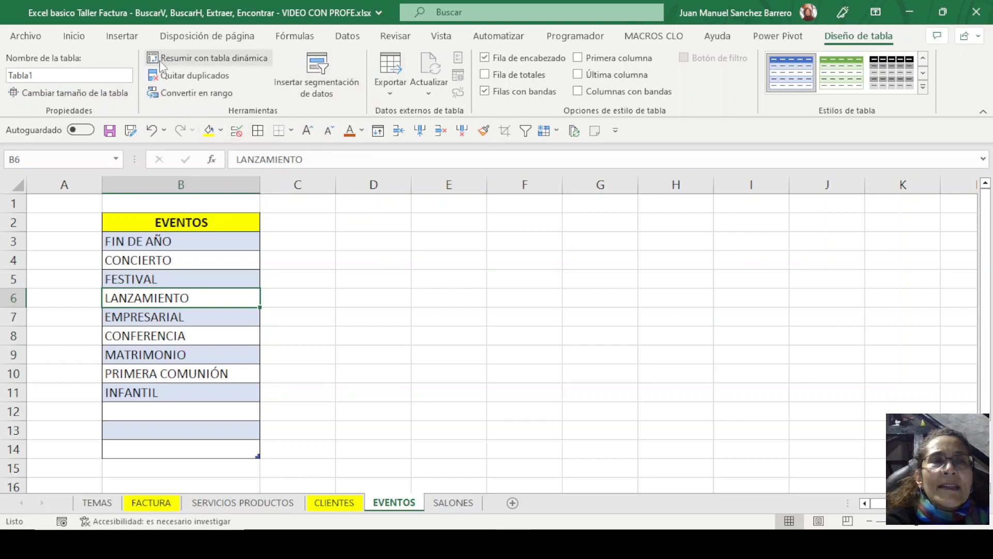
click(215, 98)
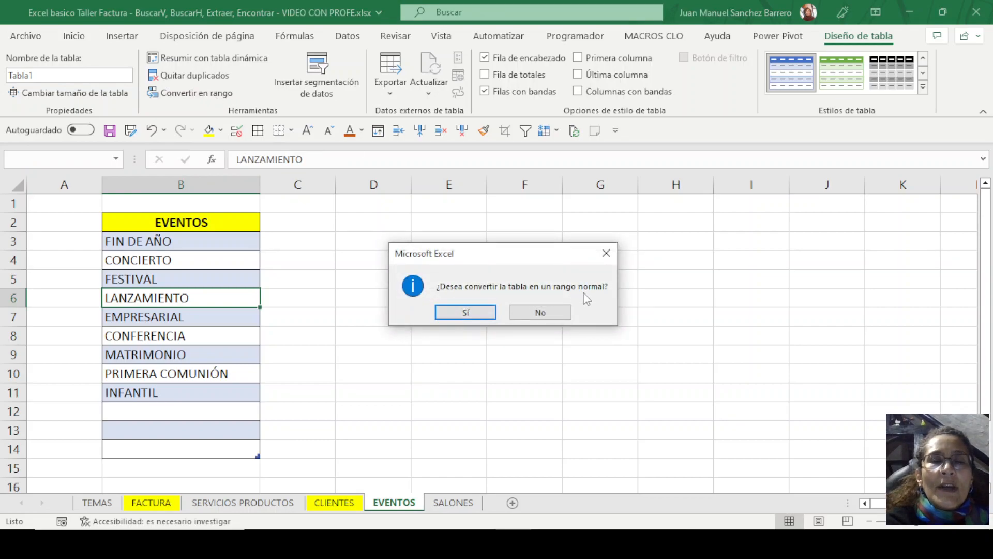
click(465, 312)
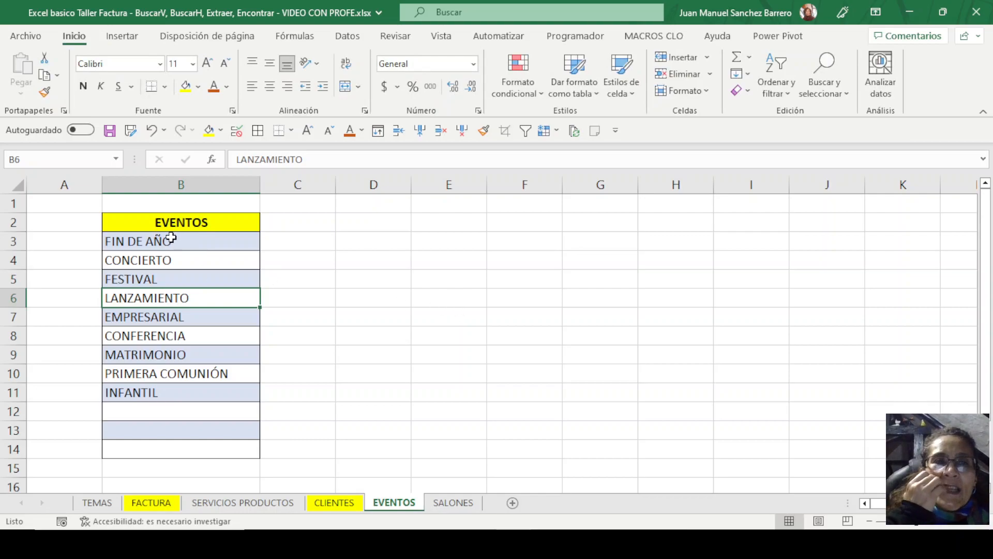
Inspect several cells of the EVENTOS list in B3:B14 to see whether the table design options are still offered
click(187, 278)
click(195, 335)
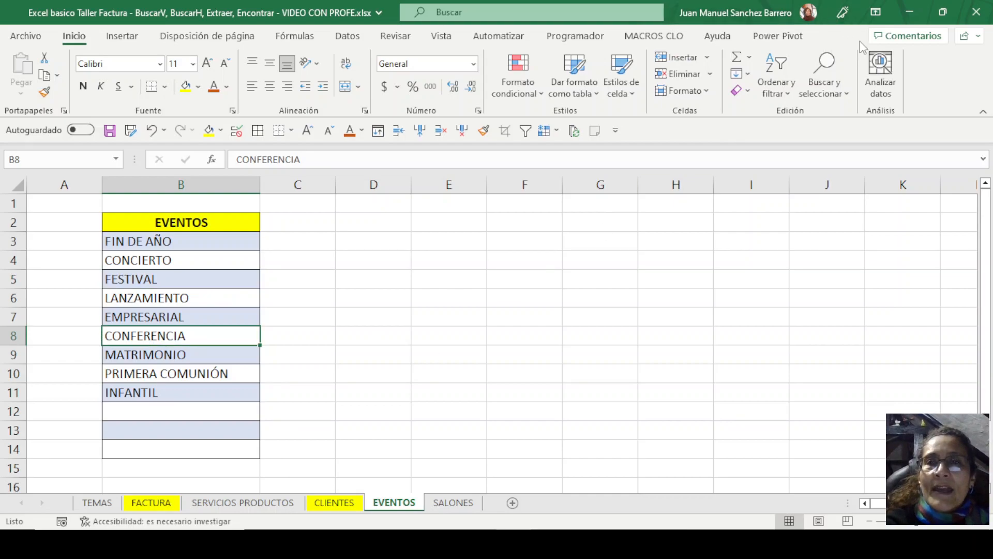
click(200, 242)
click(195, 355)
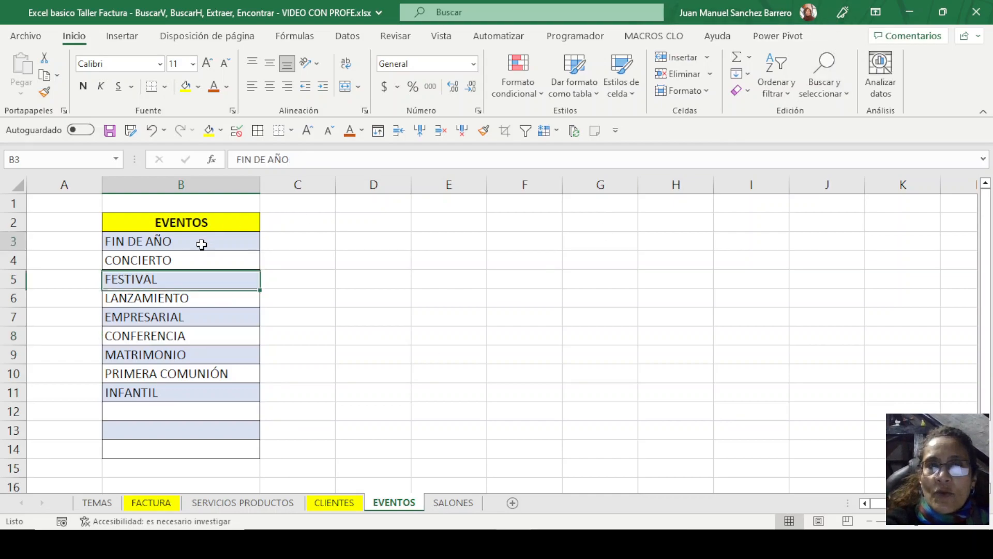
click(178, 448)
click(164, 315)
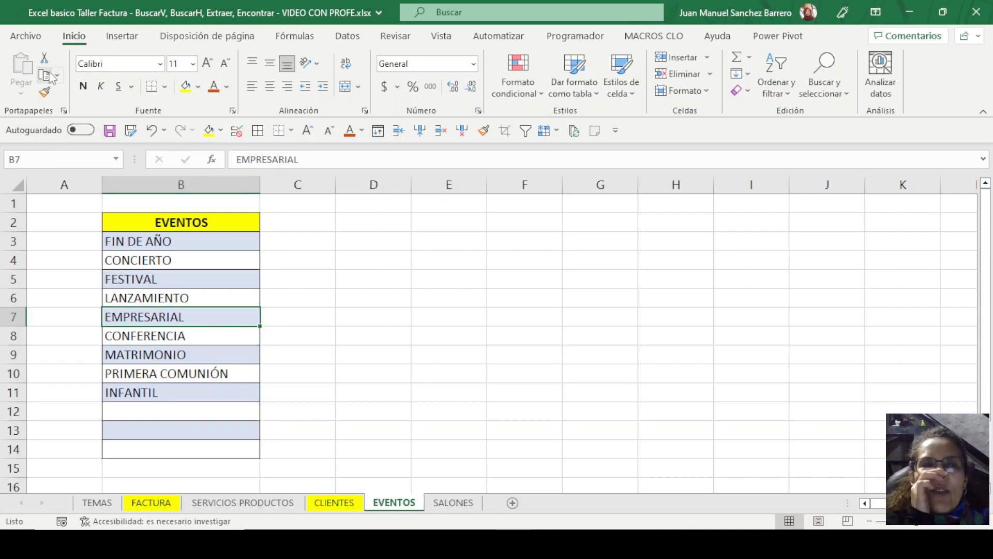
click(168, 429)
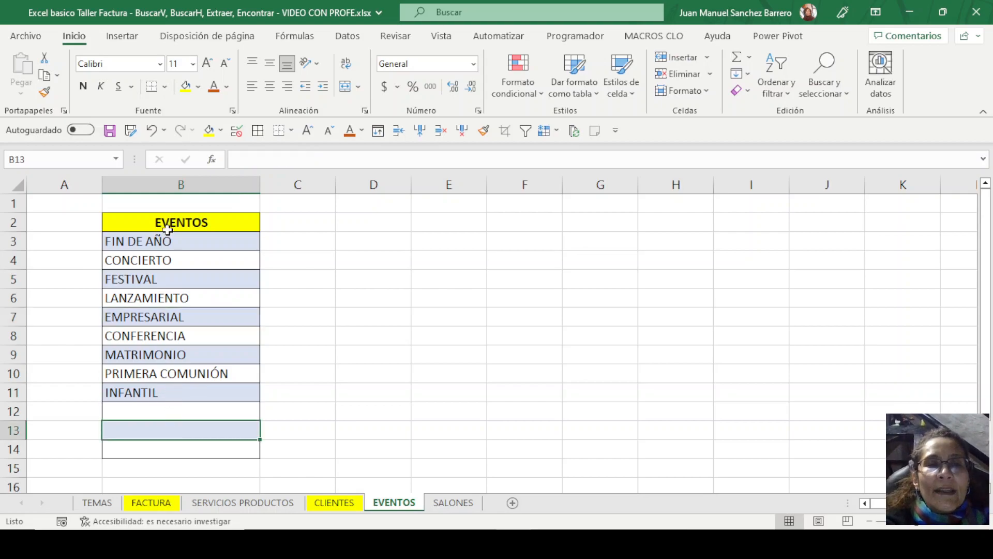
Review the workbook's defined names in the Name Manager, checking whether the table entry Tabla2 can be deleted
click(284, 36)
click(414, 73)
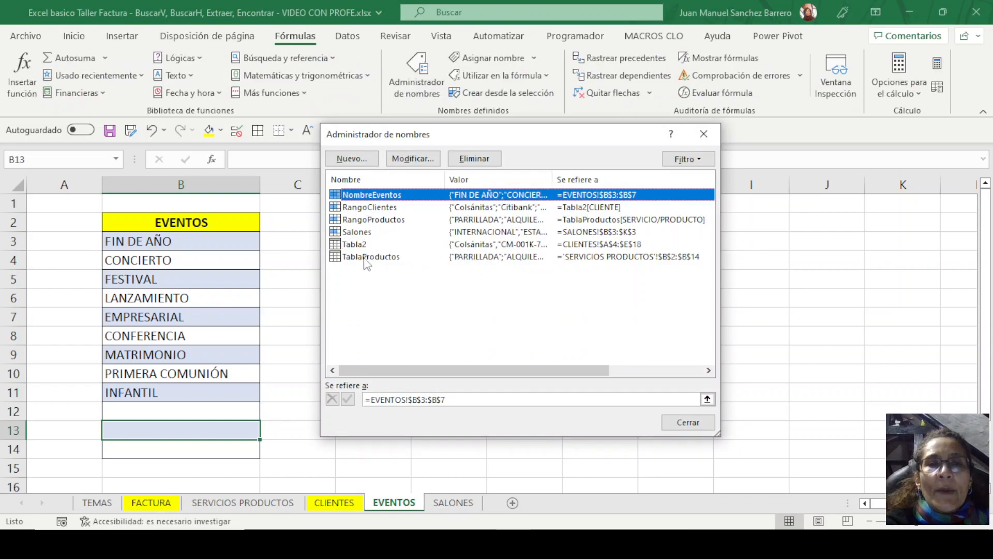
click(354, 244)
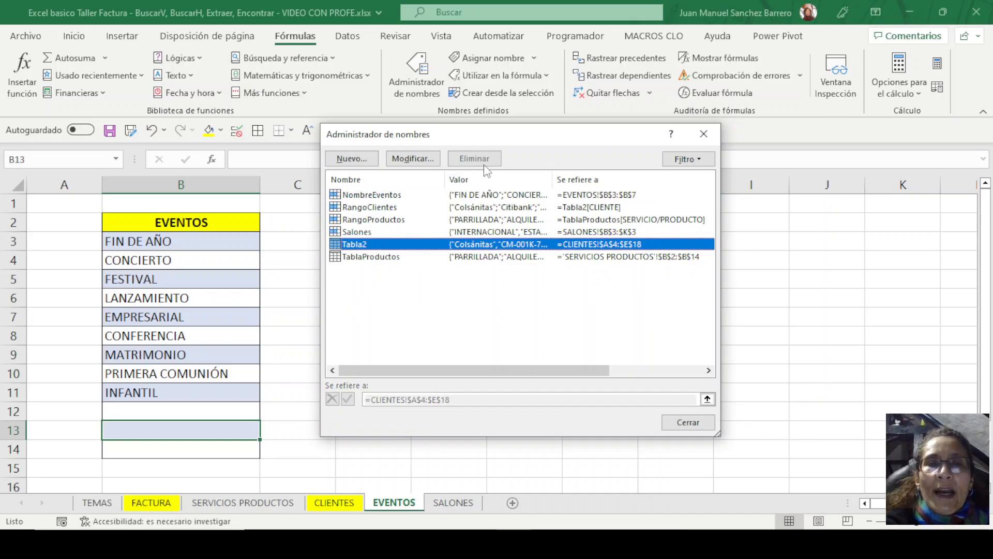
click(691, 421)
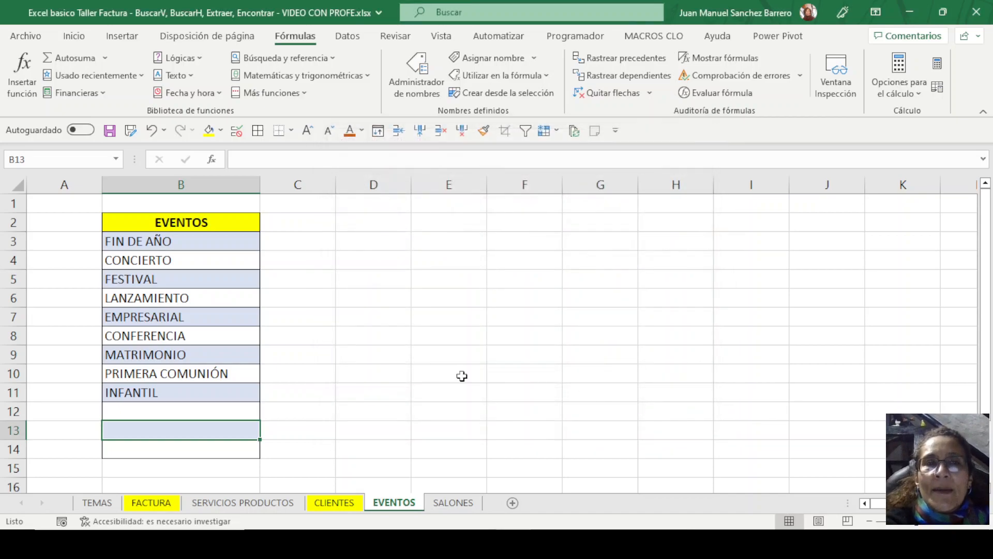
click(185, 320)
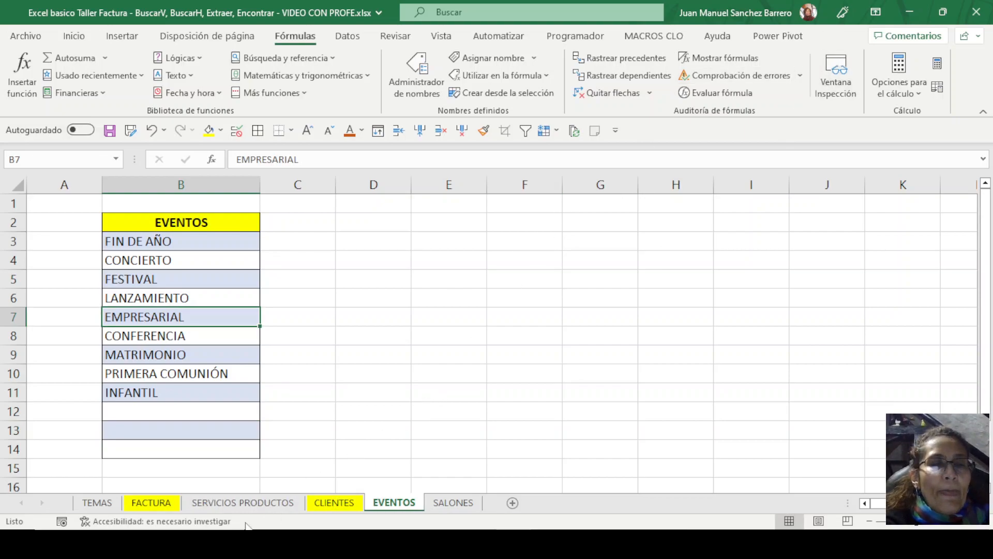
Check the options in the SALÓN drop-down in G4 on the FACTURA sheet and the source of its data validation list
click(137, 503)
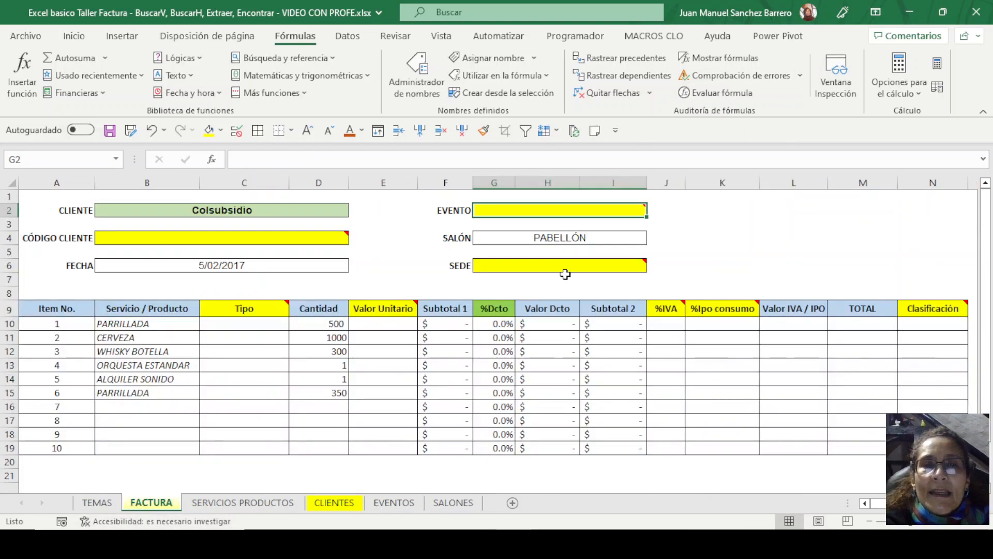
click(514, 238)
click(654, 238)
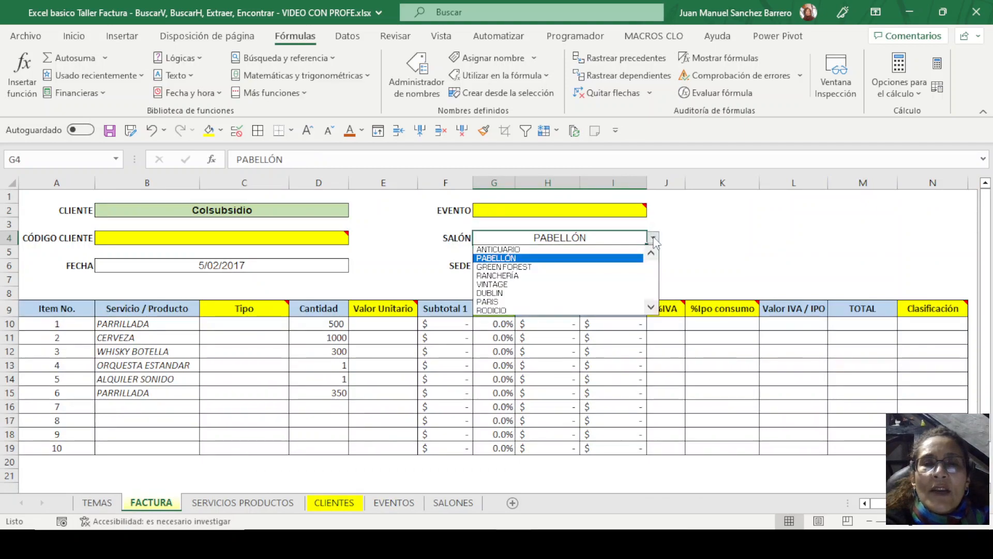
click(654, 239)
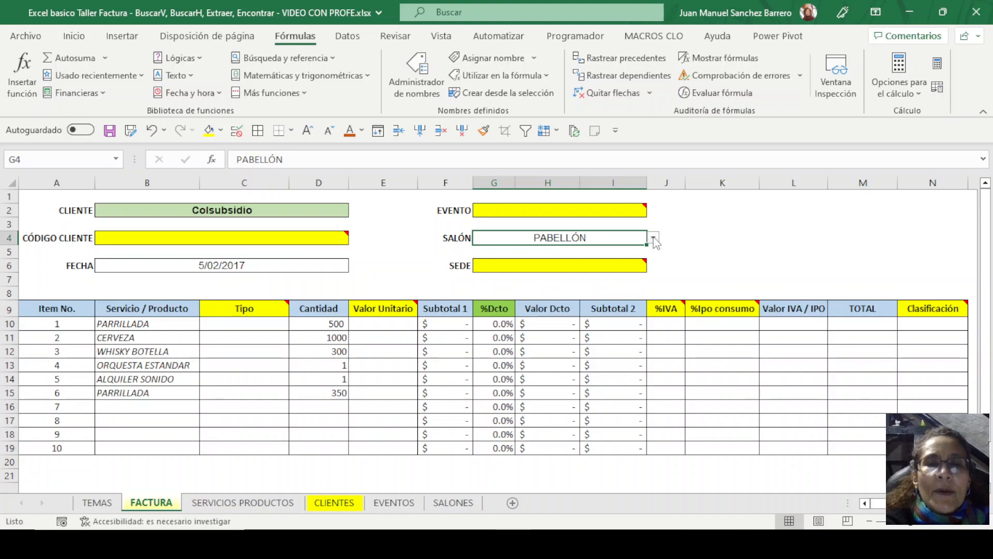
click(349, 37)
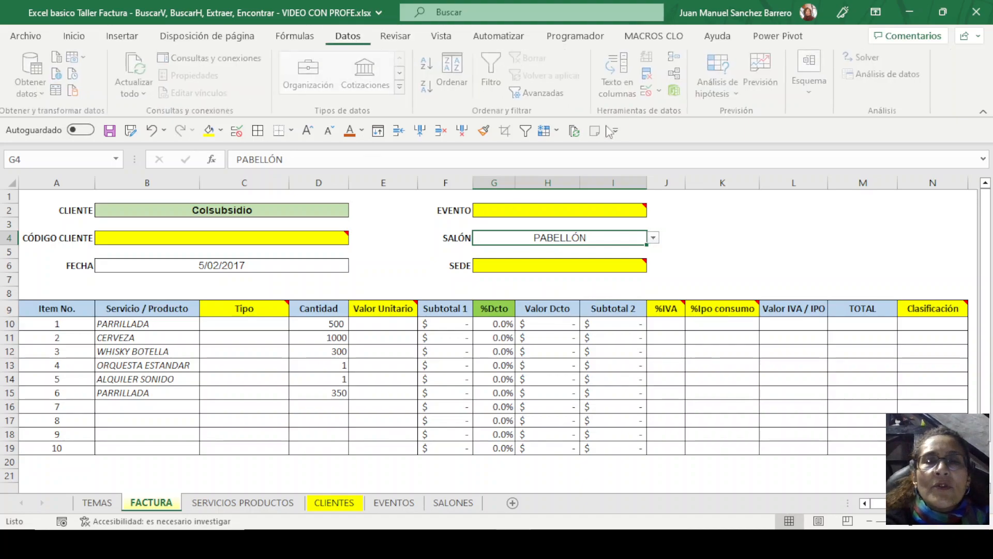
click(646, 91)
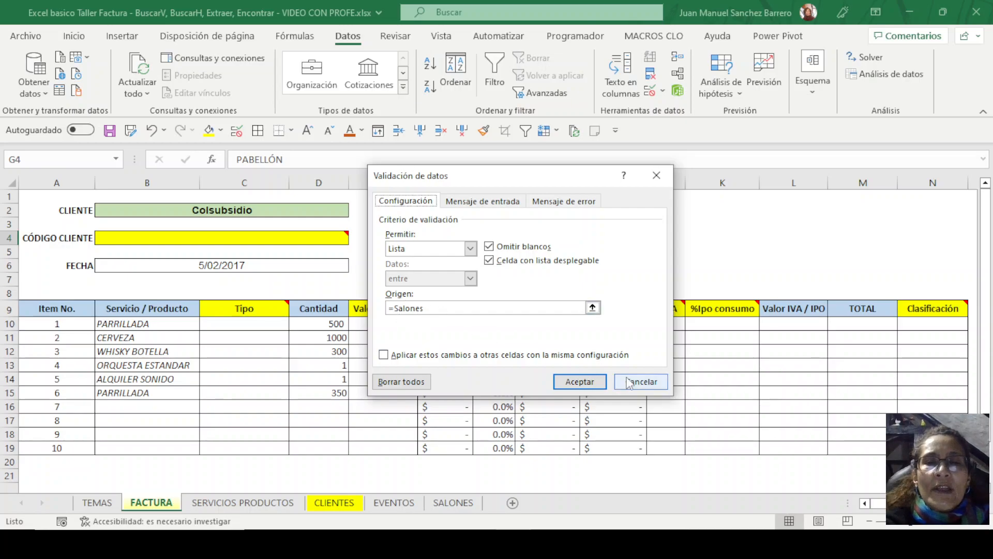
click(641, 382)
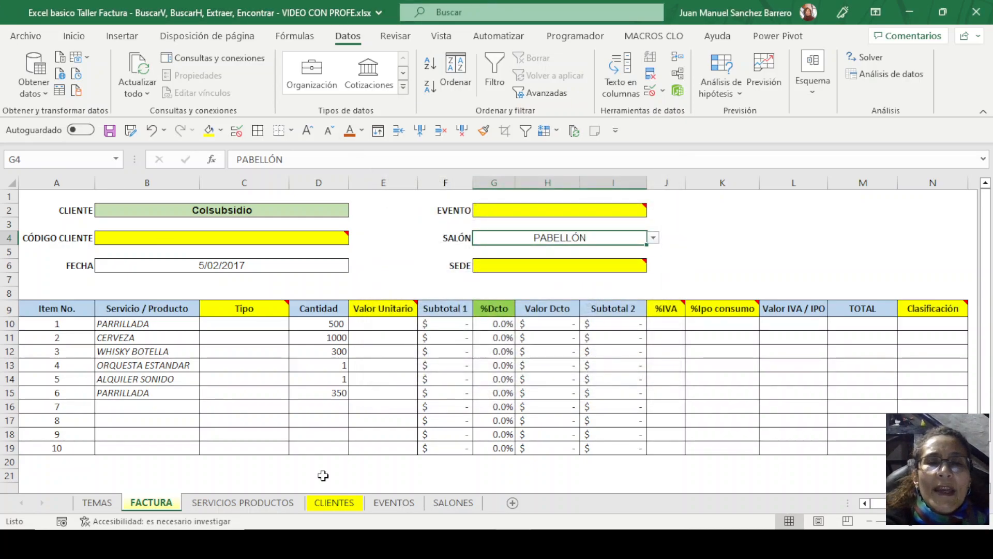
Examine the horizontal layout of the named range Salones in B3:K3 on the SALONES sheet, including the SEDE row and surrounding empty cells
click(453, 502)
drag(129, 227, 849, 220)
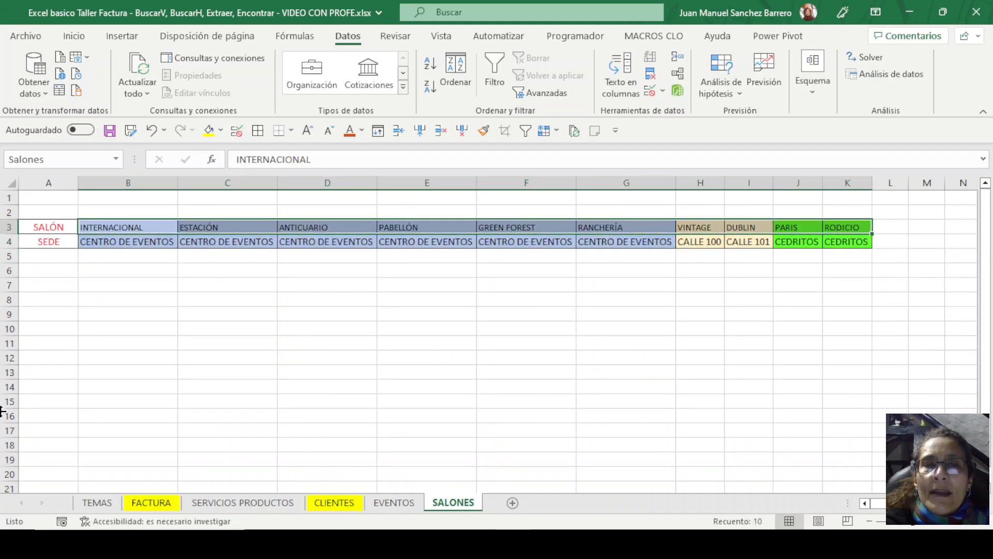
click(900, 224)
click(930, 224)
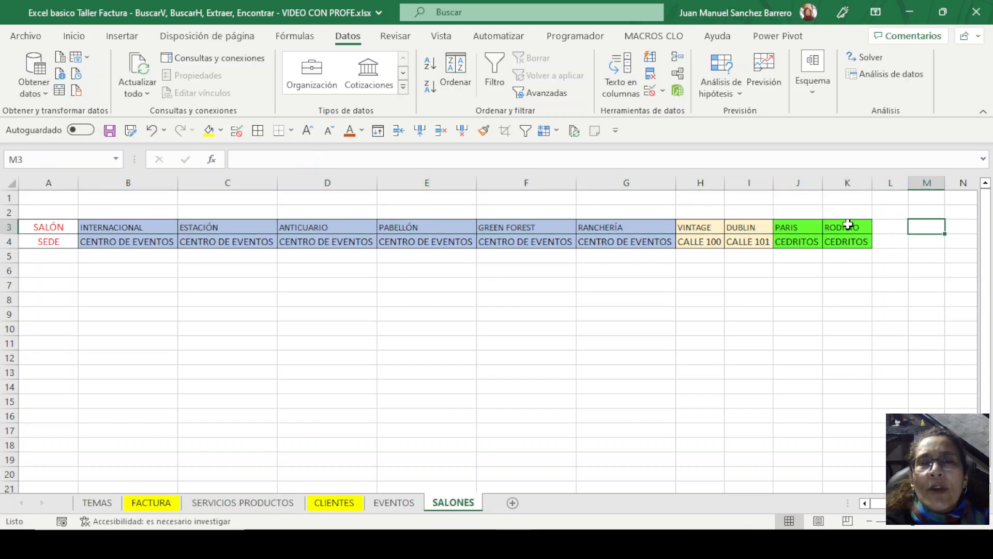
mouse_move(854, 227)
mouse_down()
mouse_move(119, 228)
mouse_move(838, 228)
mouse_up()
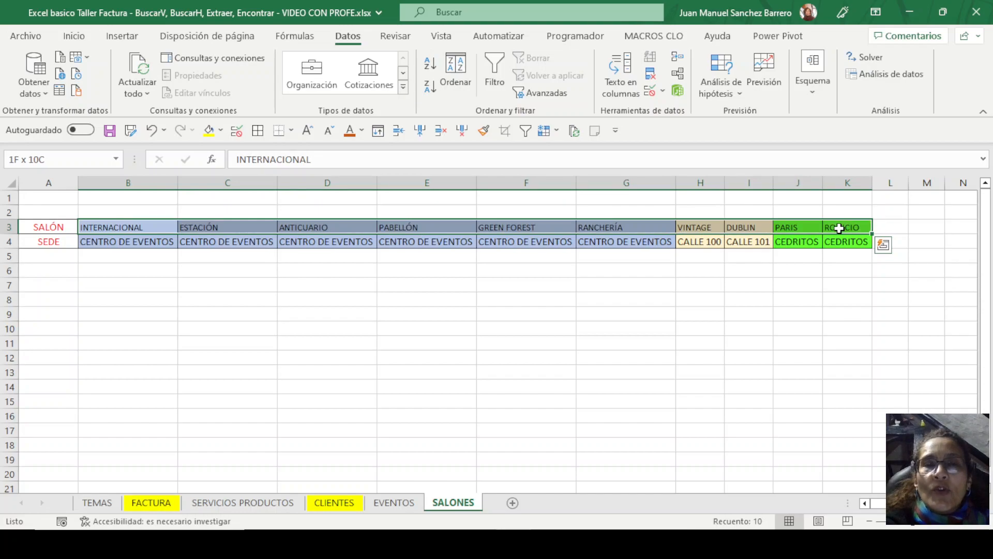
click(840, 269)
click(840, 298)
click(831, 327)
click(838, 356)
click(839, 391)
click(840, 428)
click(842, 251)
click(833, 285)
click(835, 326)
drag(113, 227, 835, 228)
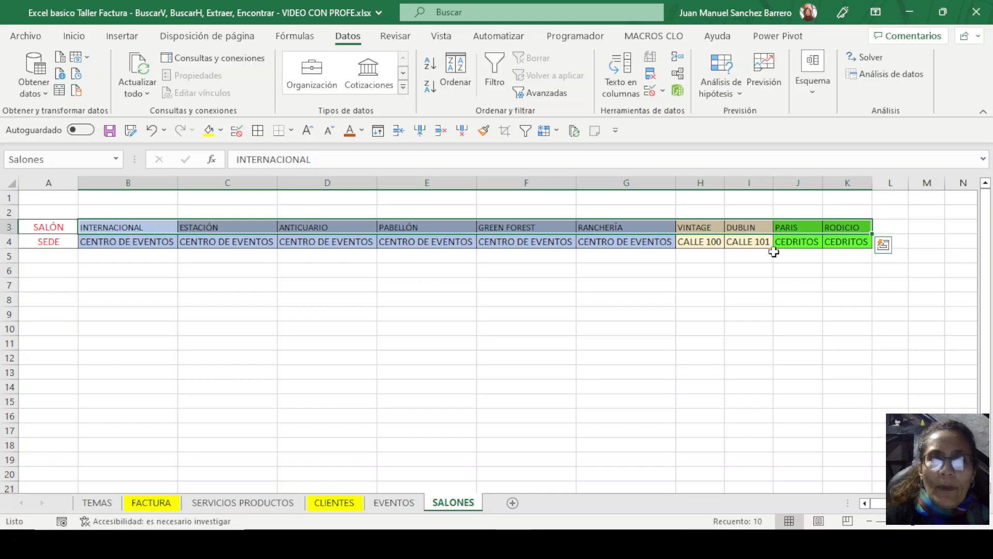
click(167, 247)
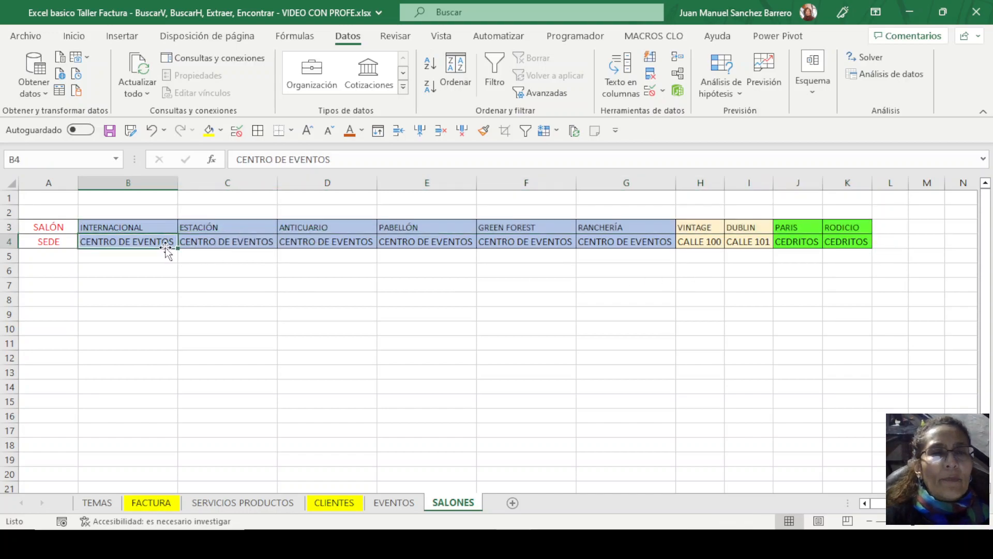
Read the notes attached to the SEDE cell G6 and the CÓDIGO CLIENTE cell B4 on the FACTURA sheet
click(168, 510)
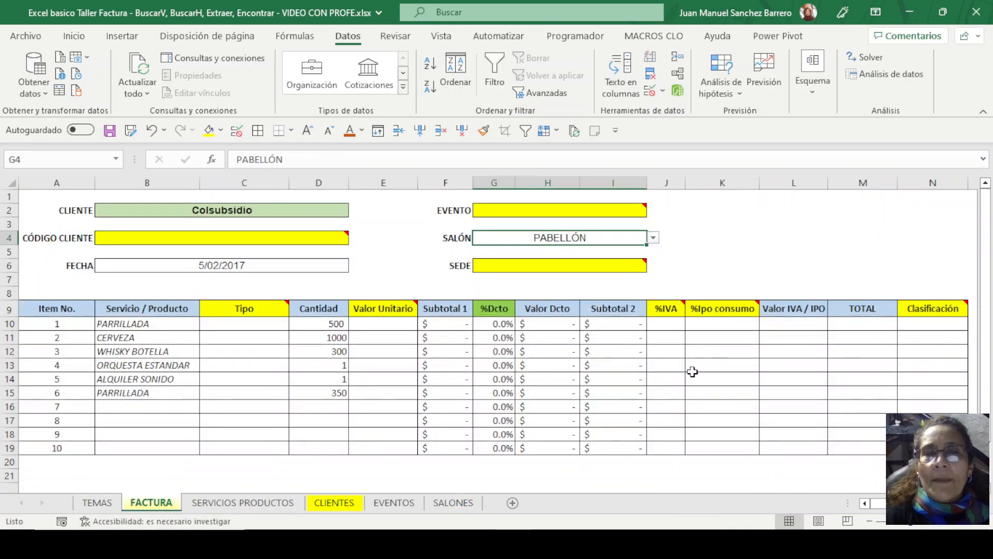
click(529, 265)
mouse_move(529, 264)
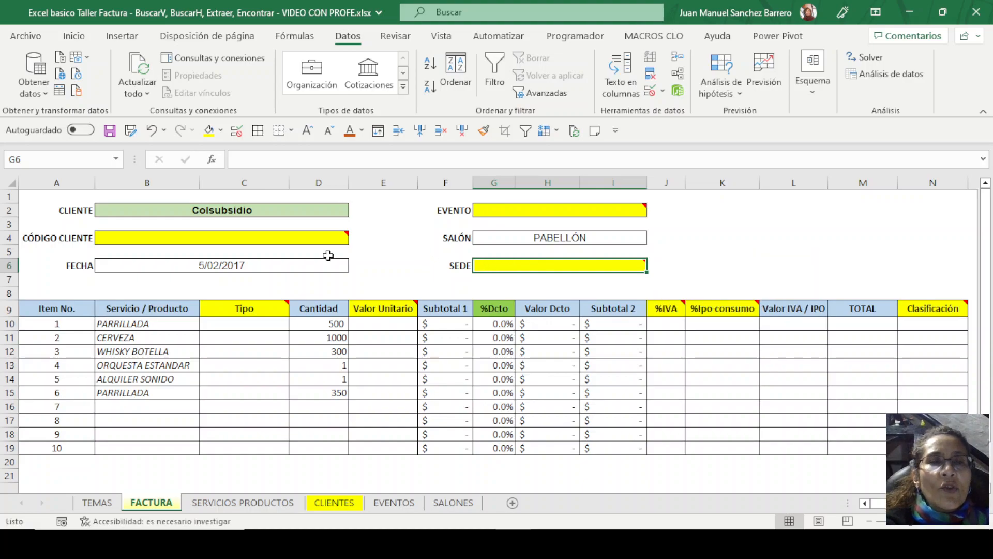
click(286, 236)
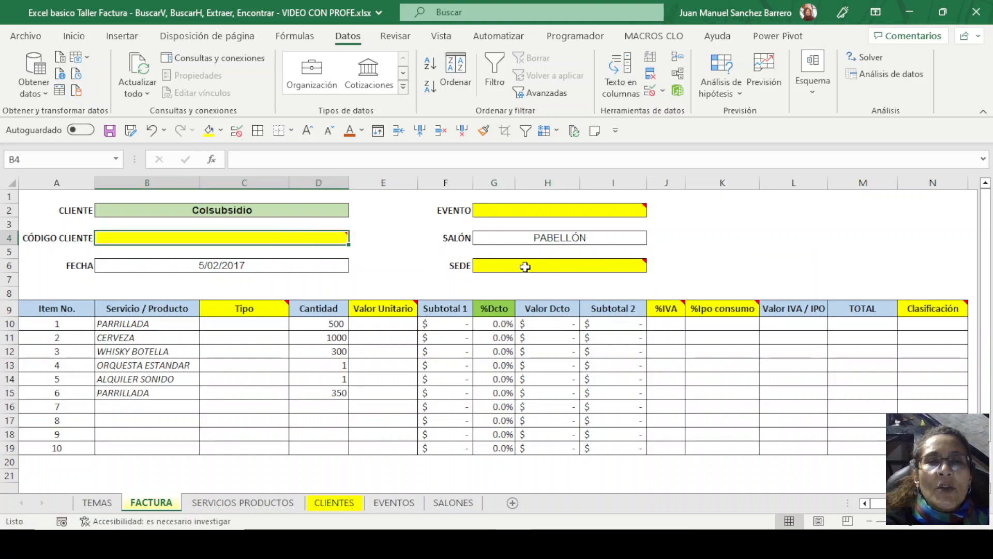
mouse_move(517, 264)
mouse_move(251, 237)
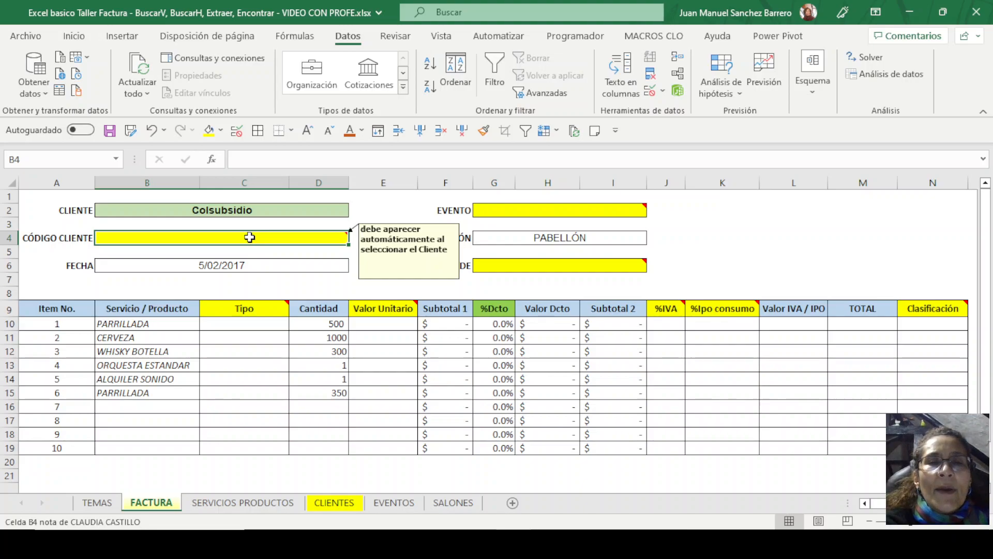
Look up the code of the invoice's current client, Colsubsidio, on the CLIENTES sheet
click(232, 209)
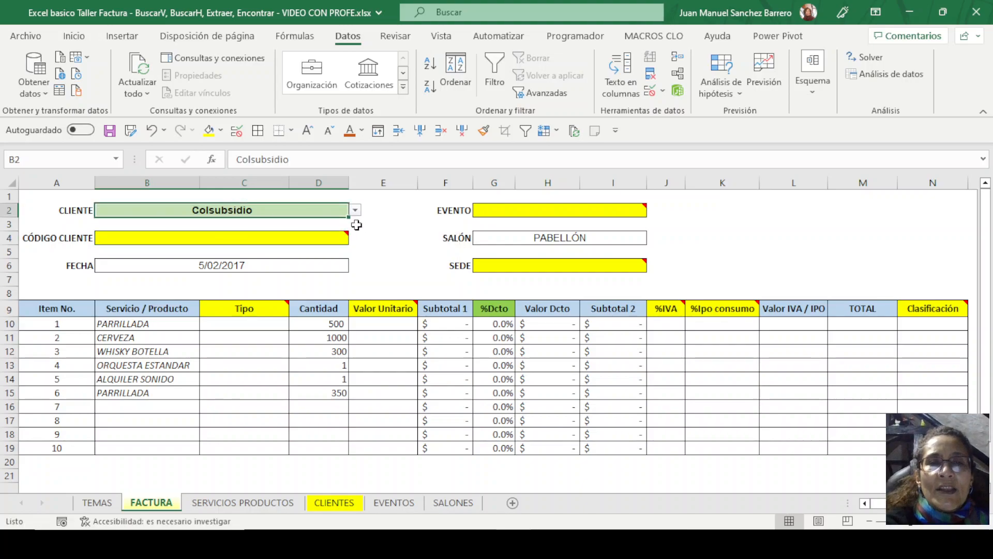
click(334, 503)
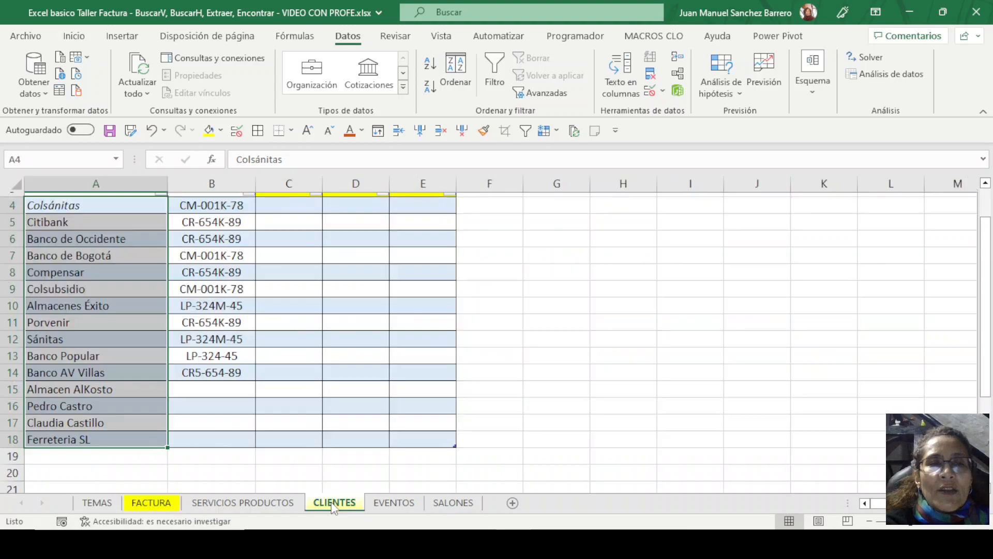
click(93, 291)
click(250, 295)
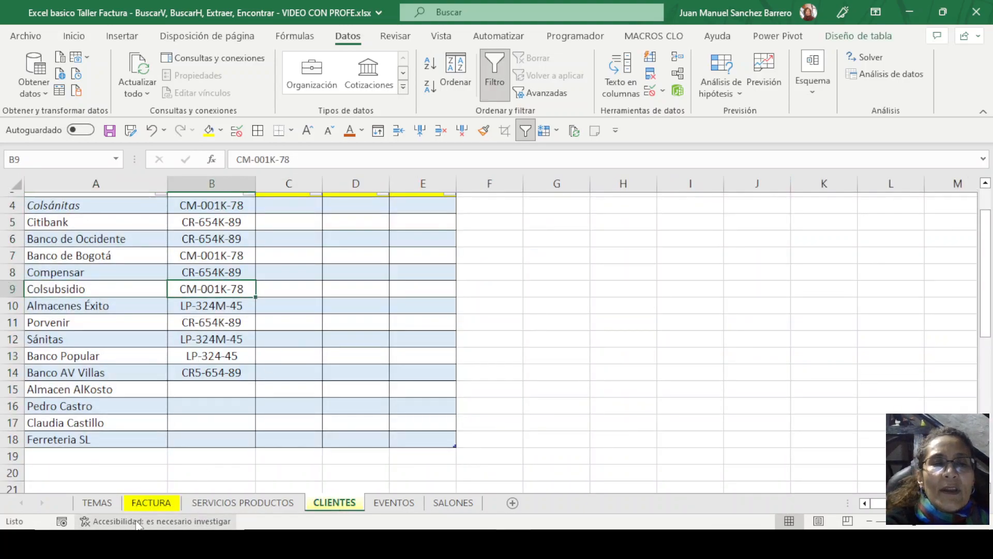
Choose Sánitas as the client in cell B2 of the FACTURA sheet
click(151, 502)
click(356, 211)
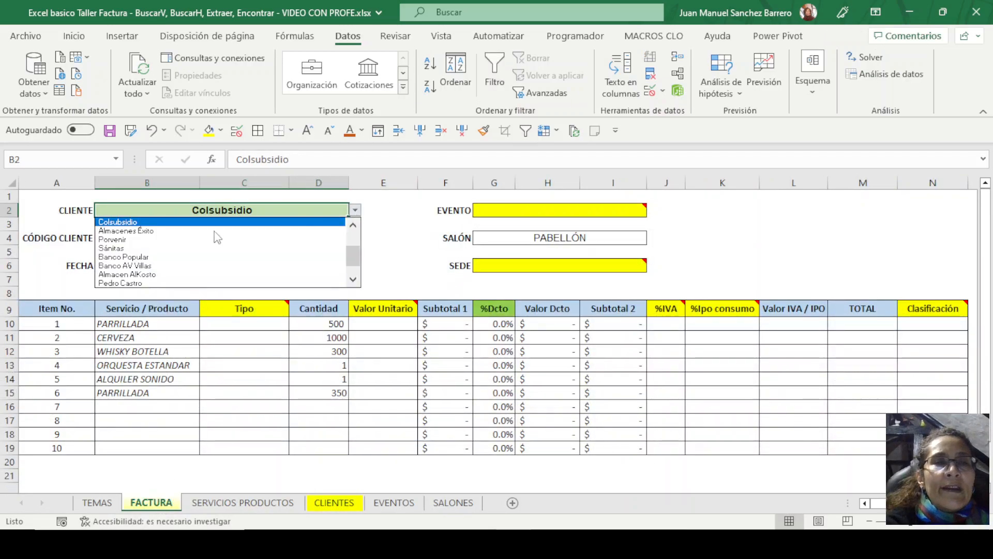
click(227, 247)
Locate the code for Sánitas on the CLIENTES sheet and compare the client names in A4:A18 with the codes in B4:B18
click(334, 503)
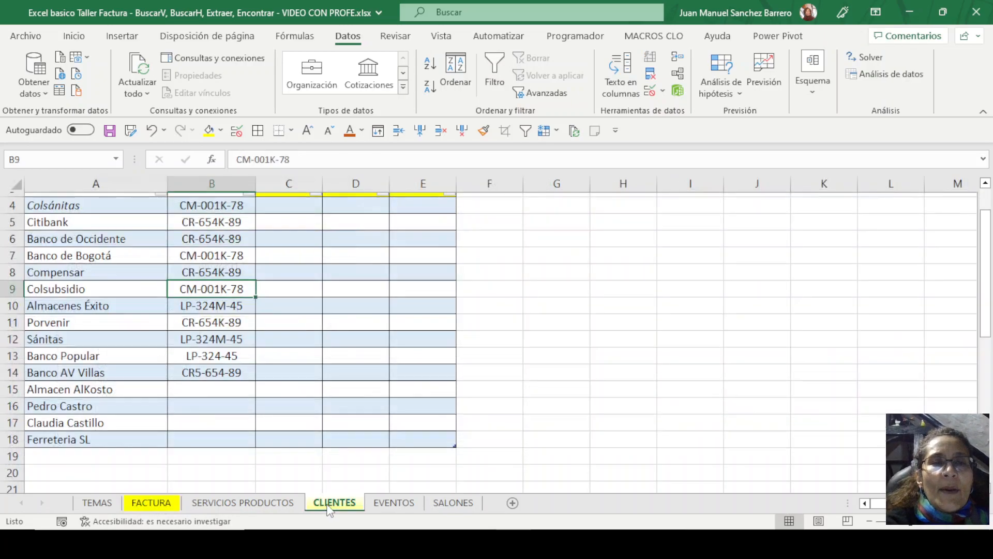
click(212, 339)
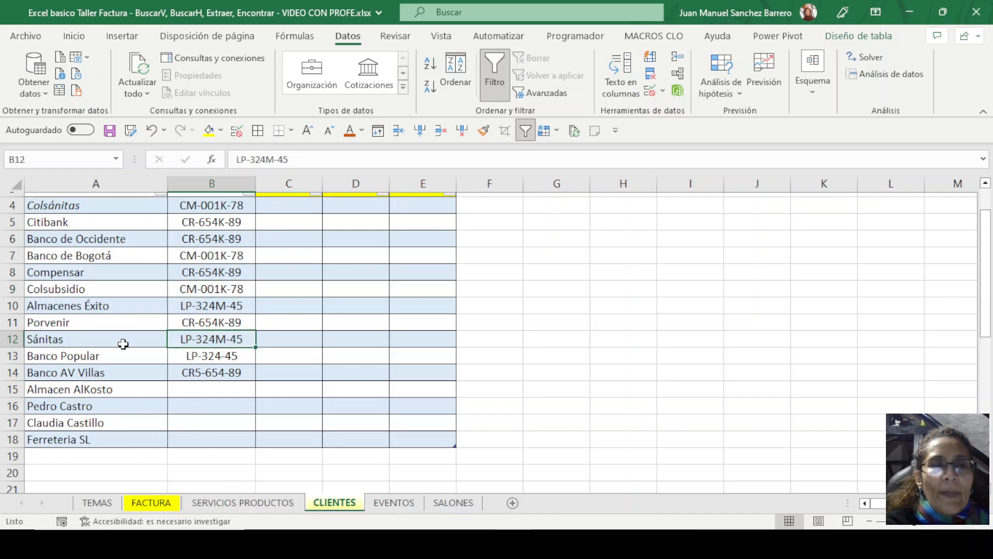
click(151, 340)
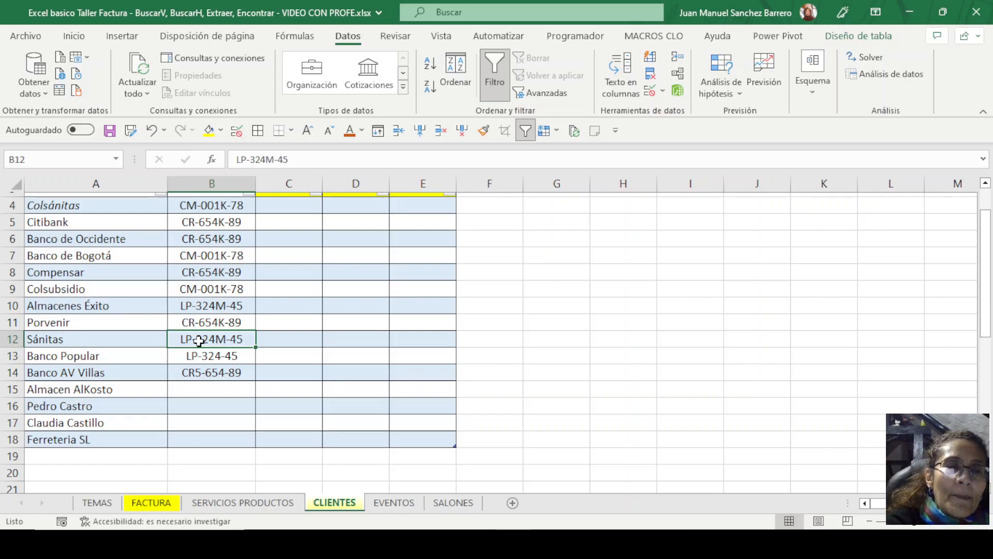
drag(140, 214, 150, 437)
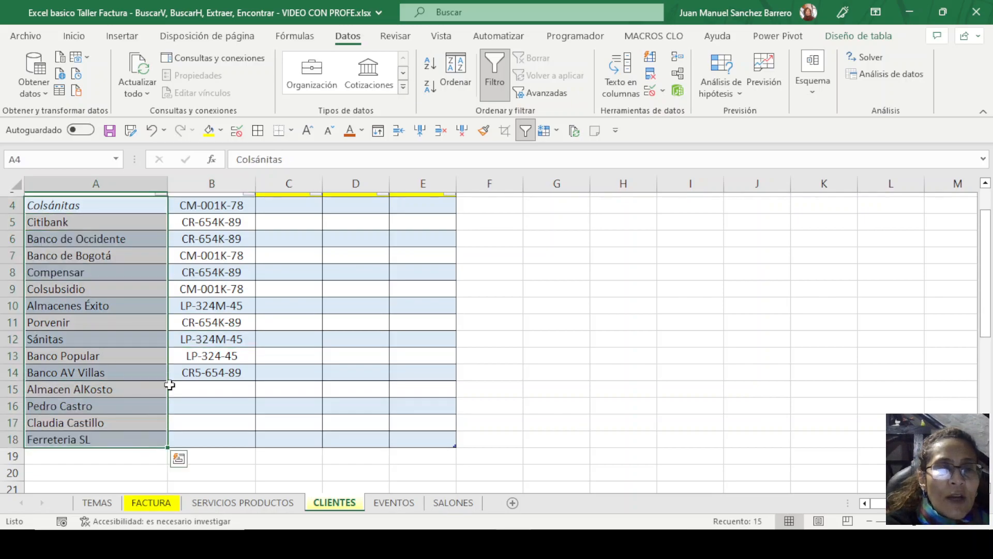
drag(225, 206, 250, 436)
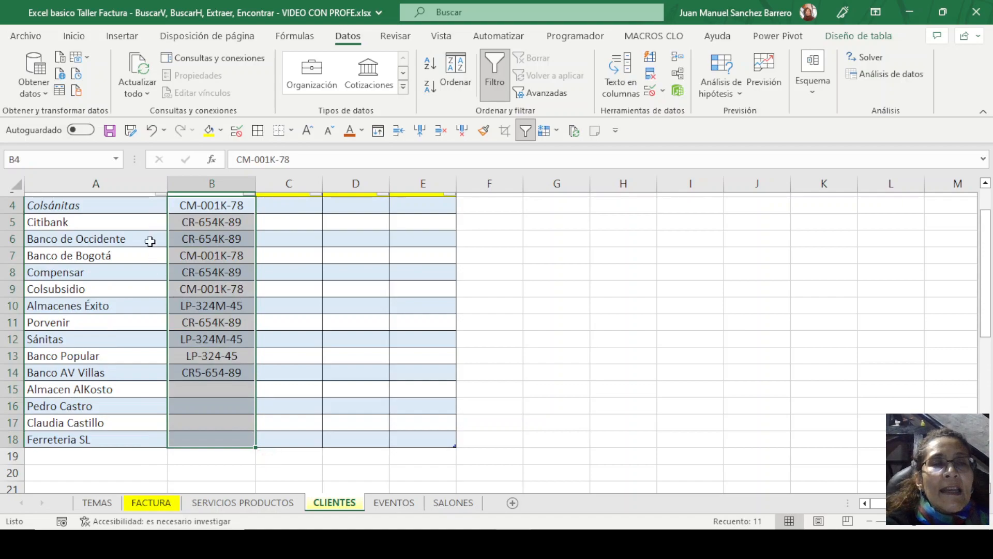
drag(149, 209, 149, 432)
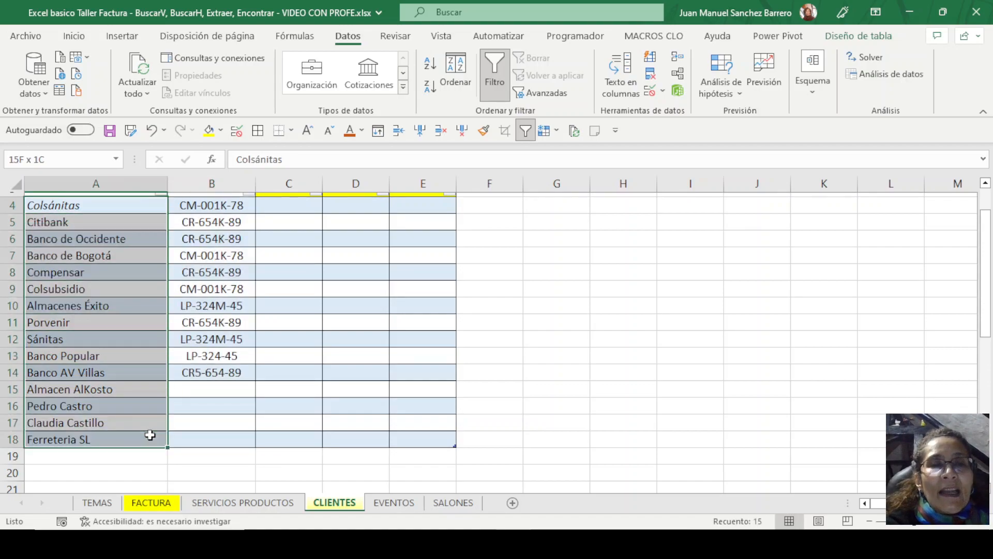
click(207, 206)
drag(207, 214, 206, 433)
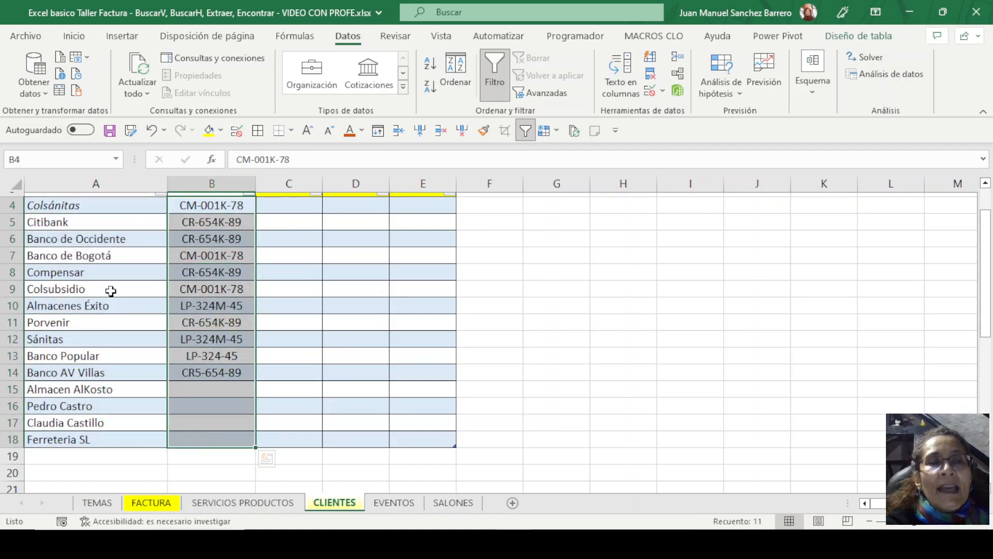
Examine the vertical arrangement of client names and codes on the CLIENTES sheet, including the whole table Tabla2 and its code column
drag(91, 223, 91, 241)
click(91, 224)
click(93, 273)
click(94, 321)
click(103, 357)
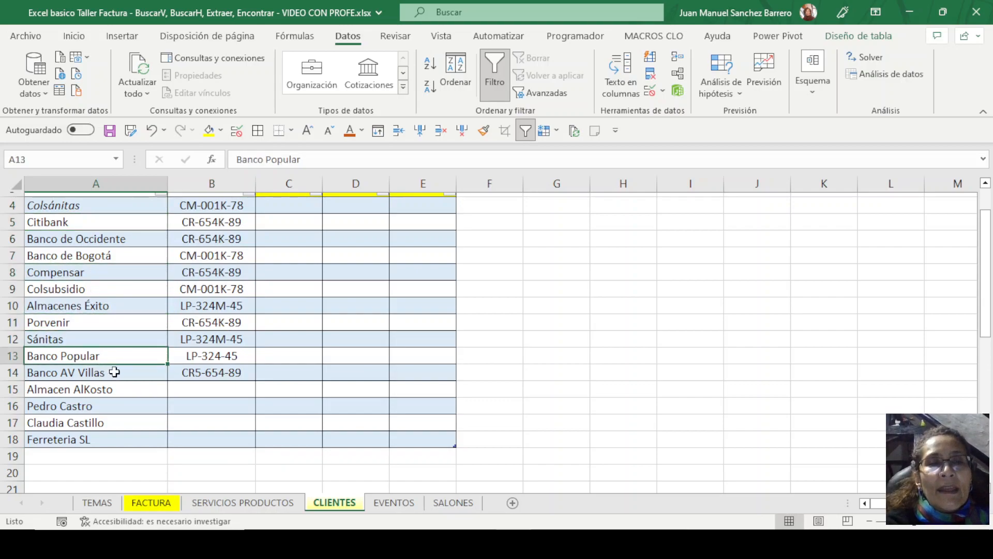
click(222, 212)
click(220, 255)
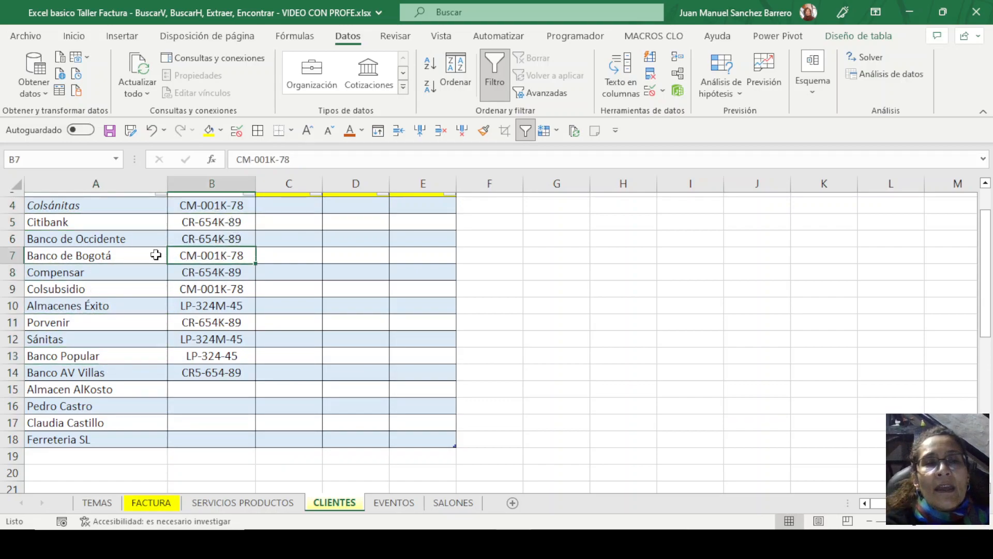
drag(114, 207, 422, 440)
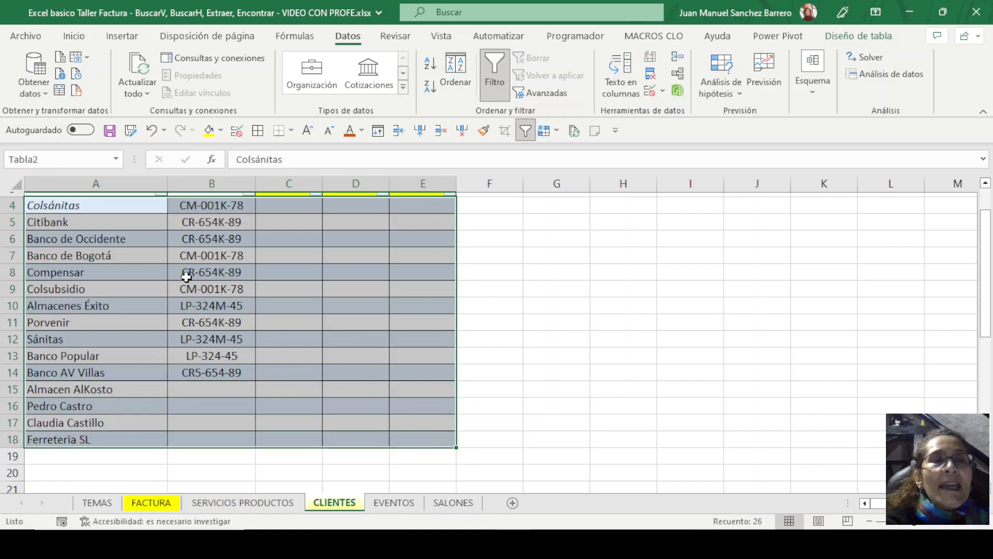
drag(206, 202, 222, 434)
click(233, 272)
click(305, 284)
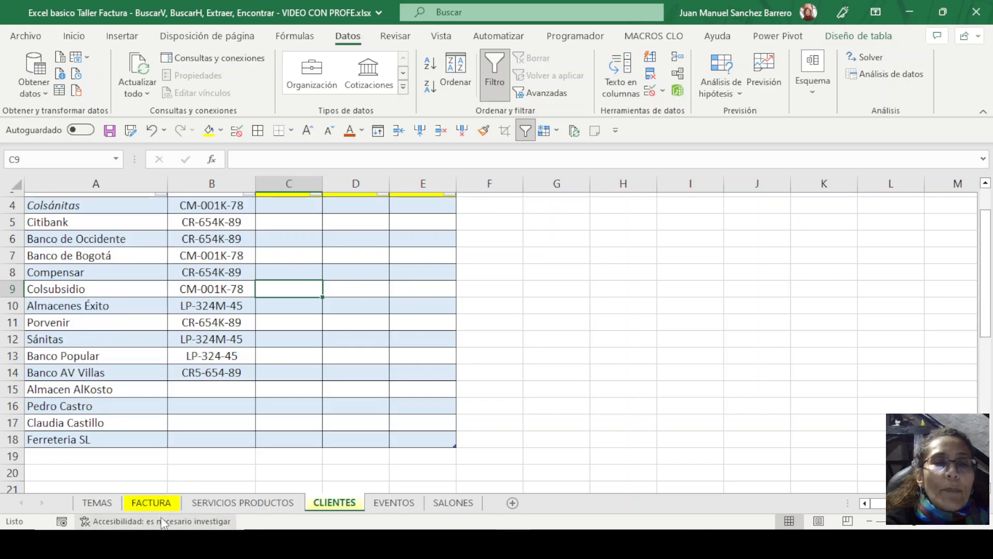
Check the note on the SEDE cell G6 of the FACTURA sheet against the selected SALÓN
click(147, 505)
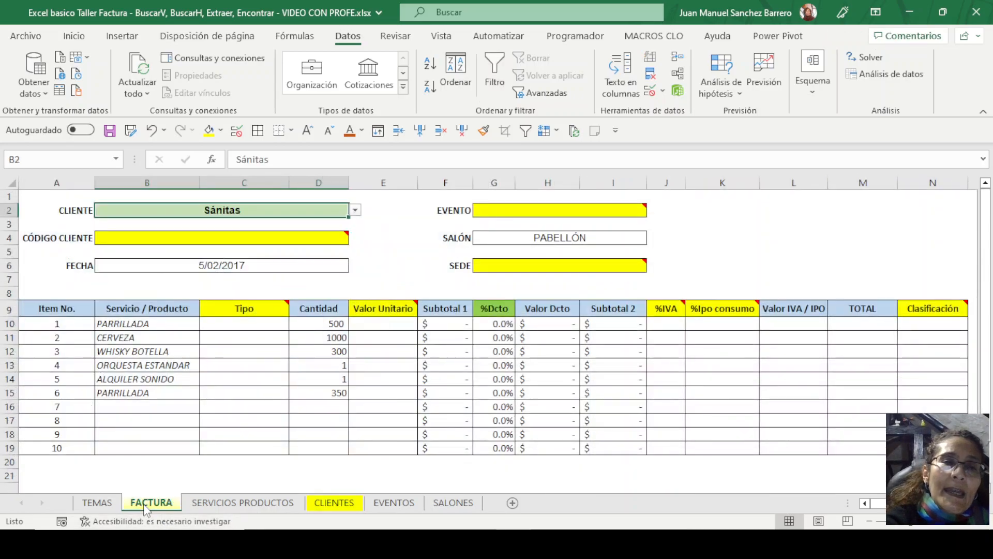
click(502, 266)
mouse_move(615, 266)
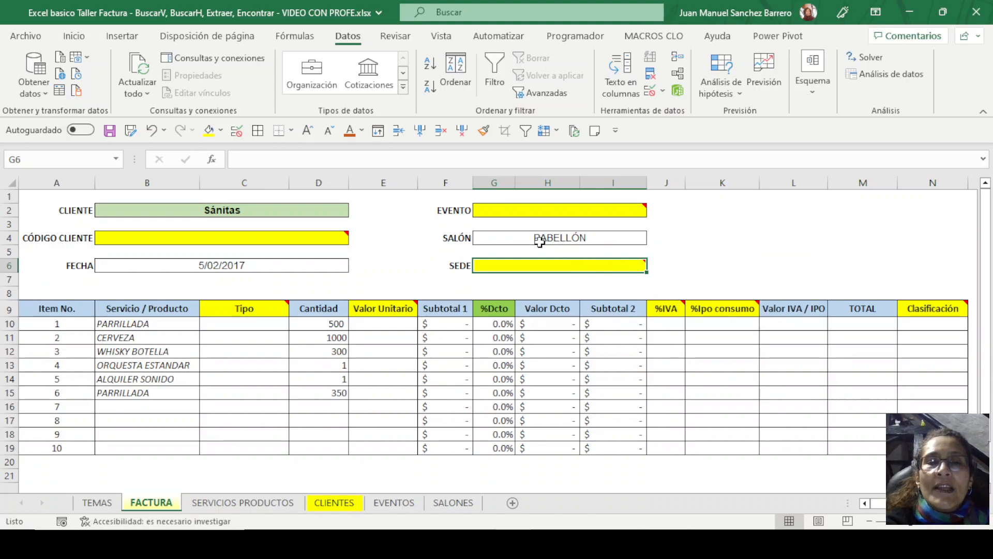
Compare the SALÓN names in row 3 with the SEDE values in row 4 on the SALONES sheet, then return to FACTURA
click(449, 503)
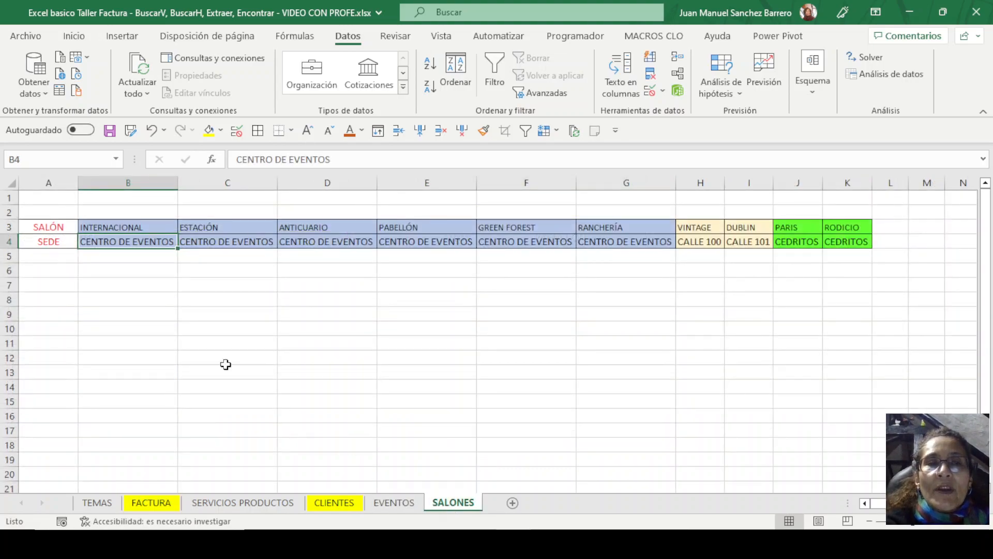
click(127, 224)
click(139, 243)
click(228, 245)
click(289, 253)
click(439, 242)
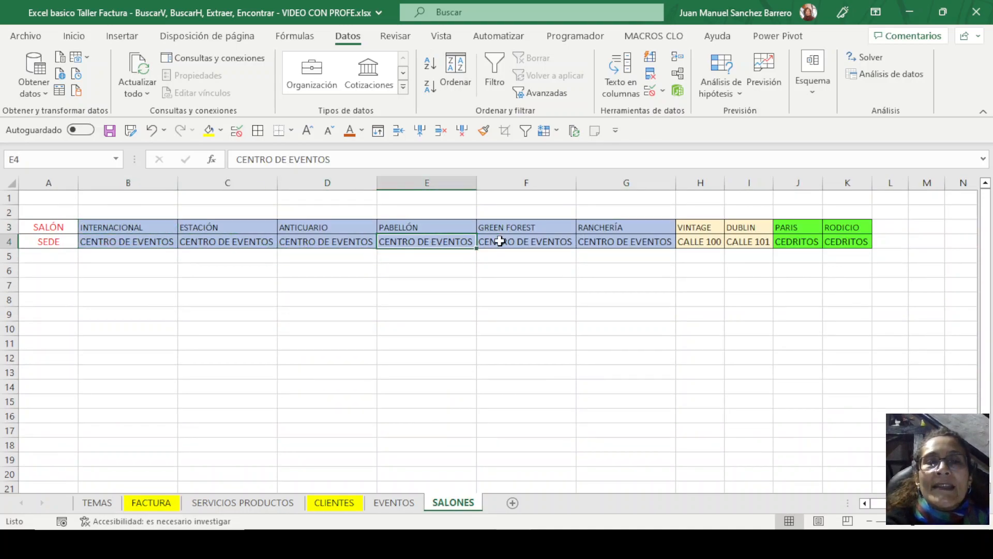
click(509, 241)
click(151, 503)
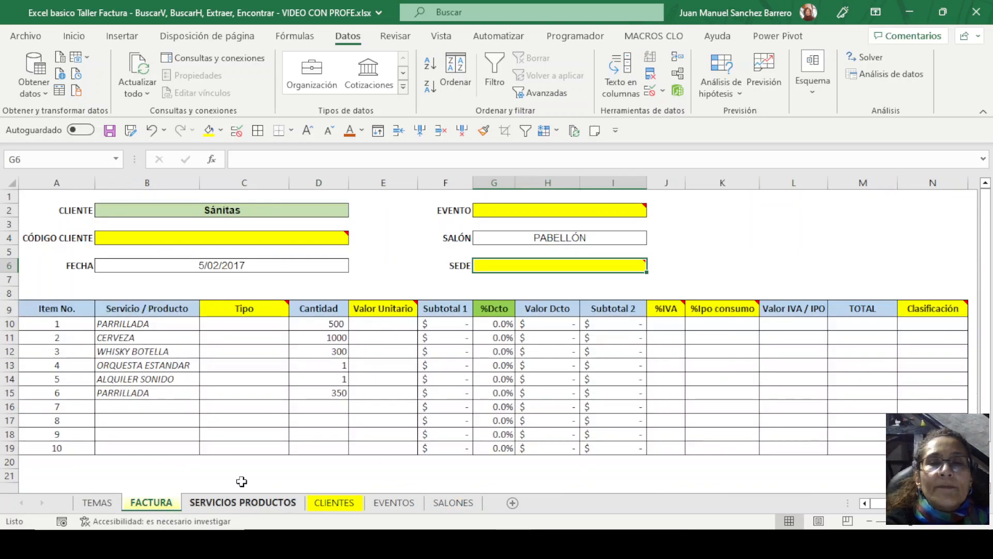
Review the note on SEDE cell G6, examine the horizontal SALÓN and SEDE rows on the SALONES sheet, and return to FACTURA
mouse_move(505, 266)
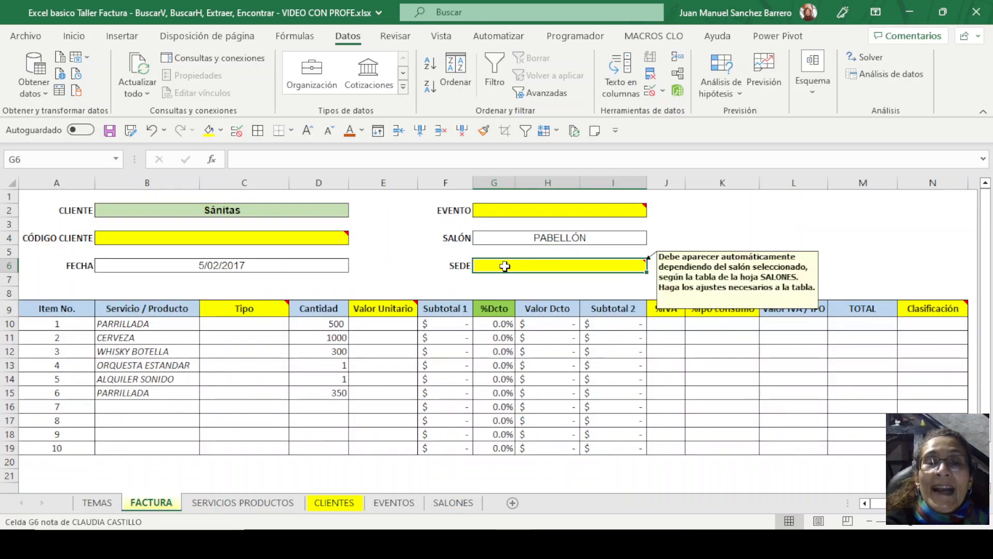
click(454, 503)
click(114, 227)
drag(114, 228, 876, 224)
click(179, 242)
drag(178, 241, 853, 243)
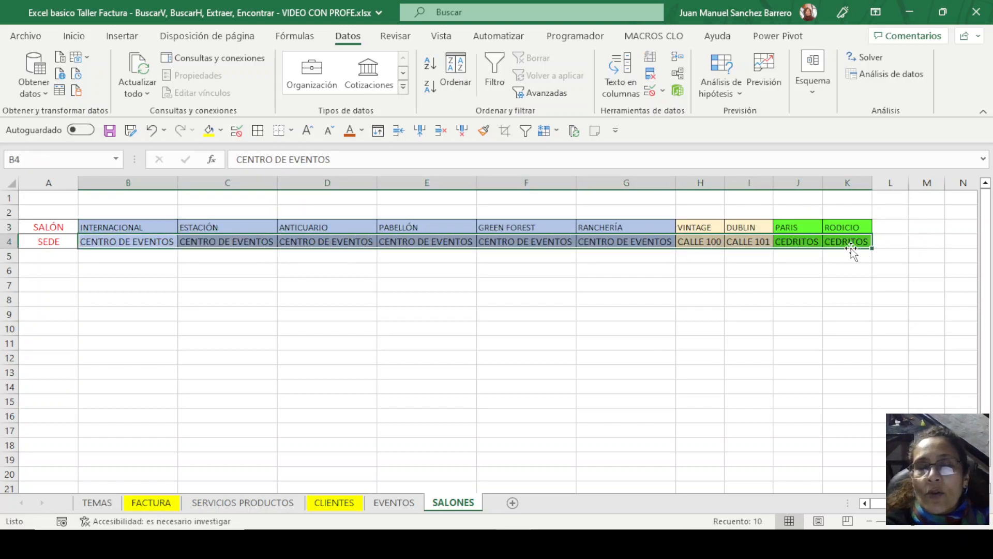
click(151, 503)
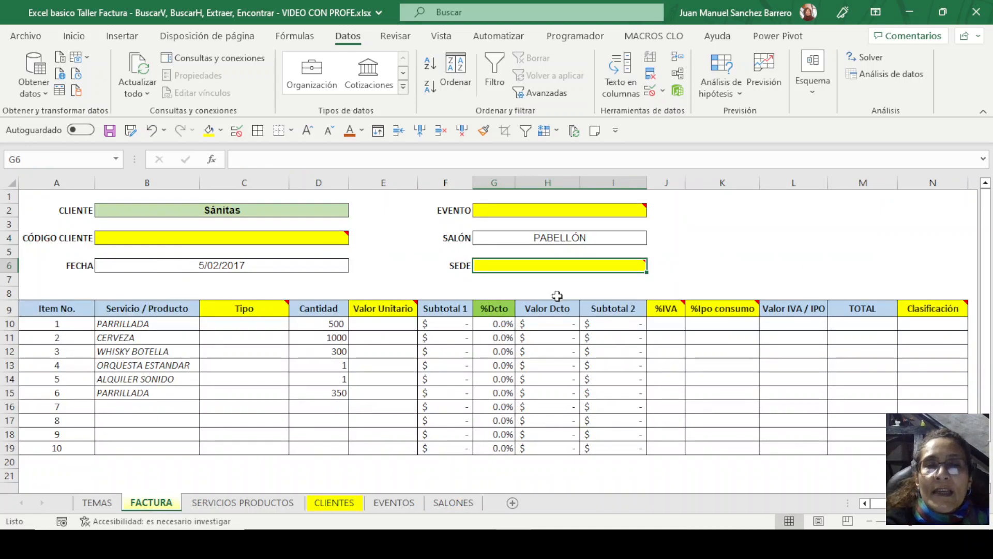
Examine the PARRILLADA item in B10 and its product list against the Tipo column that depends on it
mouse_move(296, 240)
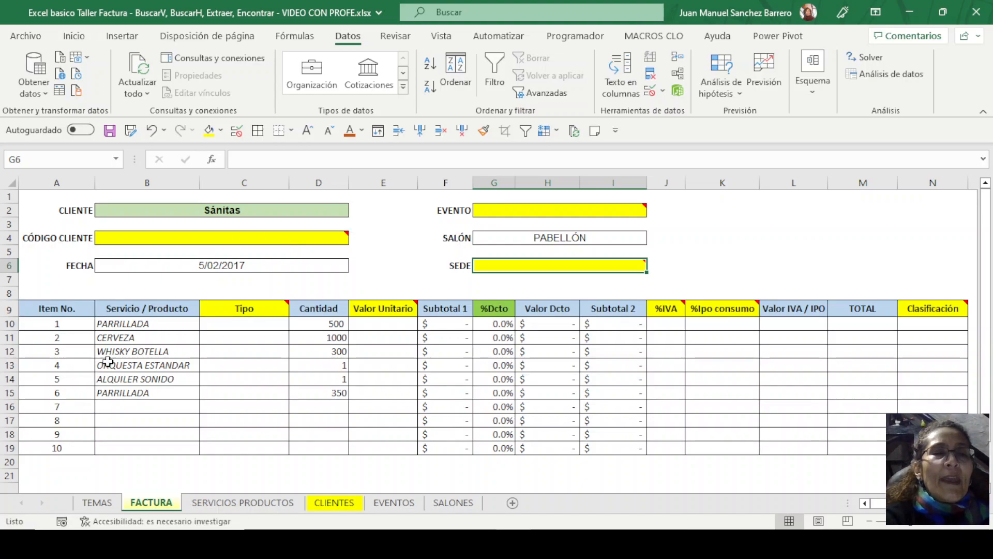
click(144, 320)
click(255, 324)
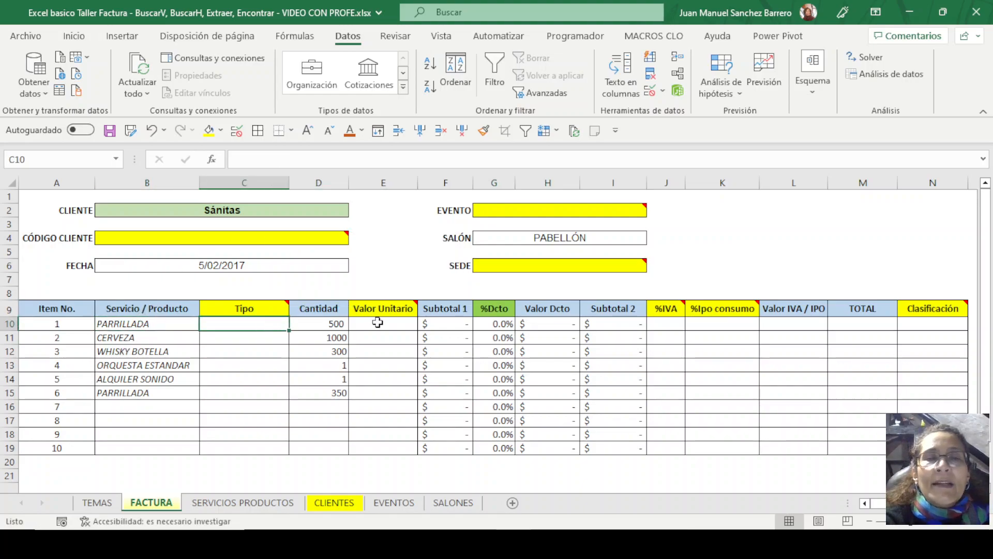
click(233, 309)
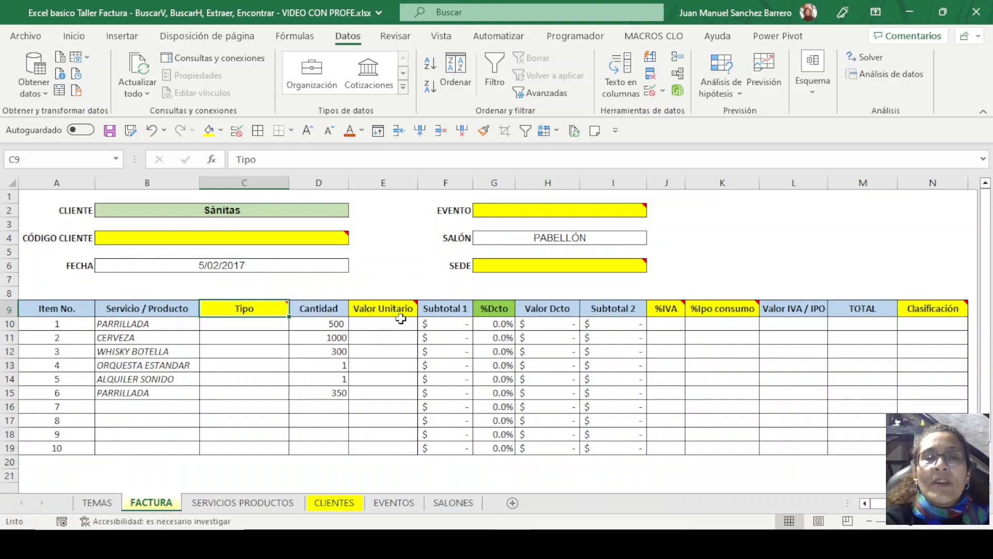
mouse_move(392, 310)
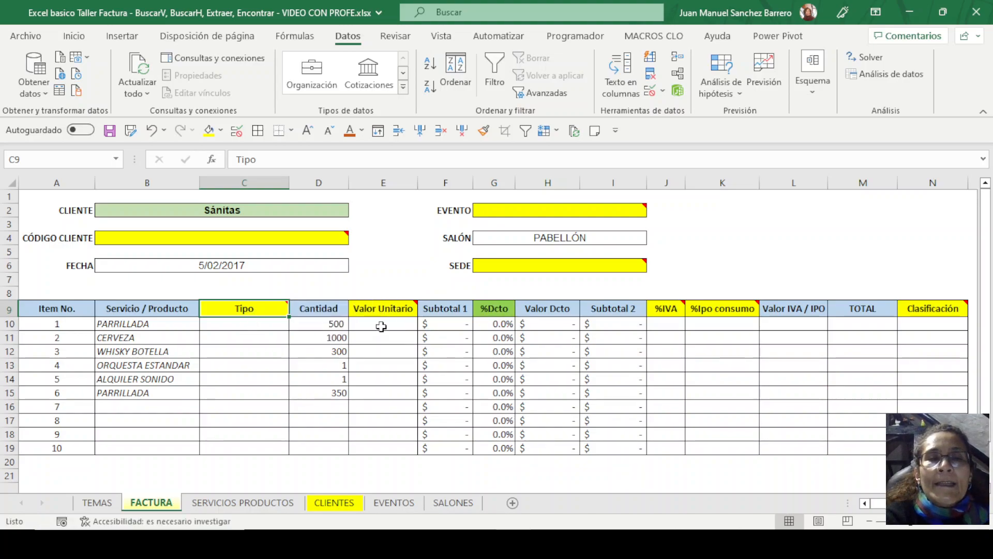
mouse_move(257, 309)
click(150, 323)
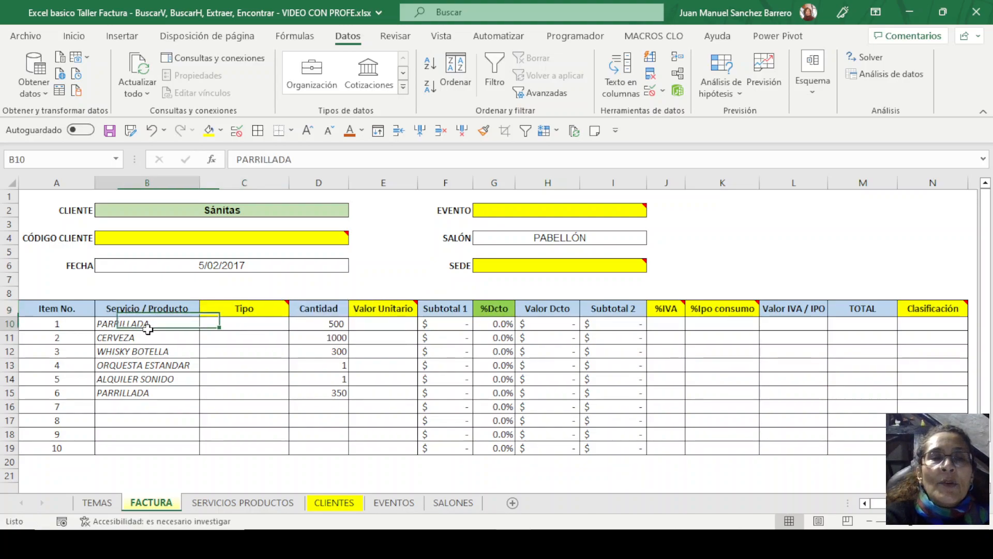
click(207, 324)
click(206, 324)
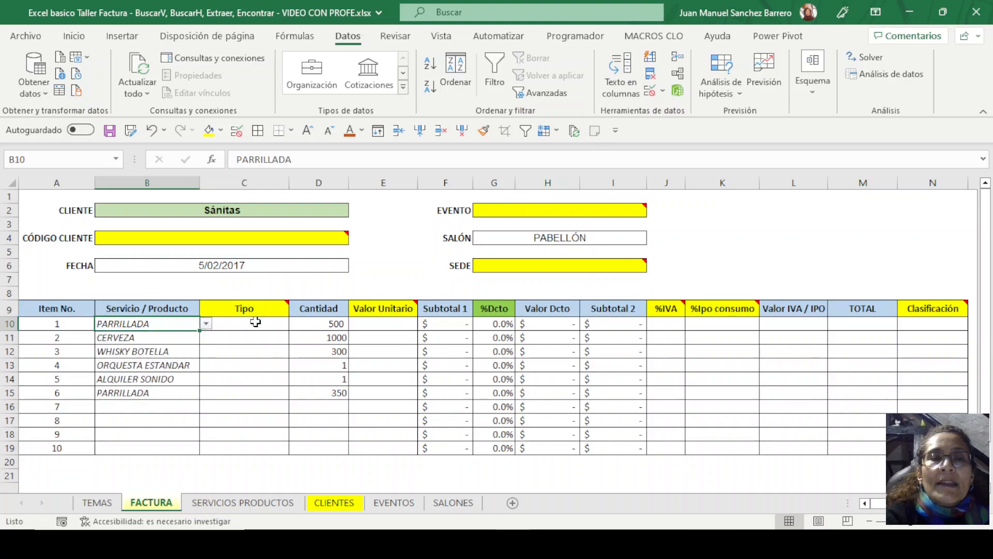
Review the remaining lookup columns of the invoice table: Tipo, Valor Unitario, %IVA, %Ipo consumo and Clasificación
click(264, 310)
click(399, 309)
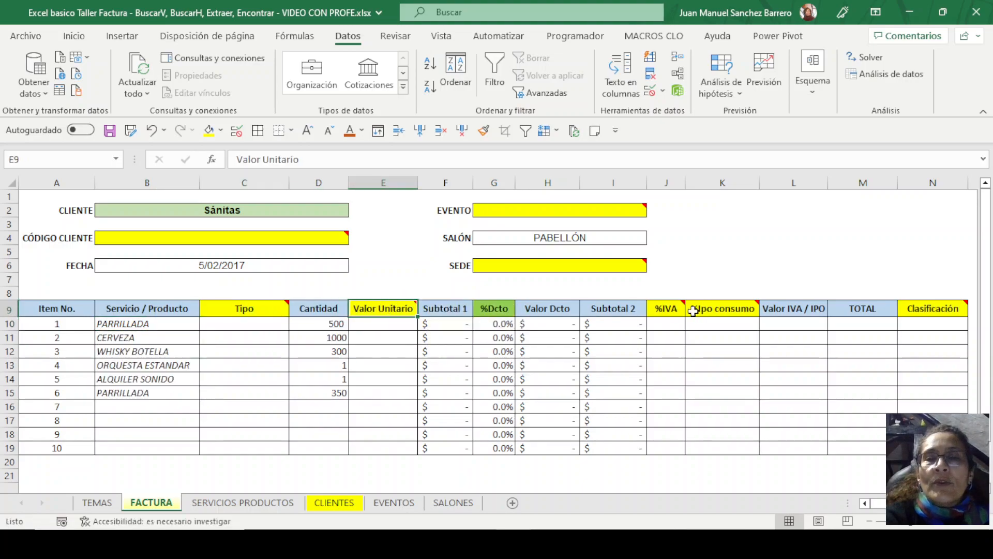
click(673, 309)
click(752, 310)
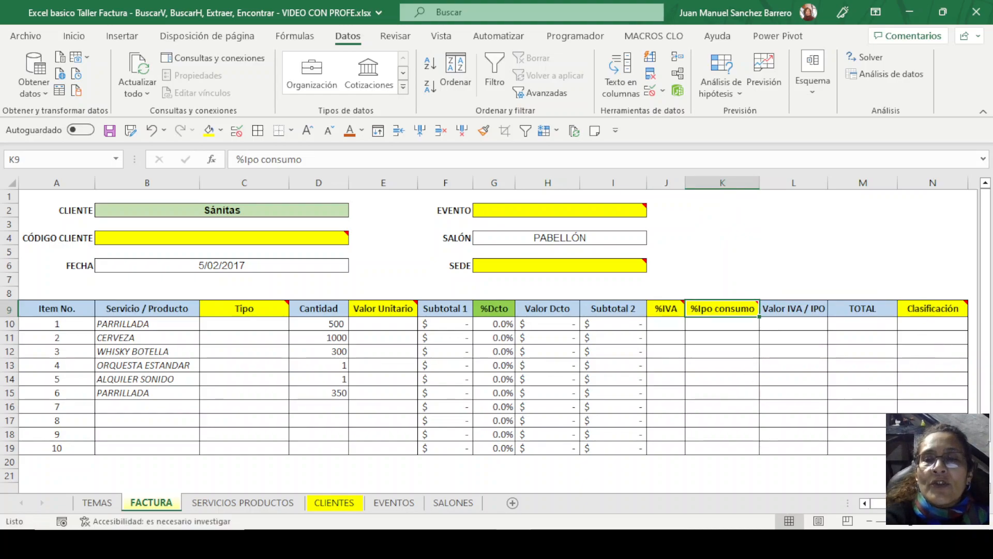
scroll(786, 332, right, 2)
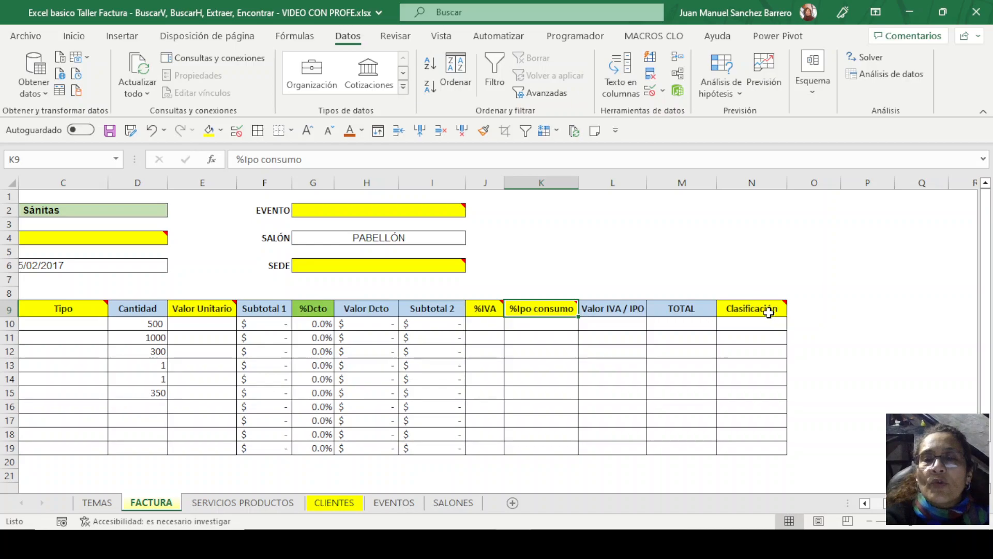
mouse_move(770, 312)
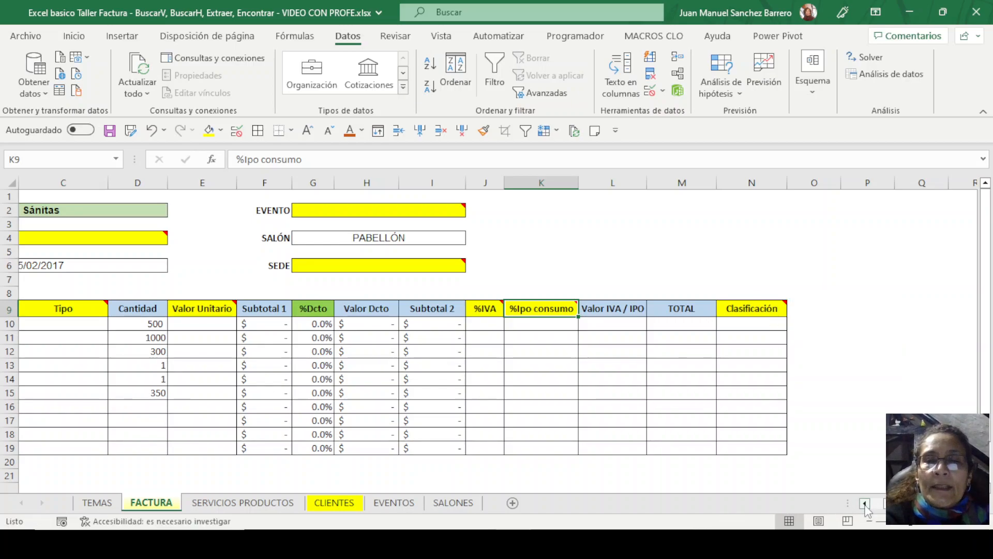
scroll(132, 255, left, 2)
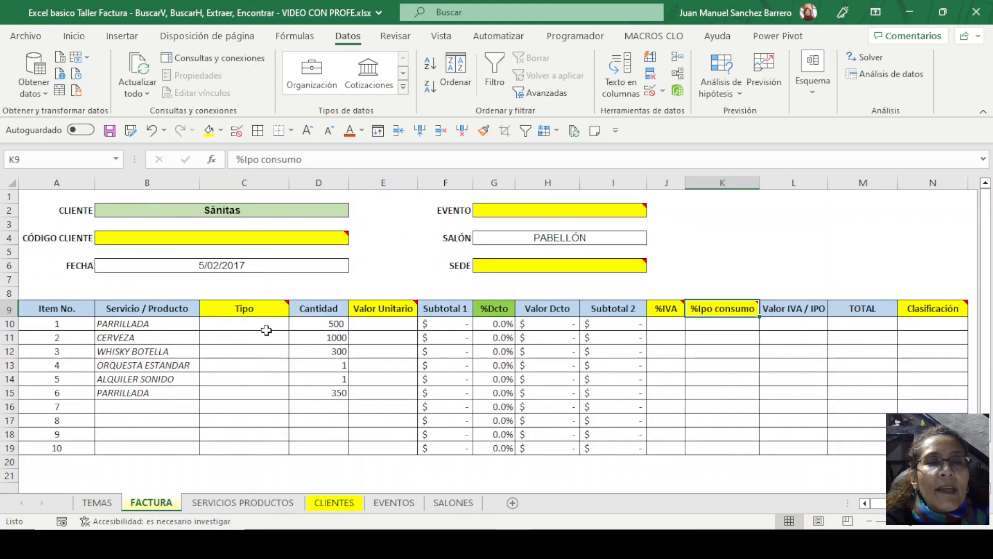
Compare the CÓDIGO CLIENTE and SEDE cells, then select CÓDIGO CLIENTE cell B4 and read its note
click(266, 236)
click(543, 265)
click(326, 236)
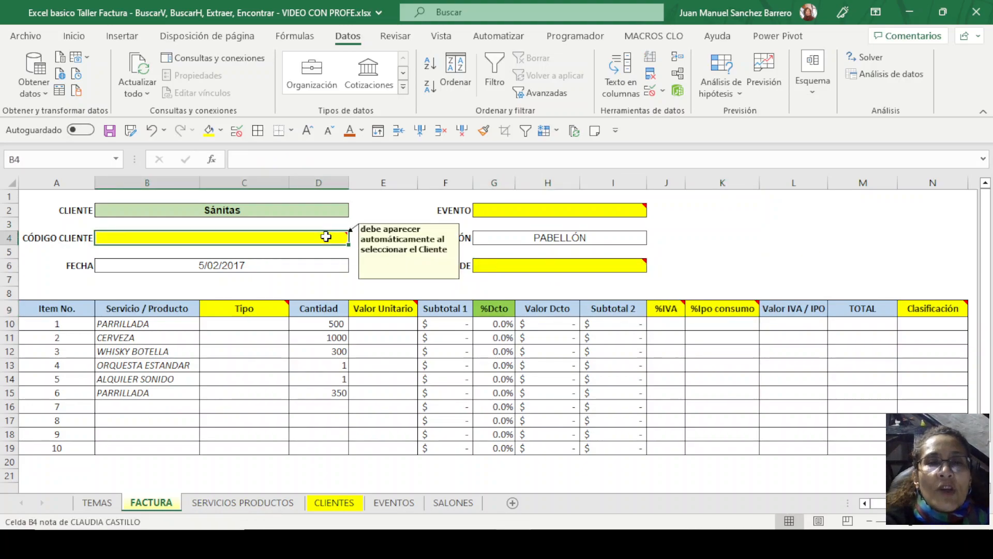